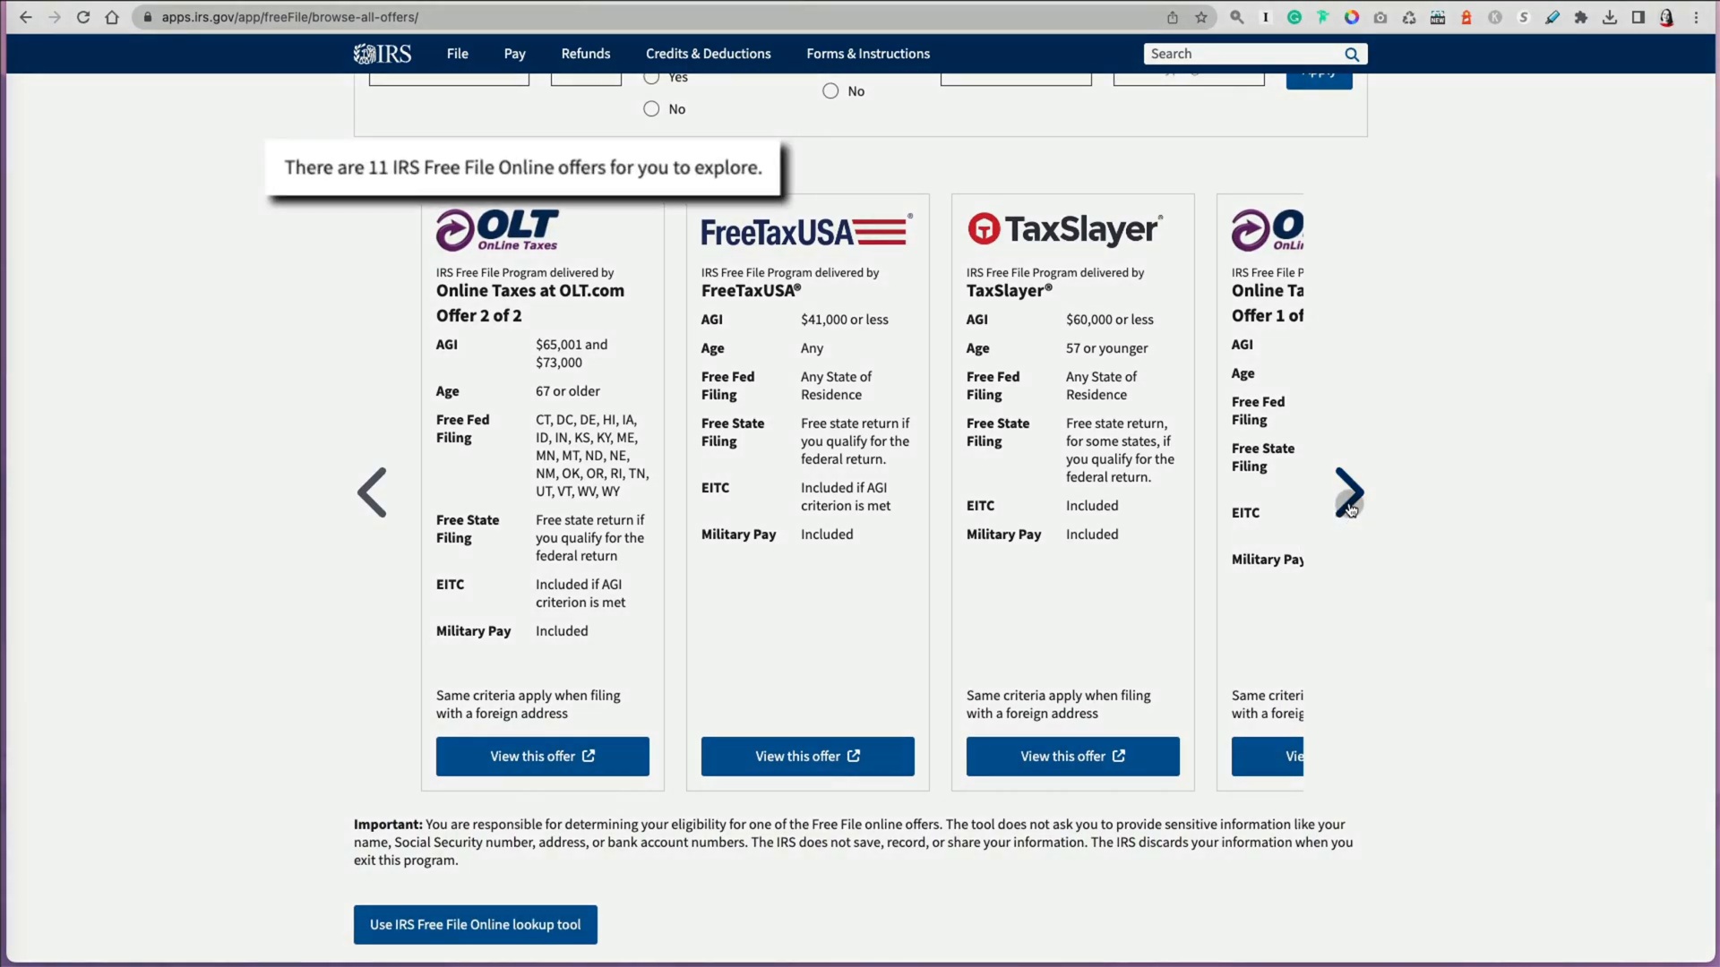
Step: Browse the IRS Free File Online offers and open the ezTaxReturn.com Offer 1 of 2
click(1349, 502)
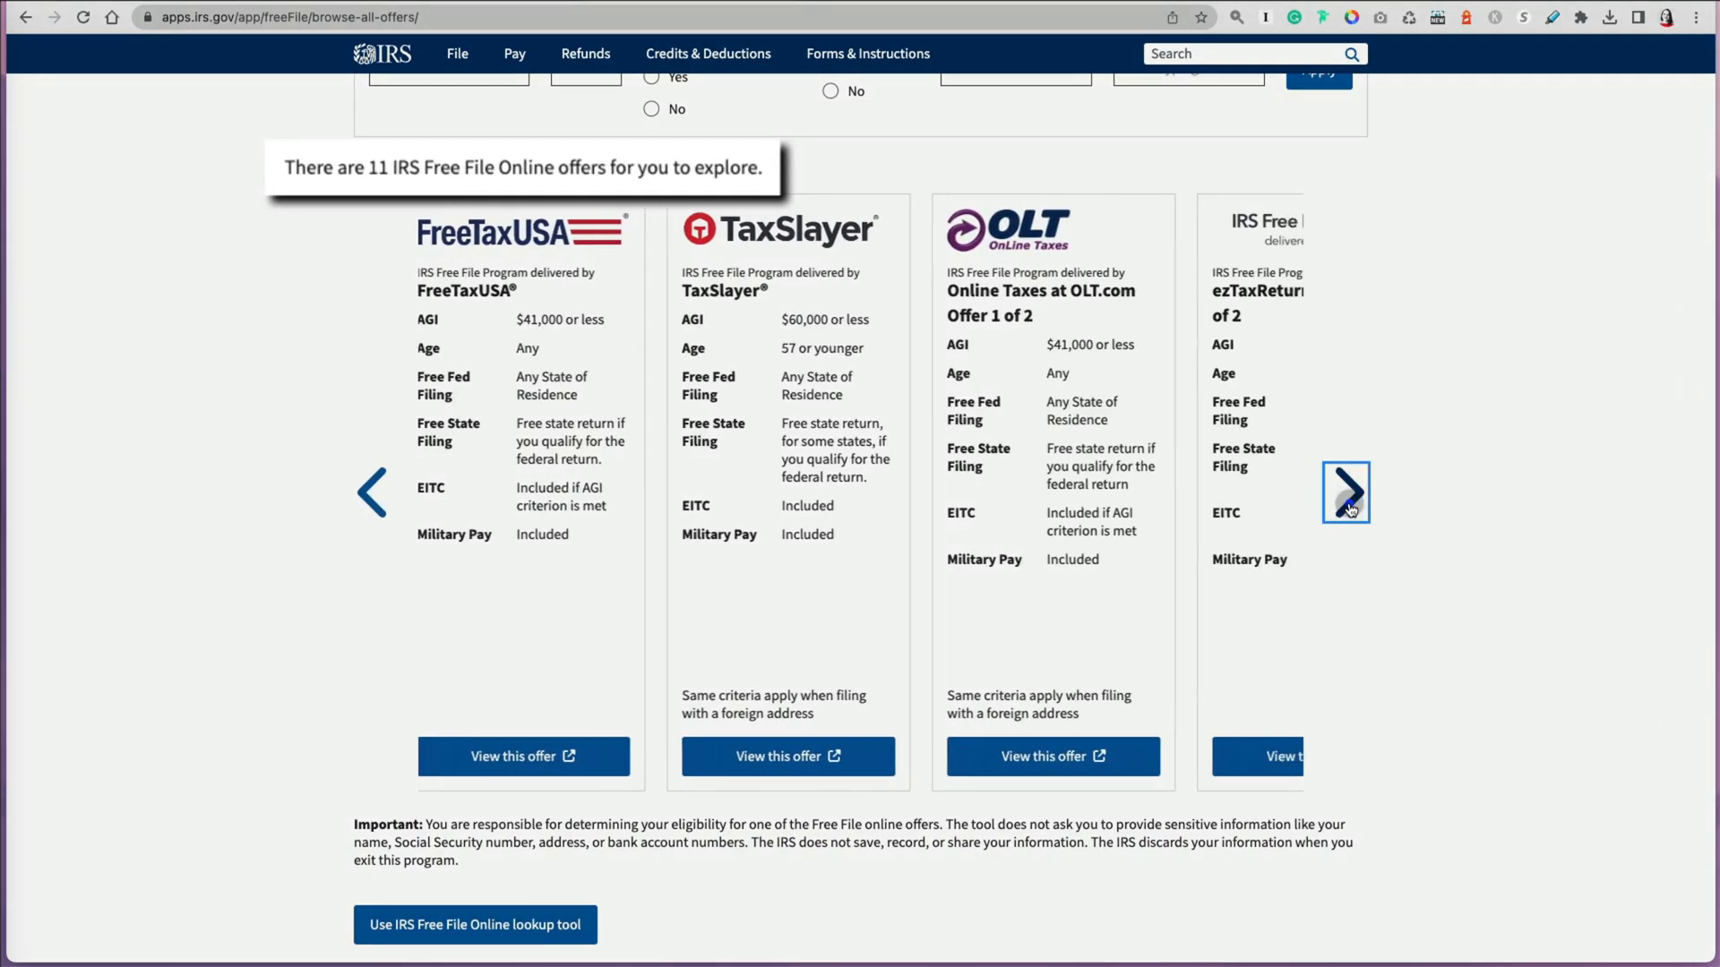
click(1349, 501)
click(1350, 501)
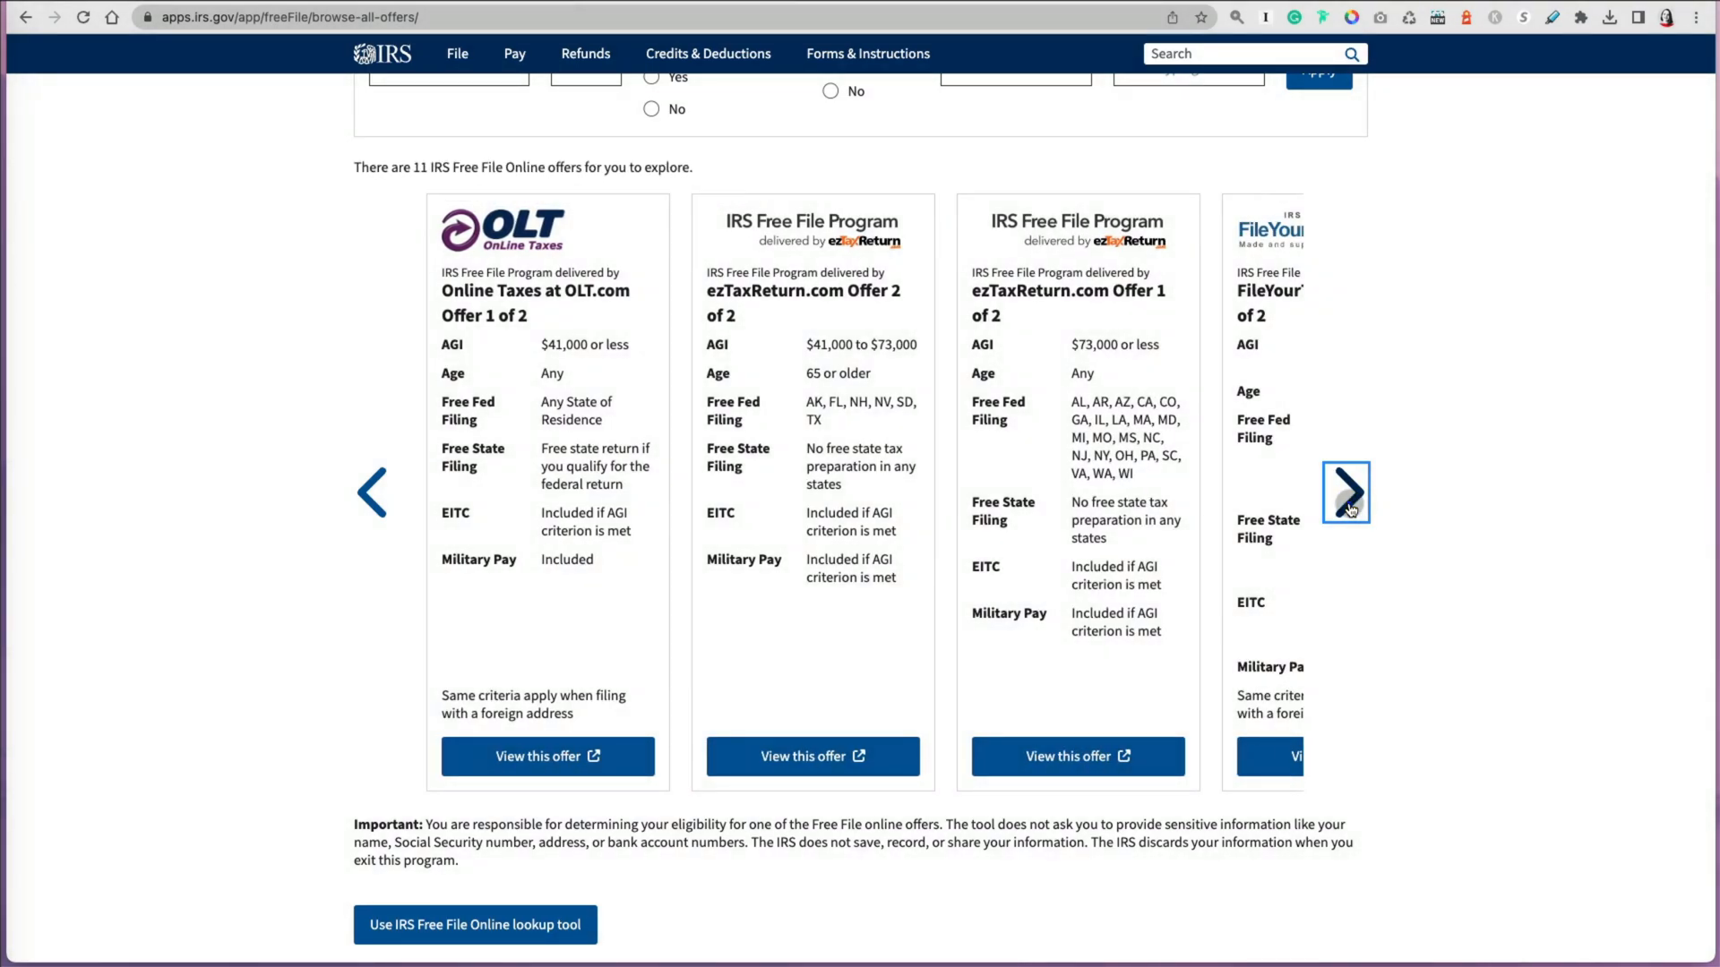
click(1349, 501)
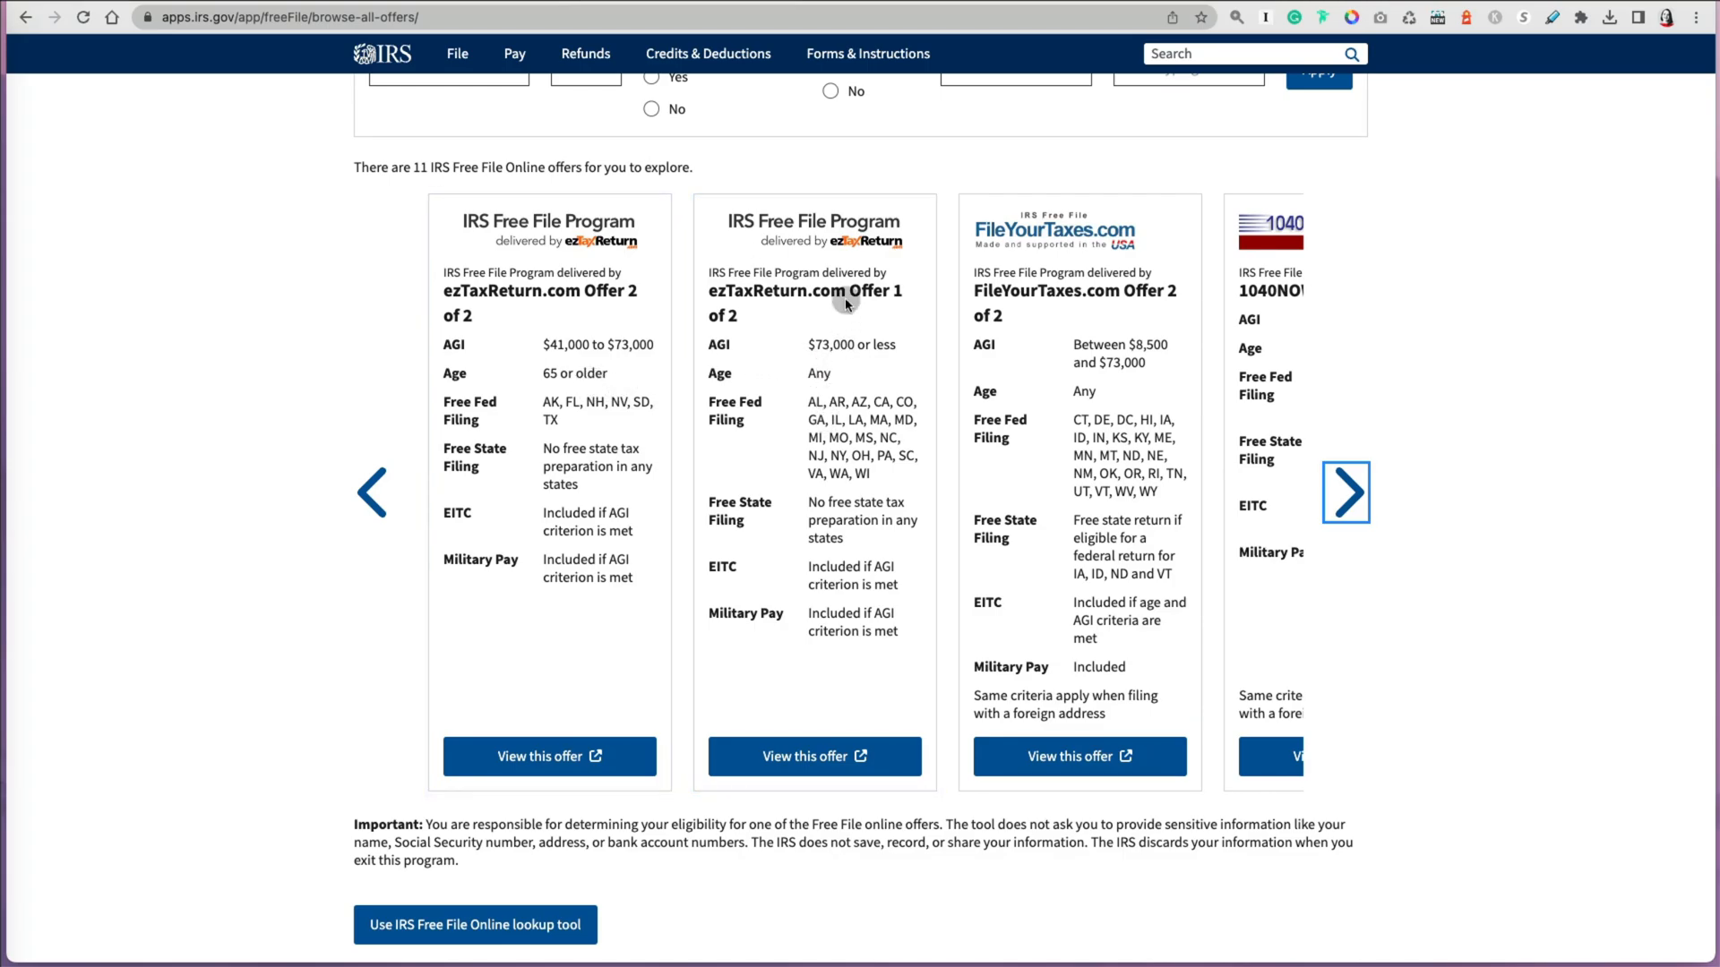
click(805, 764)
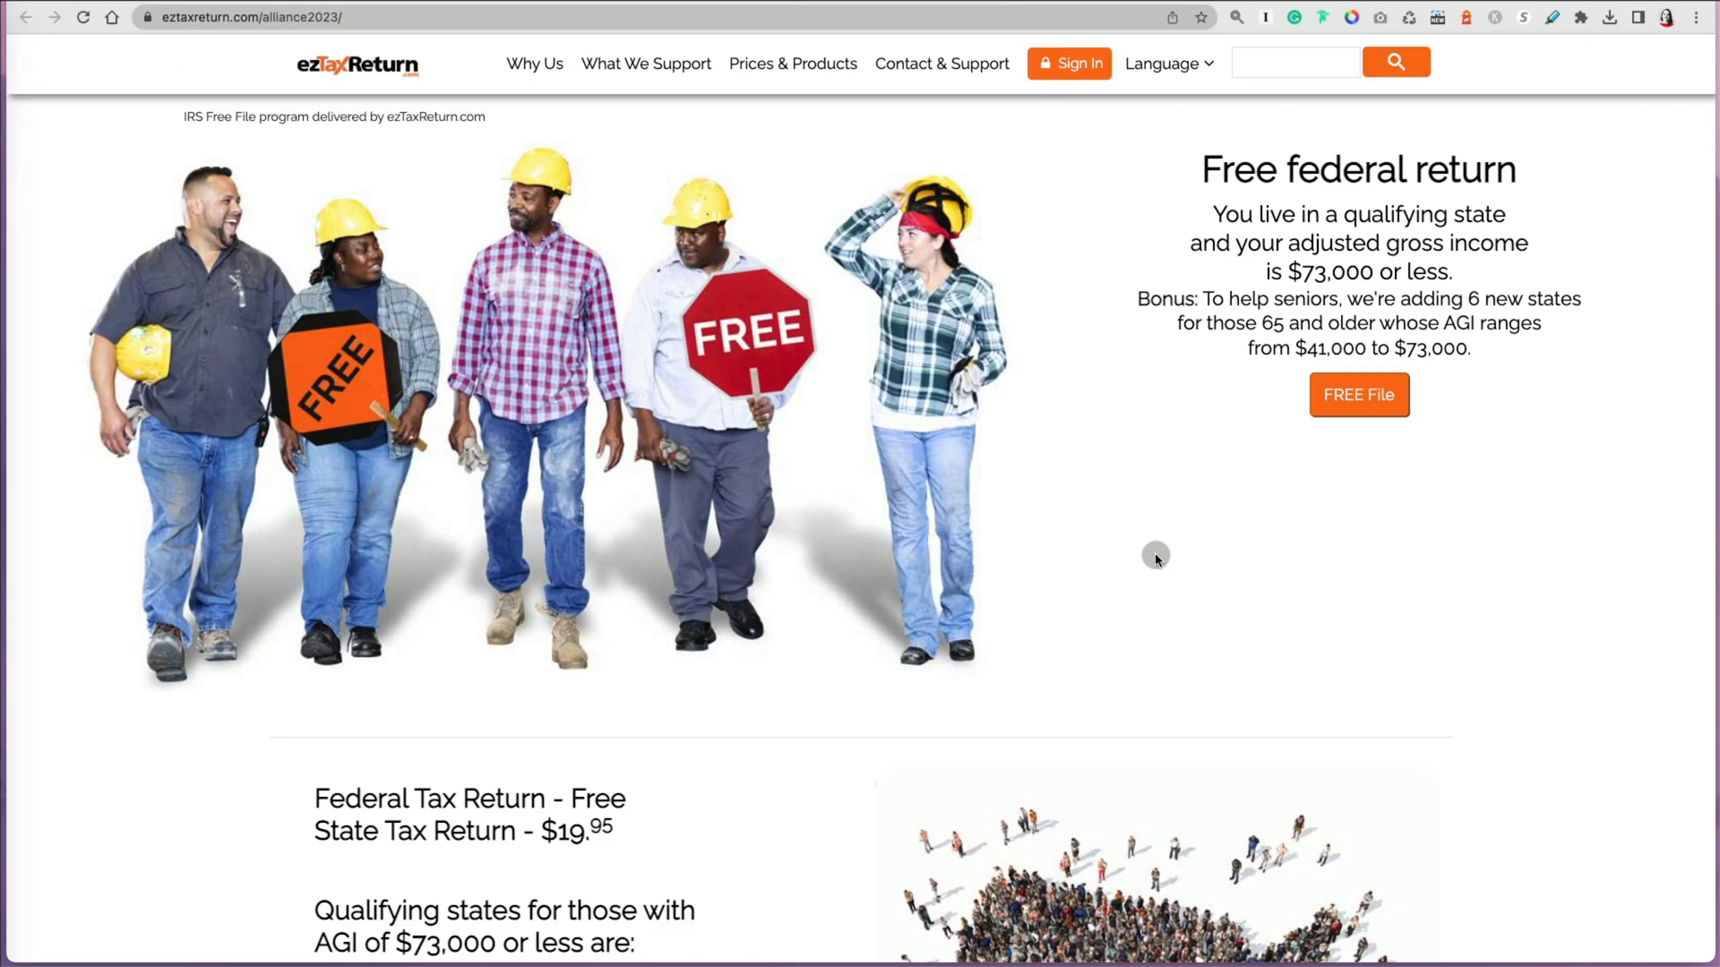
Step: Read through the ezTaxReturn Free File page's eligibility requirements, qualifying states and prices
scroll(1156, 557, down, 1)
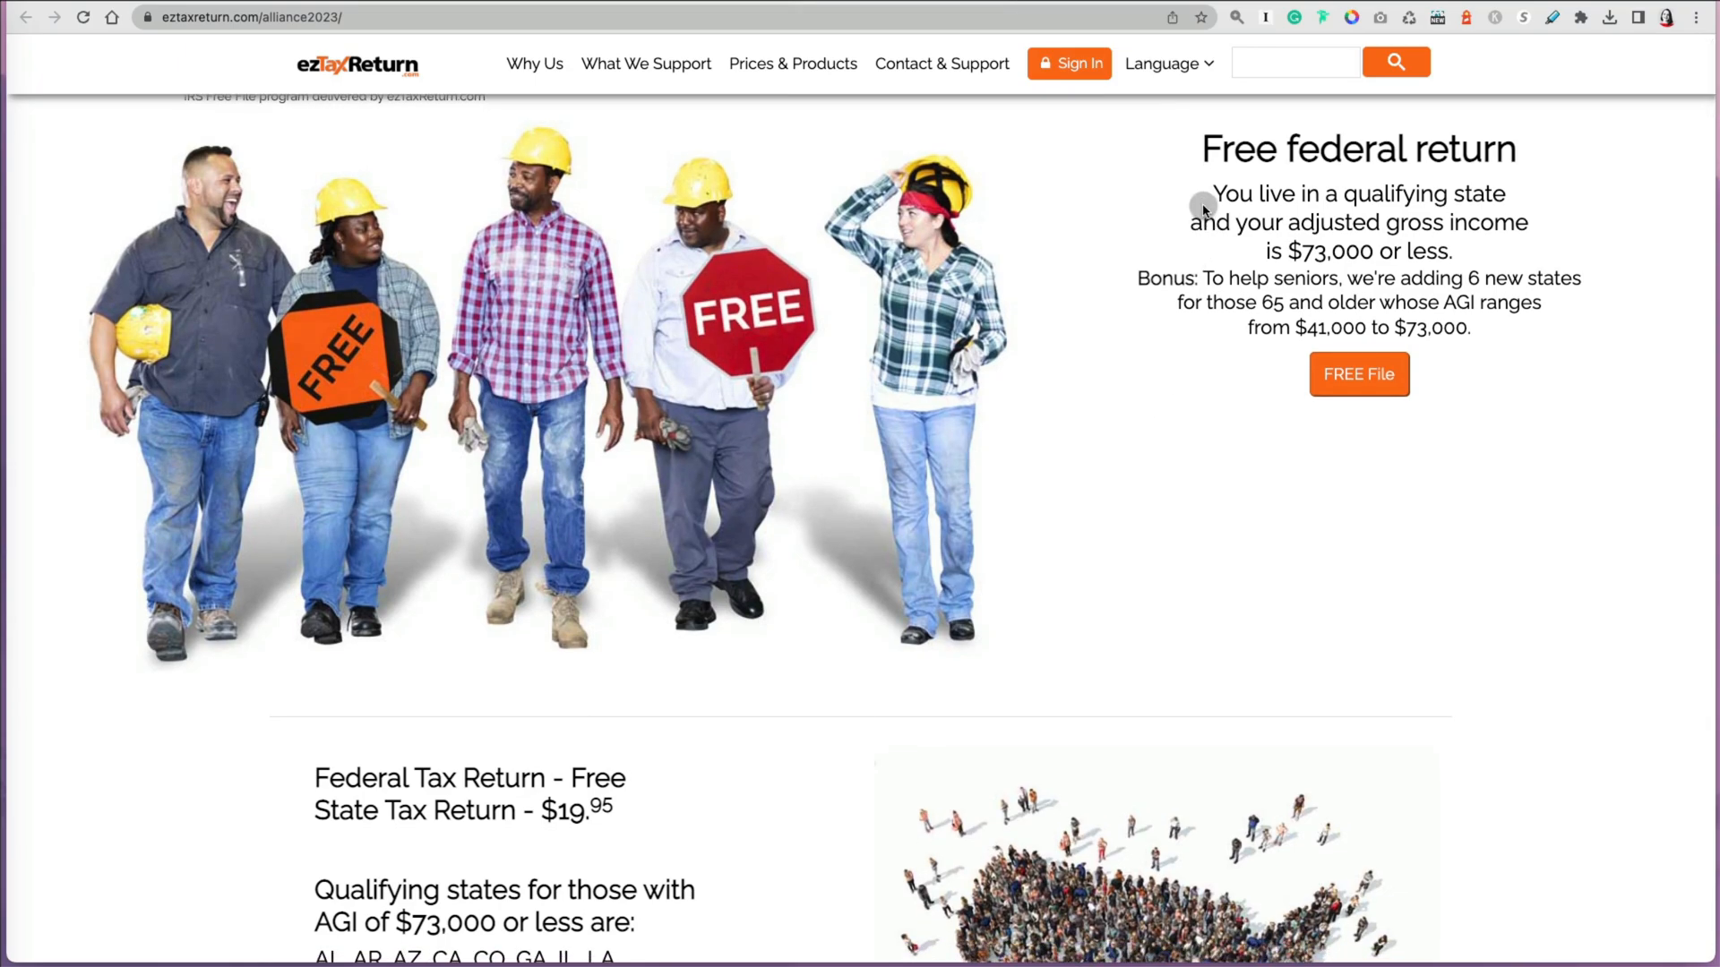
drag(1210, 196, 1482, 255)
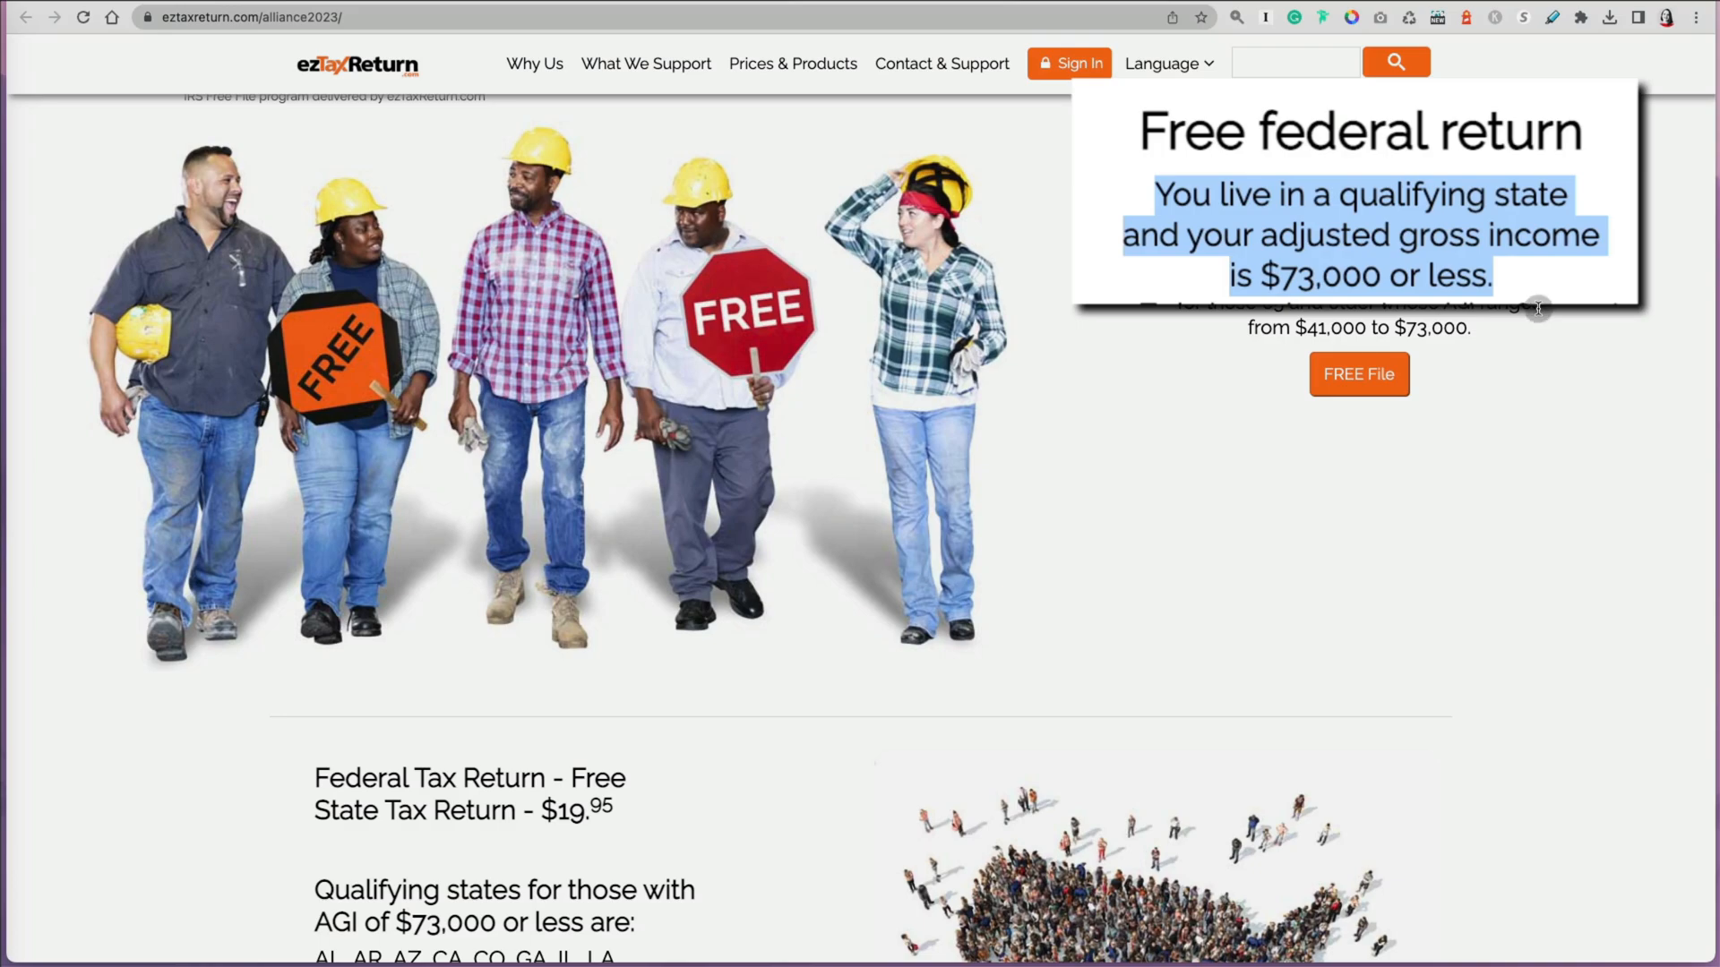
click(1499, 383)
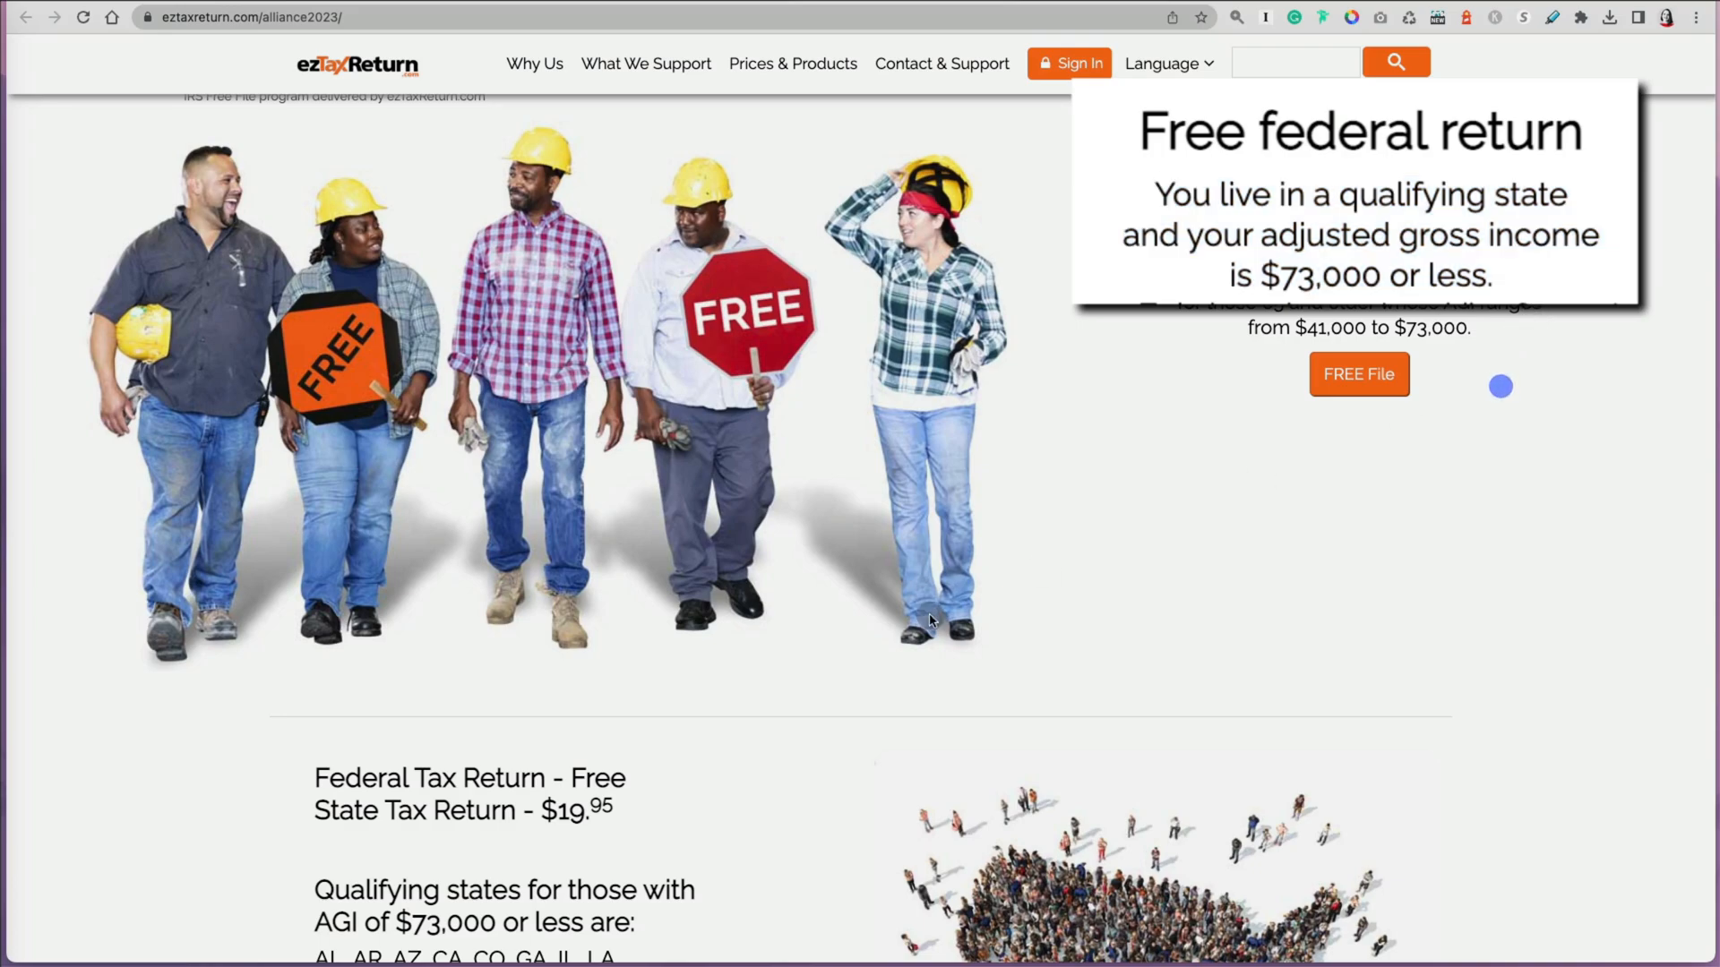
scroll(703, 781, down, 1)
scroll(716, 793, down, 2)
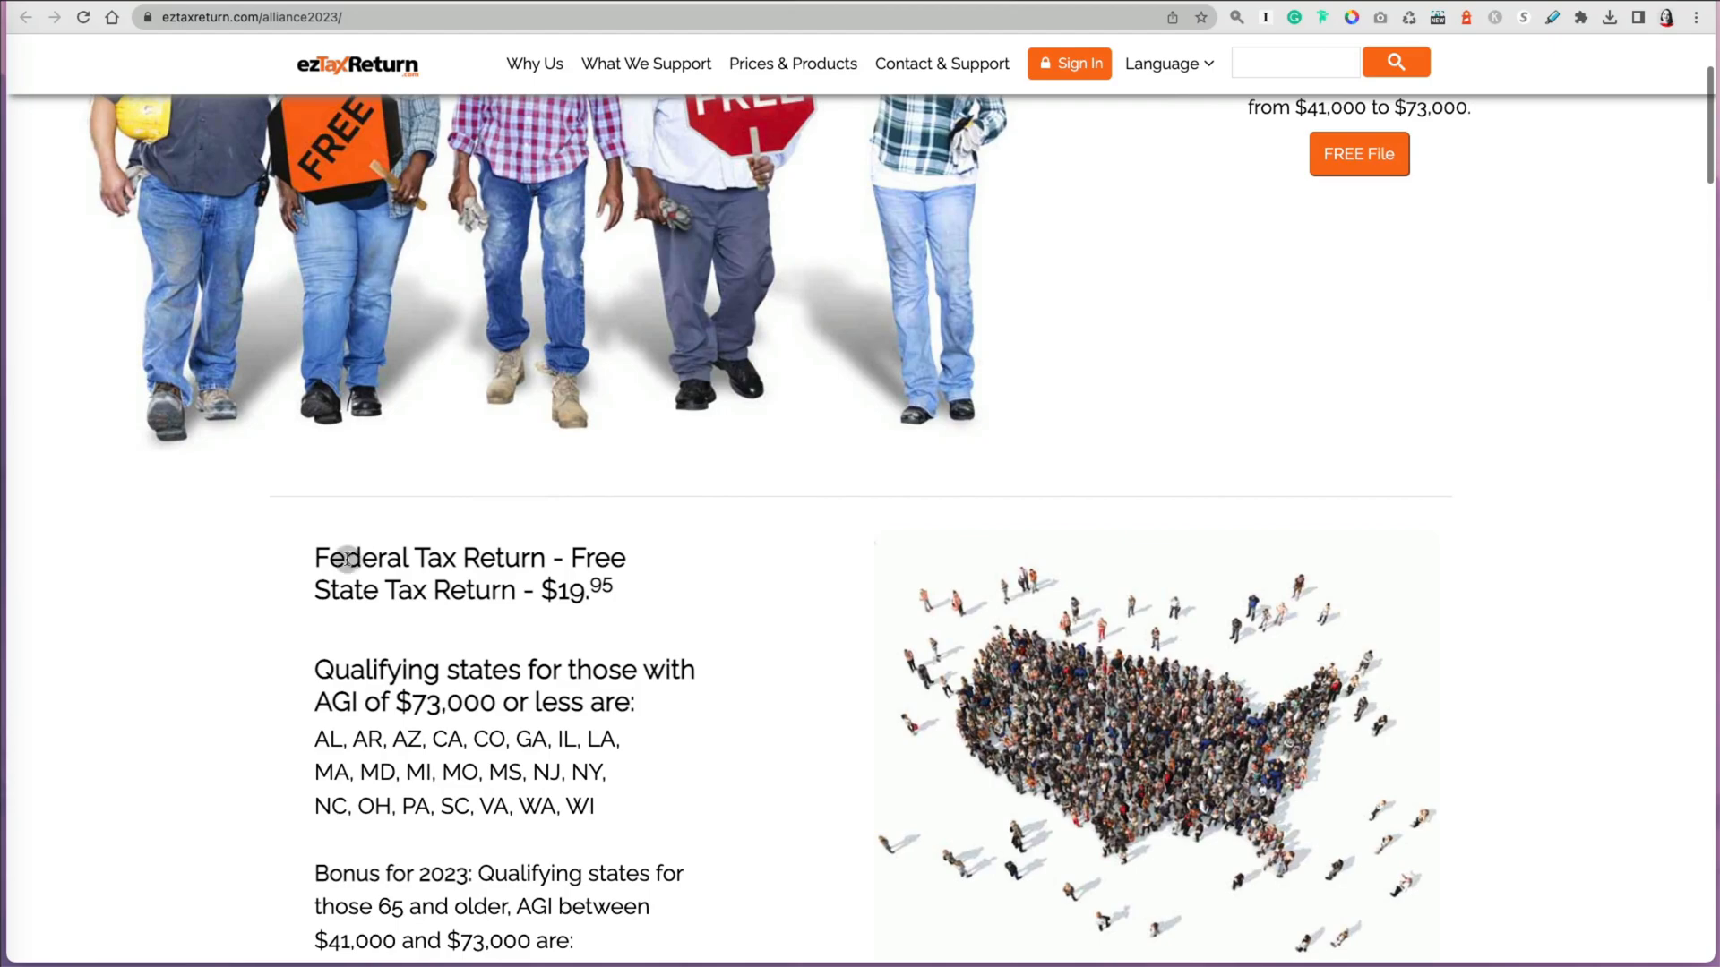
drag(315, 557, 614, 595)
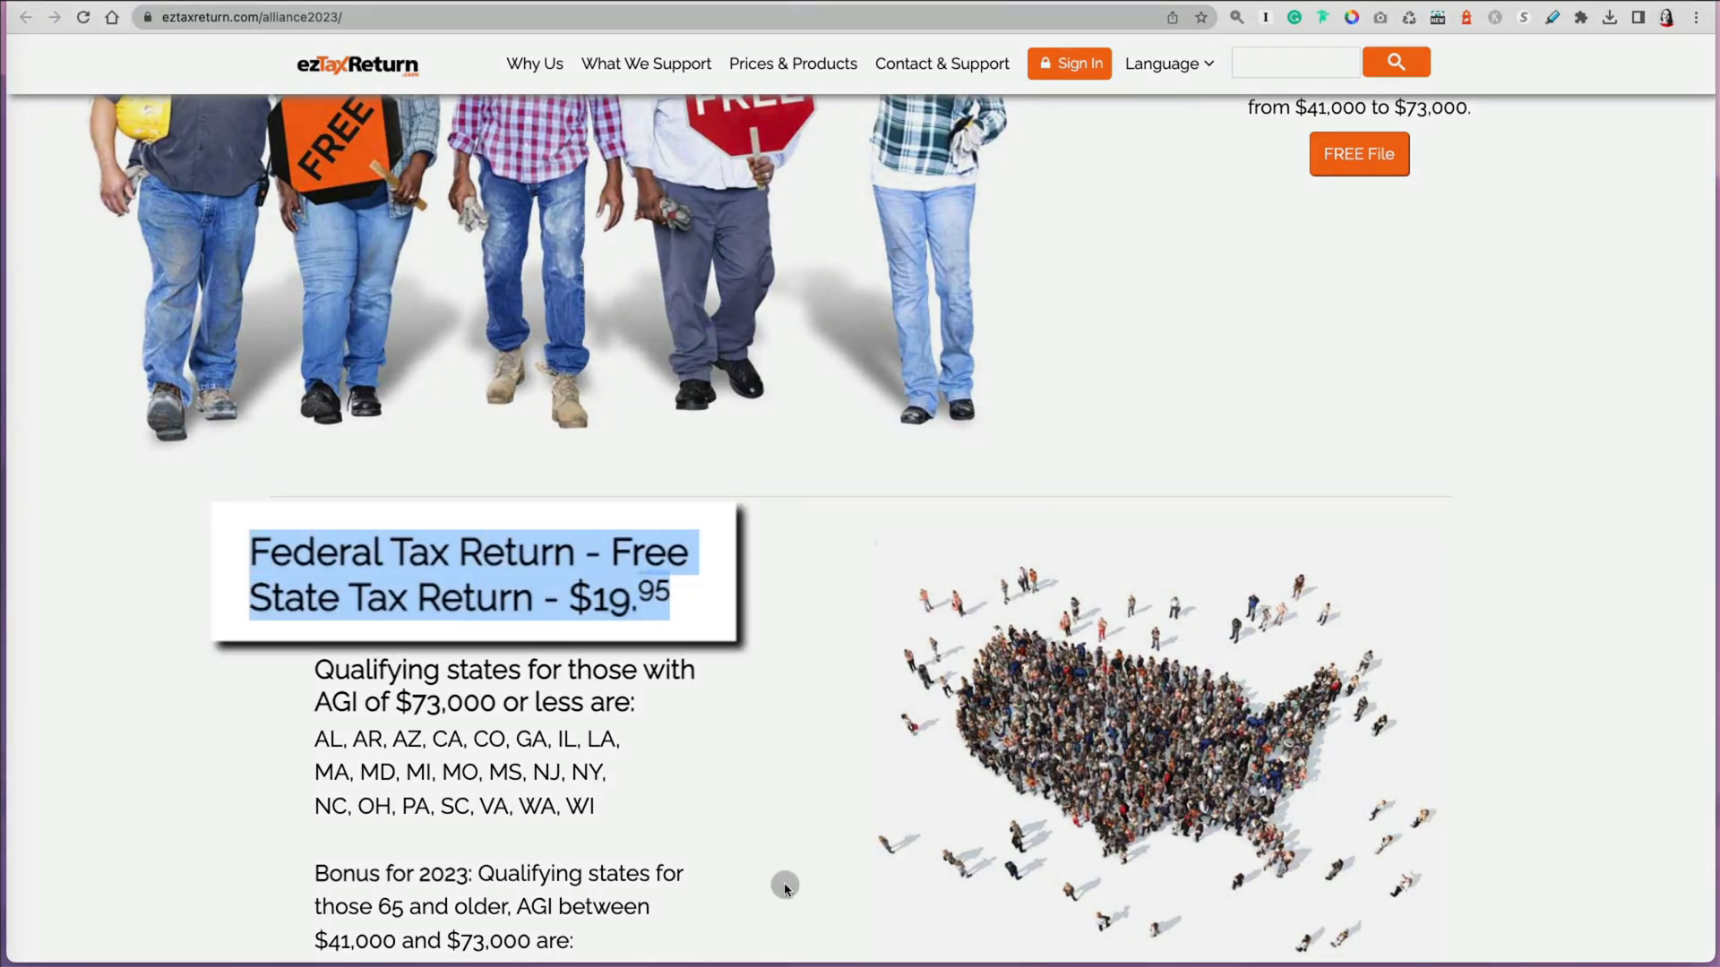
scroll(784, 885, down, 3)
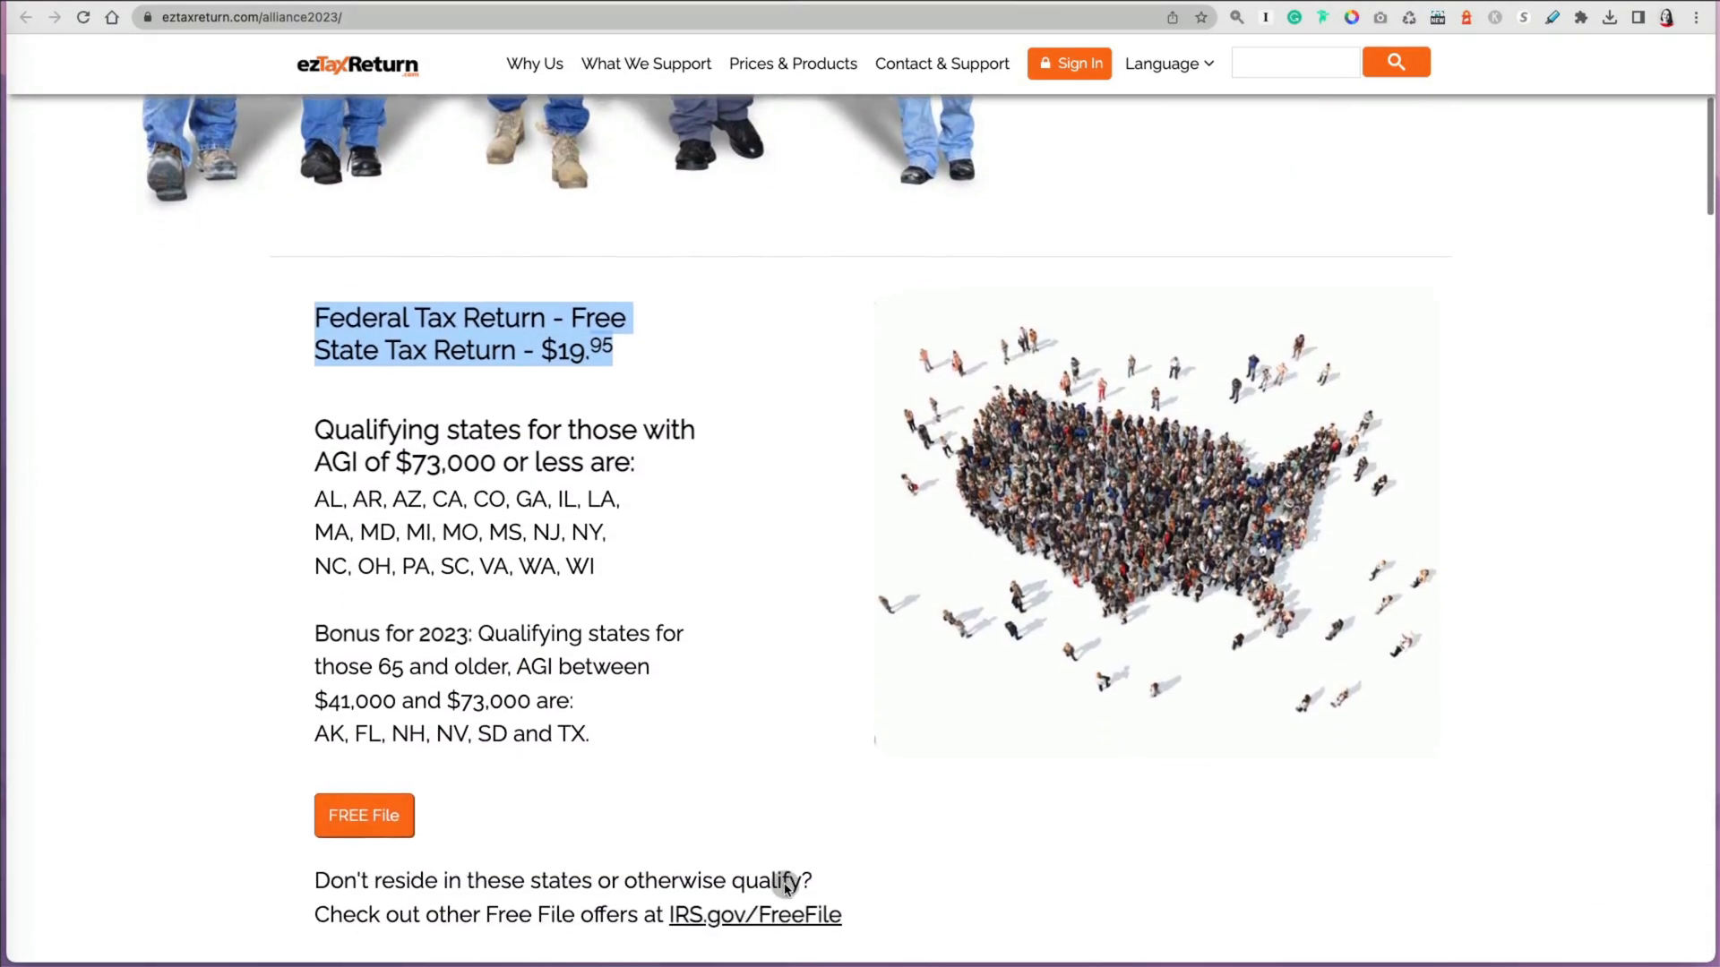
scroll(785, 887, down, 2)
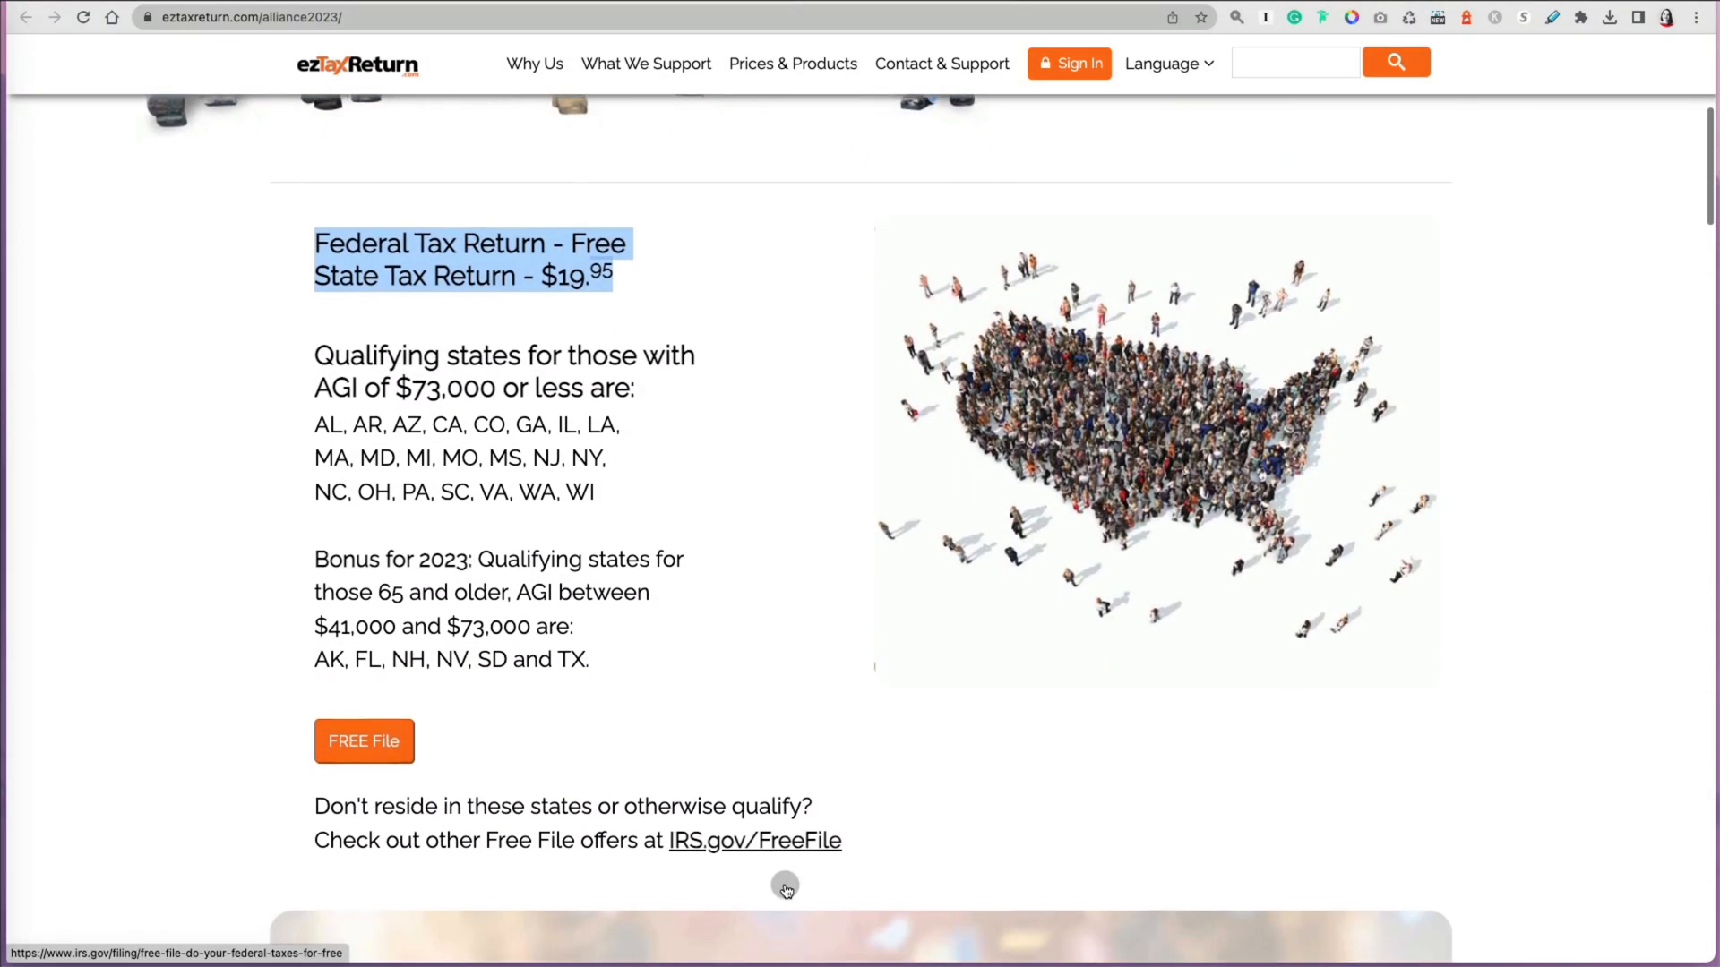
scroll(785, 887, down, 2)
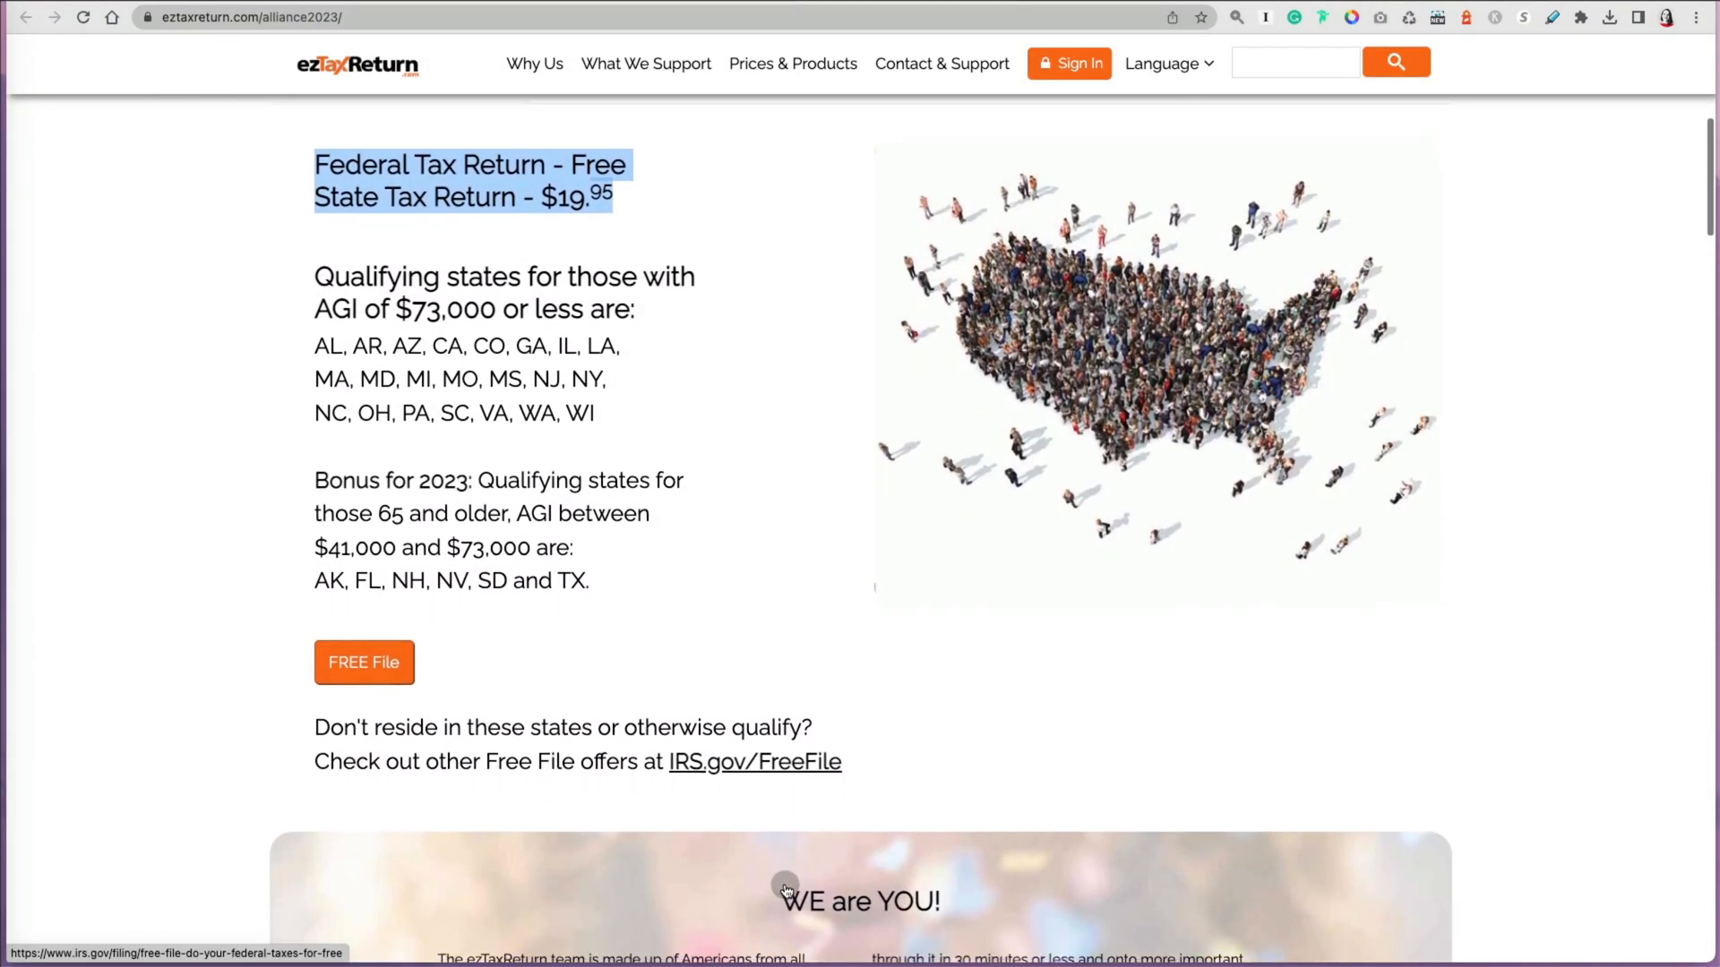
scroll(785, 887, down, 9)
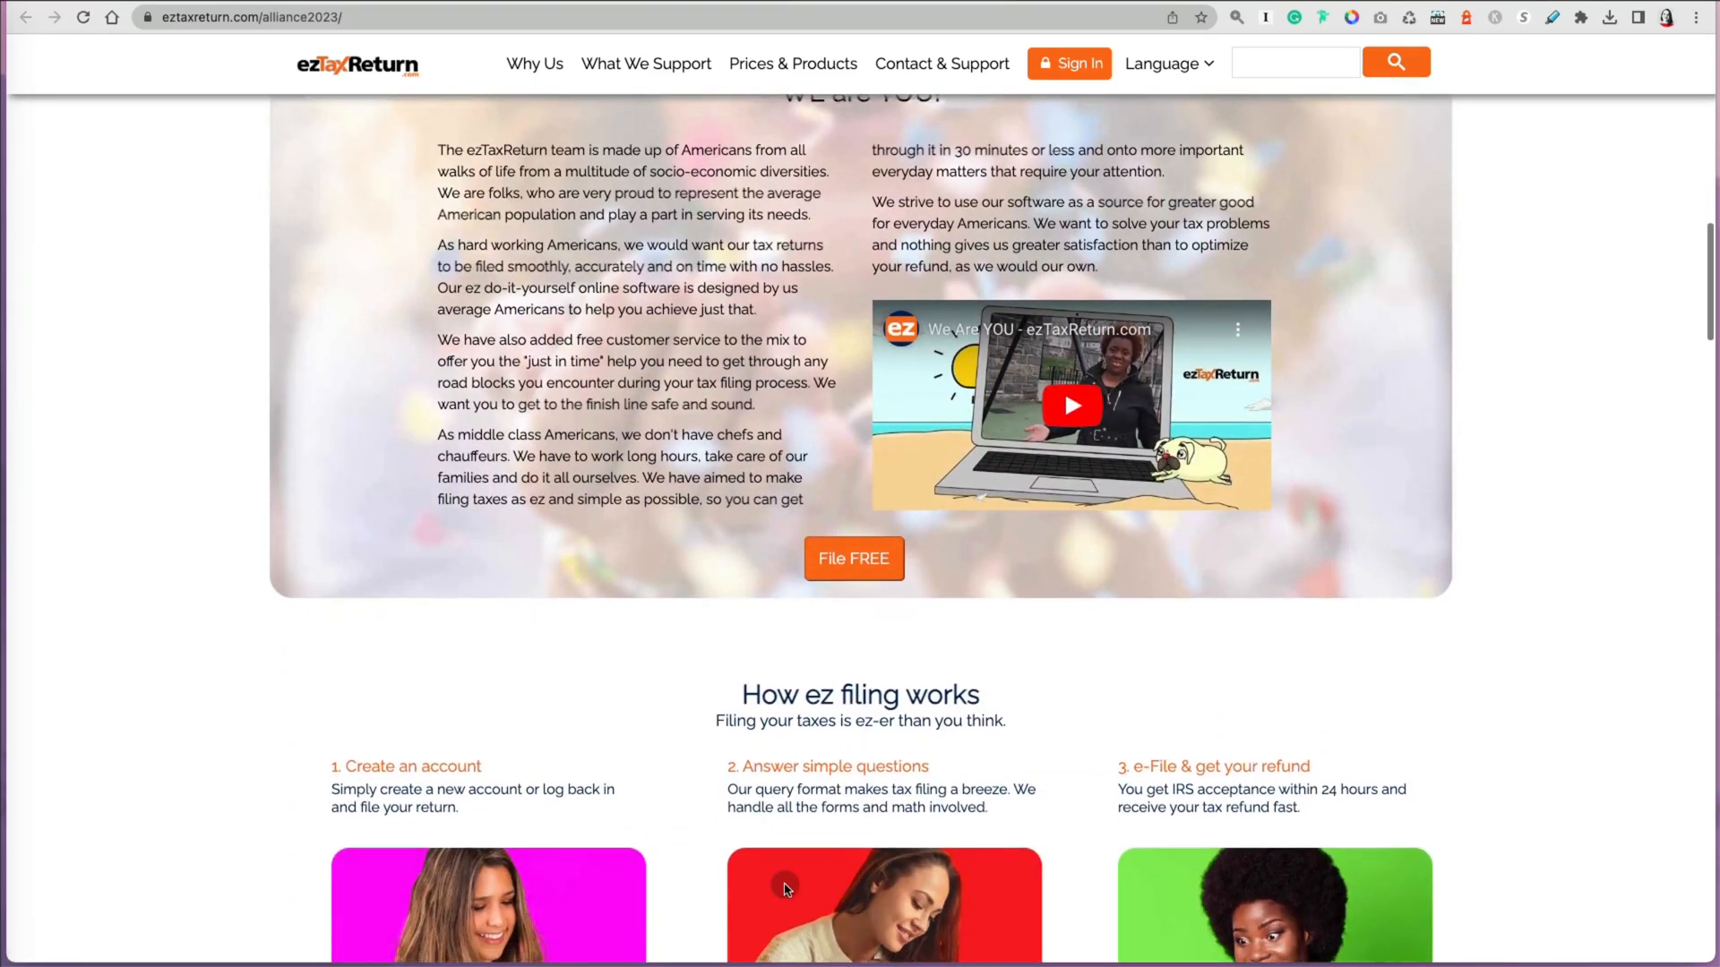
scroll(785, 886, down, 13)
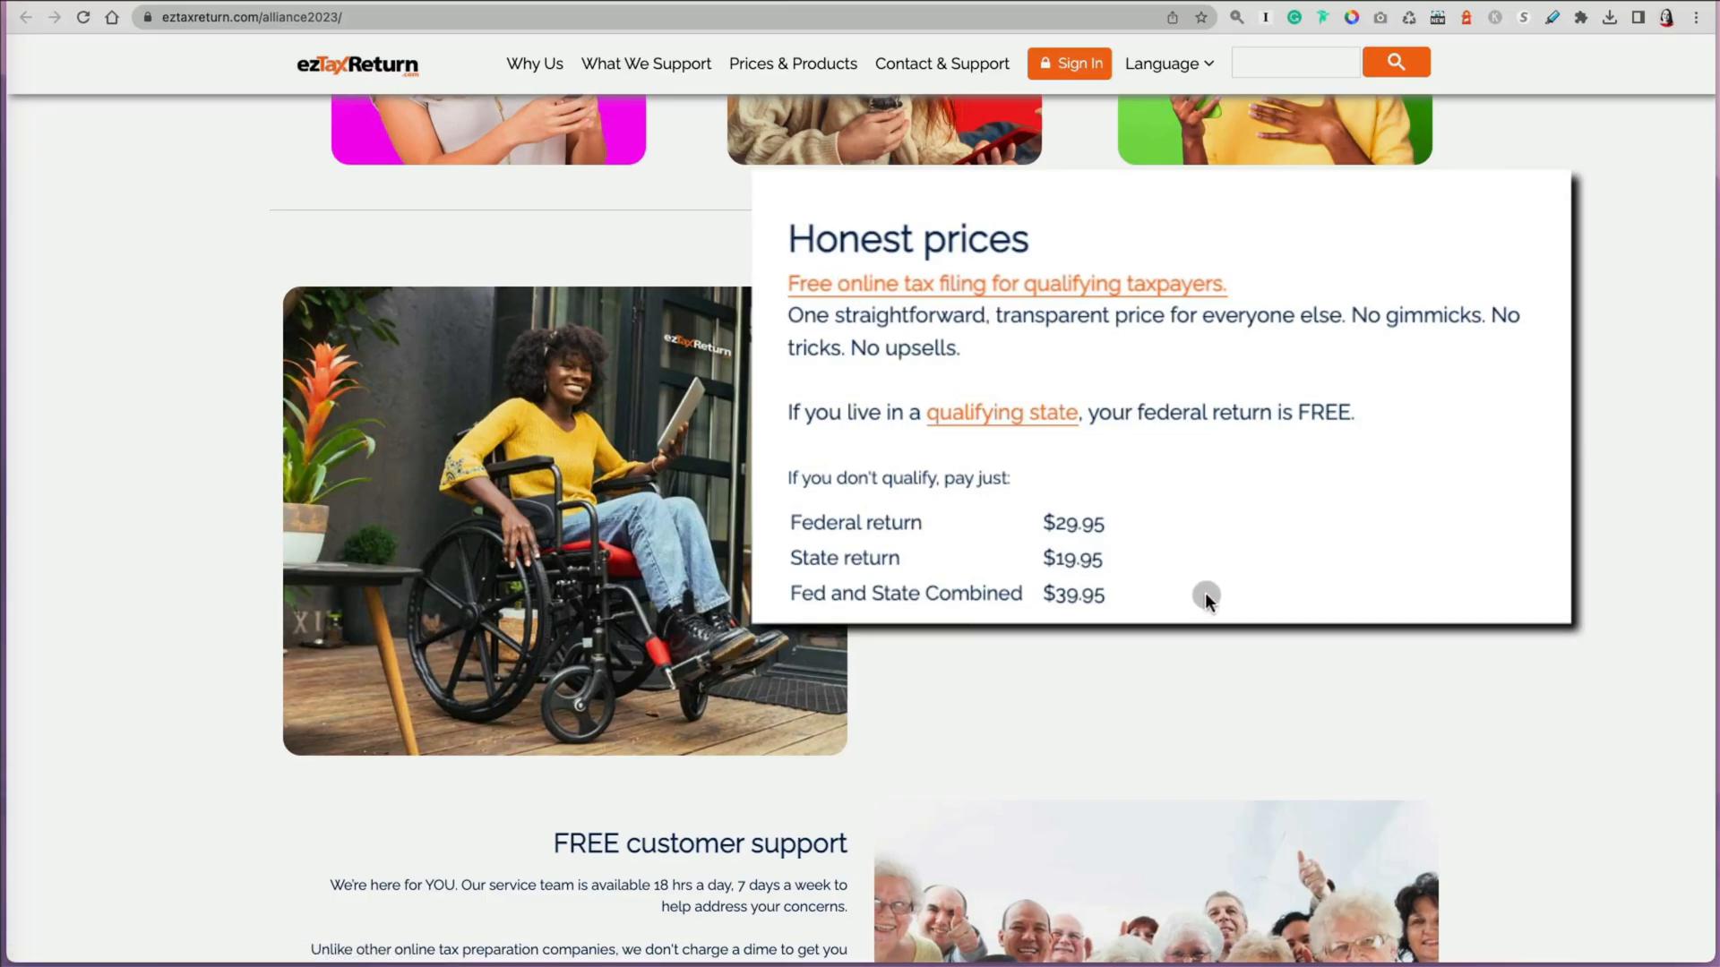
scroll(1191, 535, down, 5)
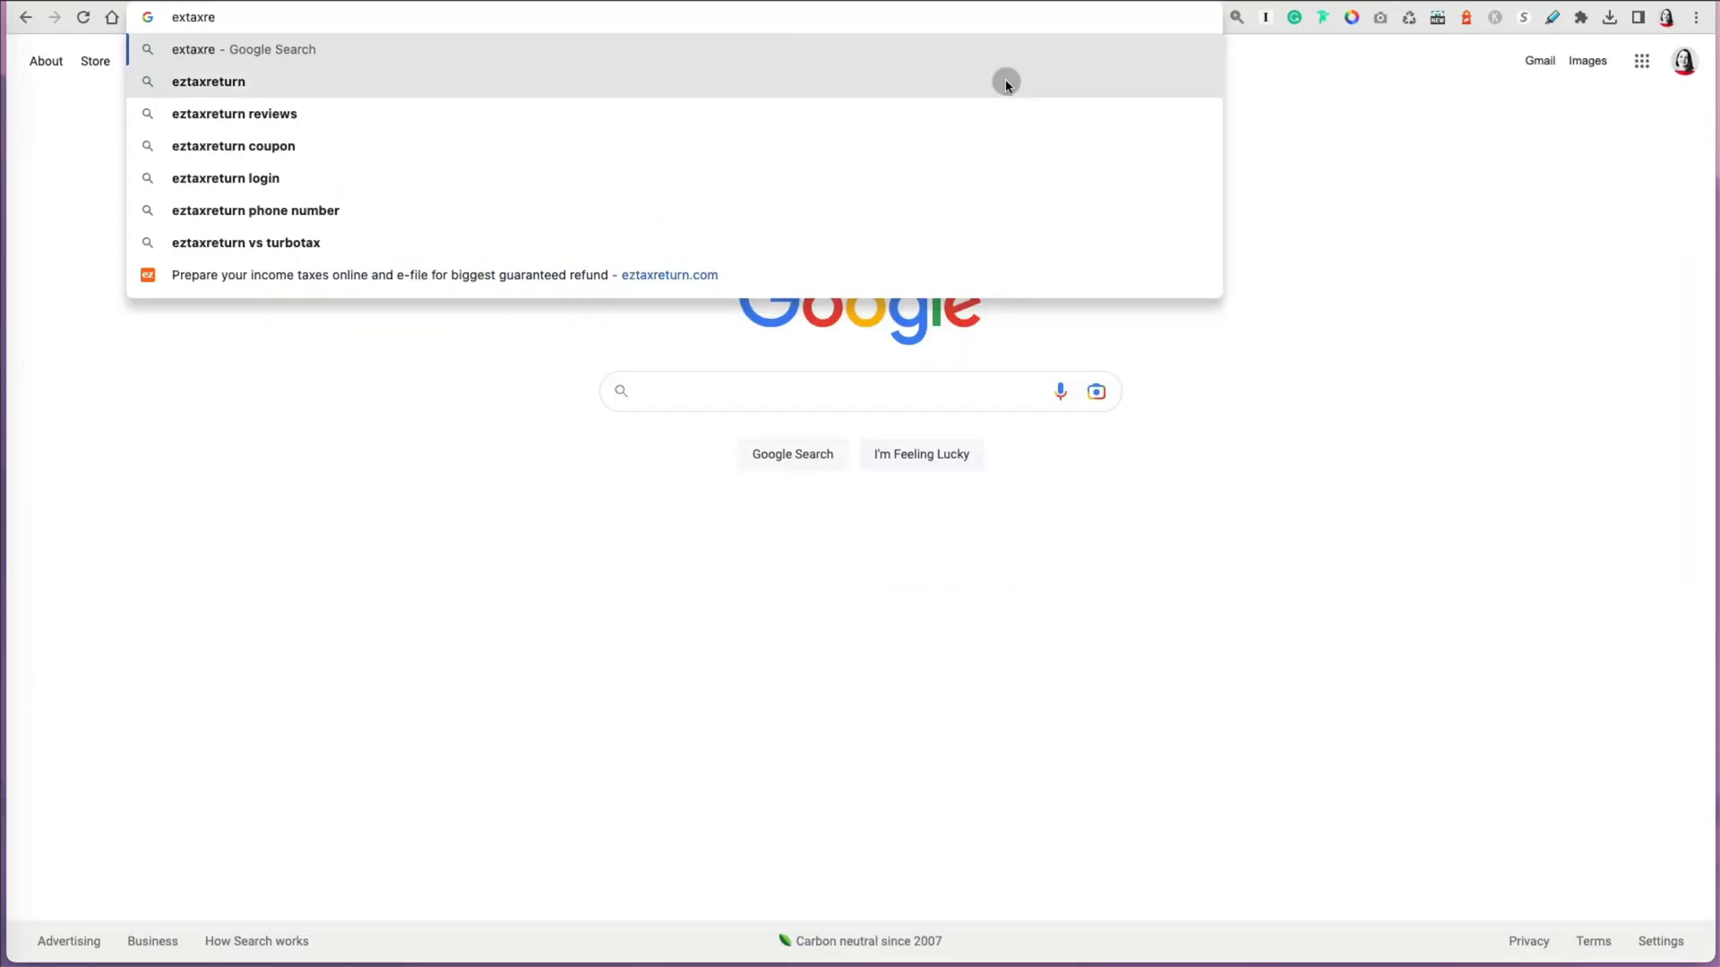
Step: Open the ezTaxReturn.com homepage from the search results and review its Prices & Products page
click(1006, 81)
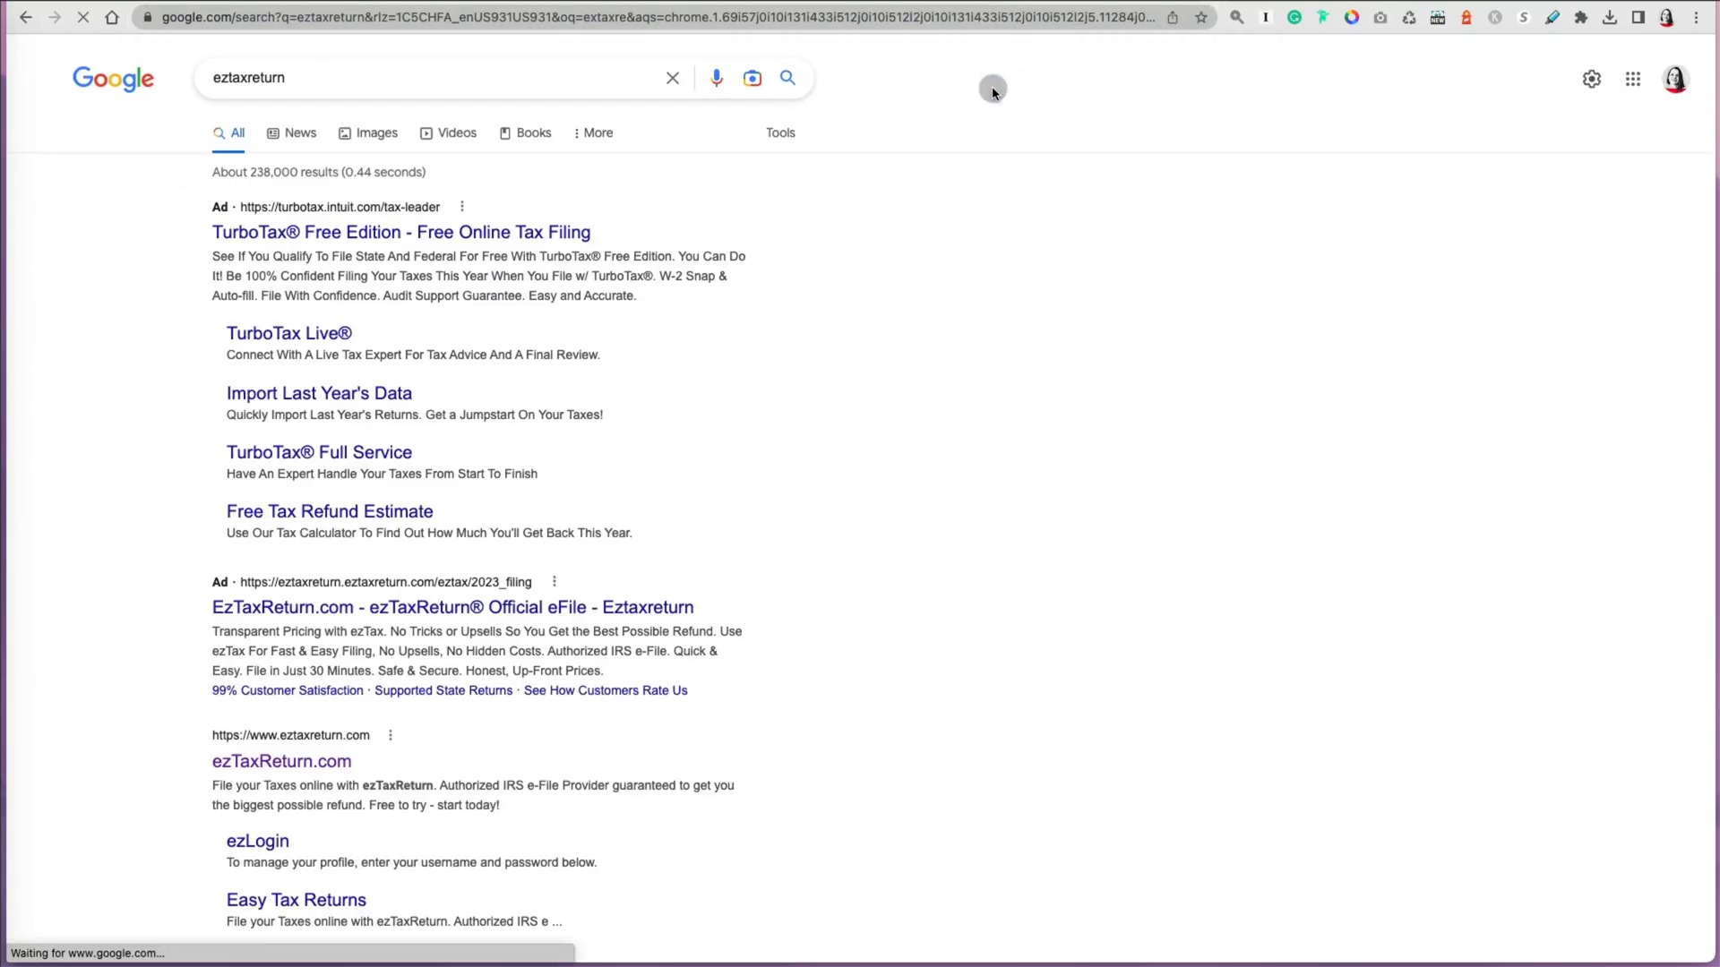
click(340, 761)
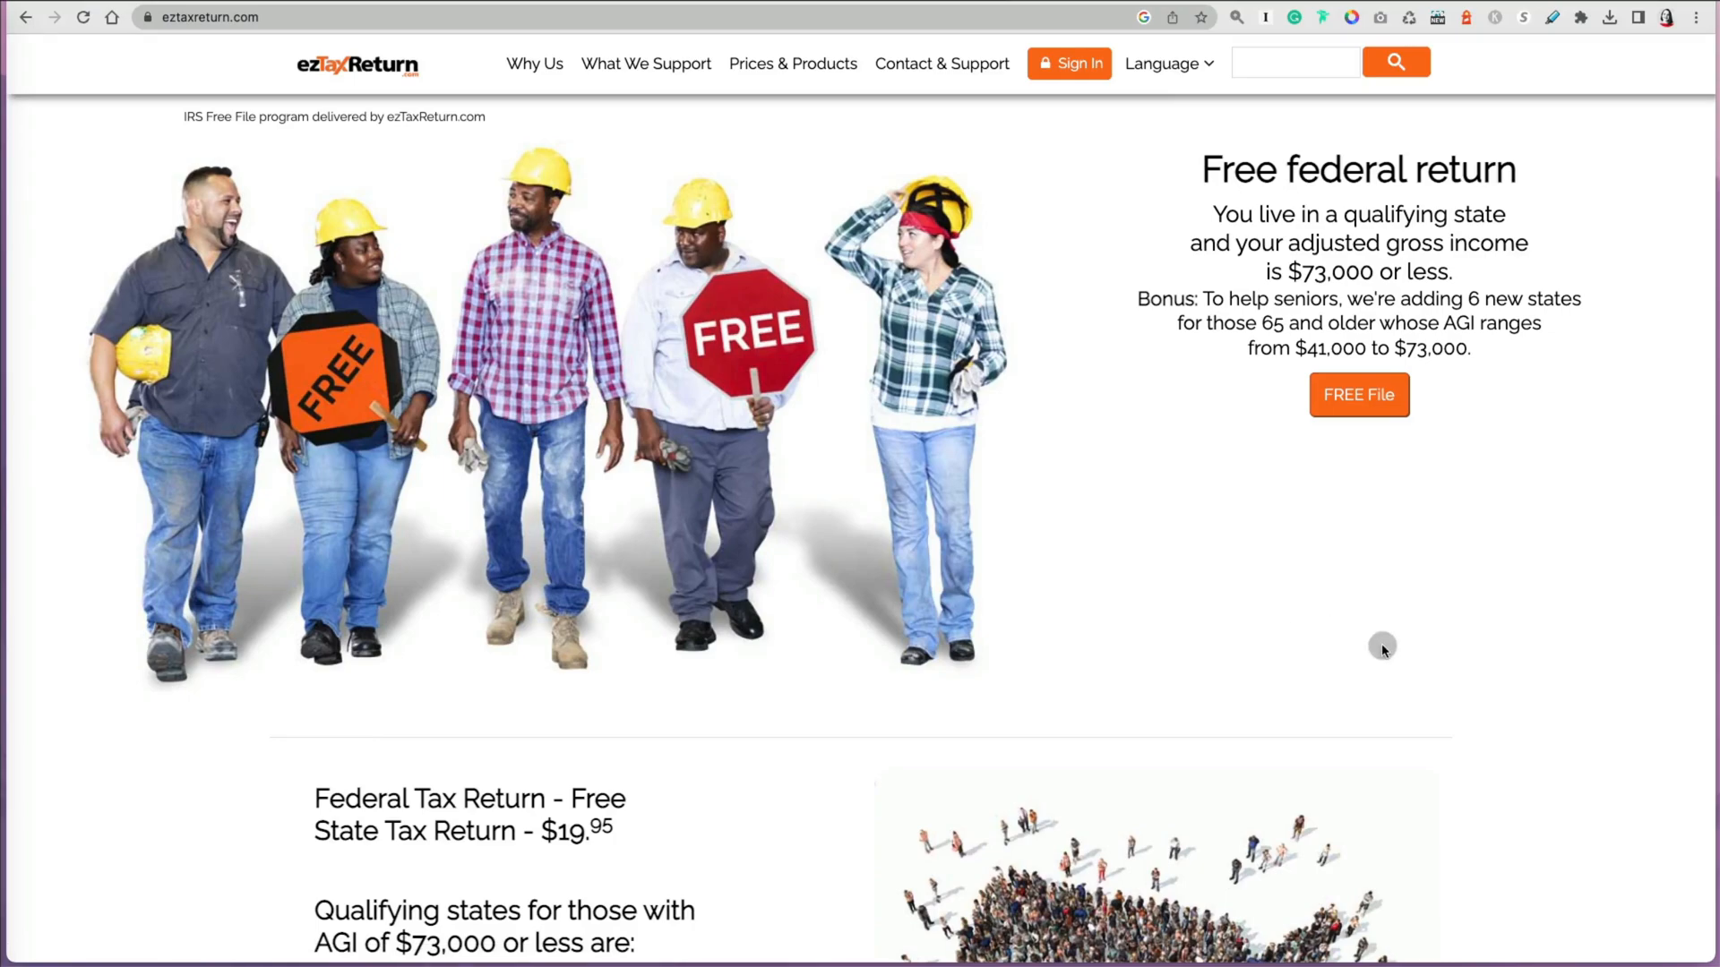
mouse_move(787, 62)
click(788, 114)
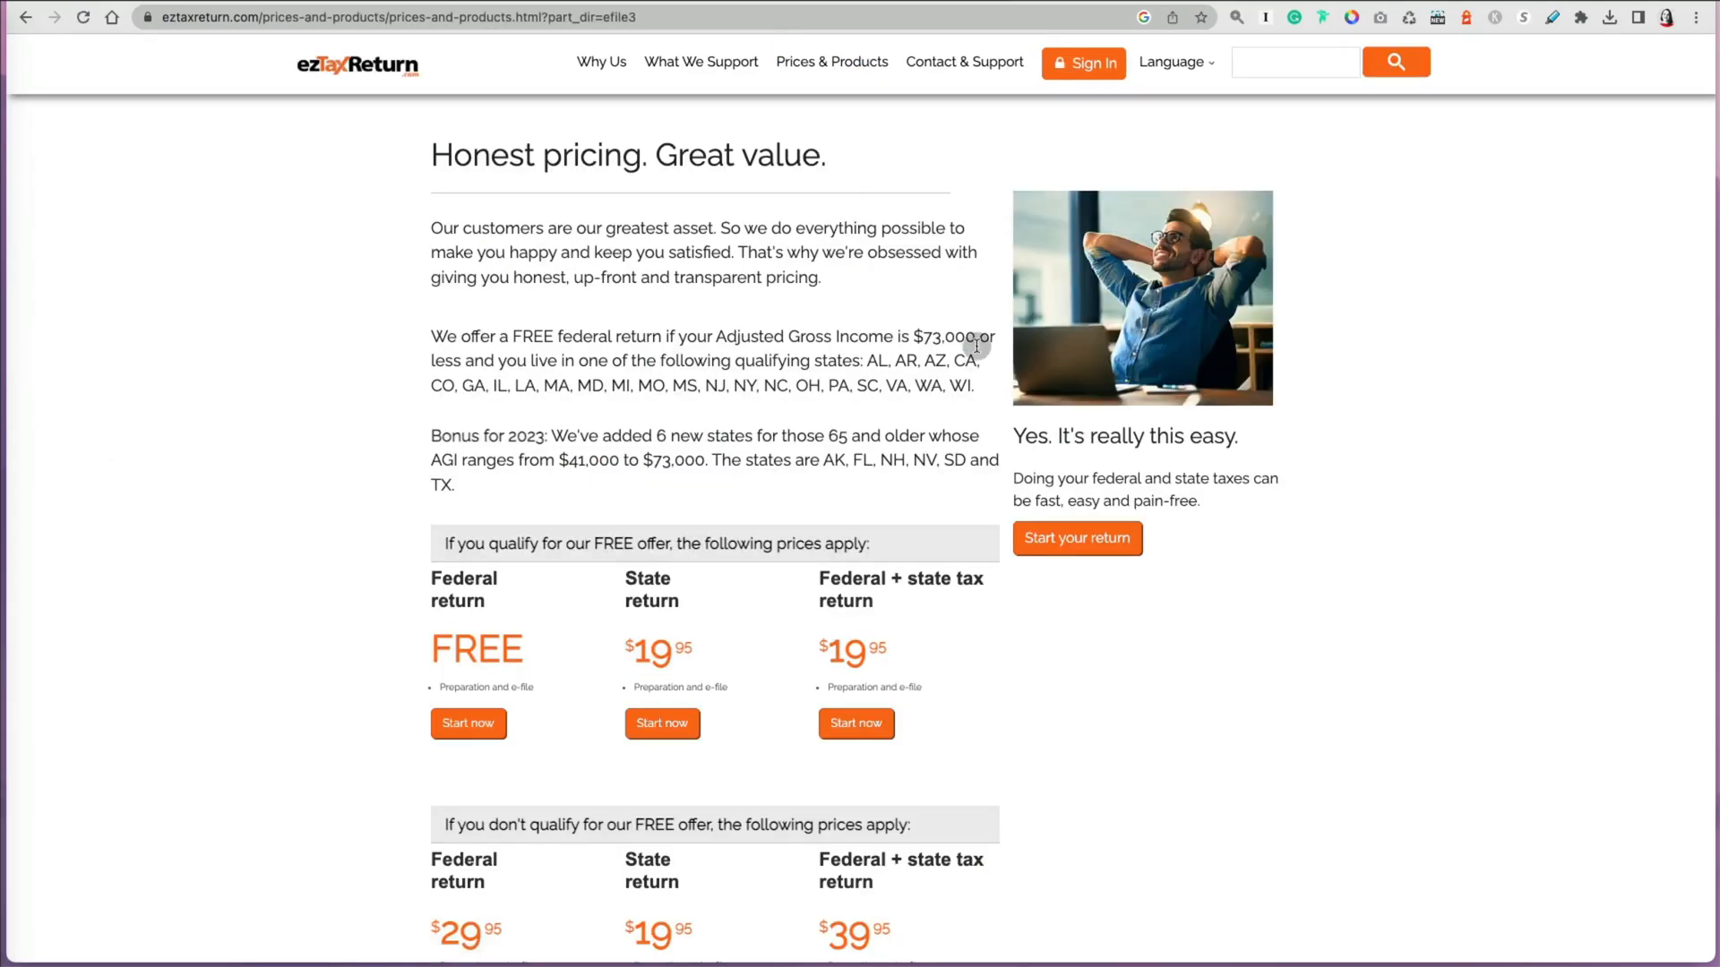
scroll(1188, 717, down, 3)
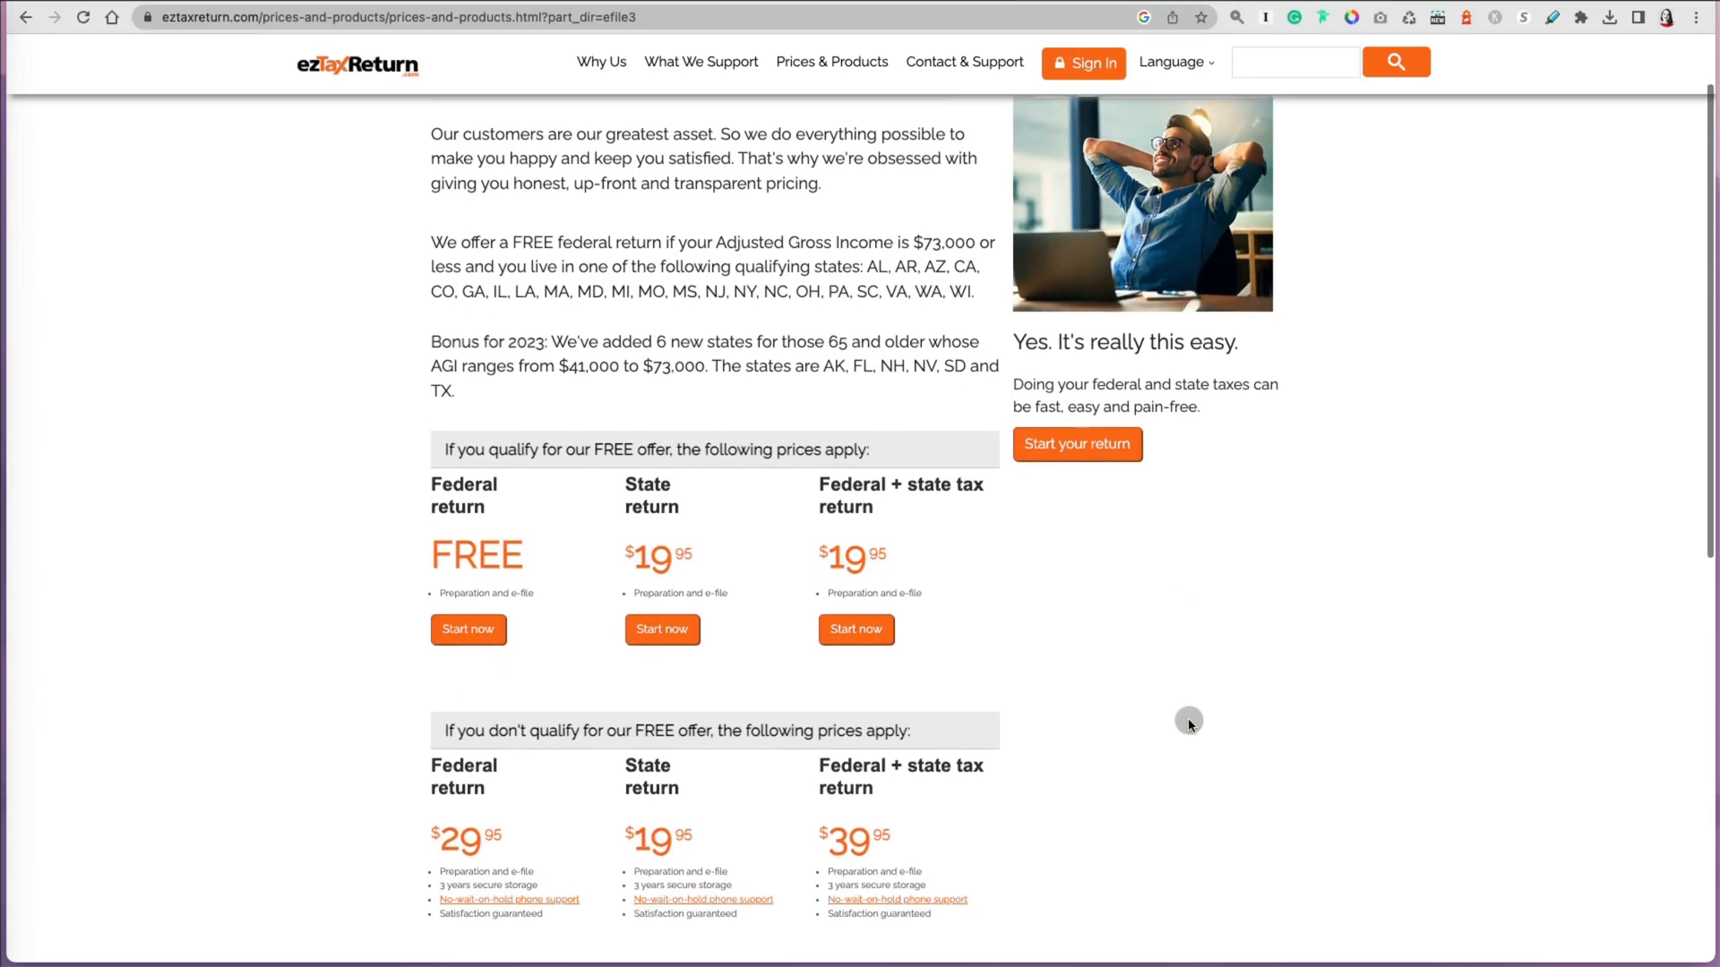
scroll(1189, 722, down, 3)
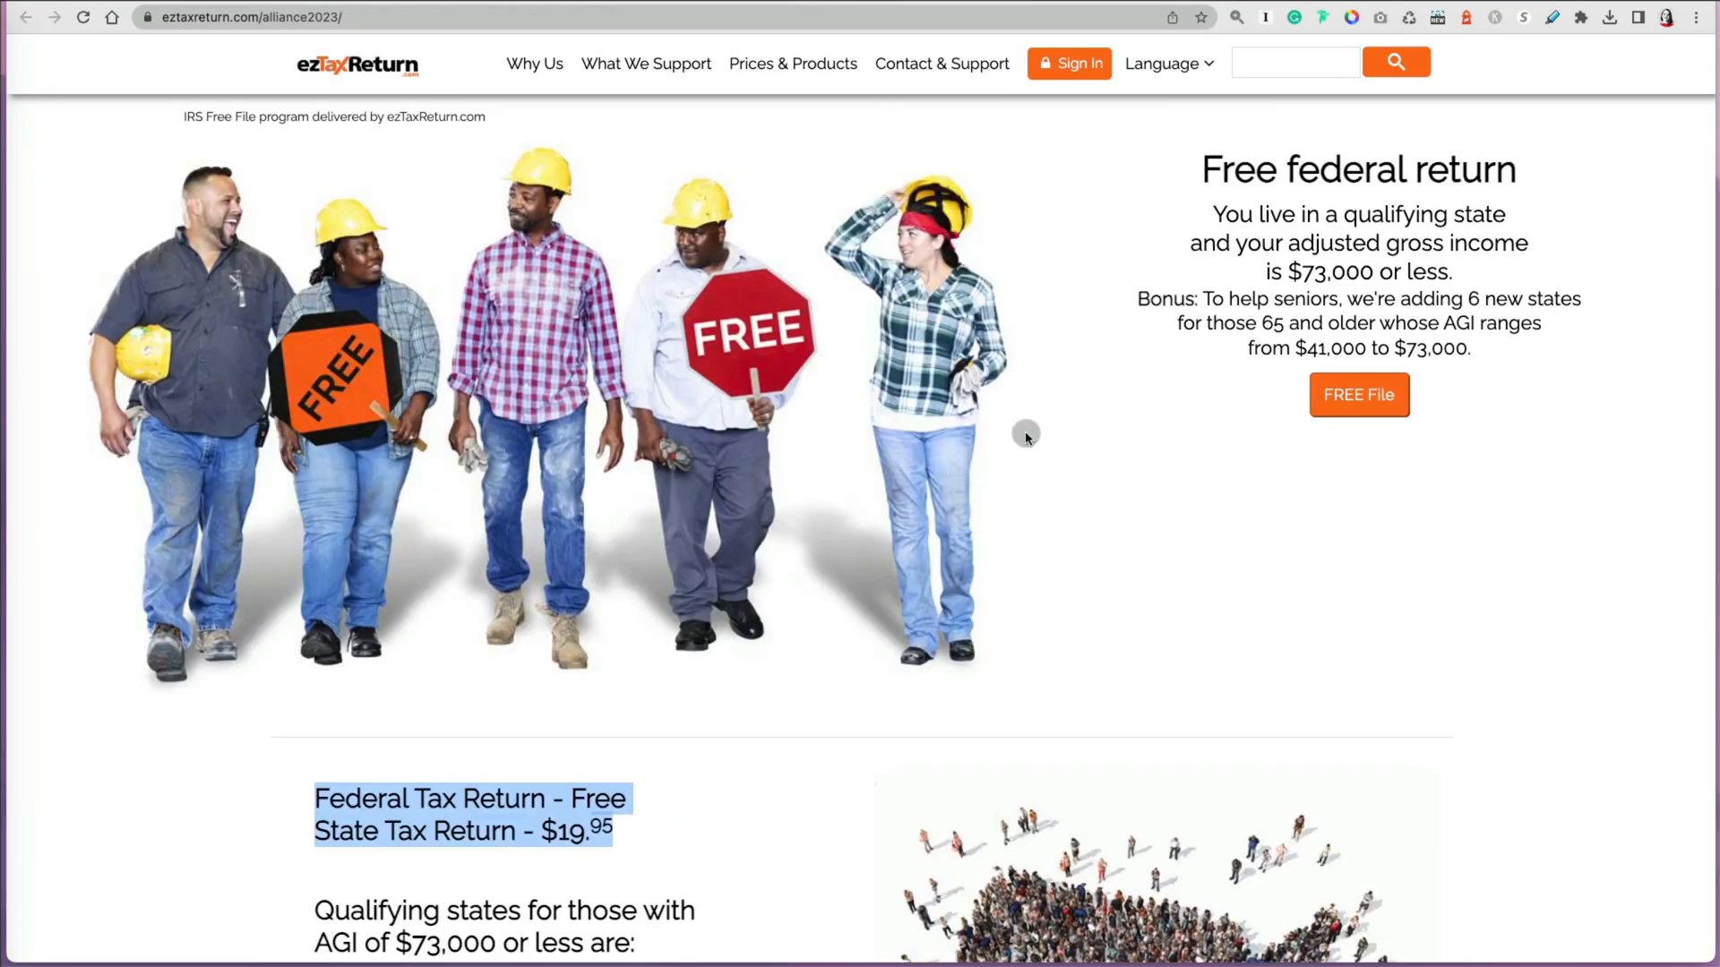
Step: Return to the Free File offer page and start a new return as a new customer
click(1027, 436)
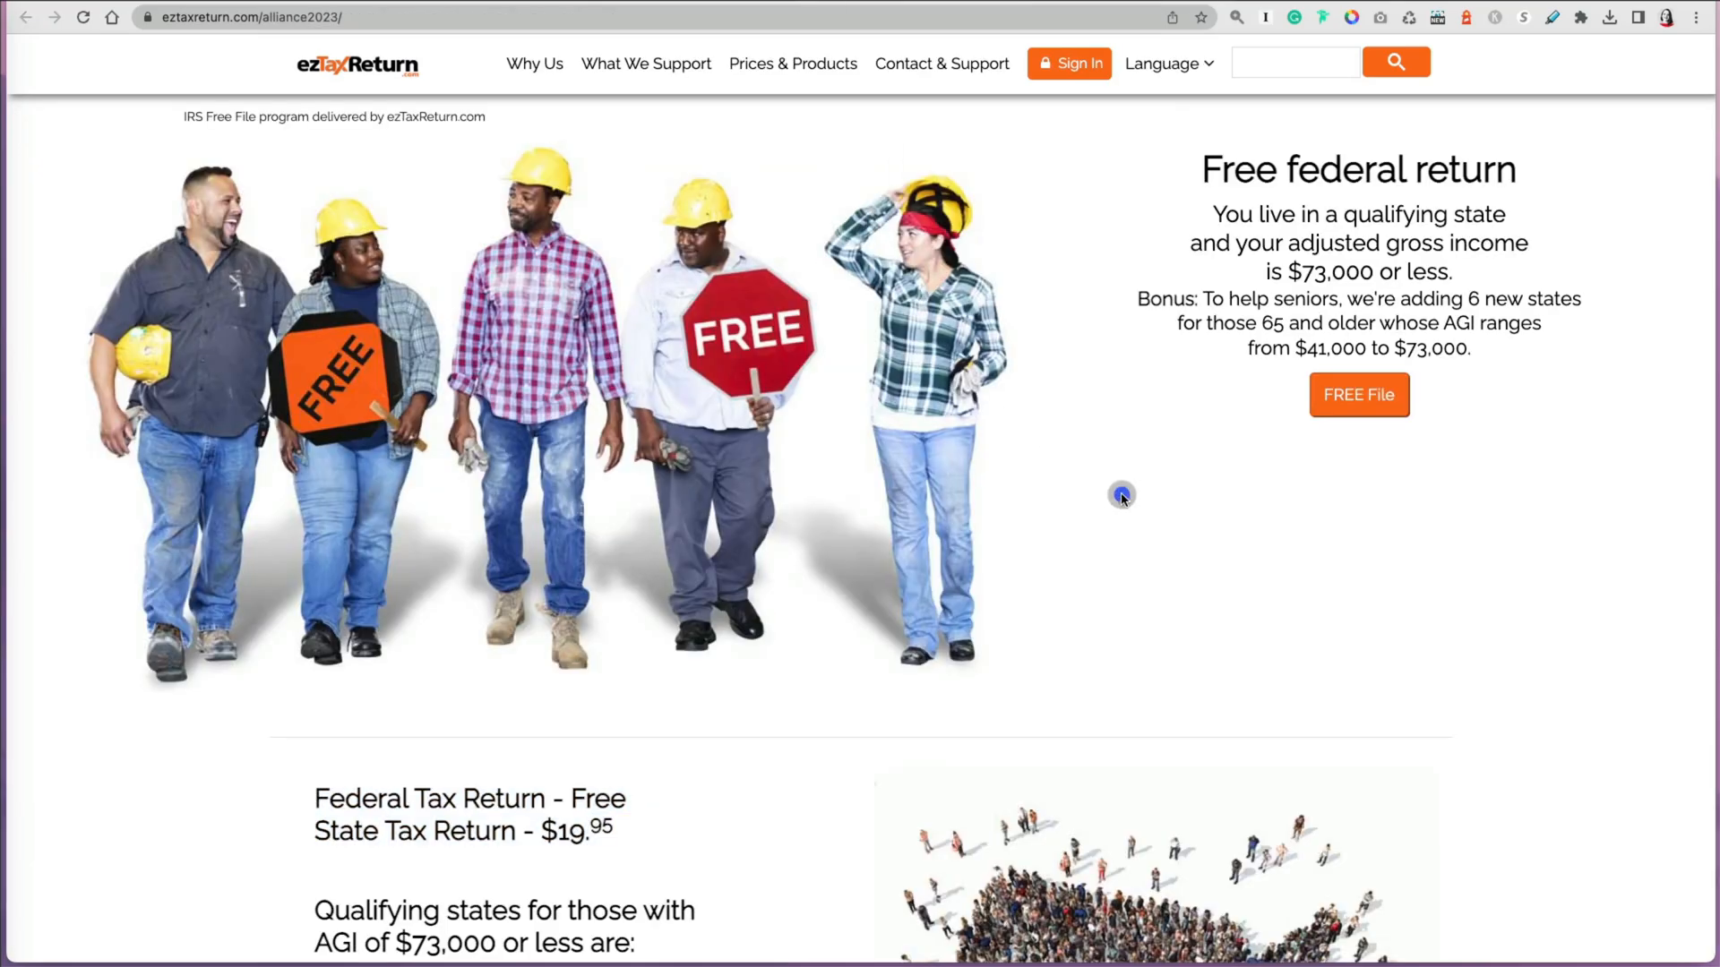
click(1363, 408)
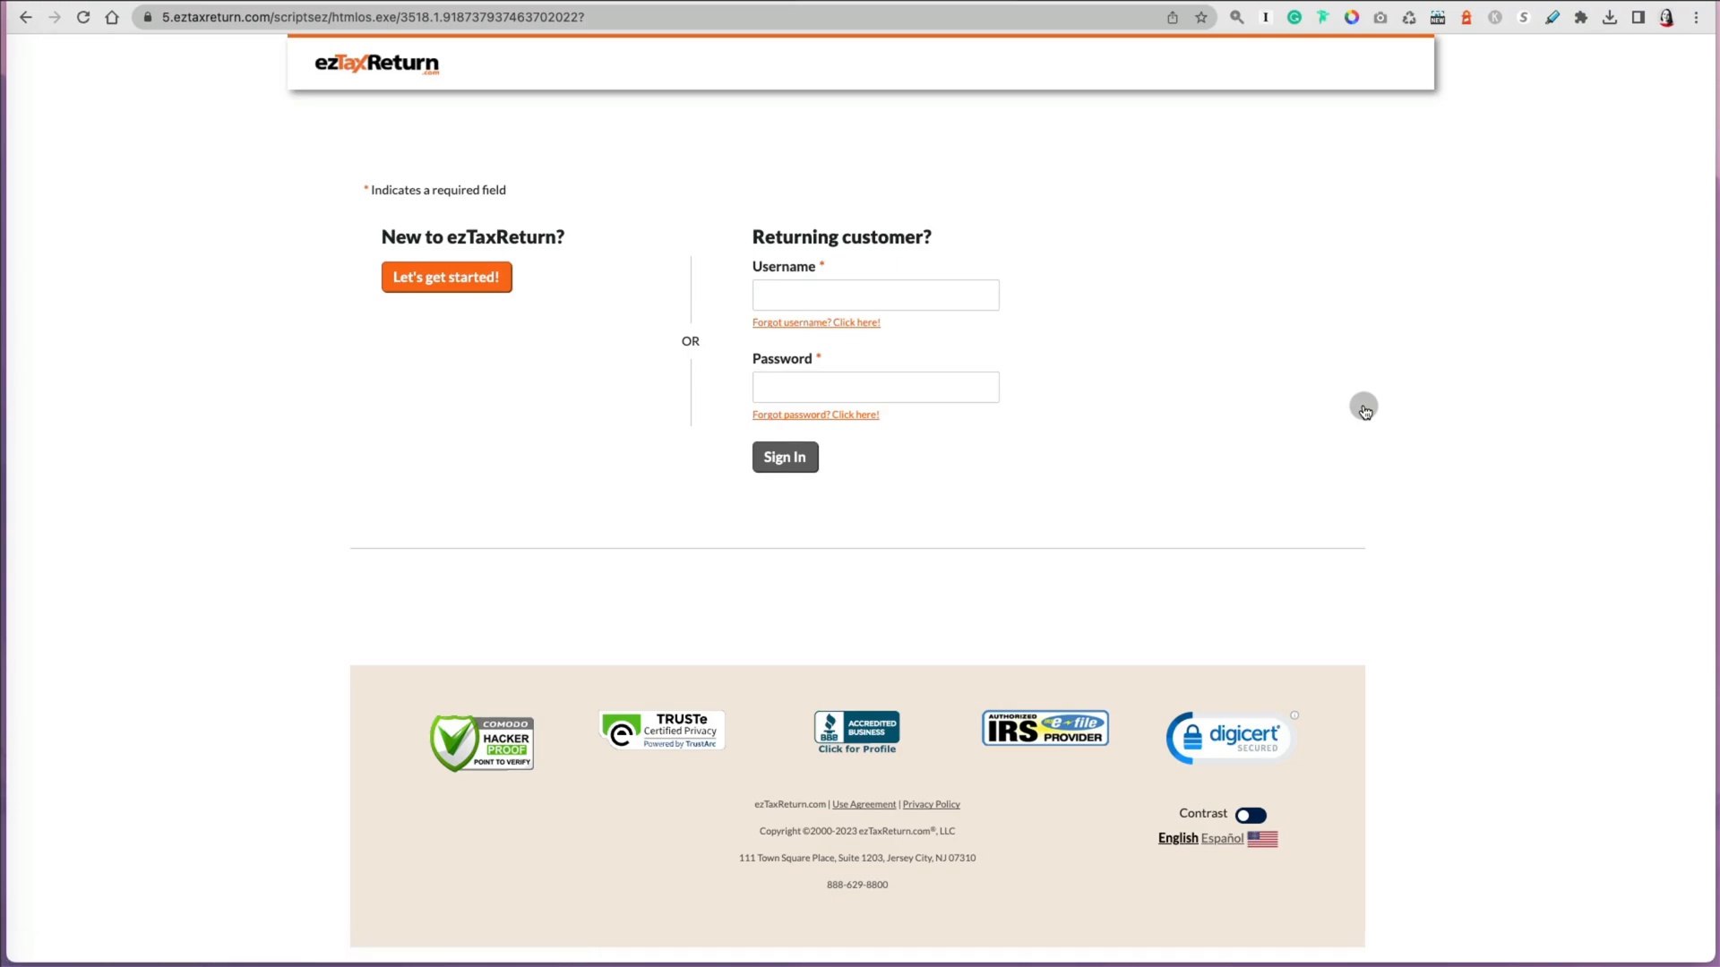
click(433, 288)
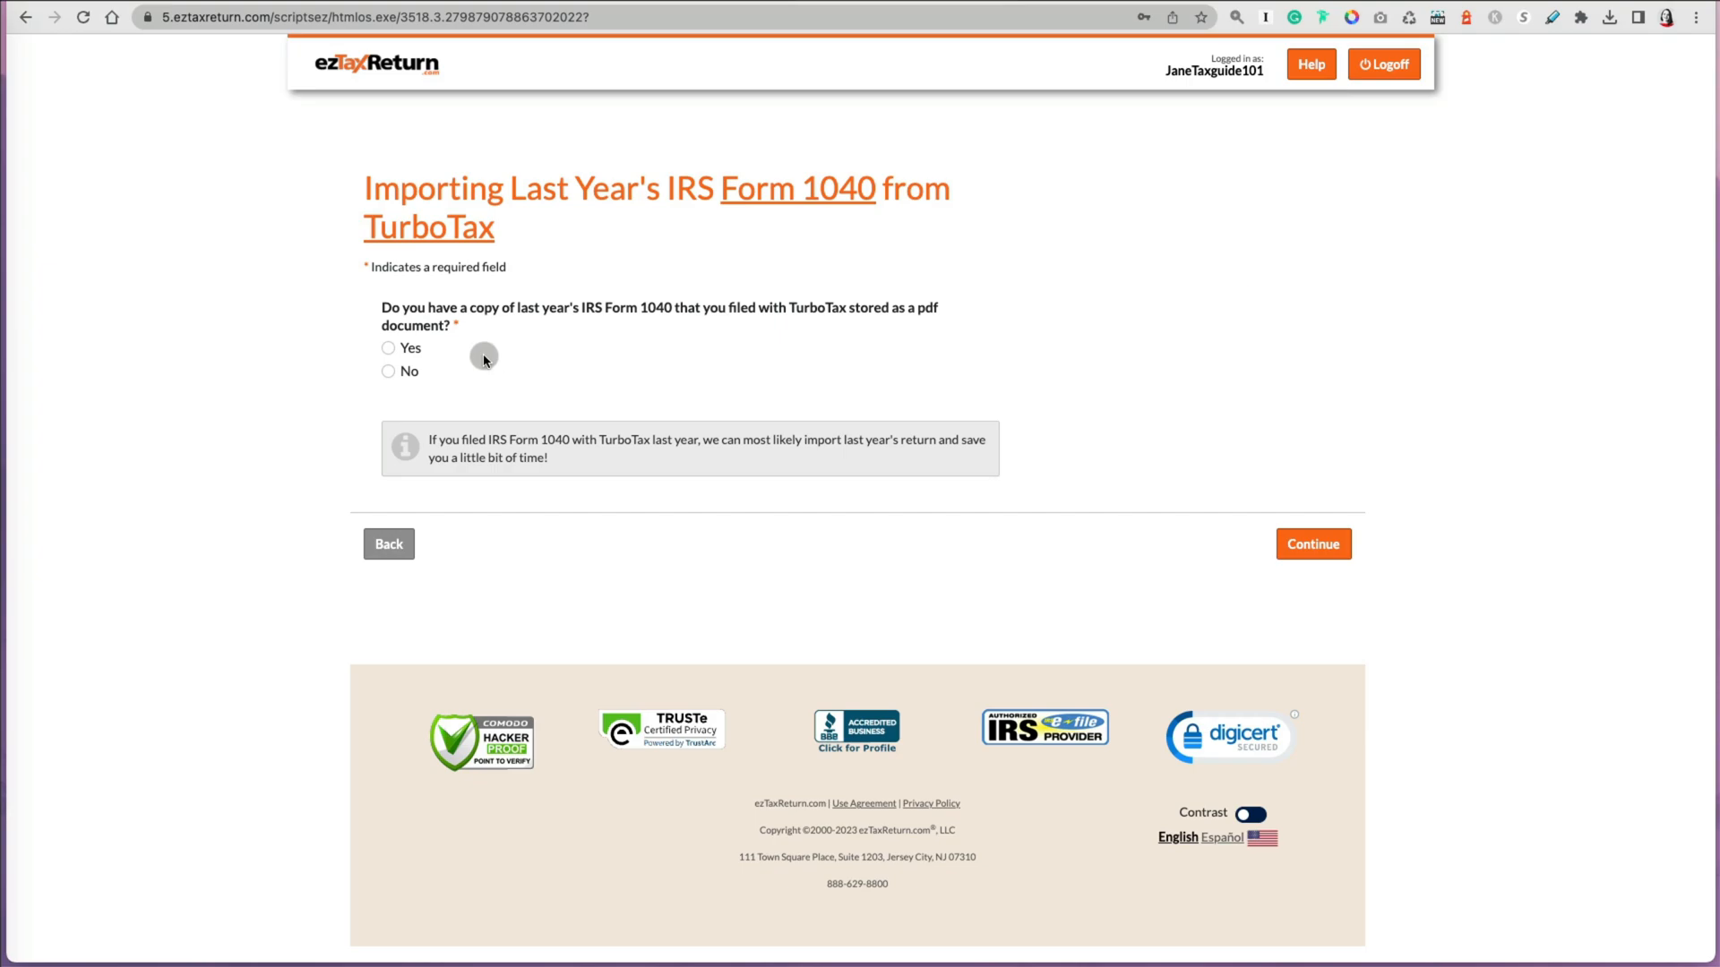
Step: Answer No to importing last year's Form 1040 from TurboTax and continue
click(389, 373)
click(1304, 548)
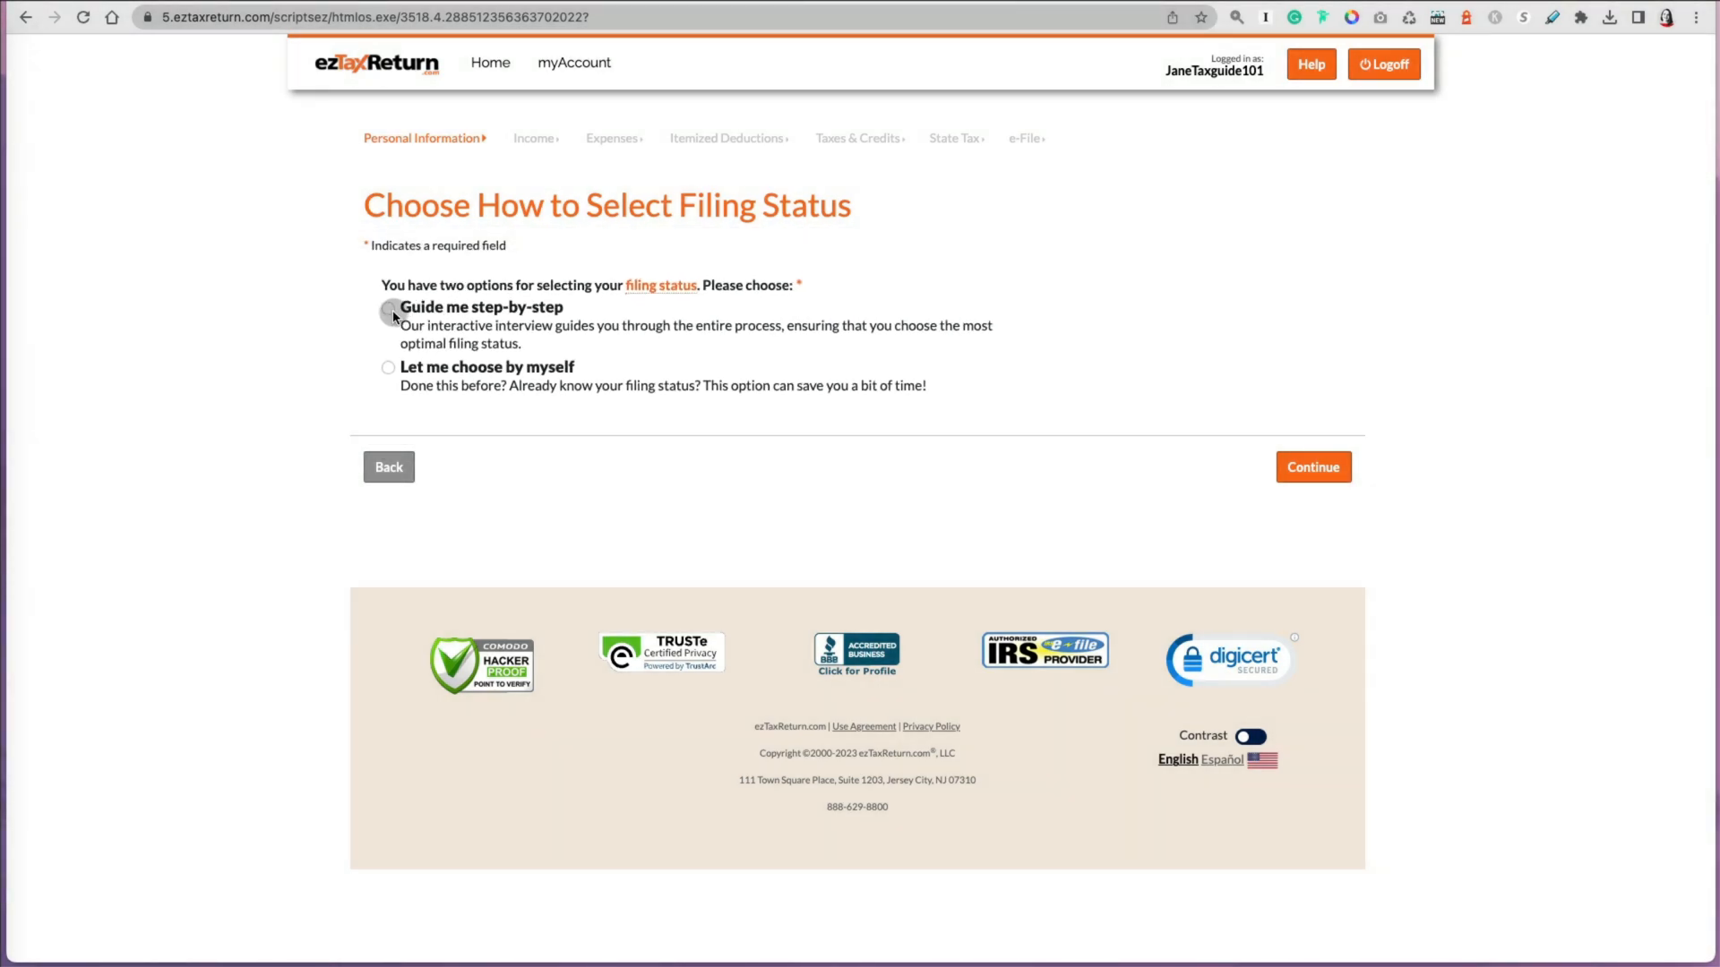
Step: Choose to be guided step-by-step through selecting the filing status and continue
click(390, 309)
click(1314, 470)
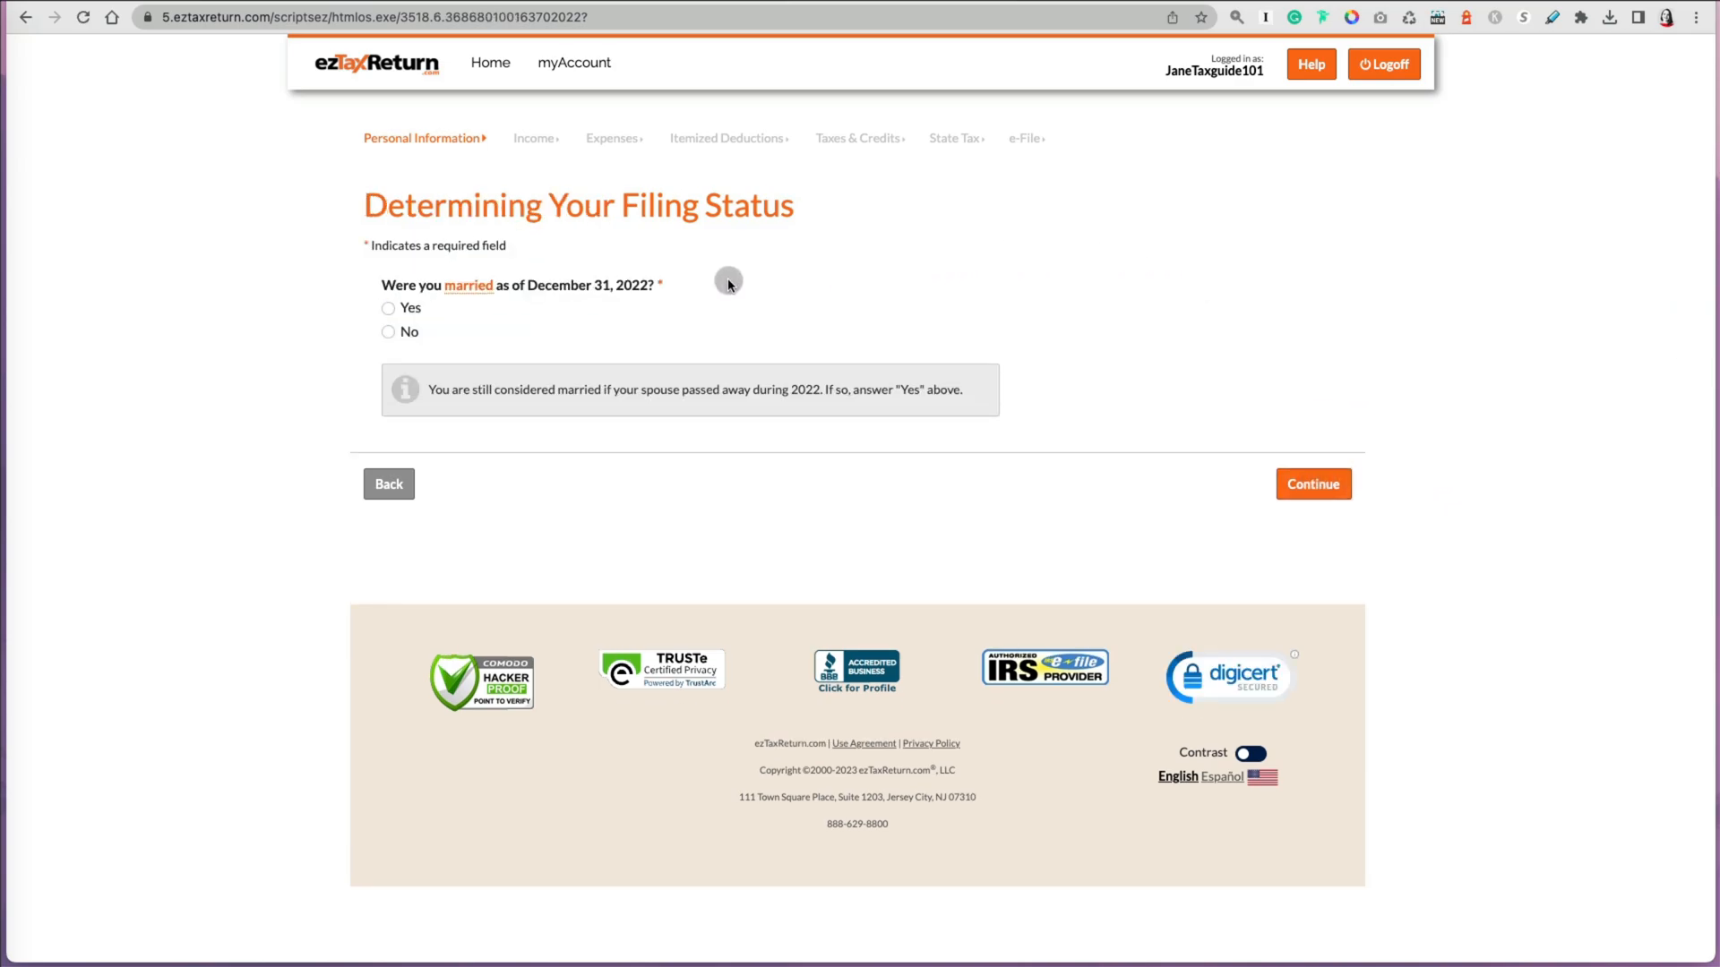
Step: Answer No to the married, widowed and qualifying-person questions, checking the qualifying person definition, and continue
click(387, 334)
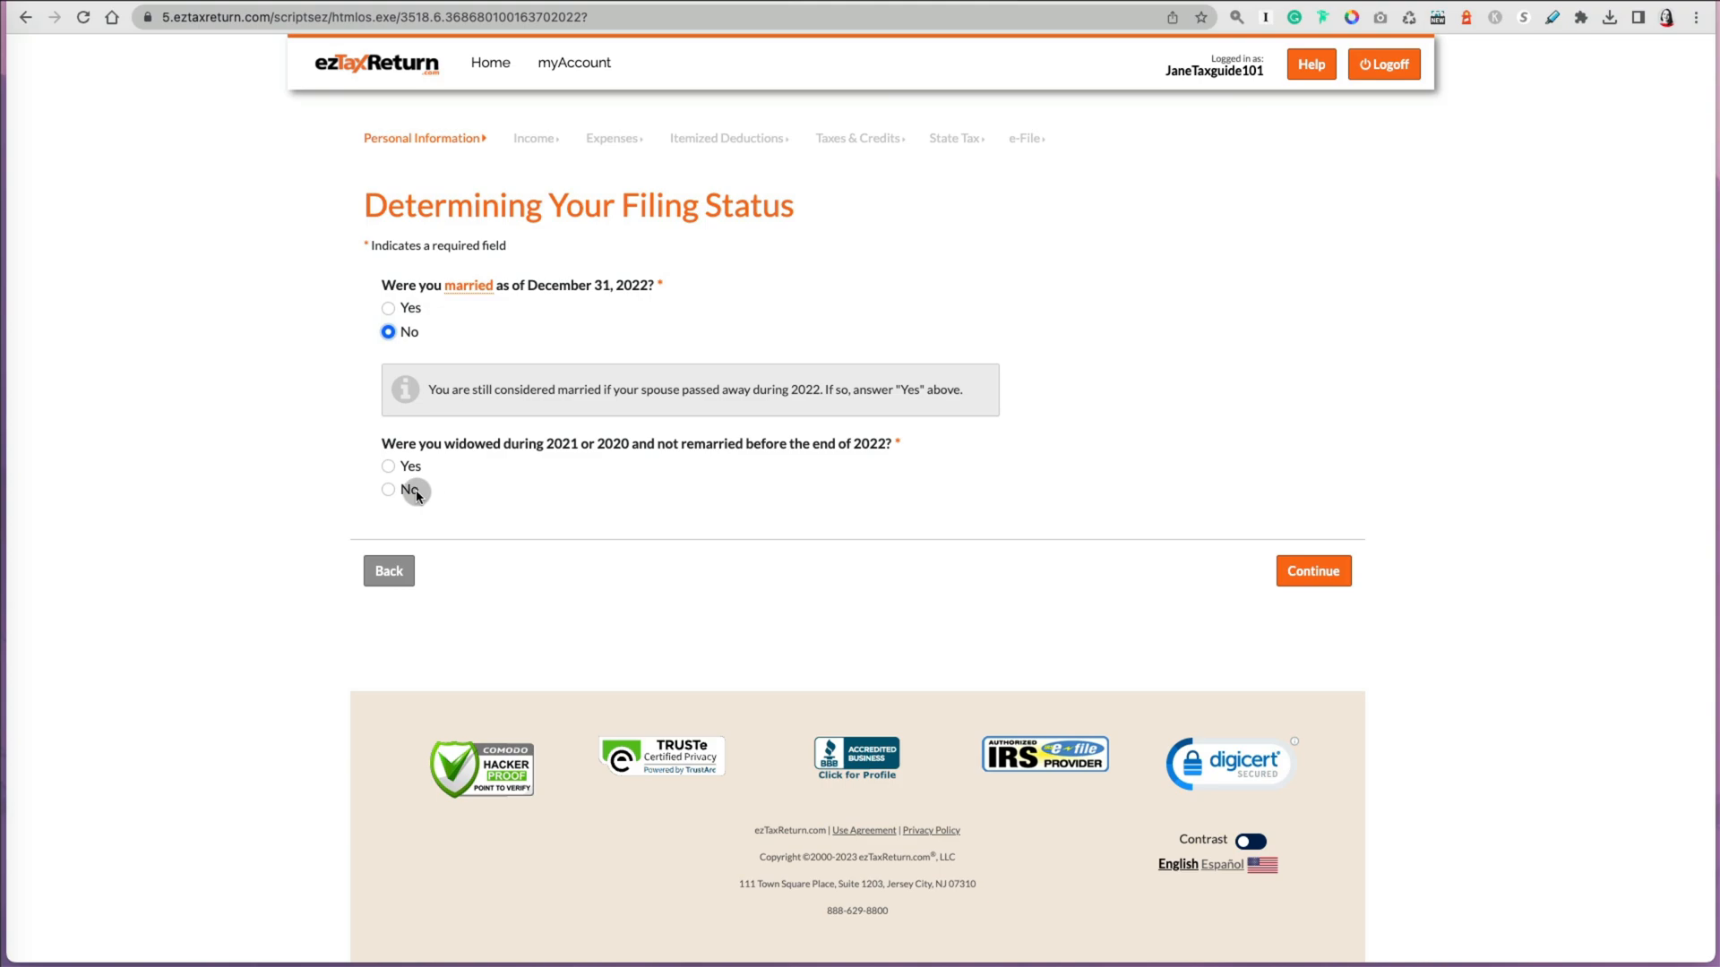
click(386, 487)
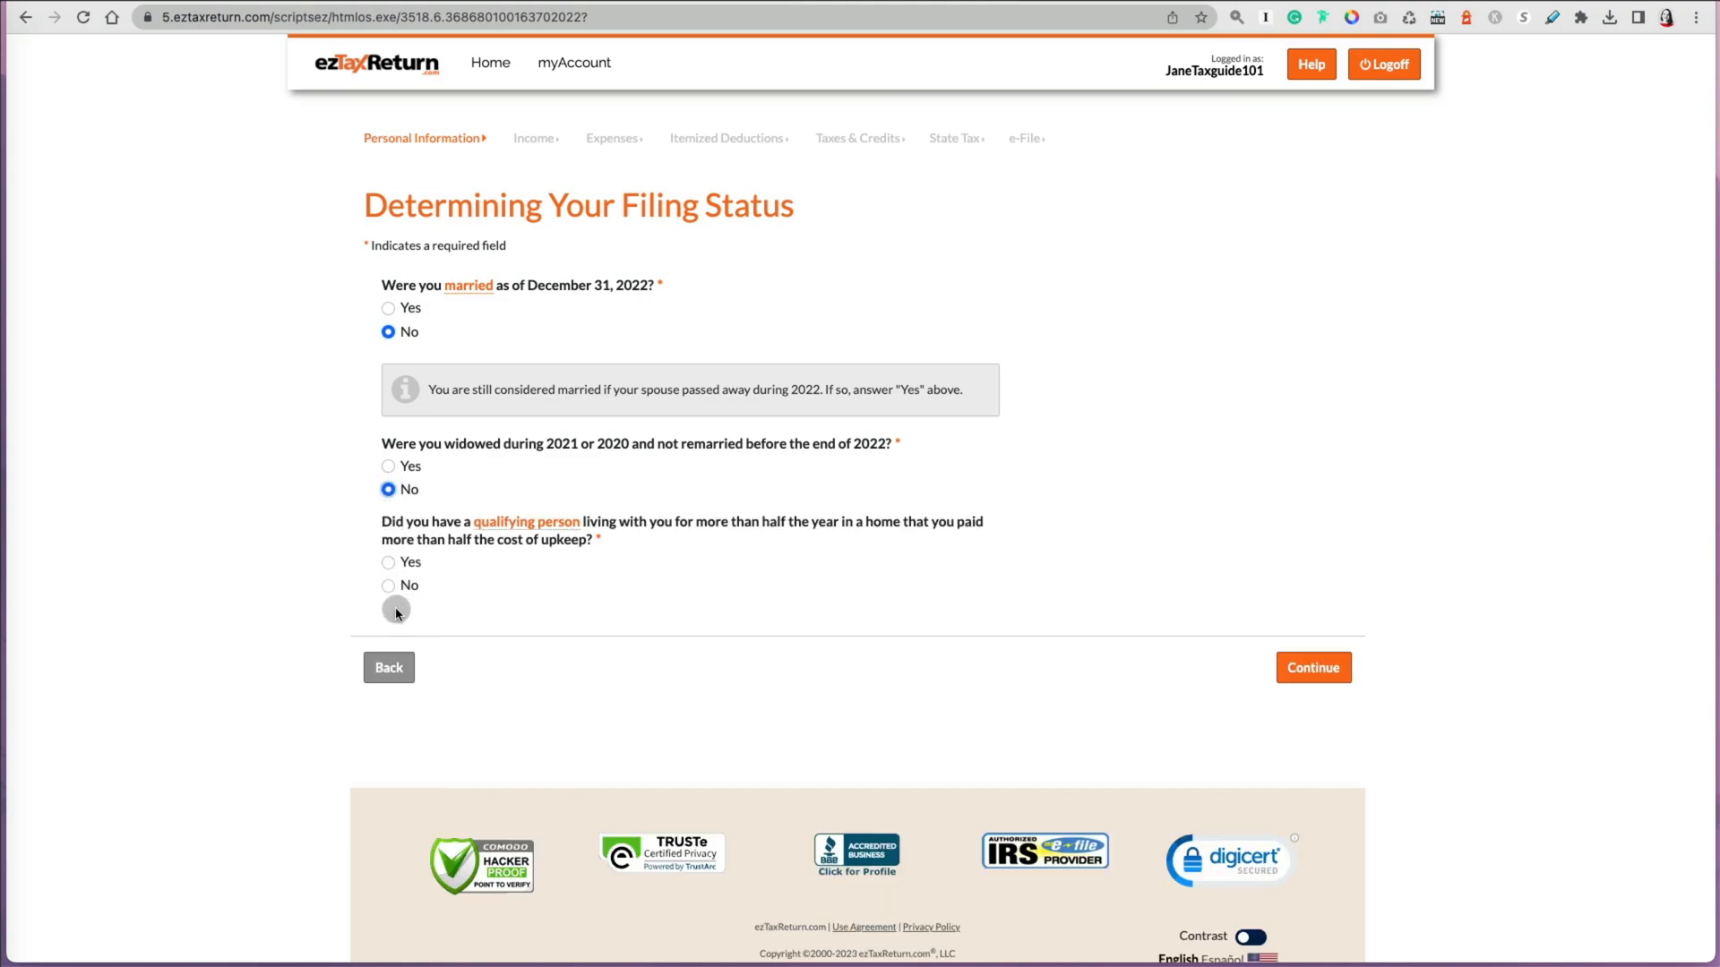
click(541, 524)
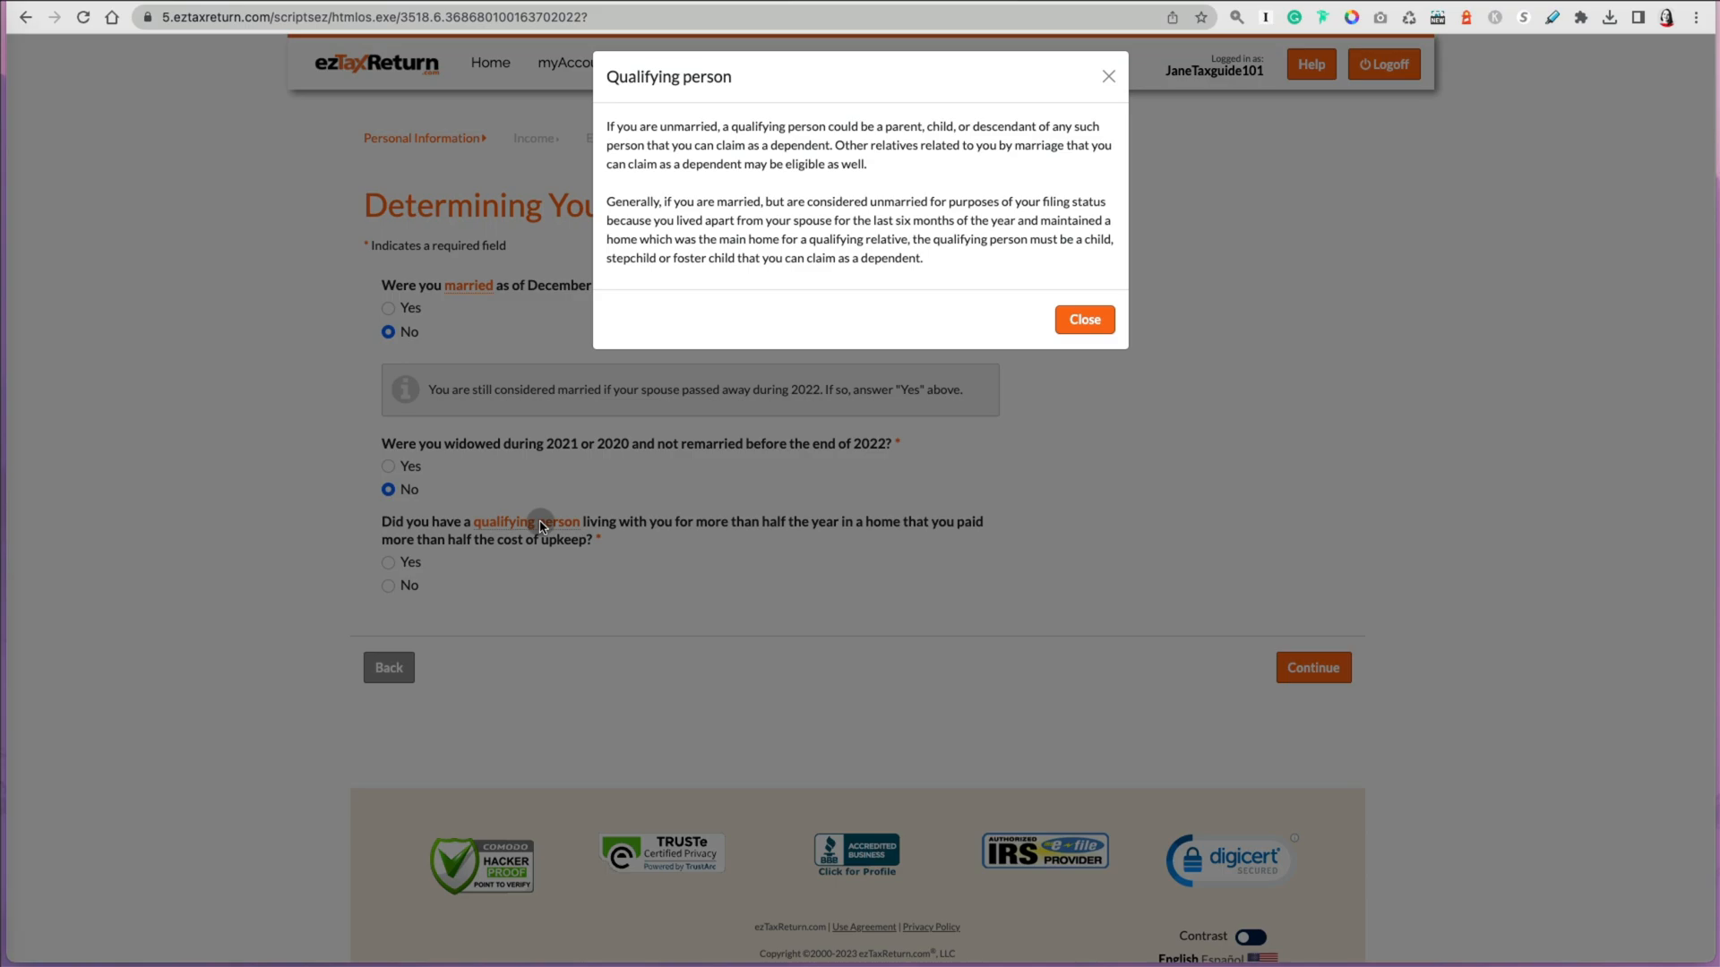
click(1095, 331)
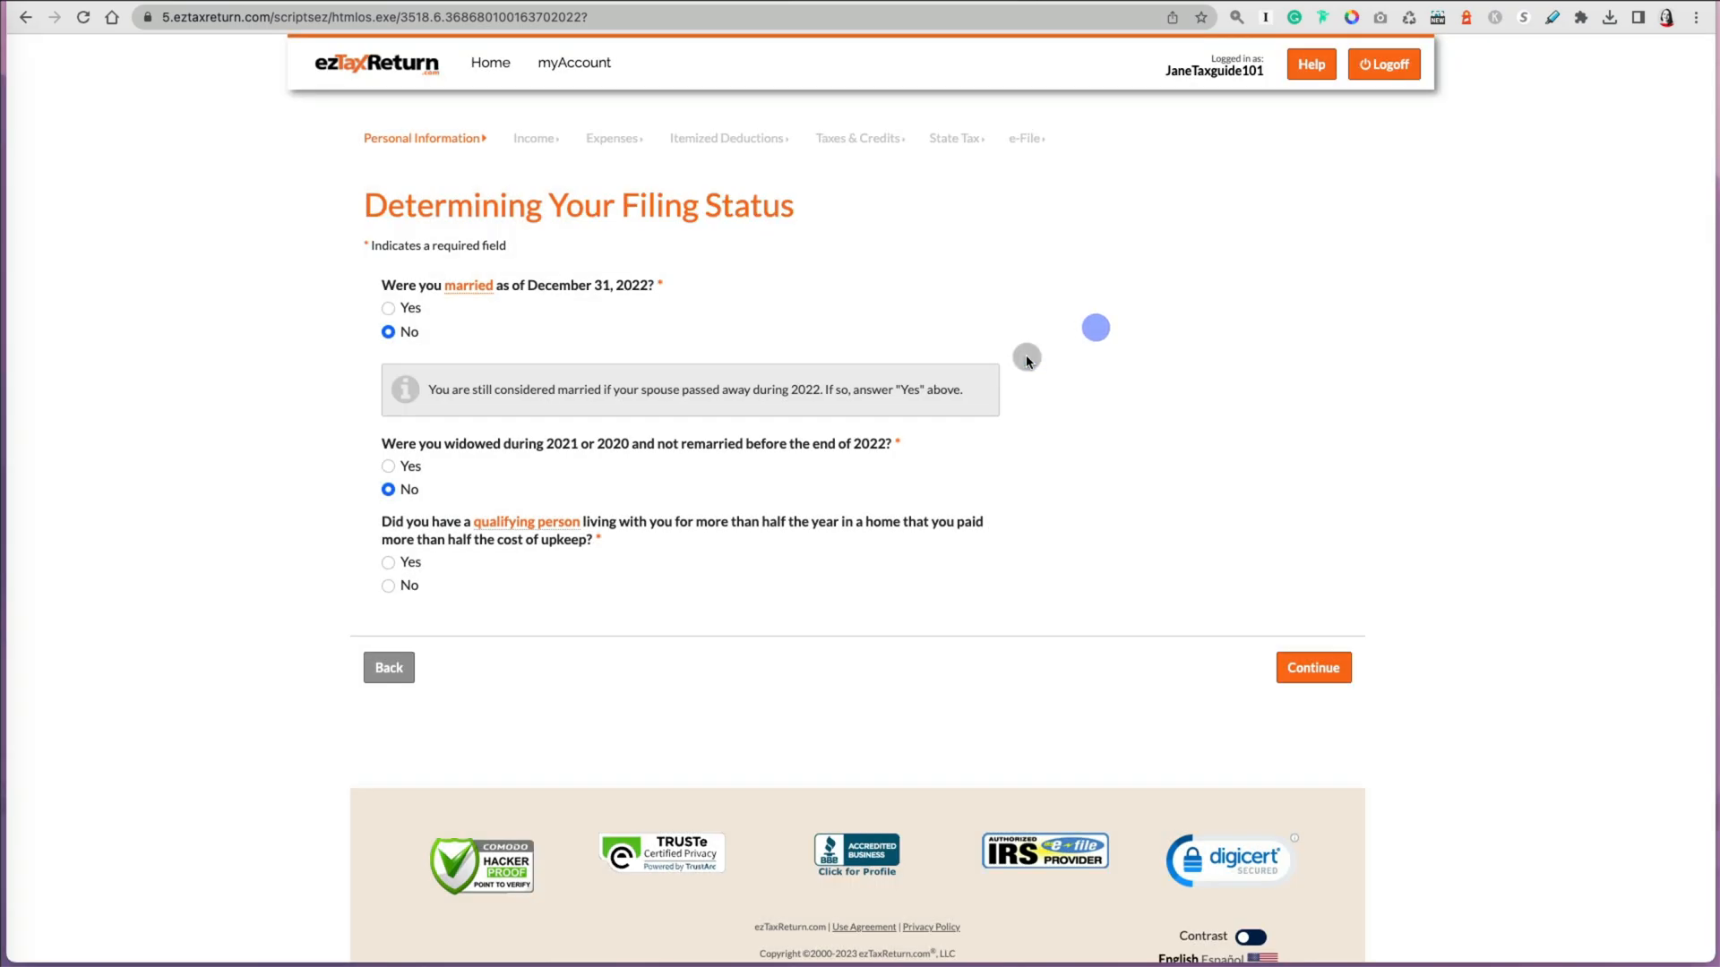
click(402, 589)
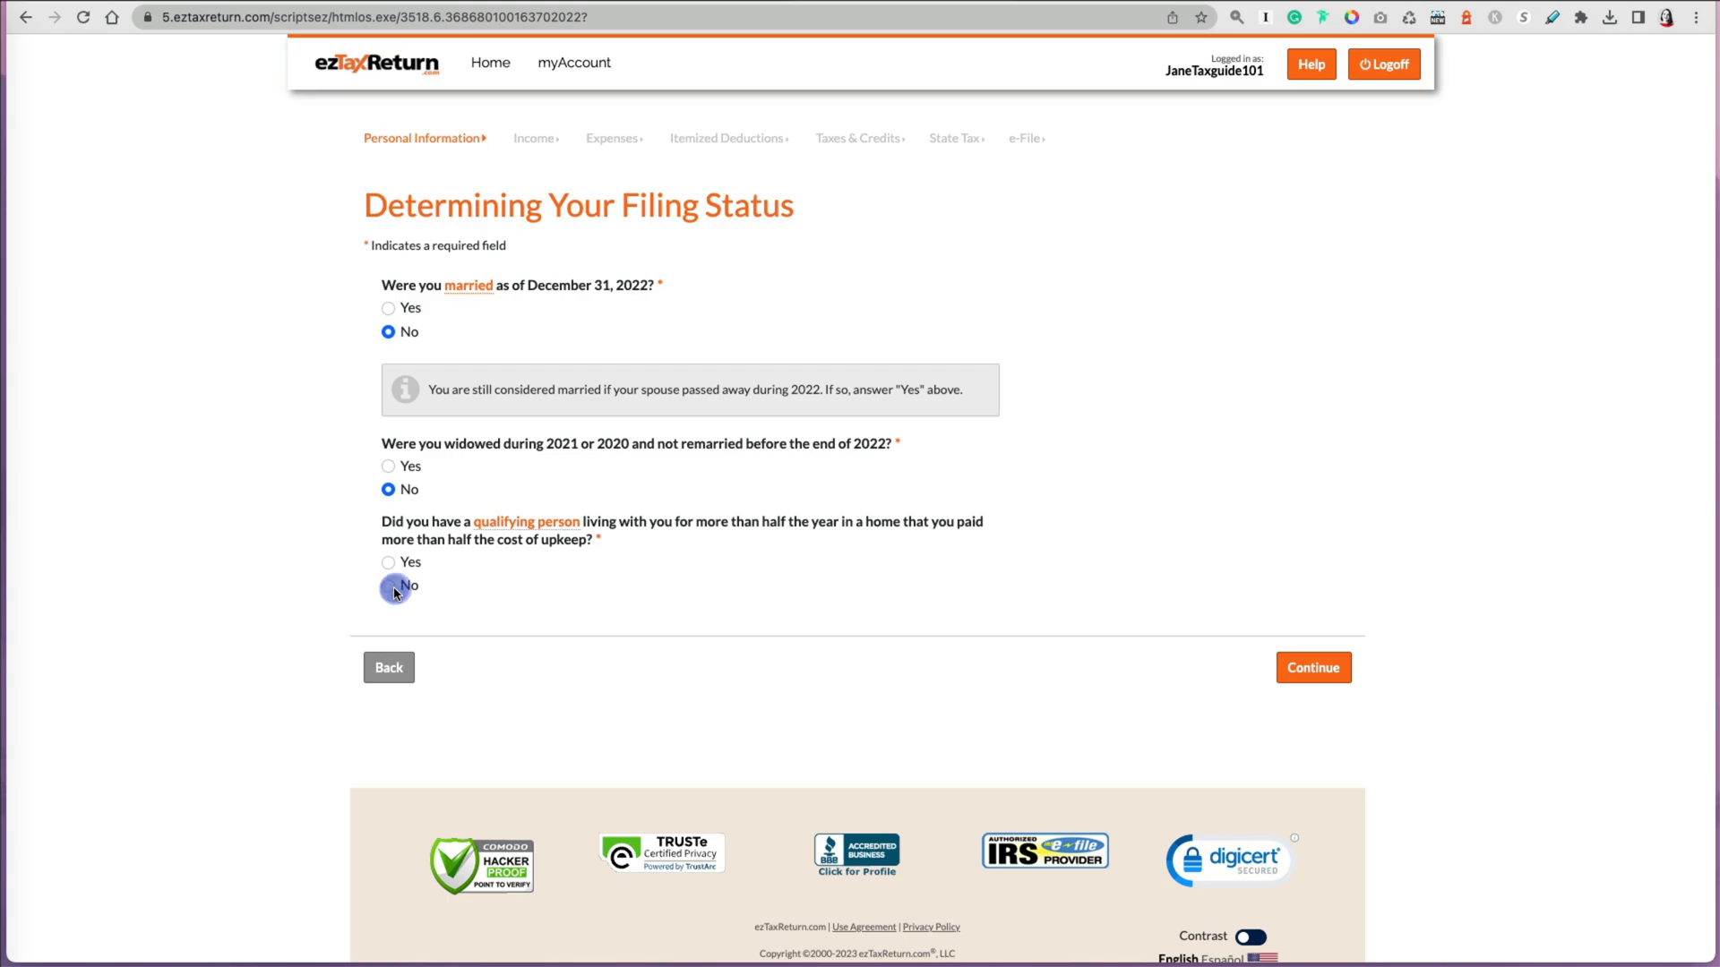
click(1323, 679)
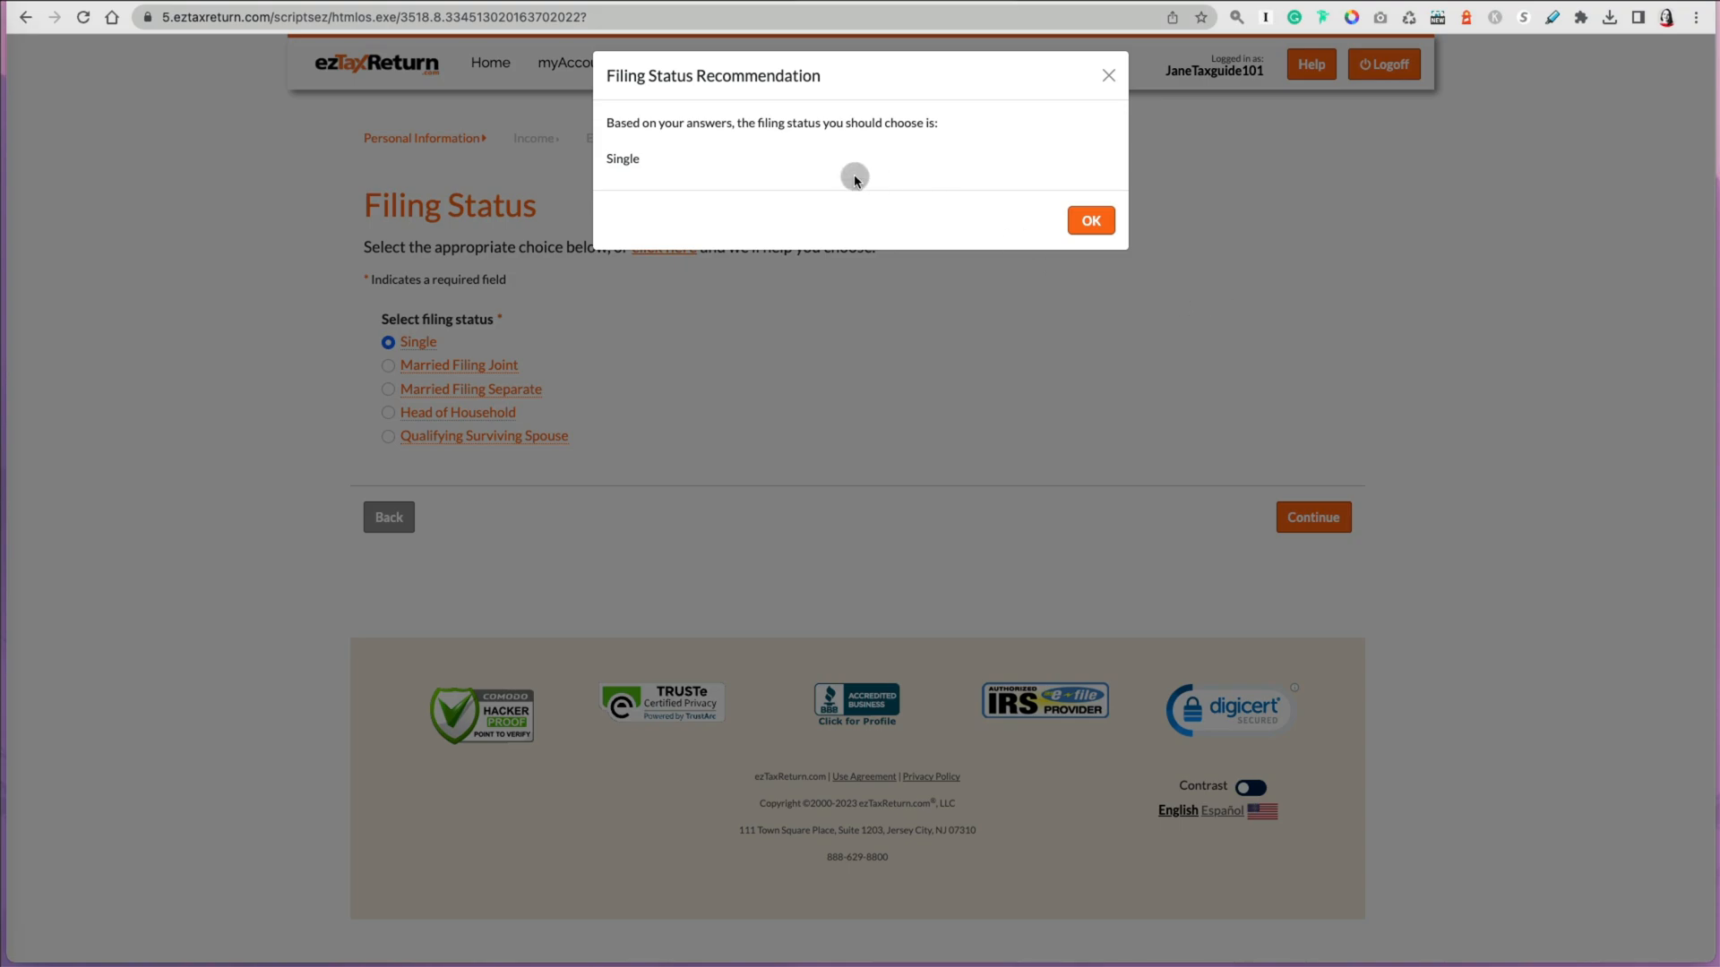
Step: Accept the recommended Single filing status, check the Married Filing Joint explanation, and continue
click(1091, 221)
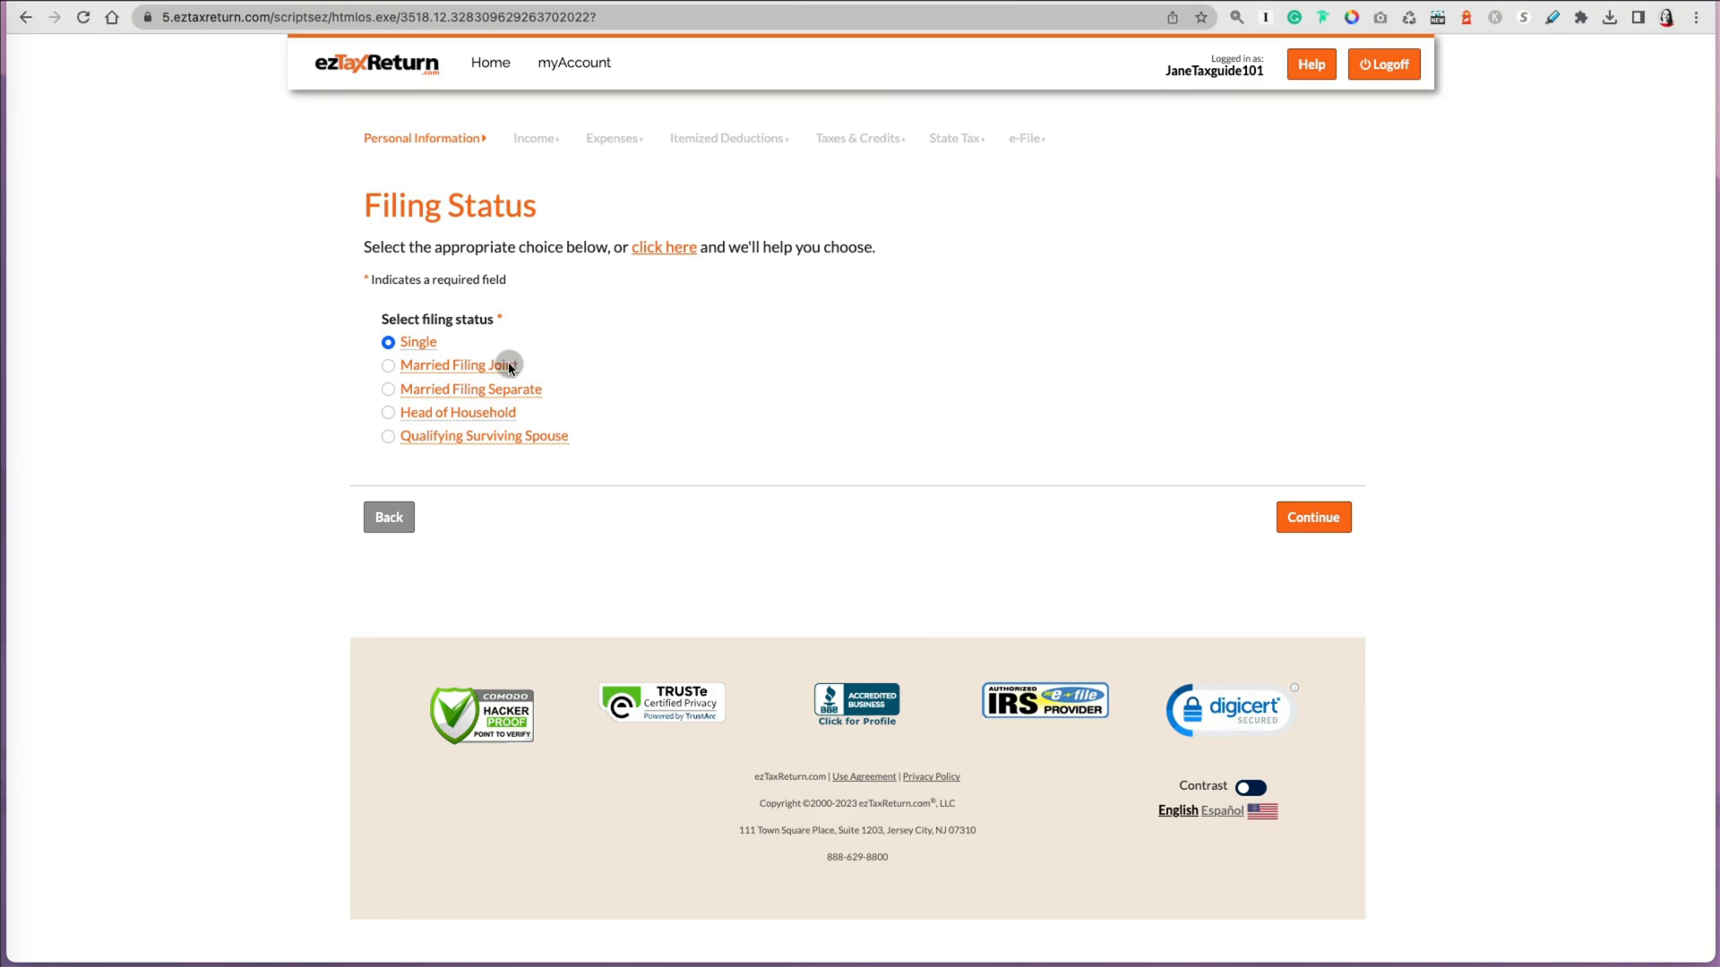
click(483, 369)
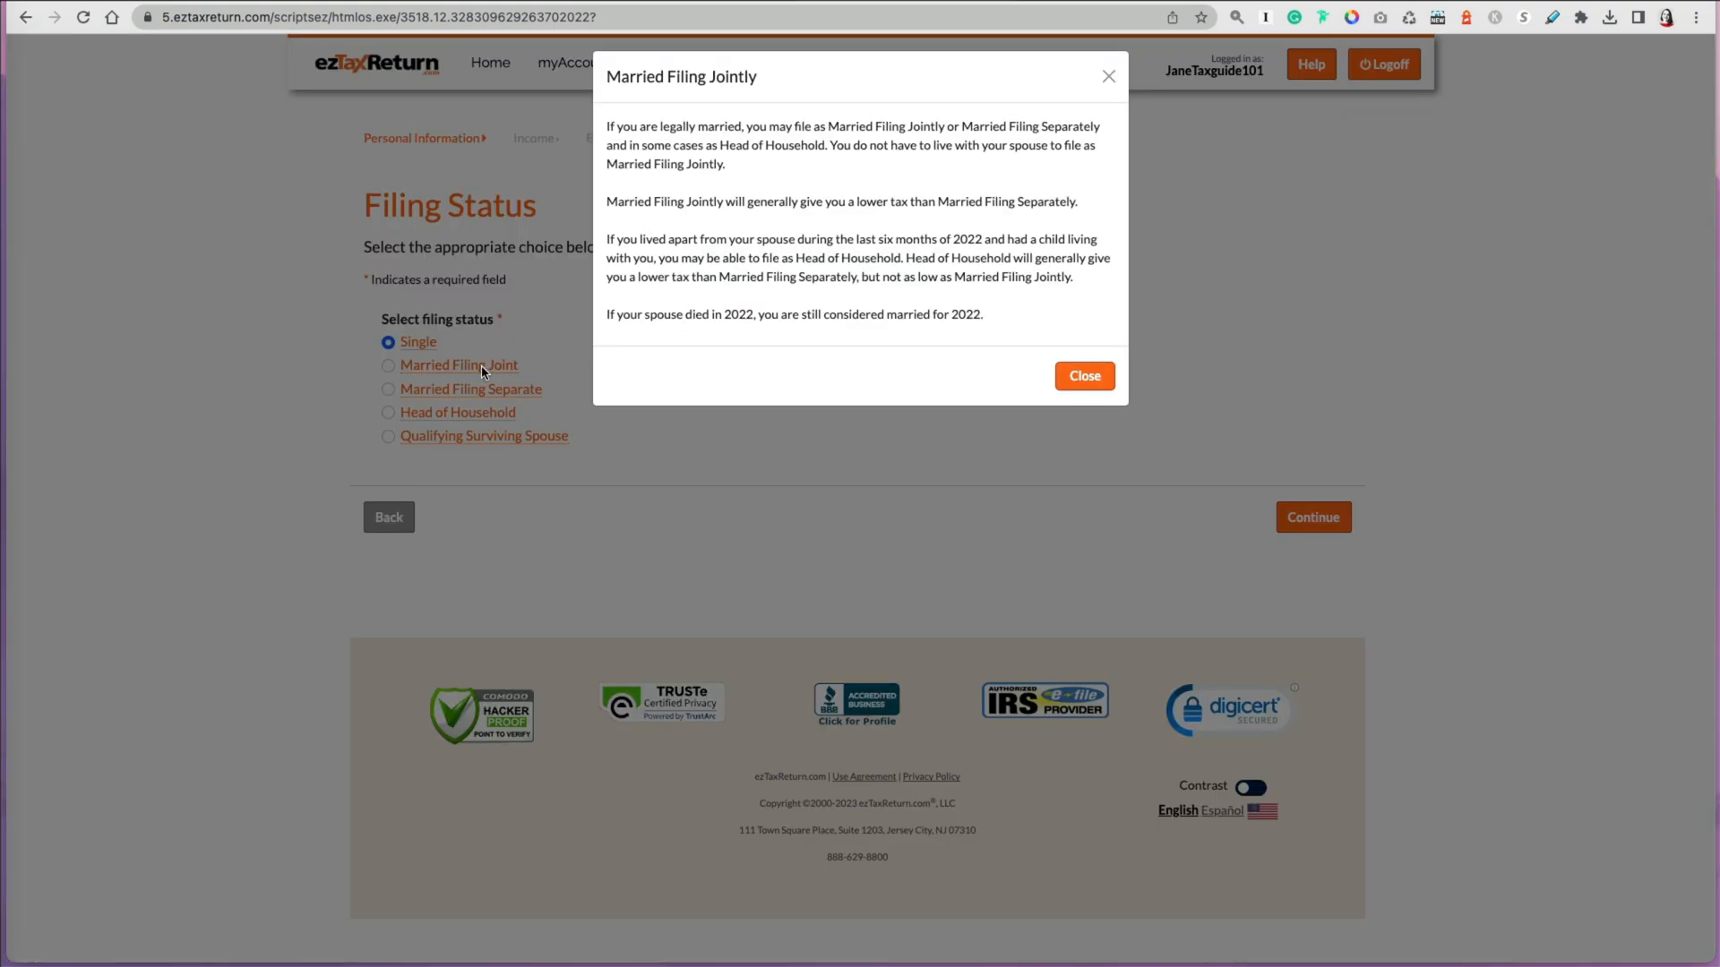
click(1085, 375)
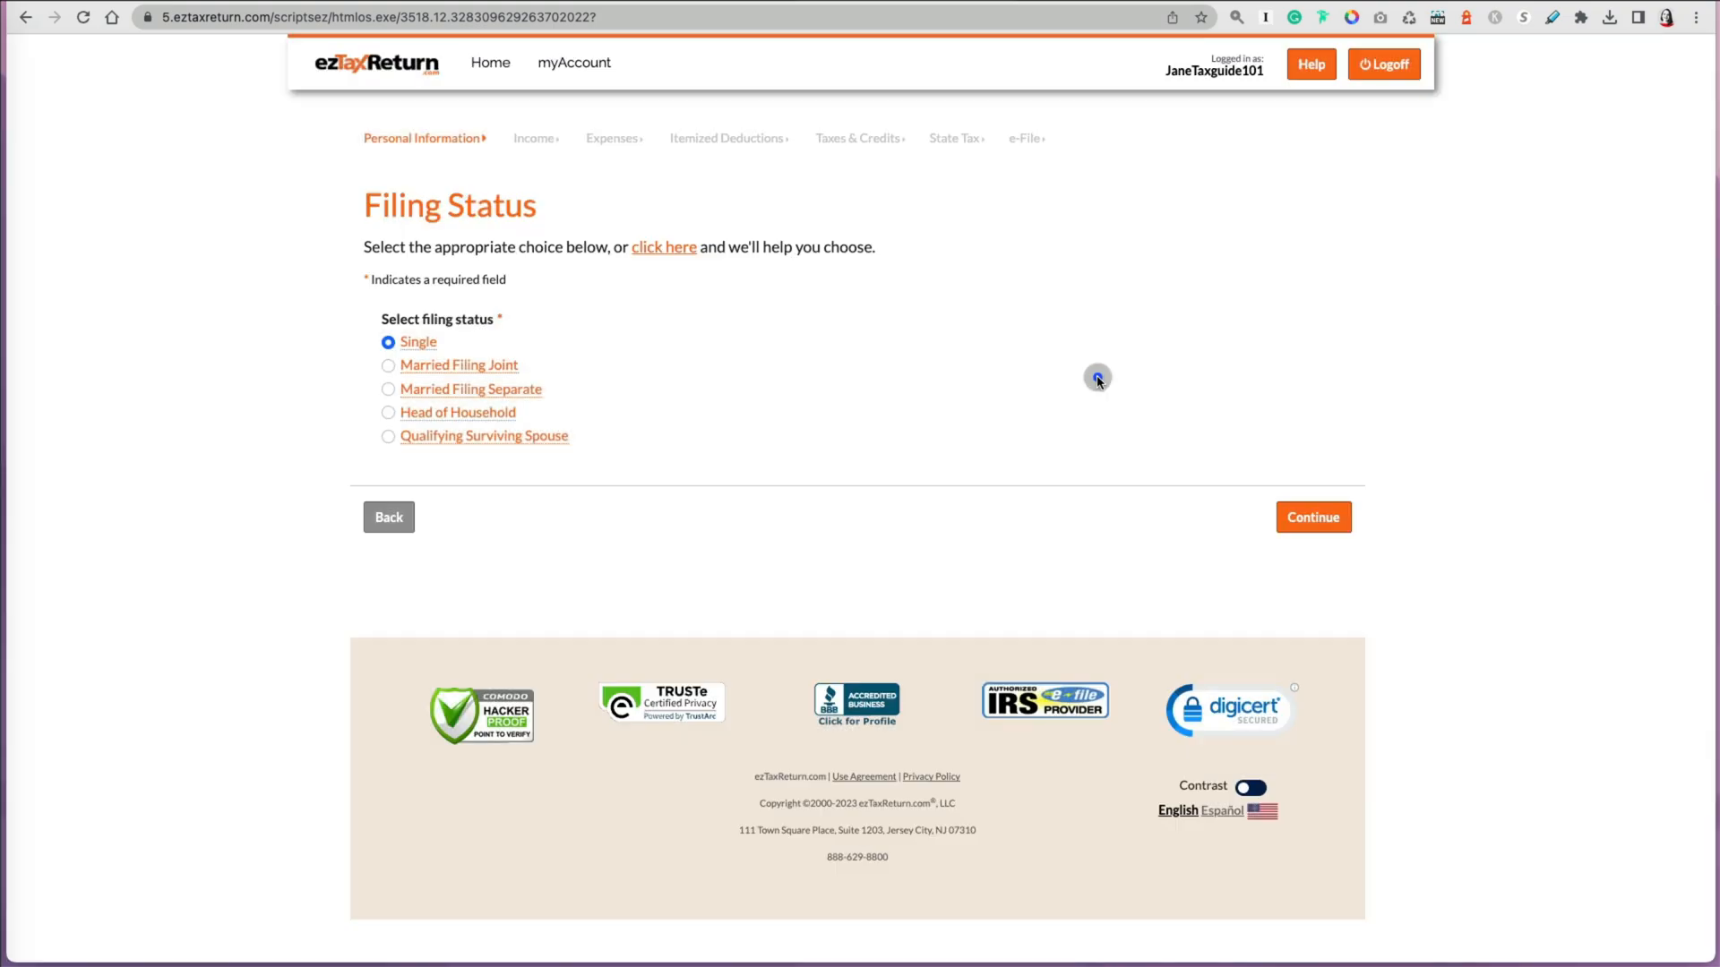
click(1303, 533)
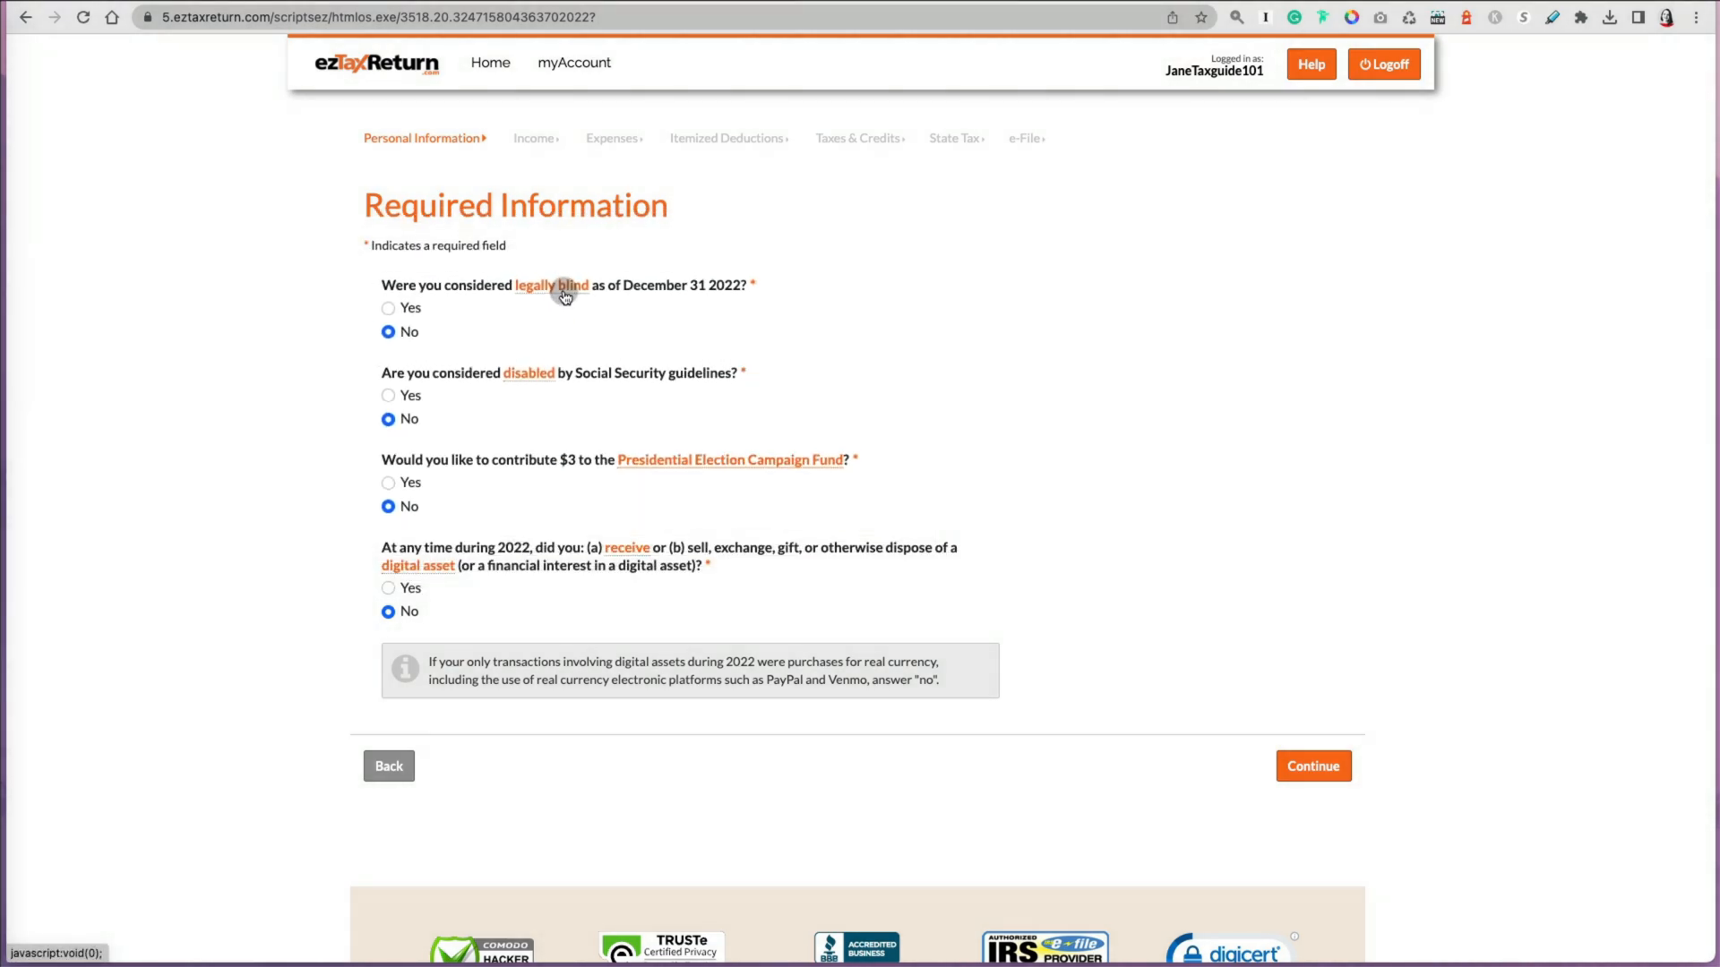
Step: Check the legally blind and digital asset receipt definitions, keep all required-information answers at No, and continue
click(562, 283)
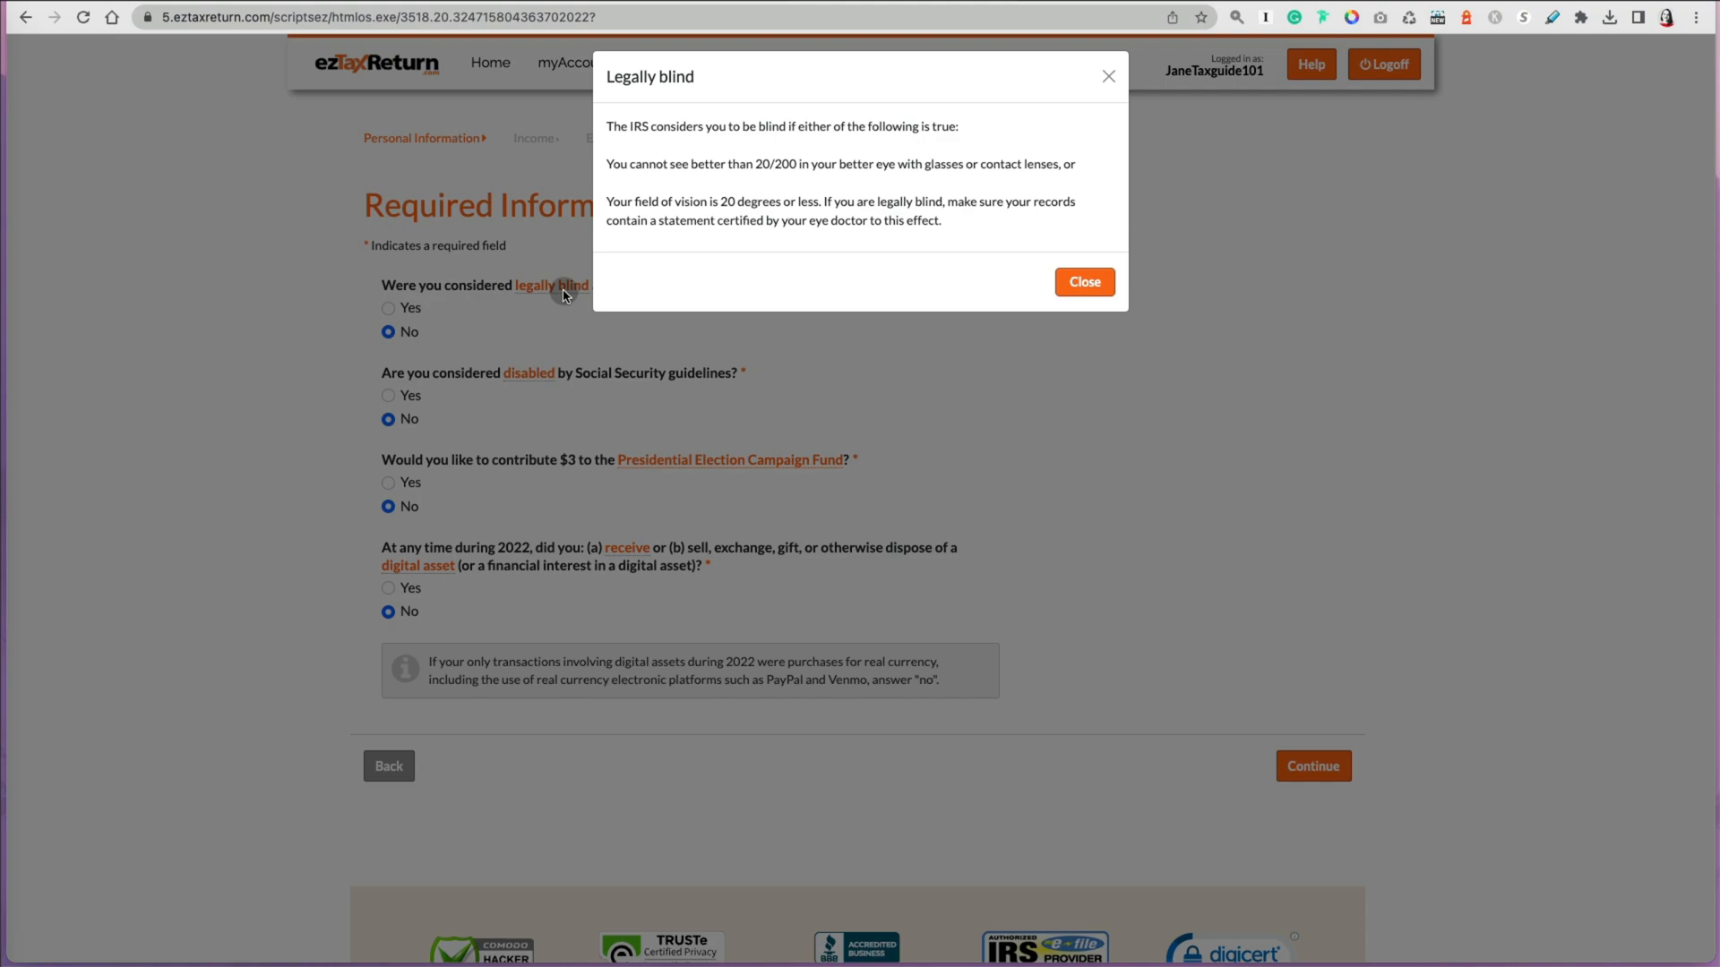
click(1089, 295)
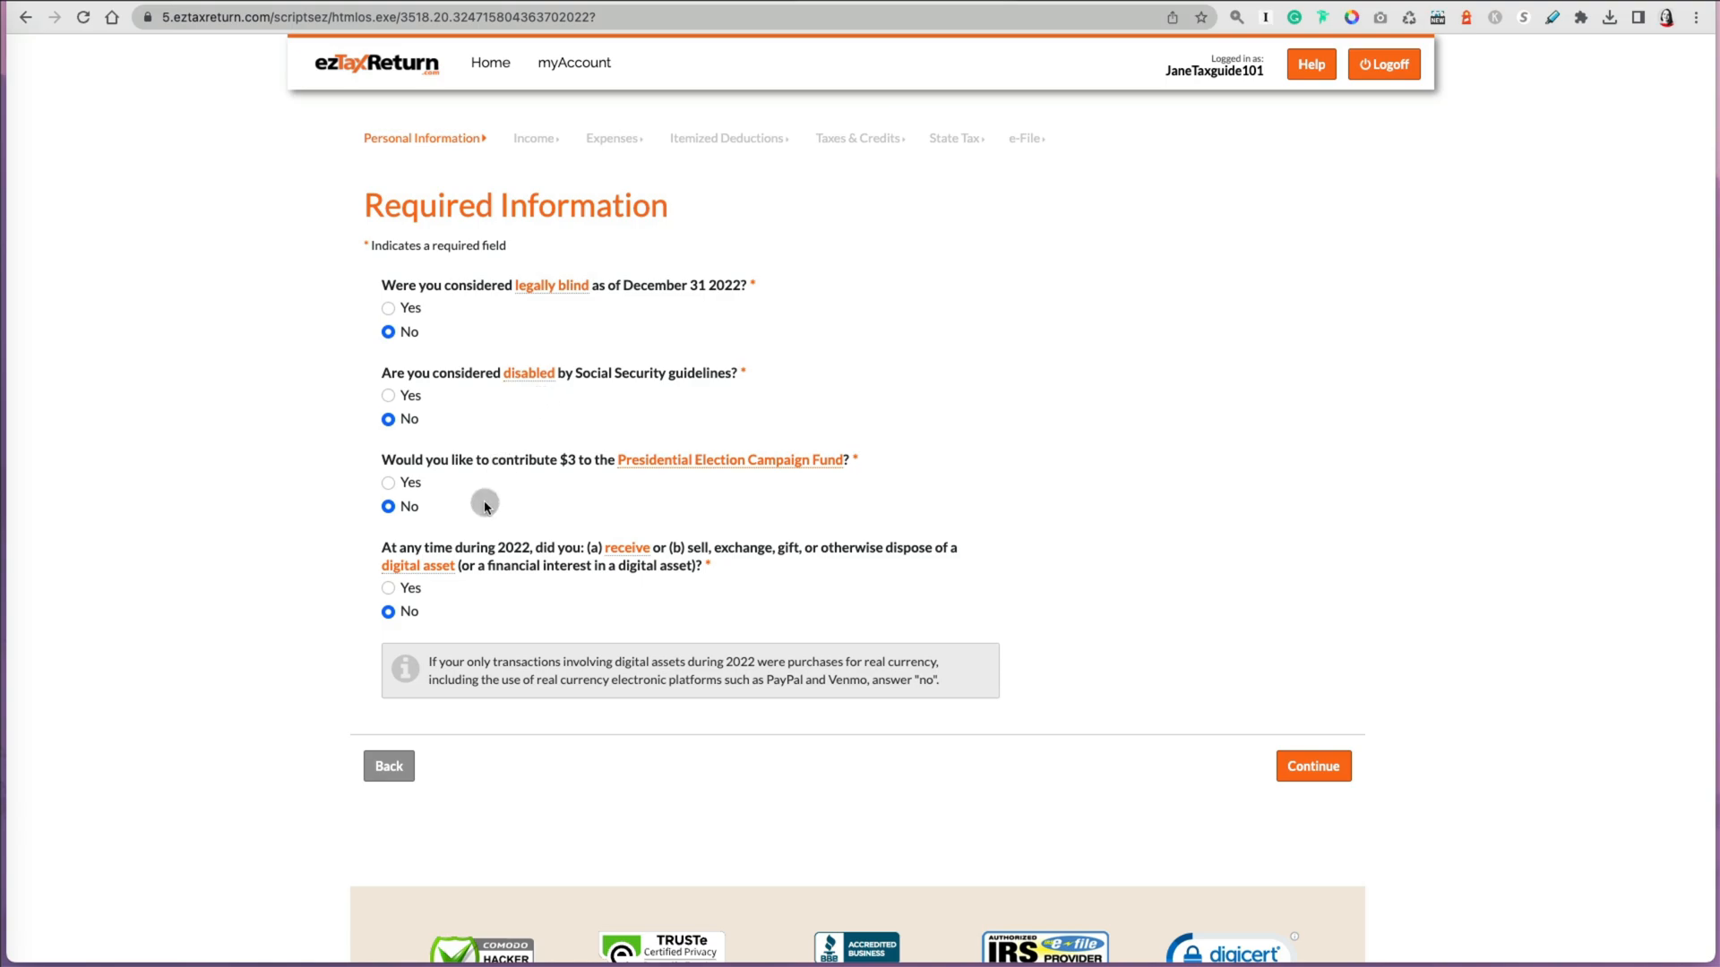
click(633, 550)
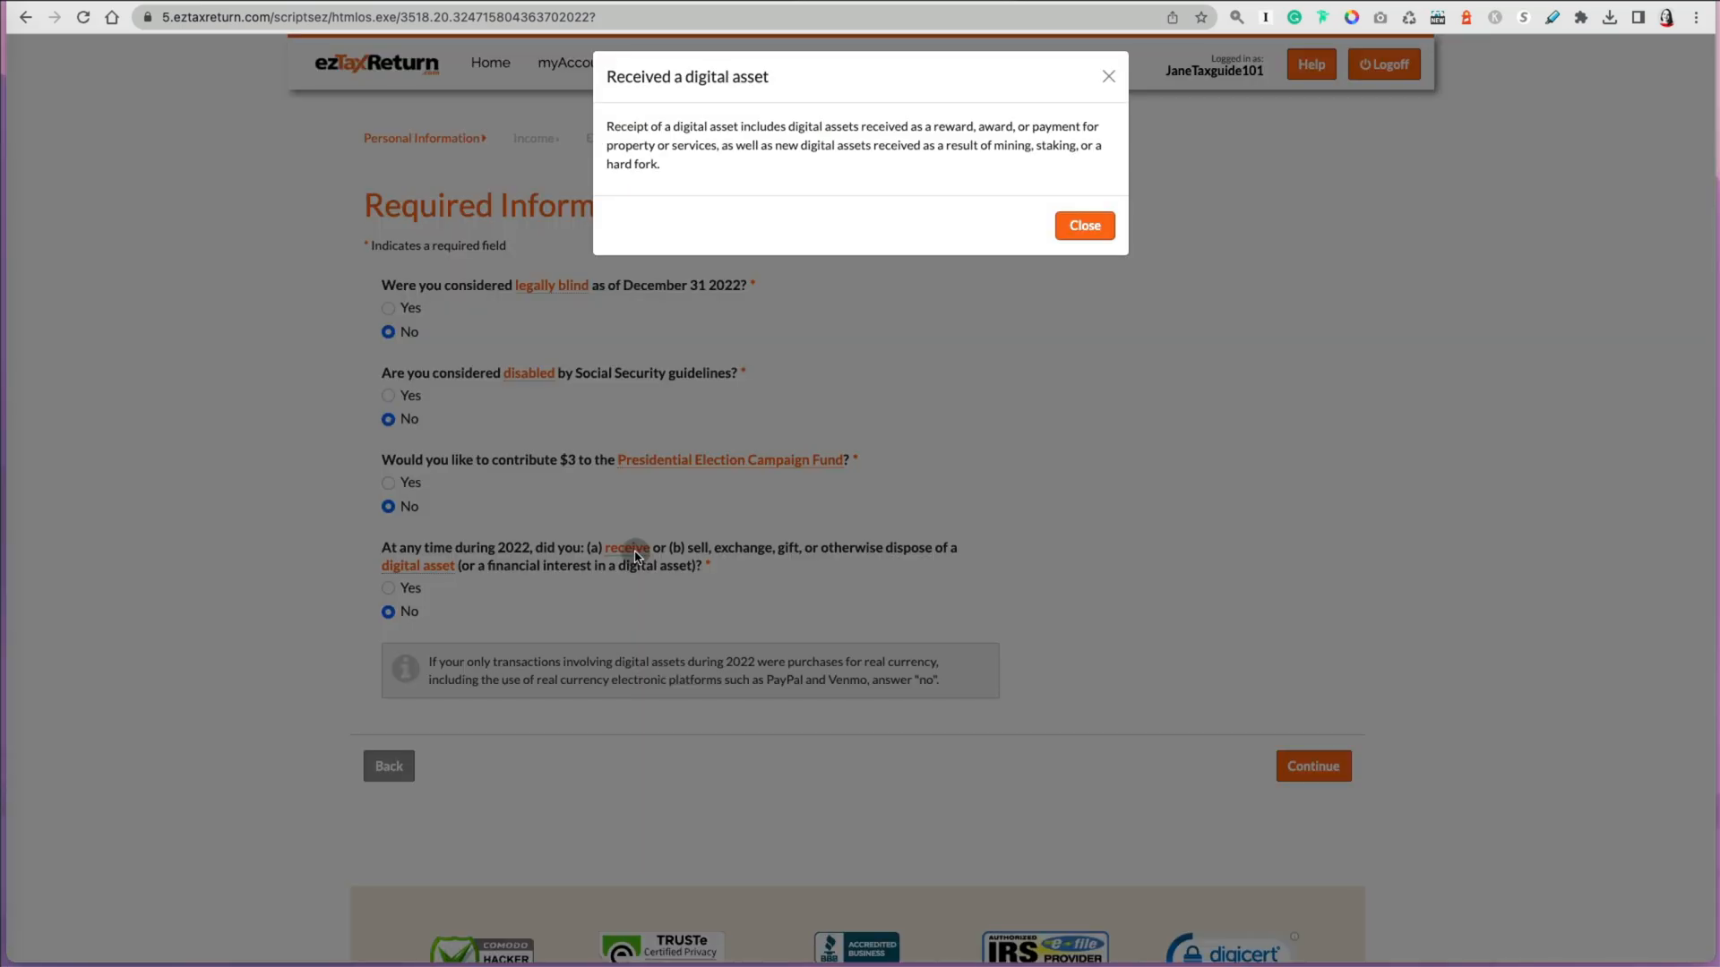
click(1084, 226)
click(1308, 772)
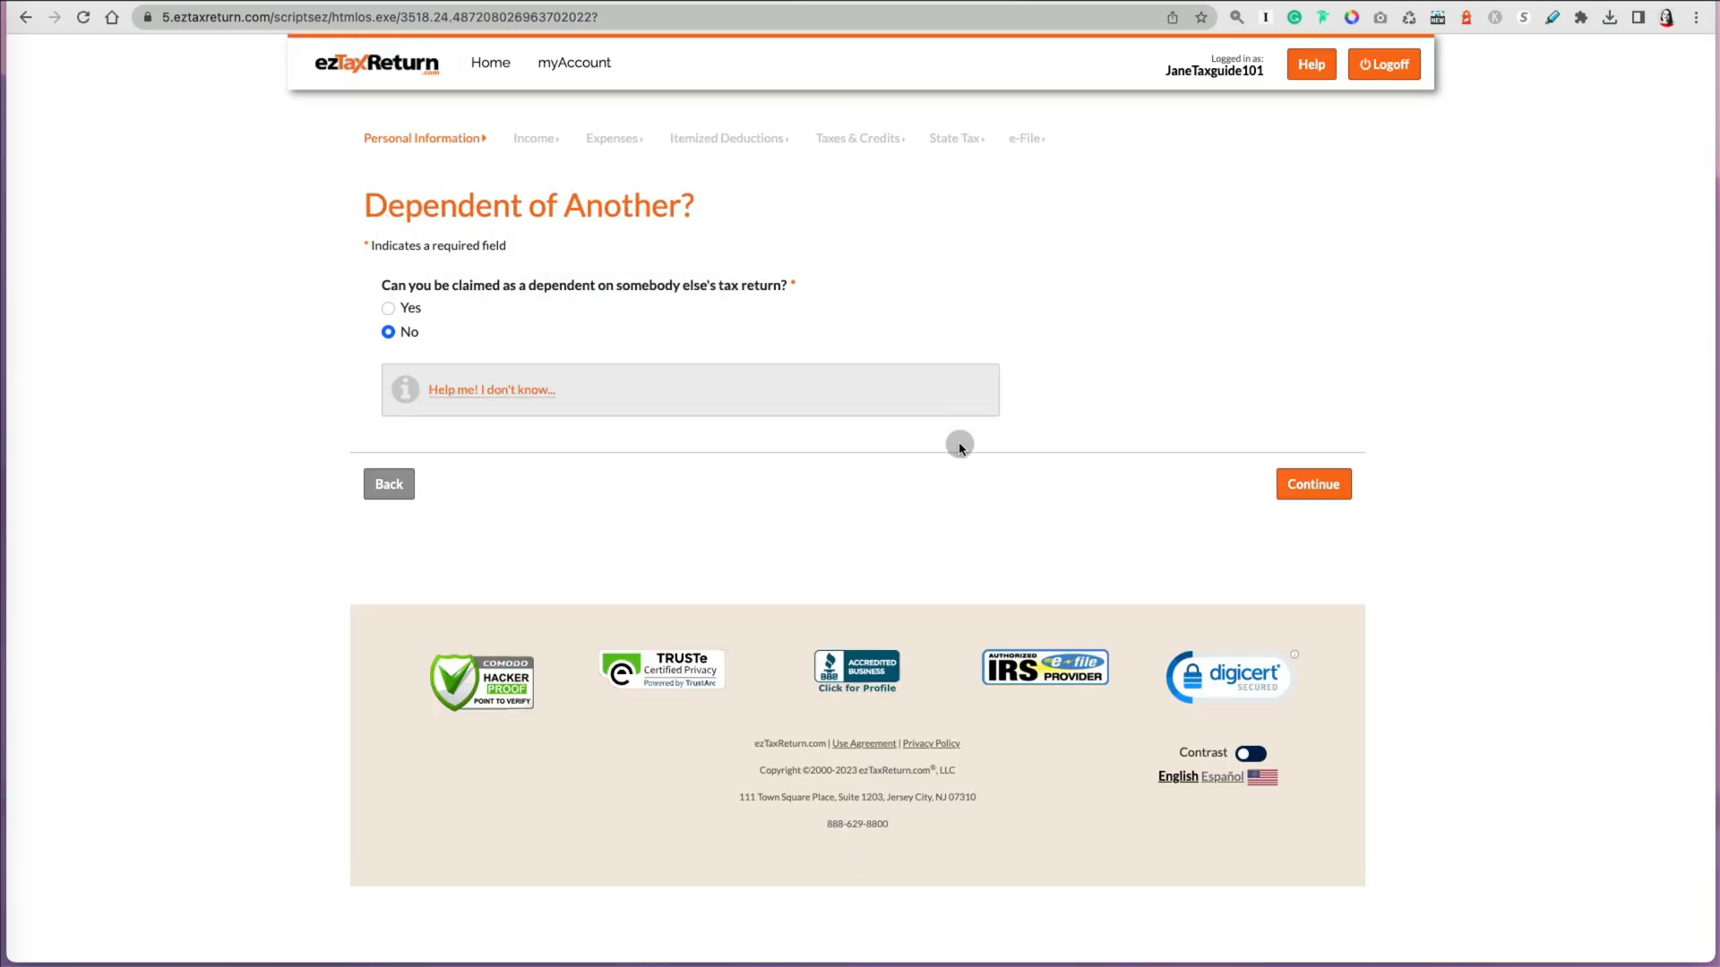
Step: Read the help on being claimed as a dependent, keep the answer No, and continue
click(506, 401)
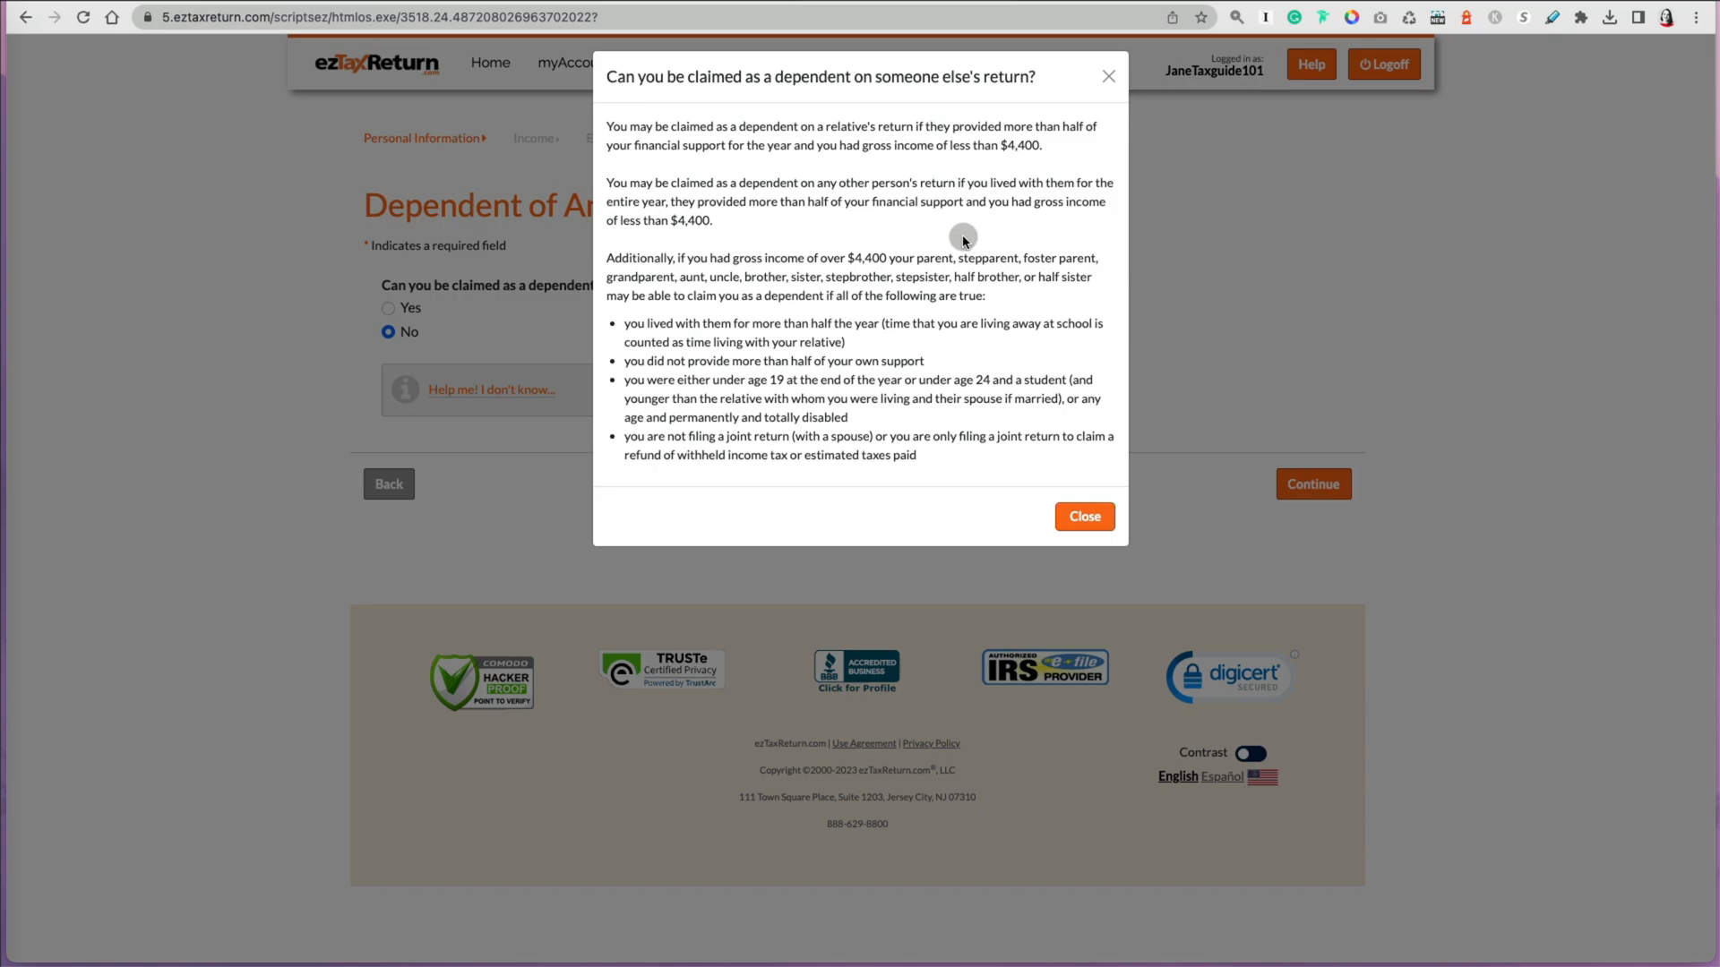
click(1109, 77)
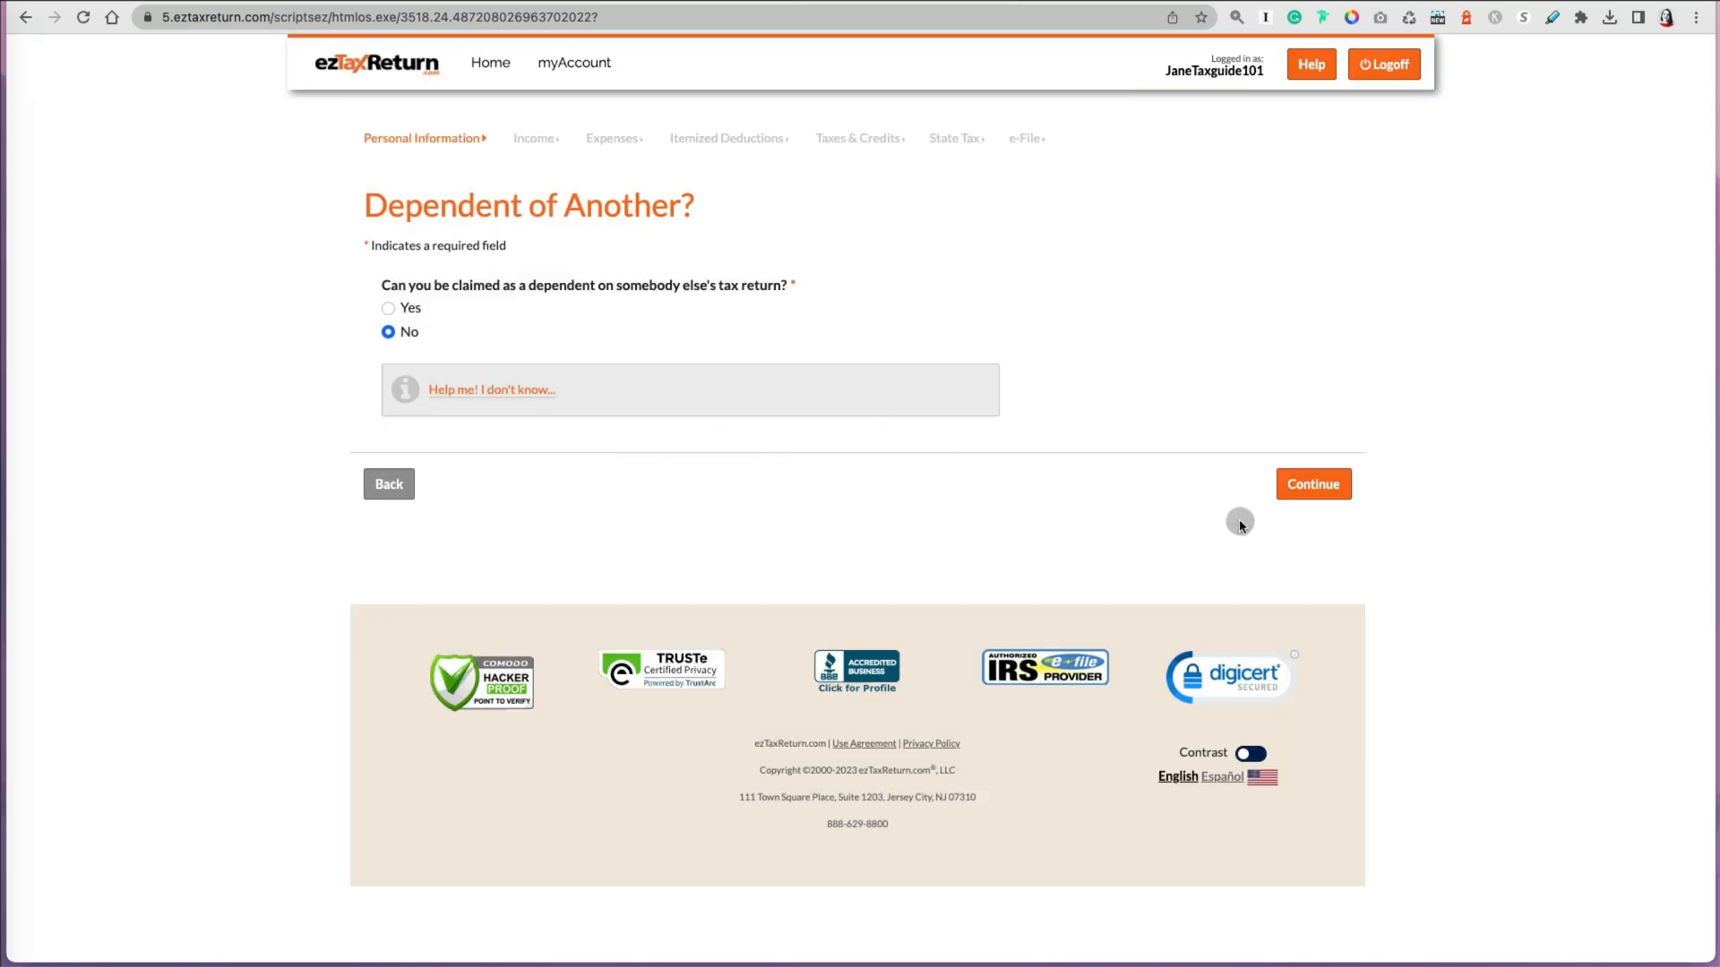
click(1306, 493)
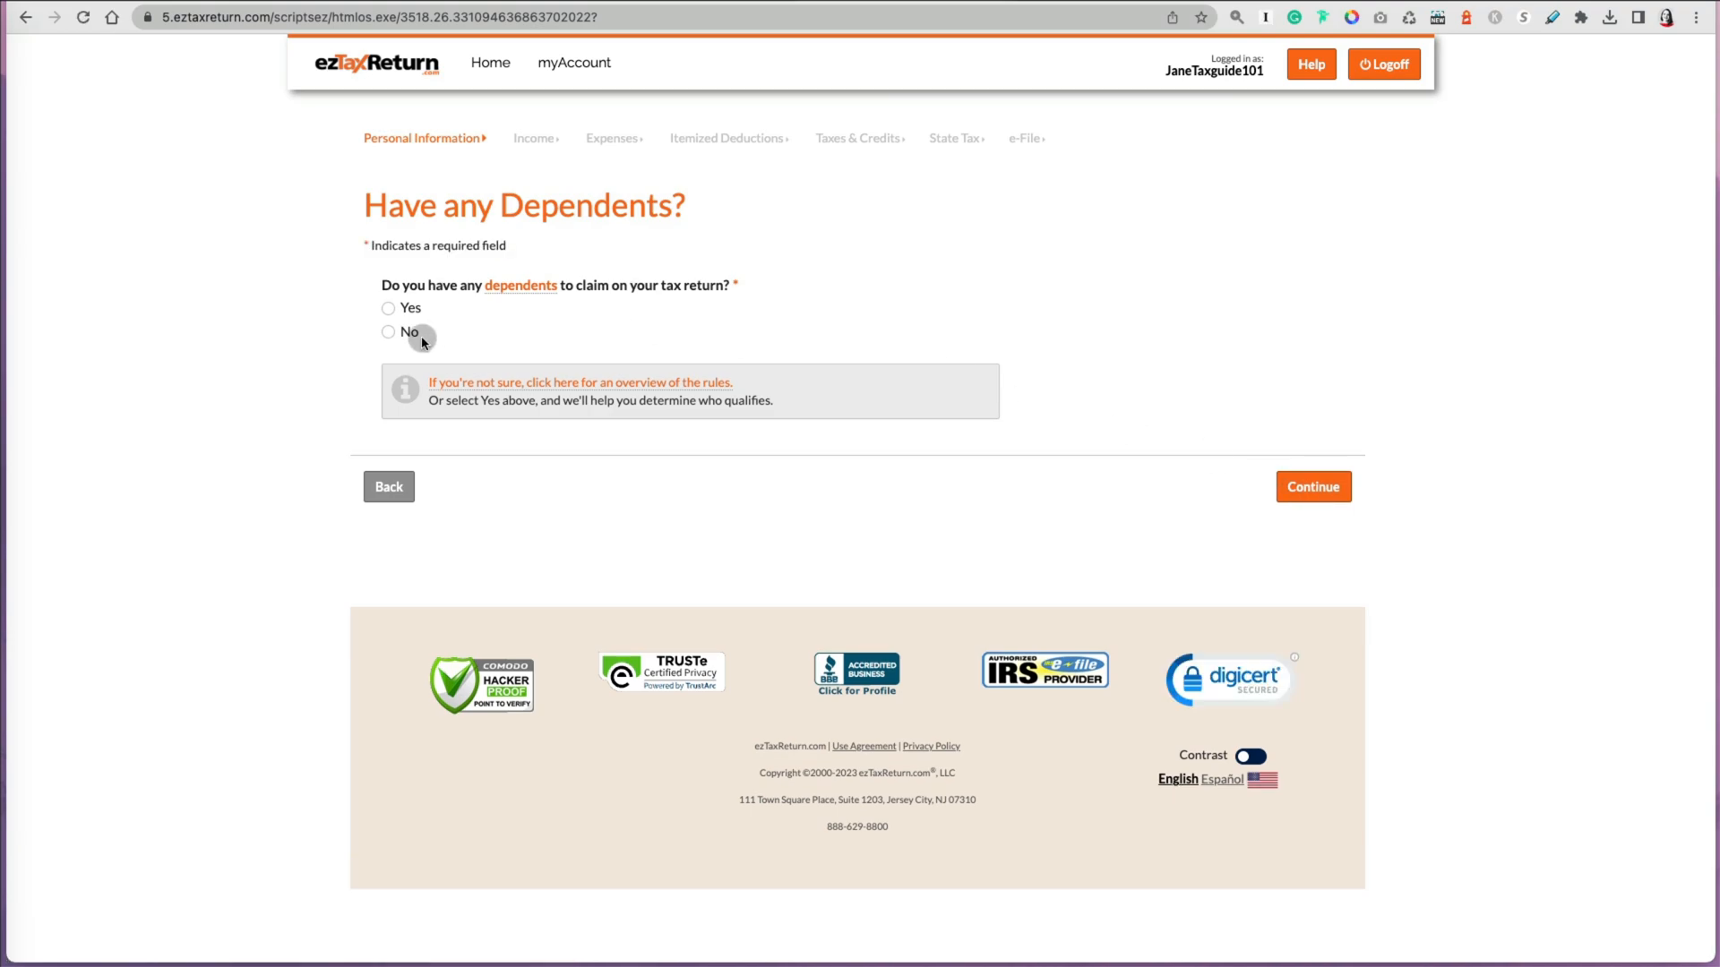
Step: Answer No to having dependents and continue past the personal info summary
click(413, 334)
click(1290, 503)
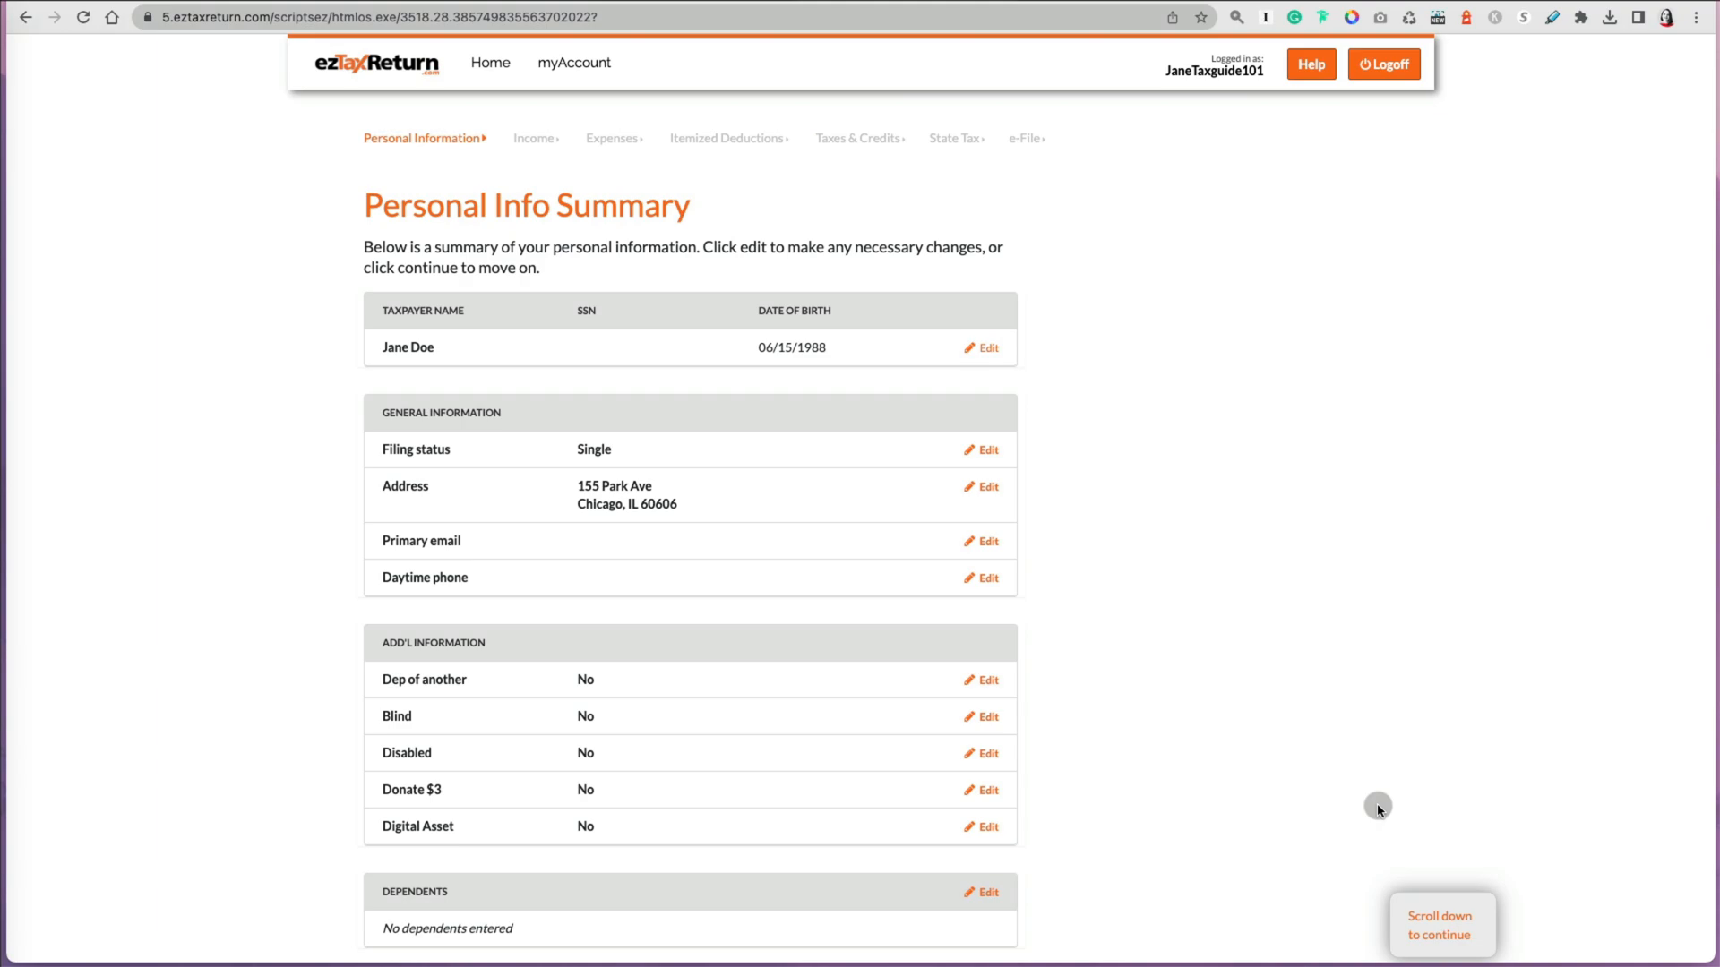
scroll(1378, 807, down, 5)
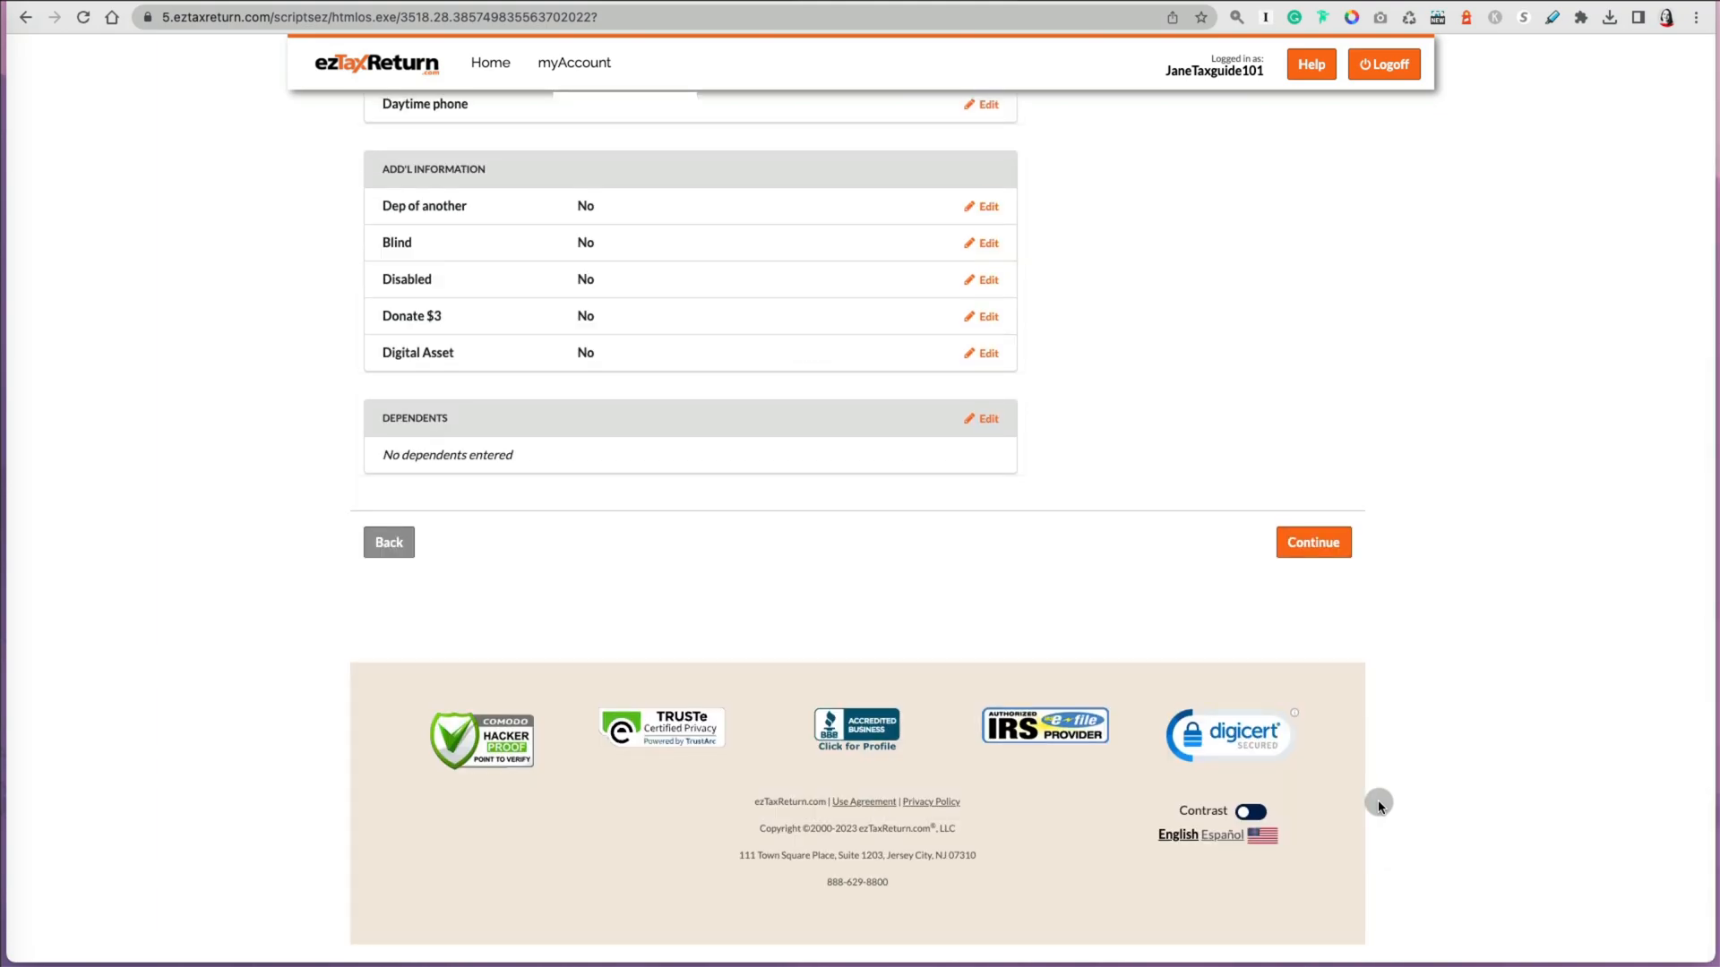
click(1319, 550)
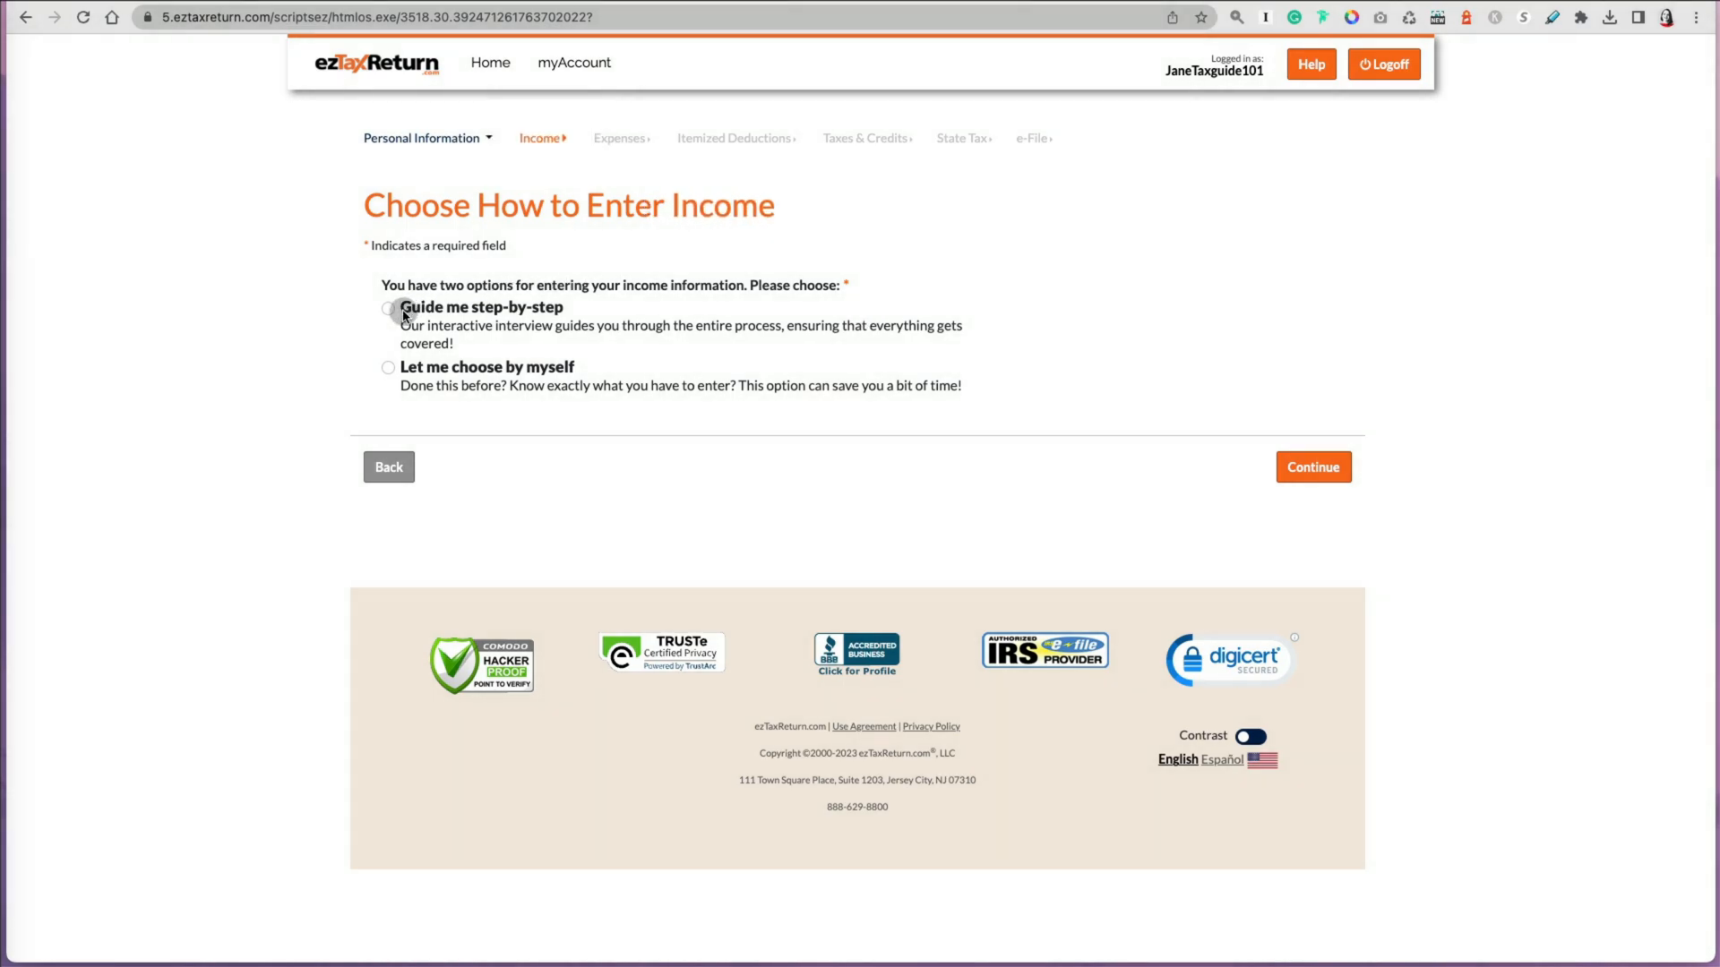
Step: Choose to be guided step-by-step through entering income and continue
click(401, 311)
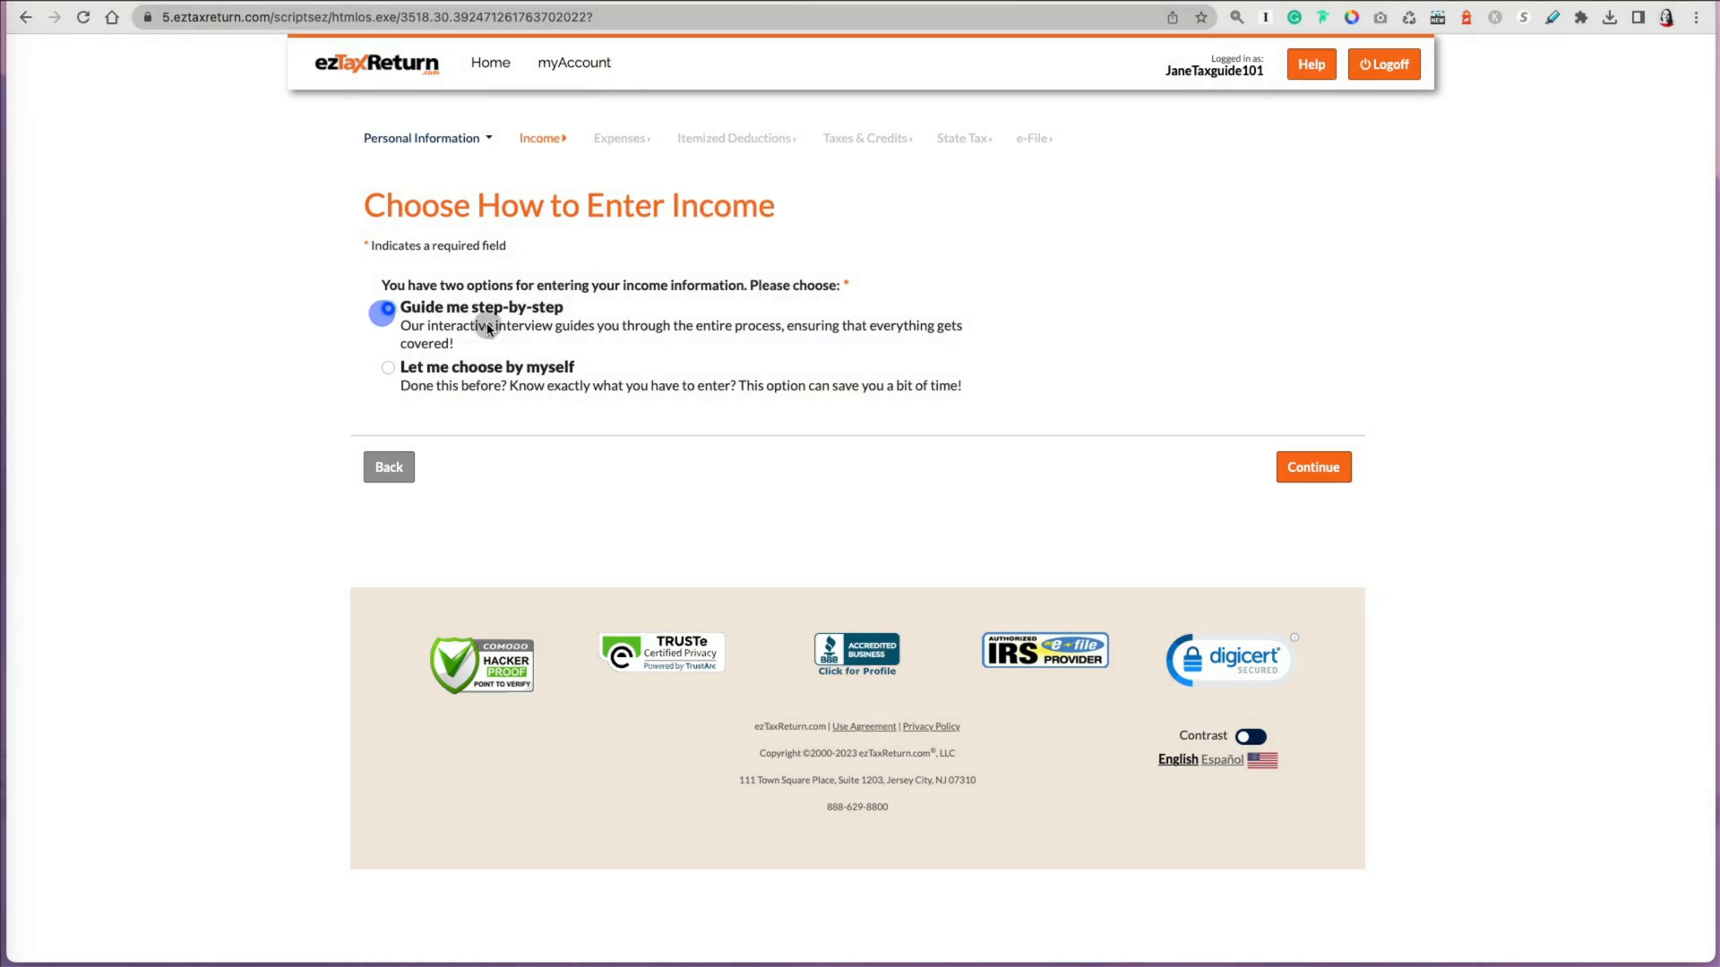
click(1290, 486)
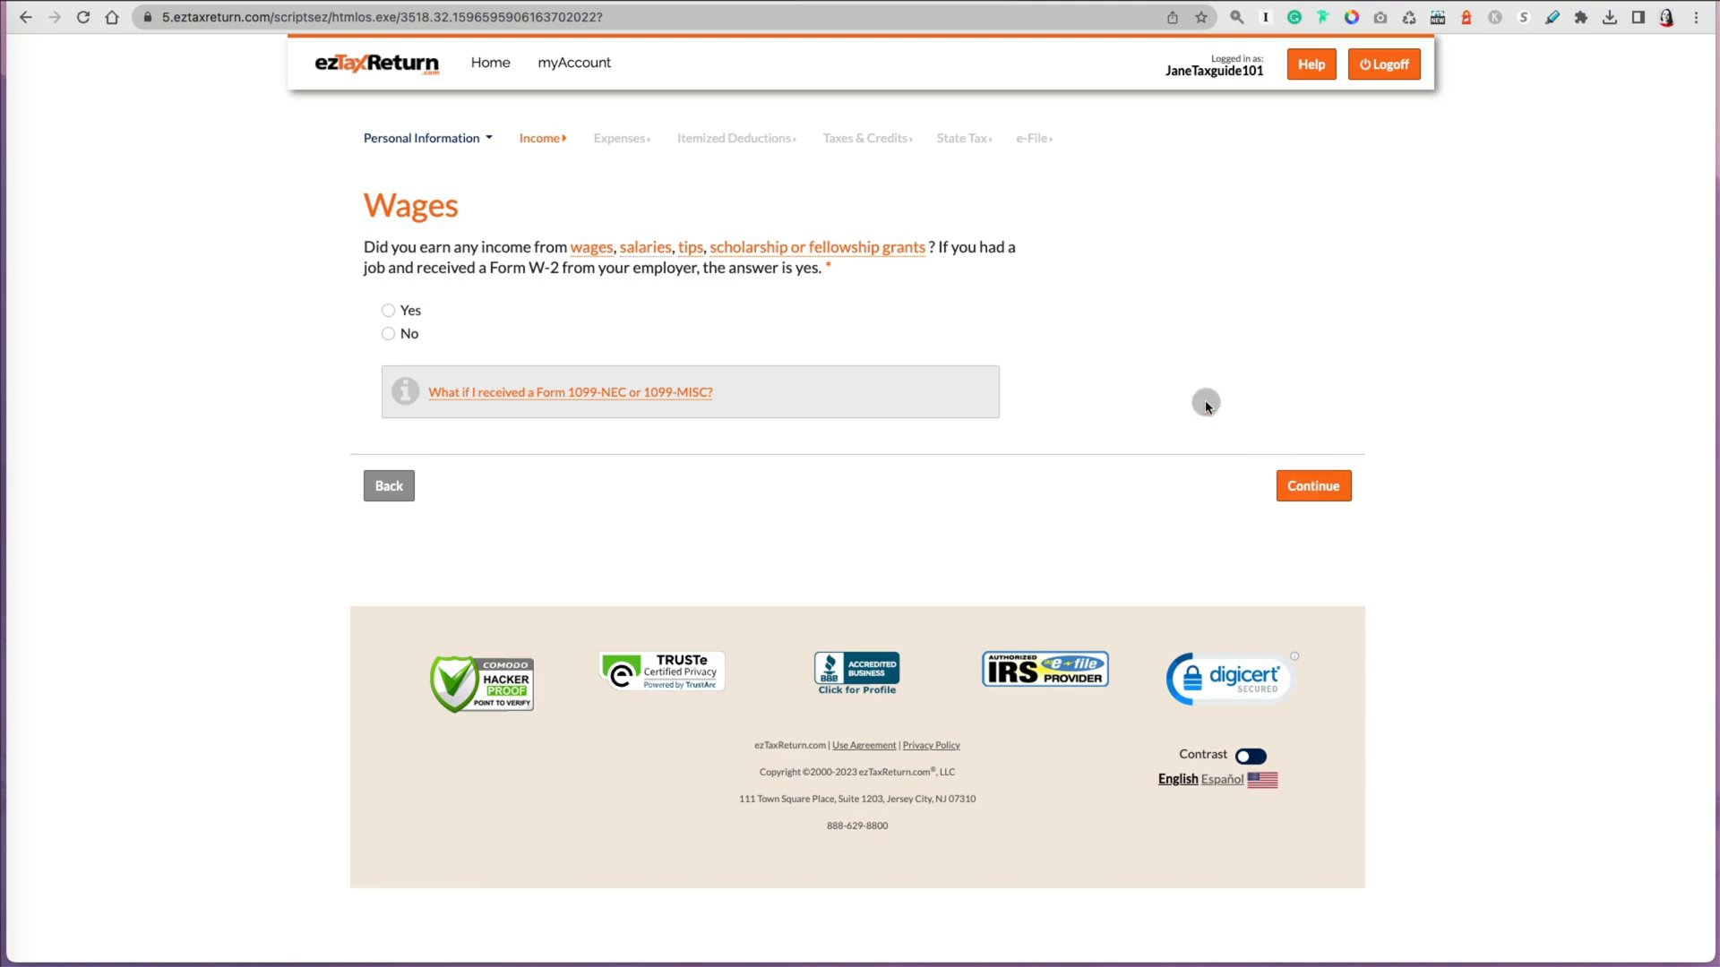
Step: Answer Yes to earning wages after checking the wages definition and the 1099-NEC/1099-MISC help, and continue
click(593, 248)
click(1085, 207)
click(388, 310)
click(632, 395)
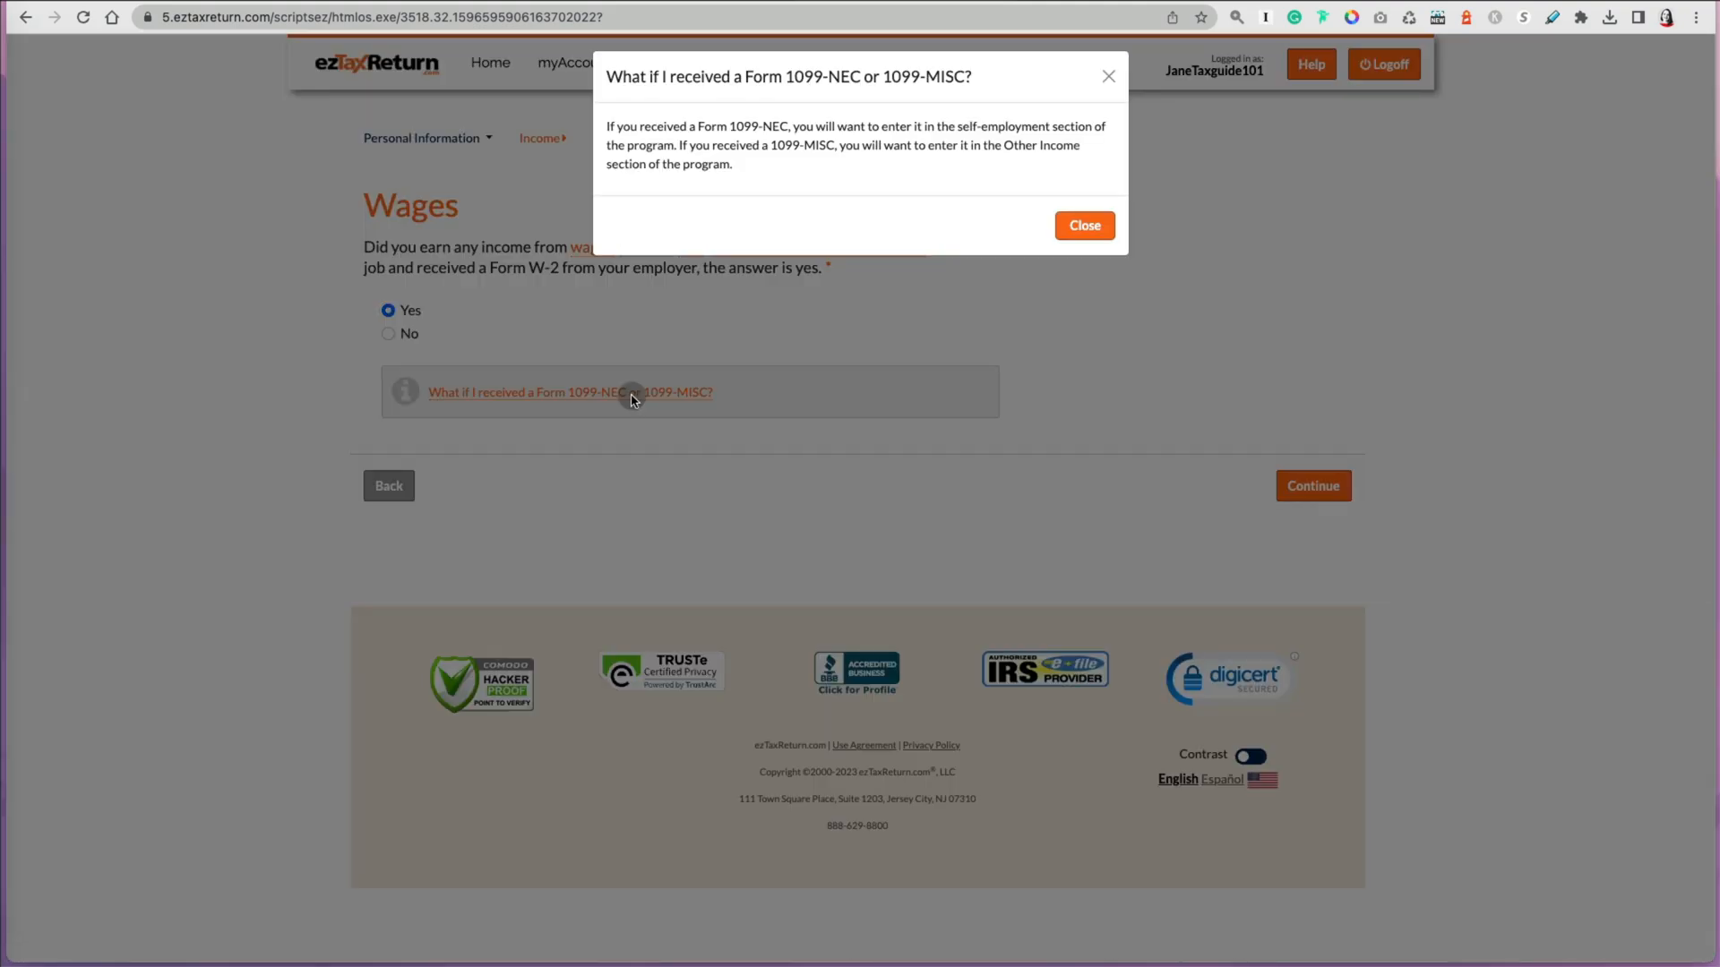
click(1084, 229)
click(1313, 488)
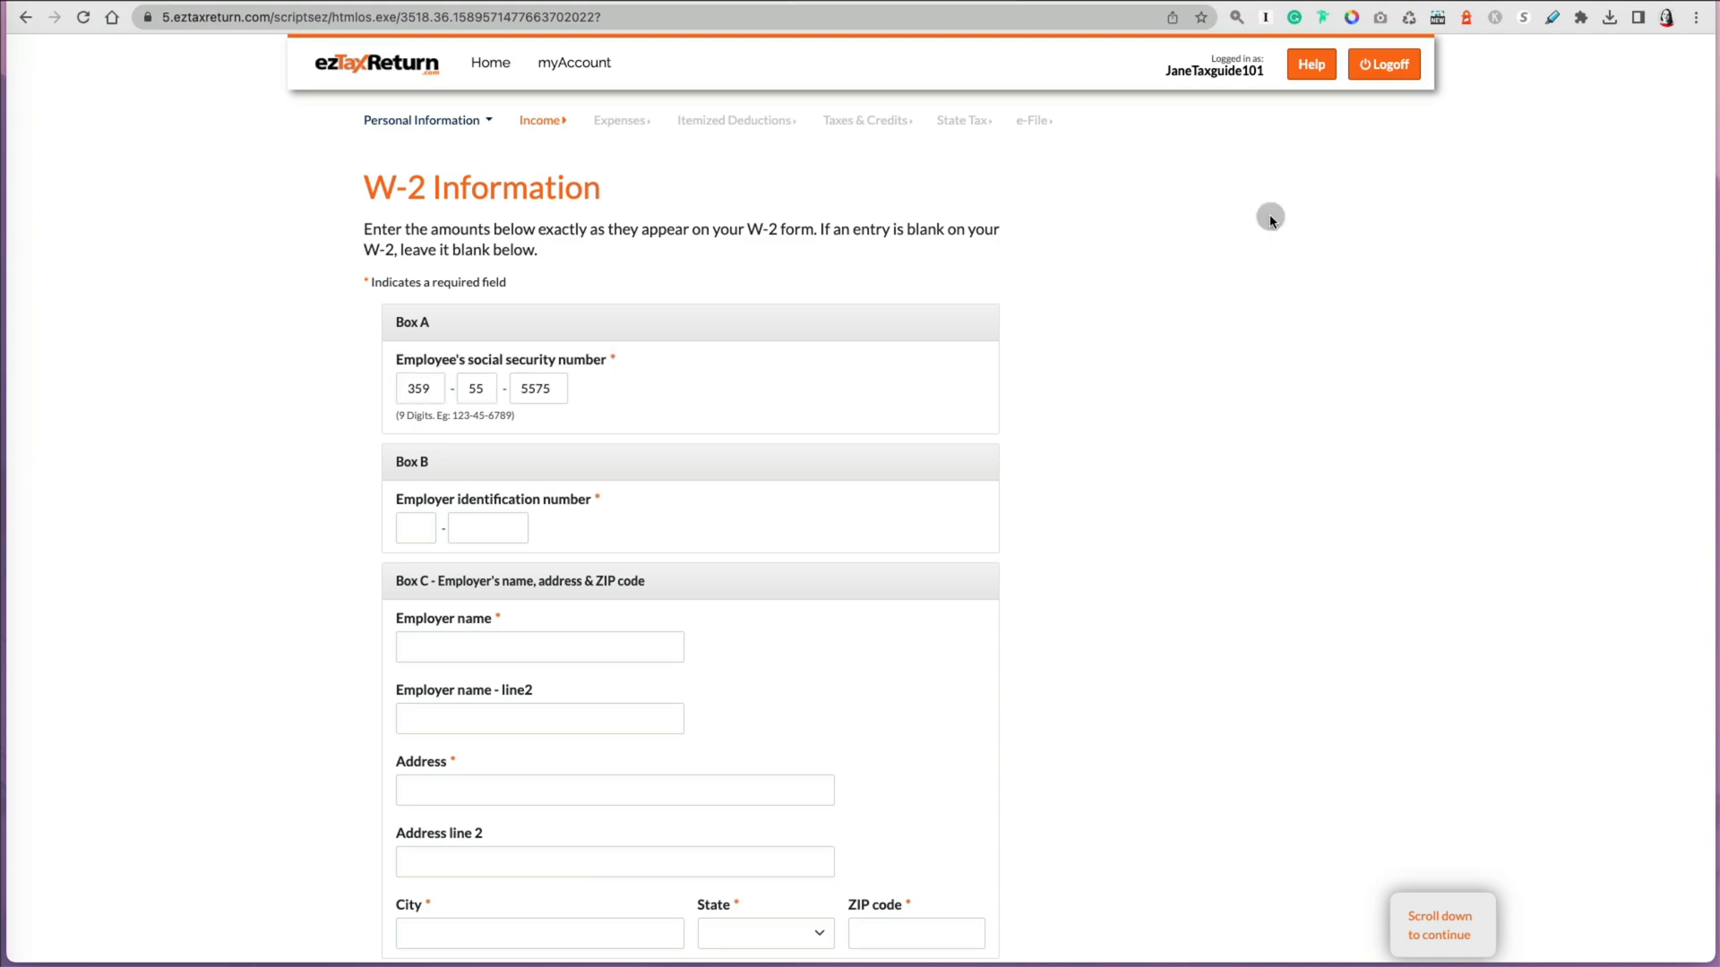
Step: Enter the employer identification number in Box B of the W-2 form
click(411, 177)
text(5\11)
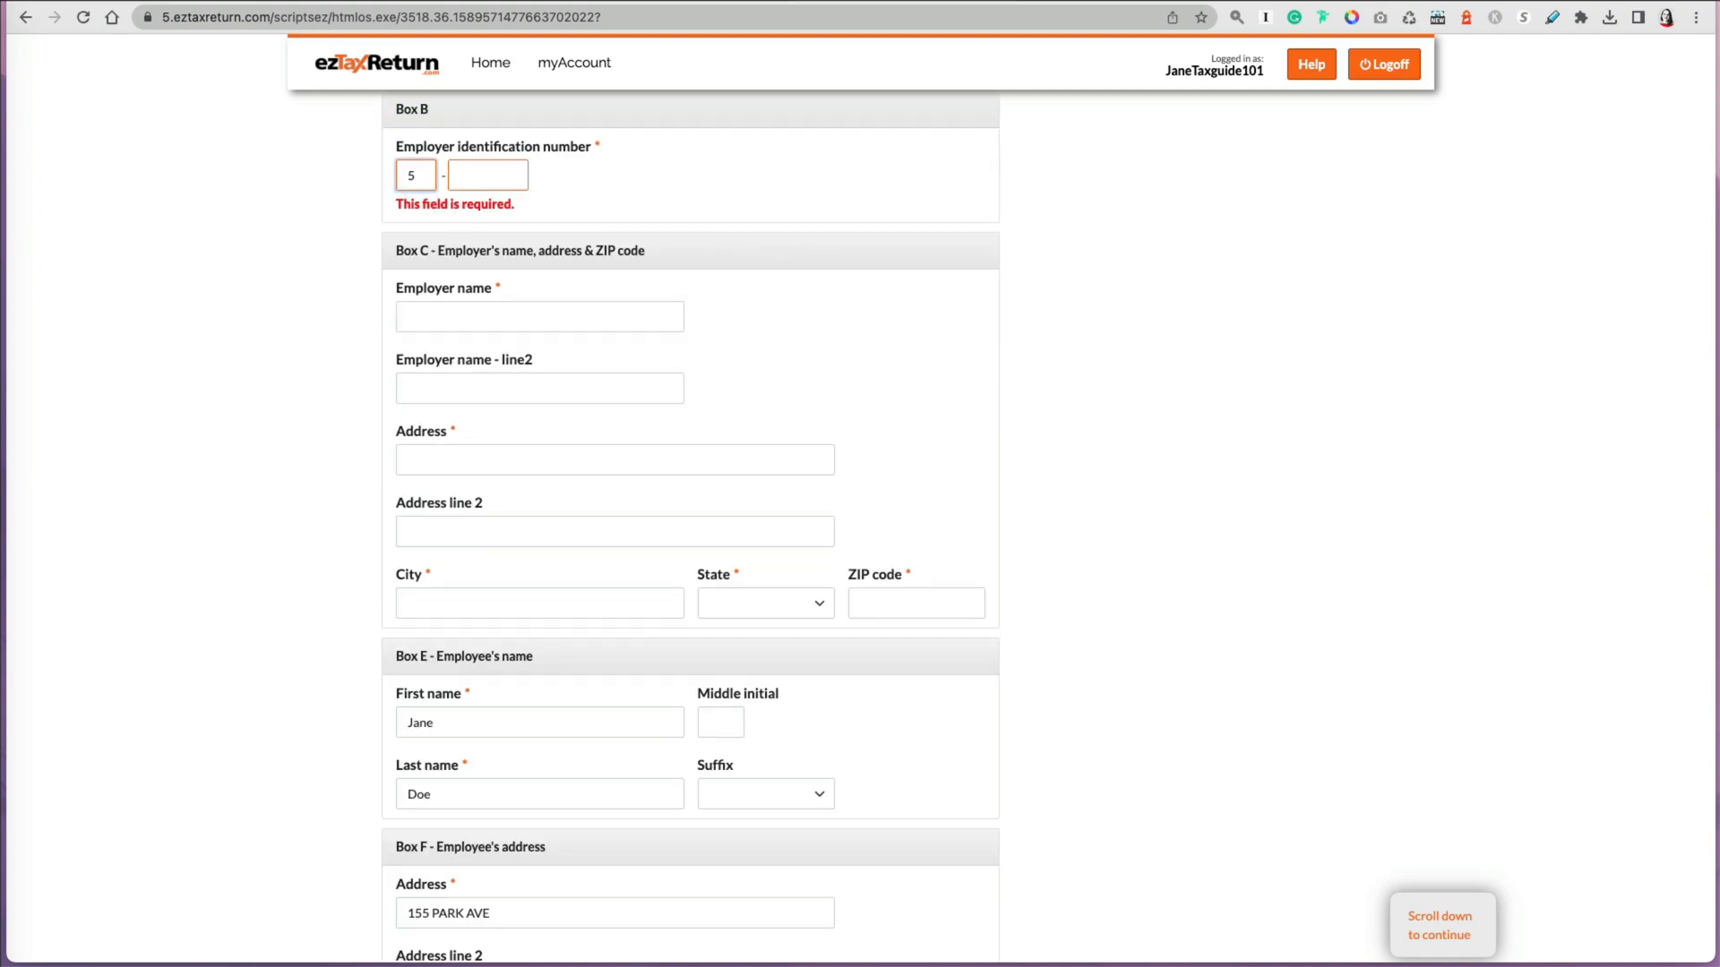
click(411, 175)
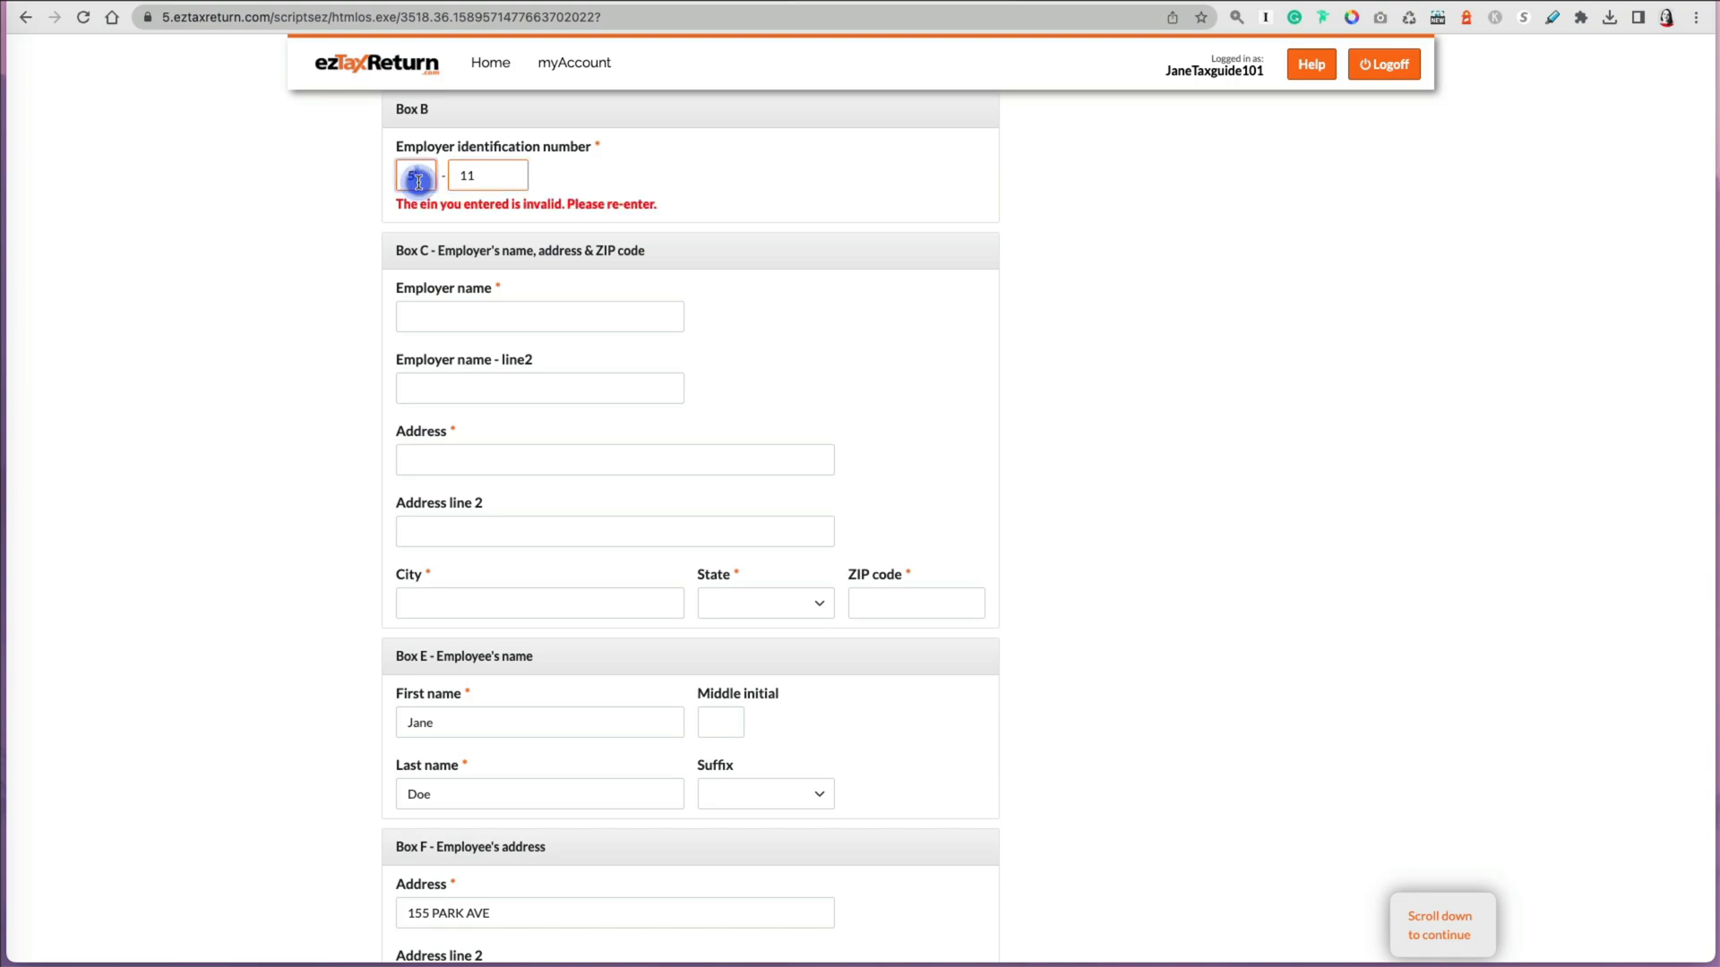
click(480, 188)
key(BackSpace)
key(BackSpace)
click(415, 176)
text(1155115)
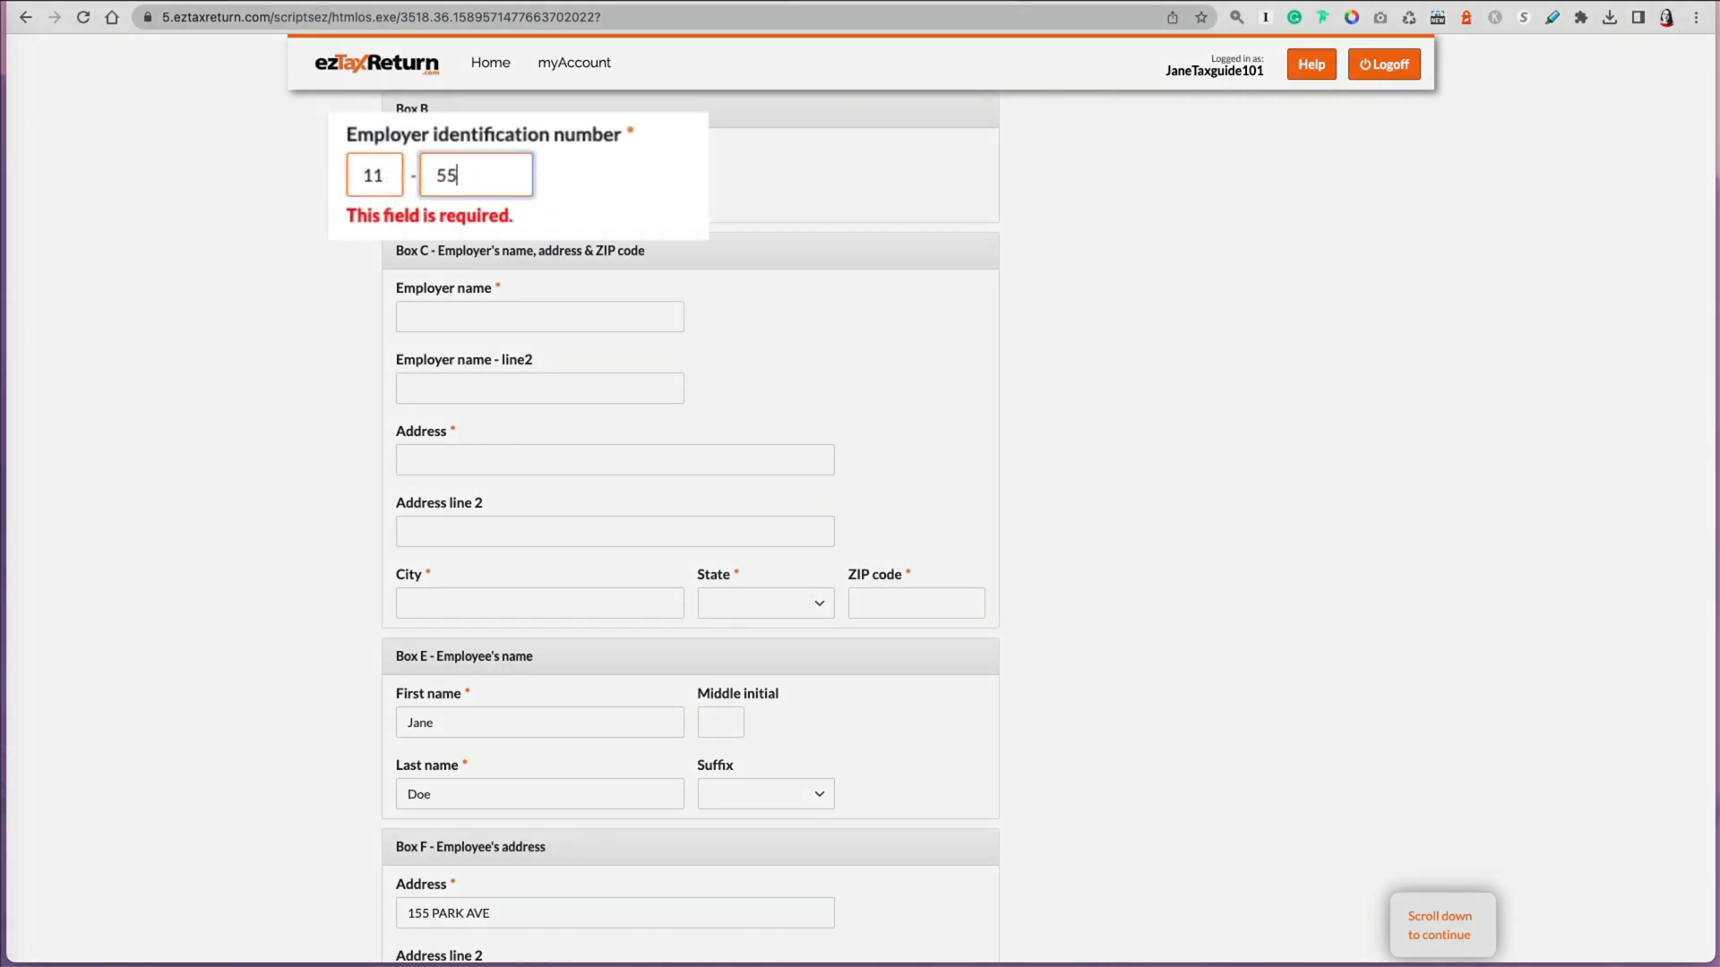
key(Tab)
click(498, 184)
text(55)
key(Tab)
click(515, 179)
text(555)
key(Tab)
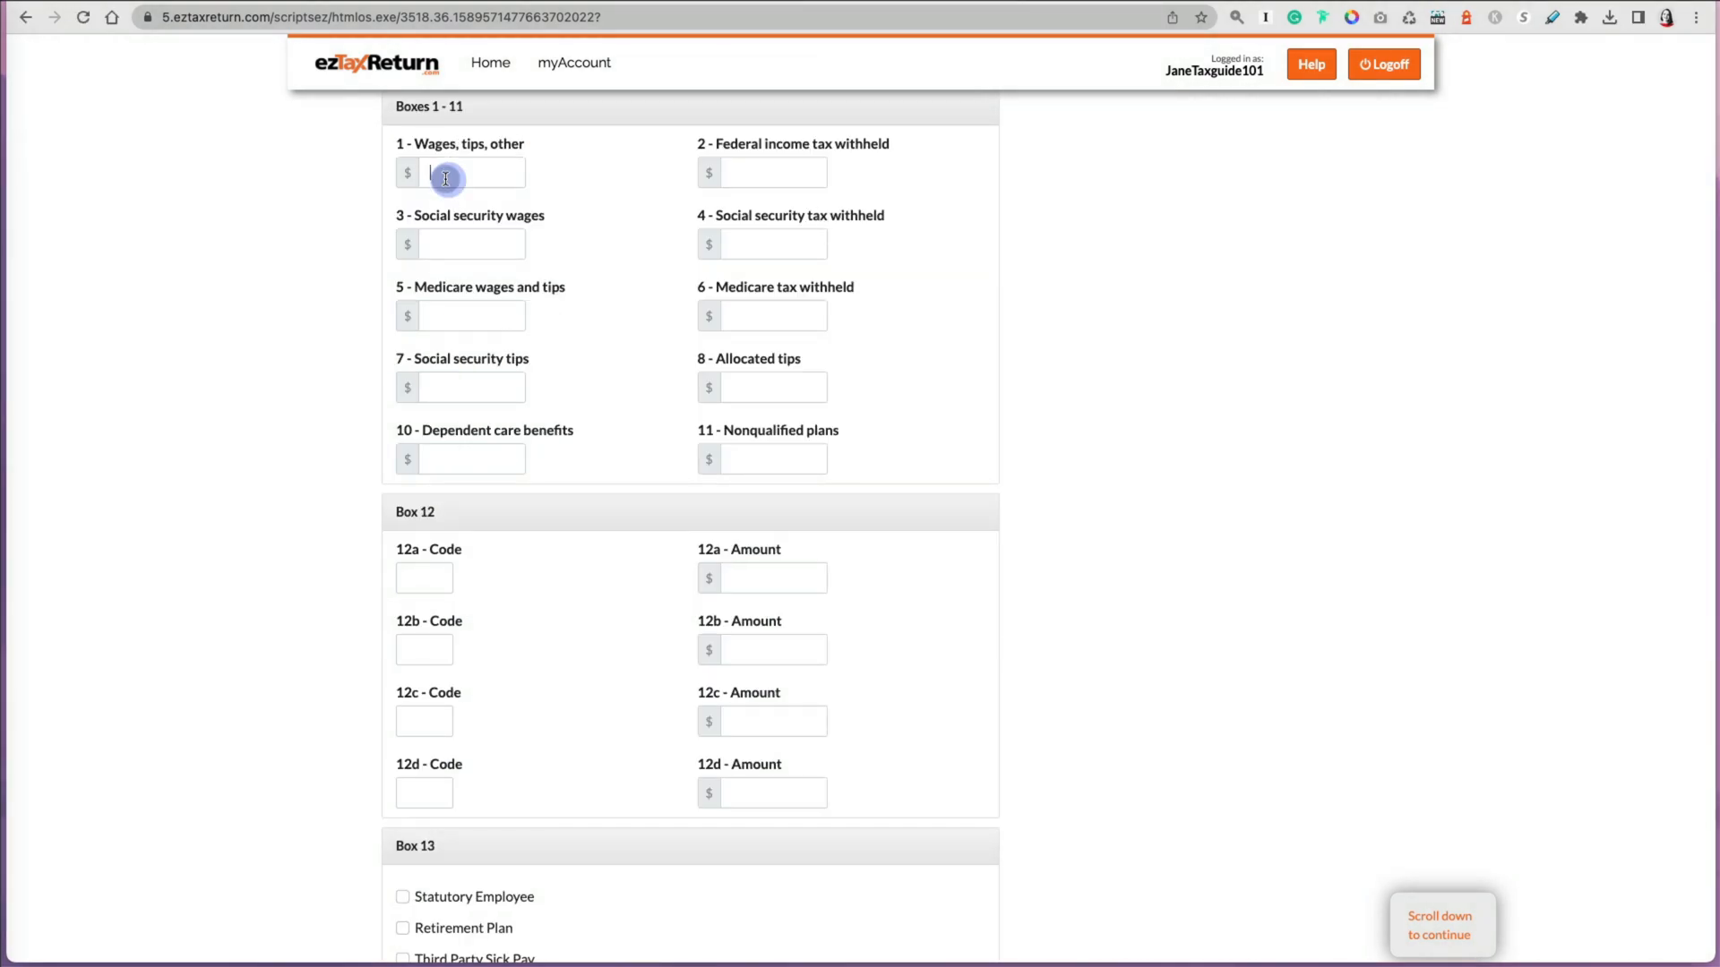
Step: Enter 14000 as Box 1 wages and 200 as Box 2 federal income tax withheld
click(449, 173)
text(14000)
key(Tab)
text(200)
key(Tab)
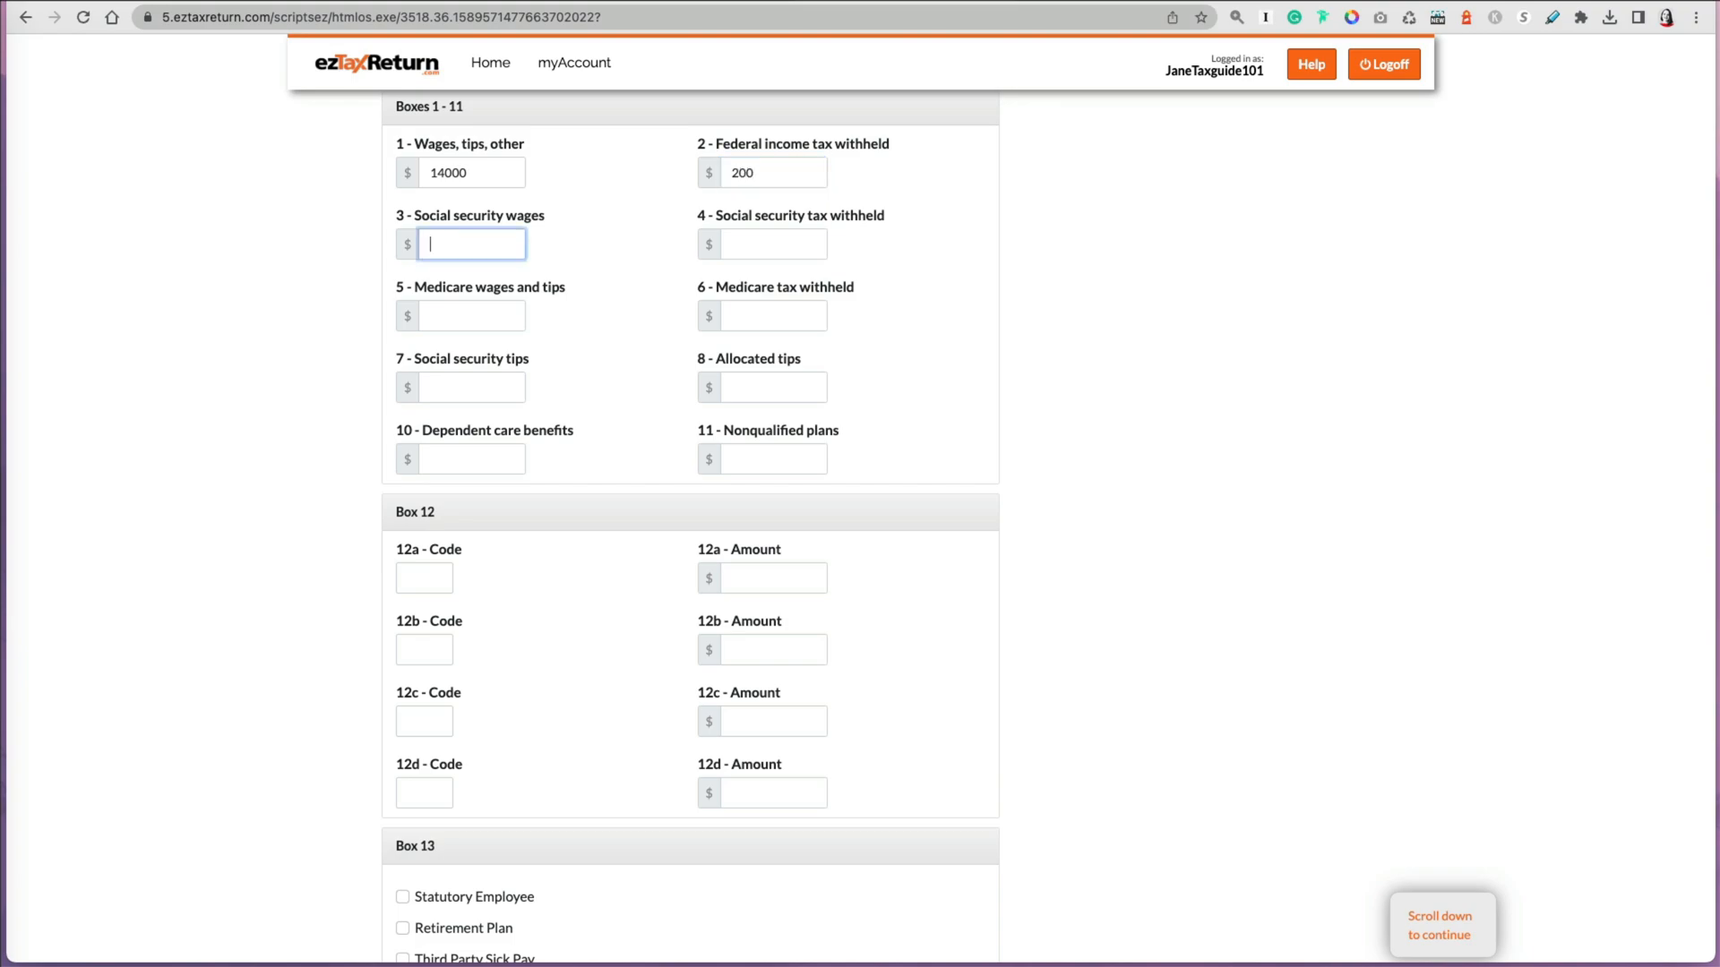
Step: Enter social security wages 14500, social security tax 899, Medicare wages 14500 and Medicare tax 210
text(14500)
key(Tab)
text(899)
key(Tab)
text(14500)
key(Tab)
text(210)
key(Tab)
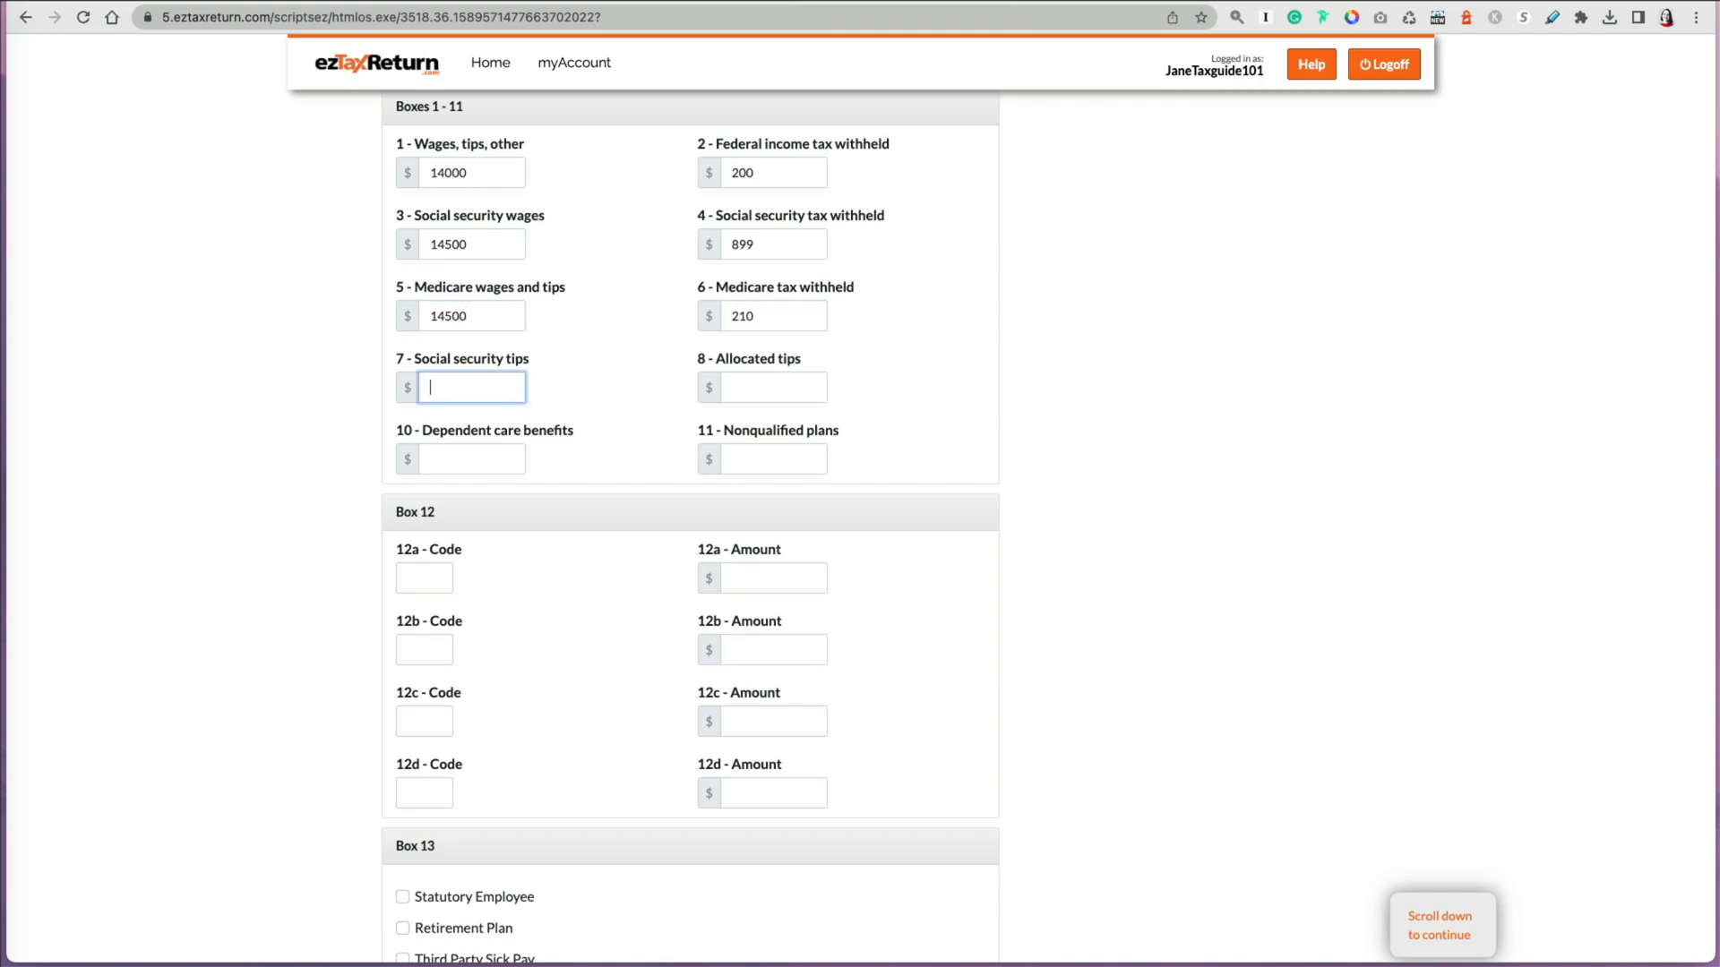
Step: Enter Box 12a code D with an amount of 500
click(433, 575)
text(D)
key(Tab)
text(500)
key(Tab)
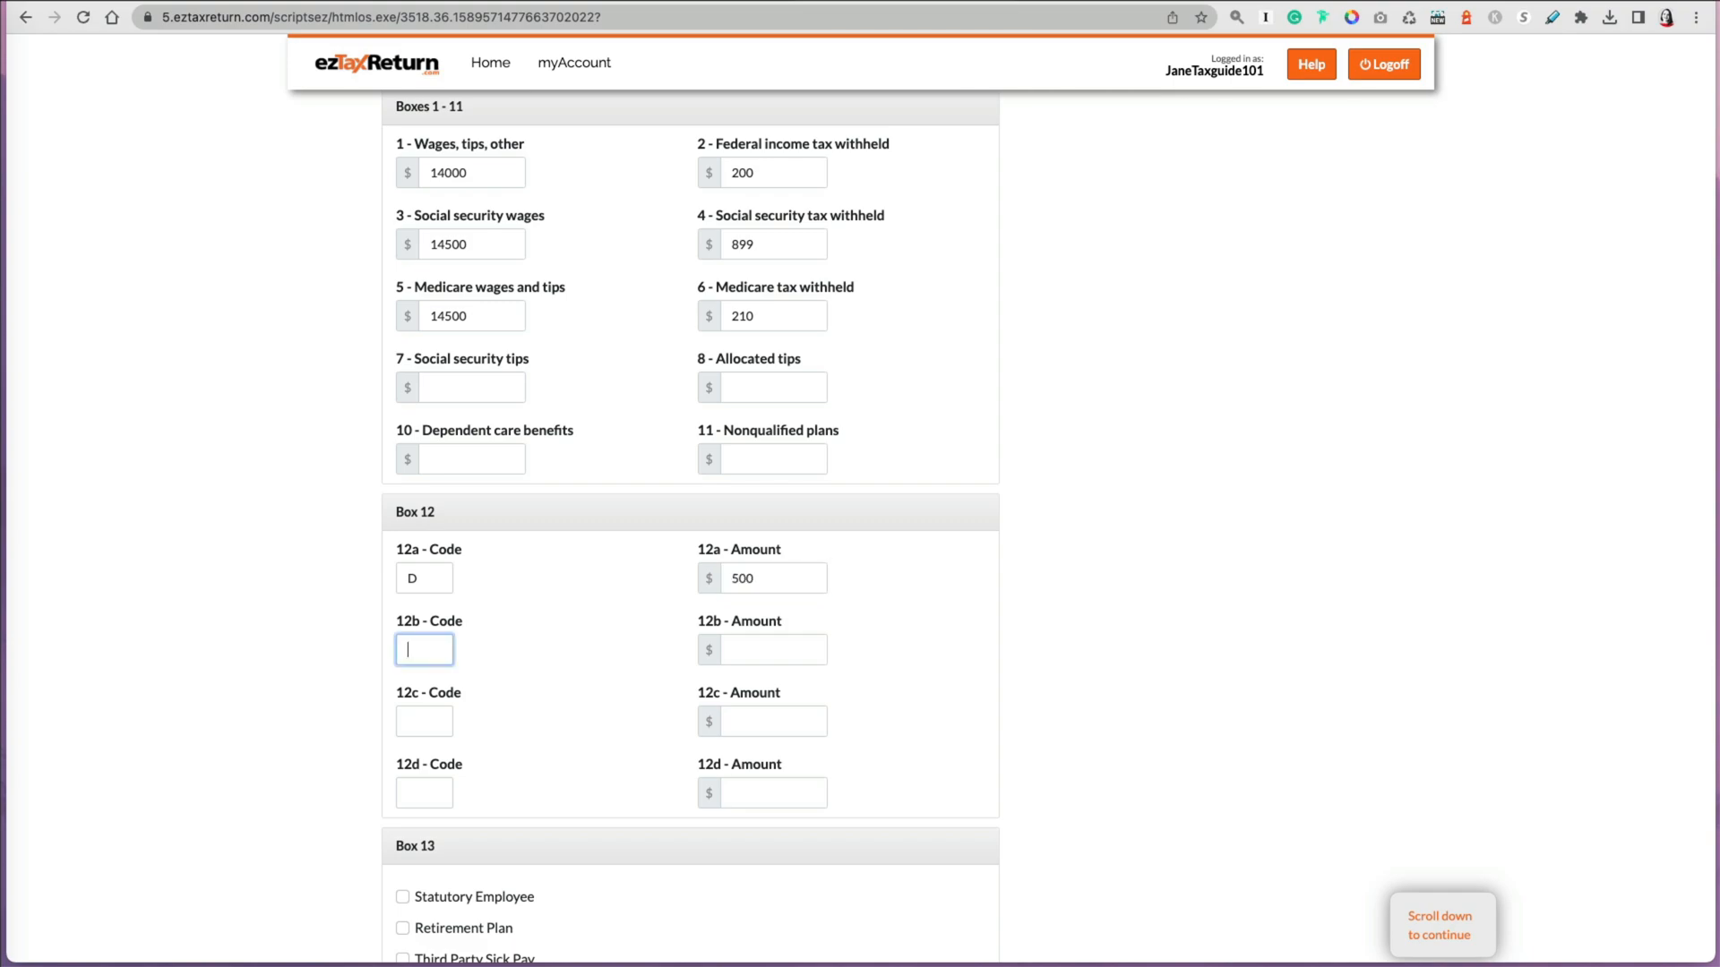
Step: Check Retirement Plan in Box 13 and continue to save the W-2
scroll(551, 710, down, 5)
click(402, 538)
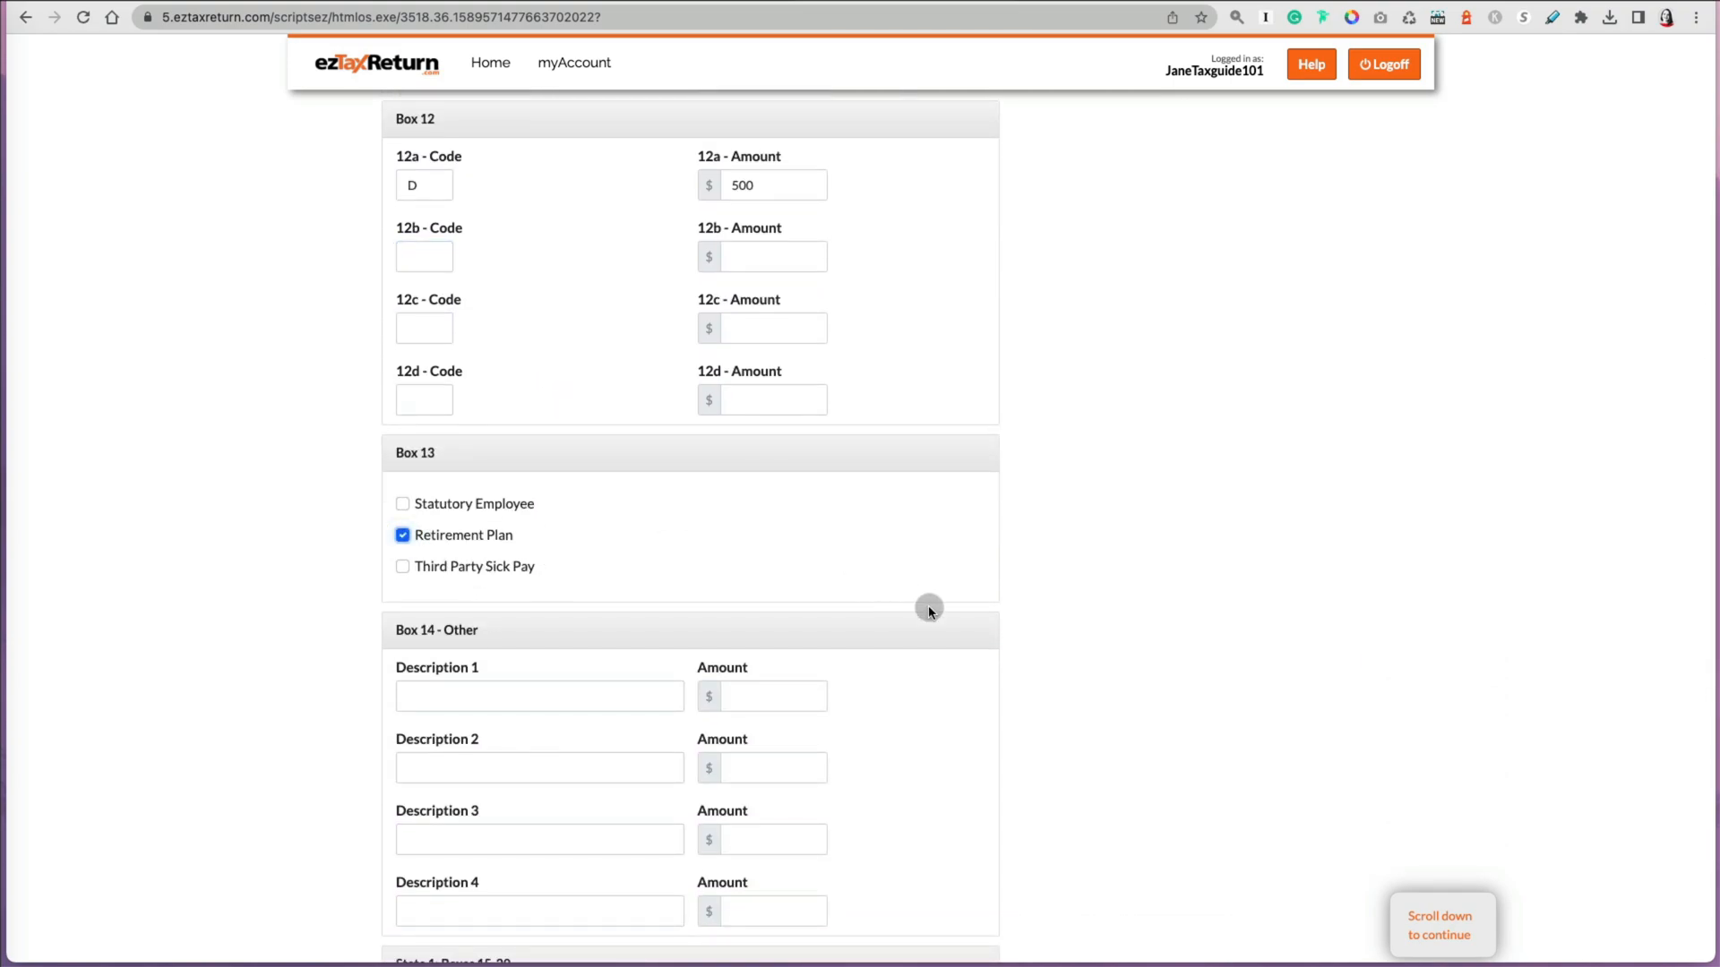
scroll(928, 608, down, 5)
scroll(928, 605, down, 4)
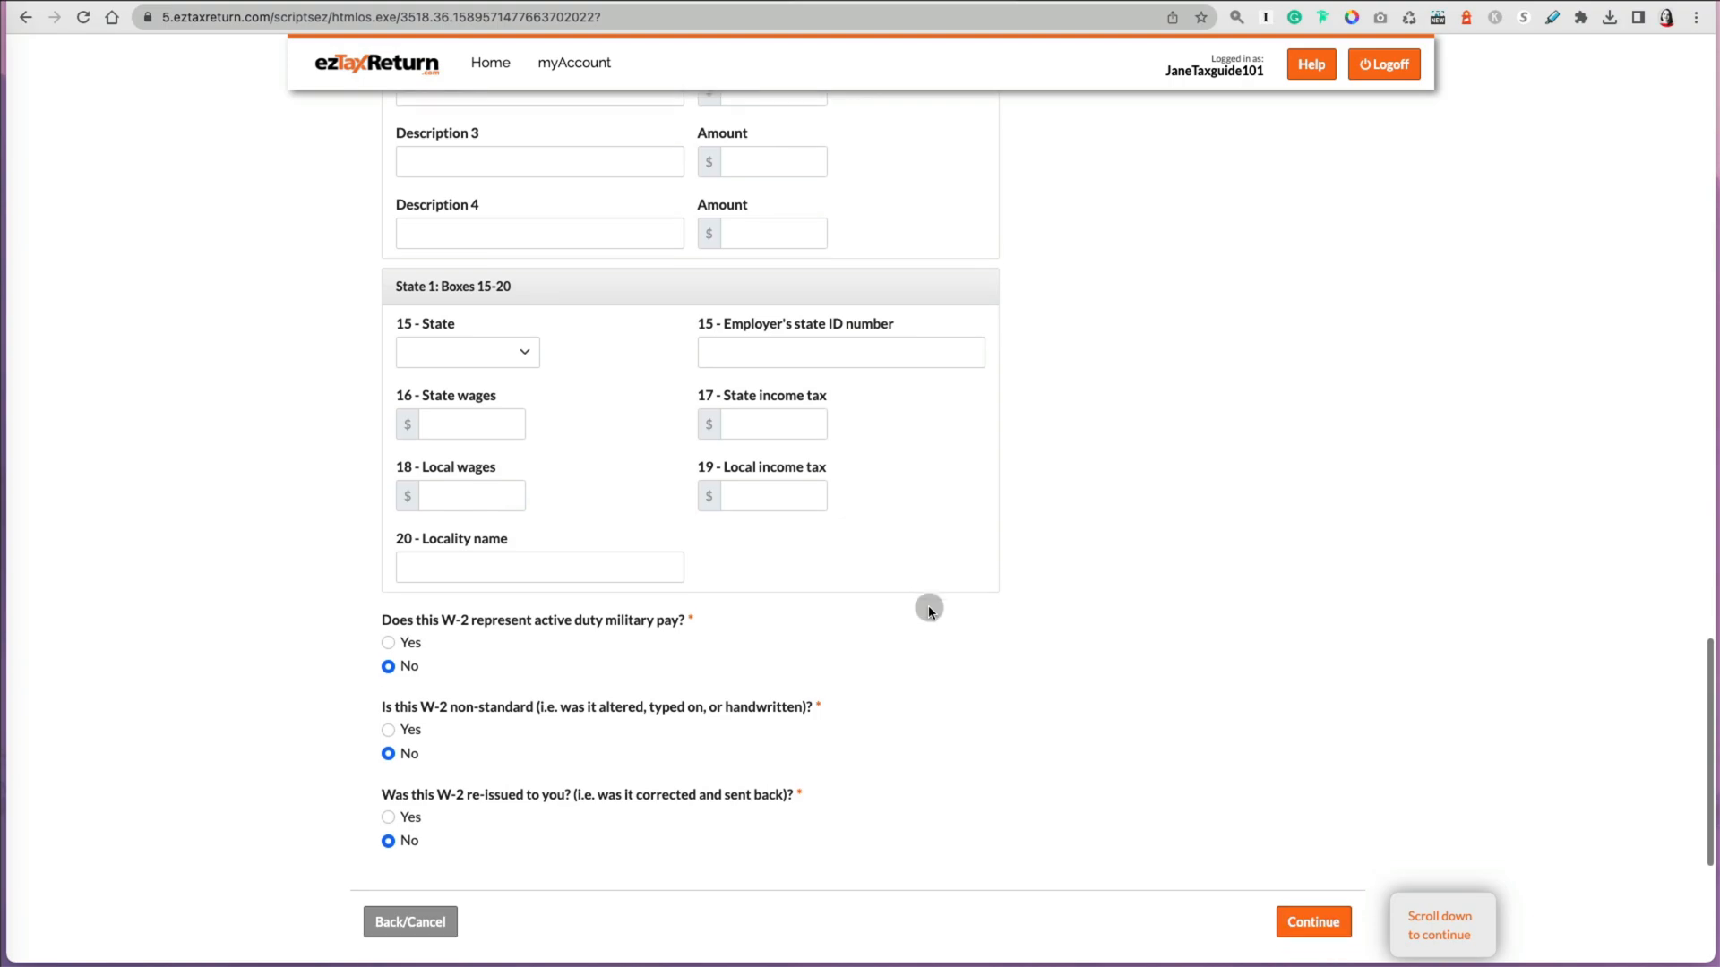
click(519, 229)
click(484, 519)
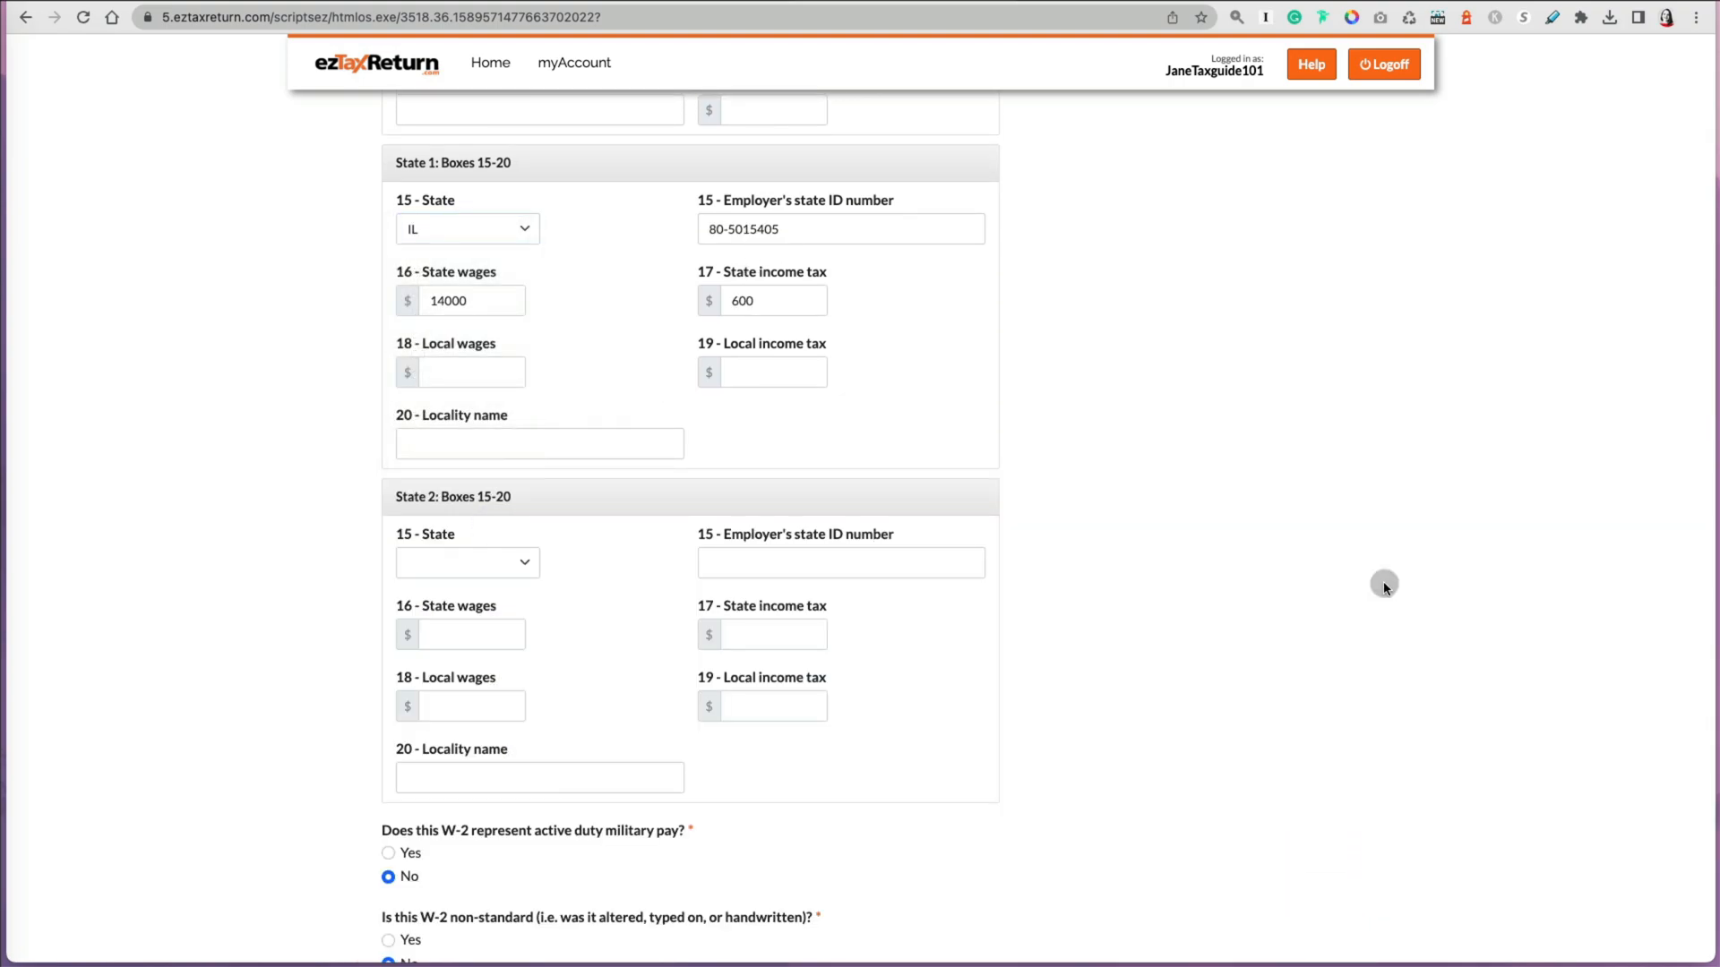
scroll(1383, 583, down, 4)
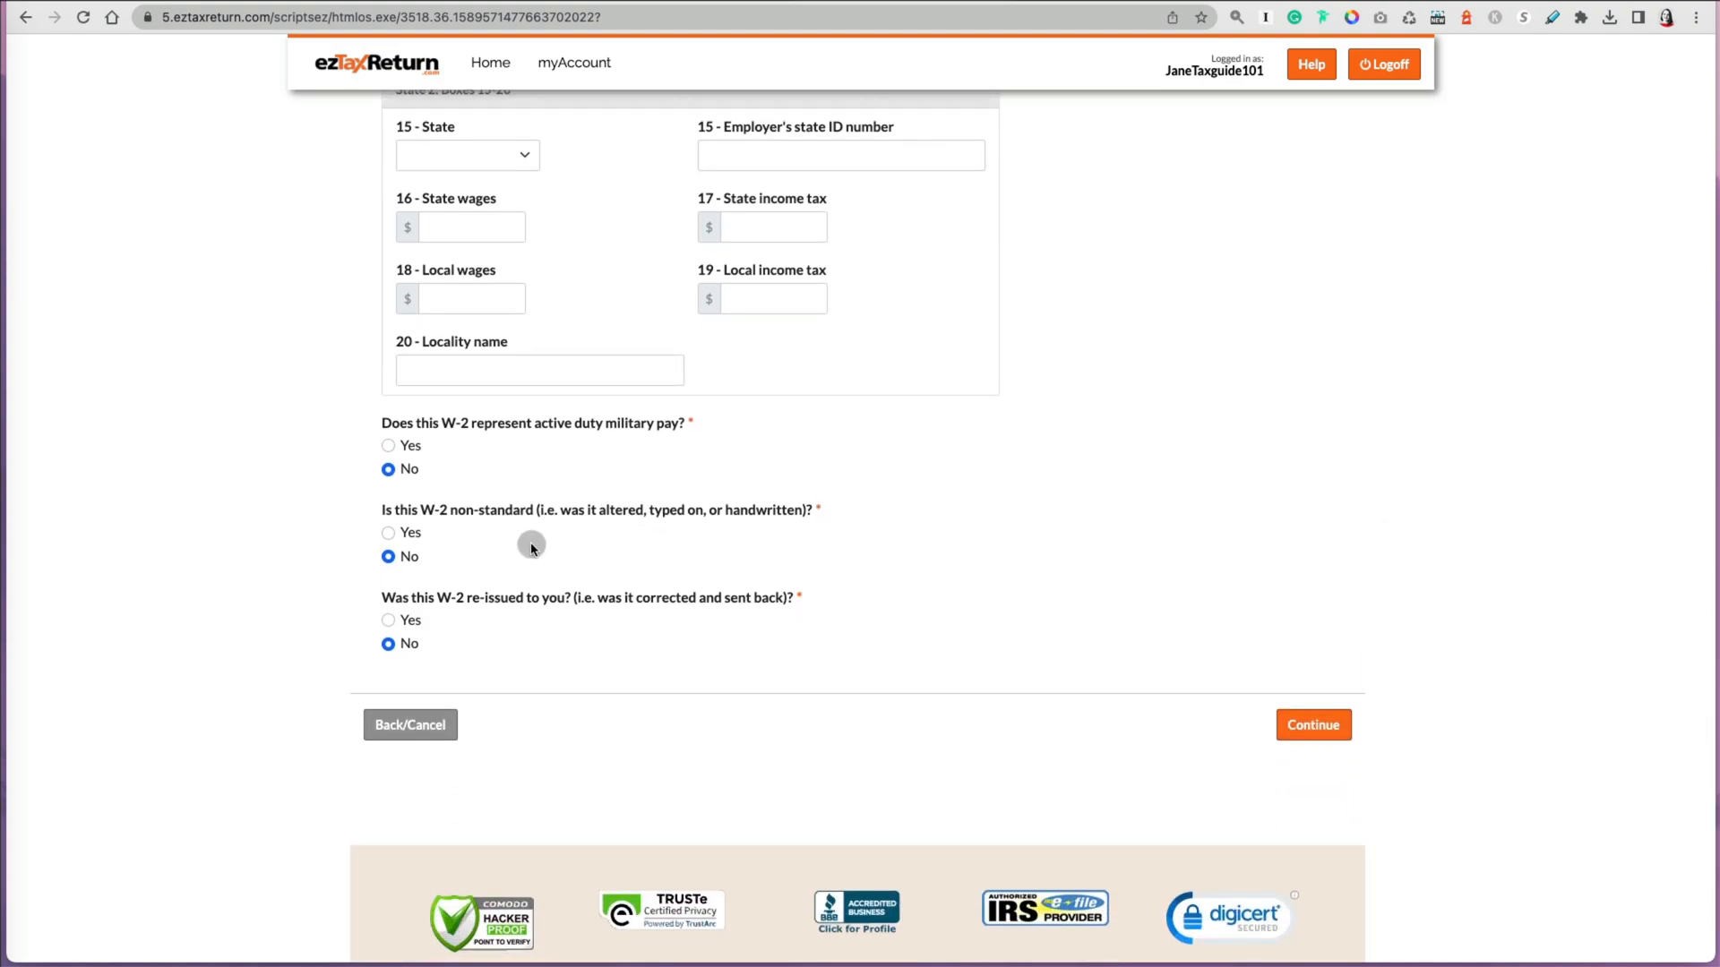
click(1299, 733)
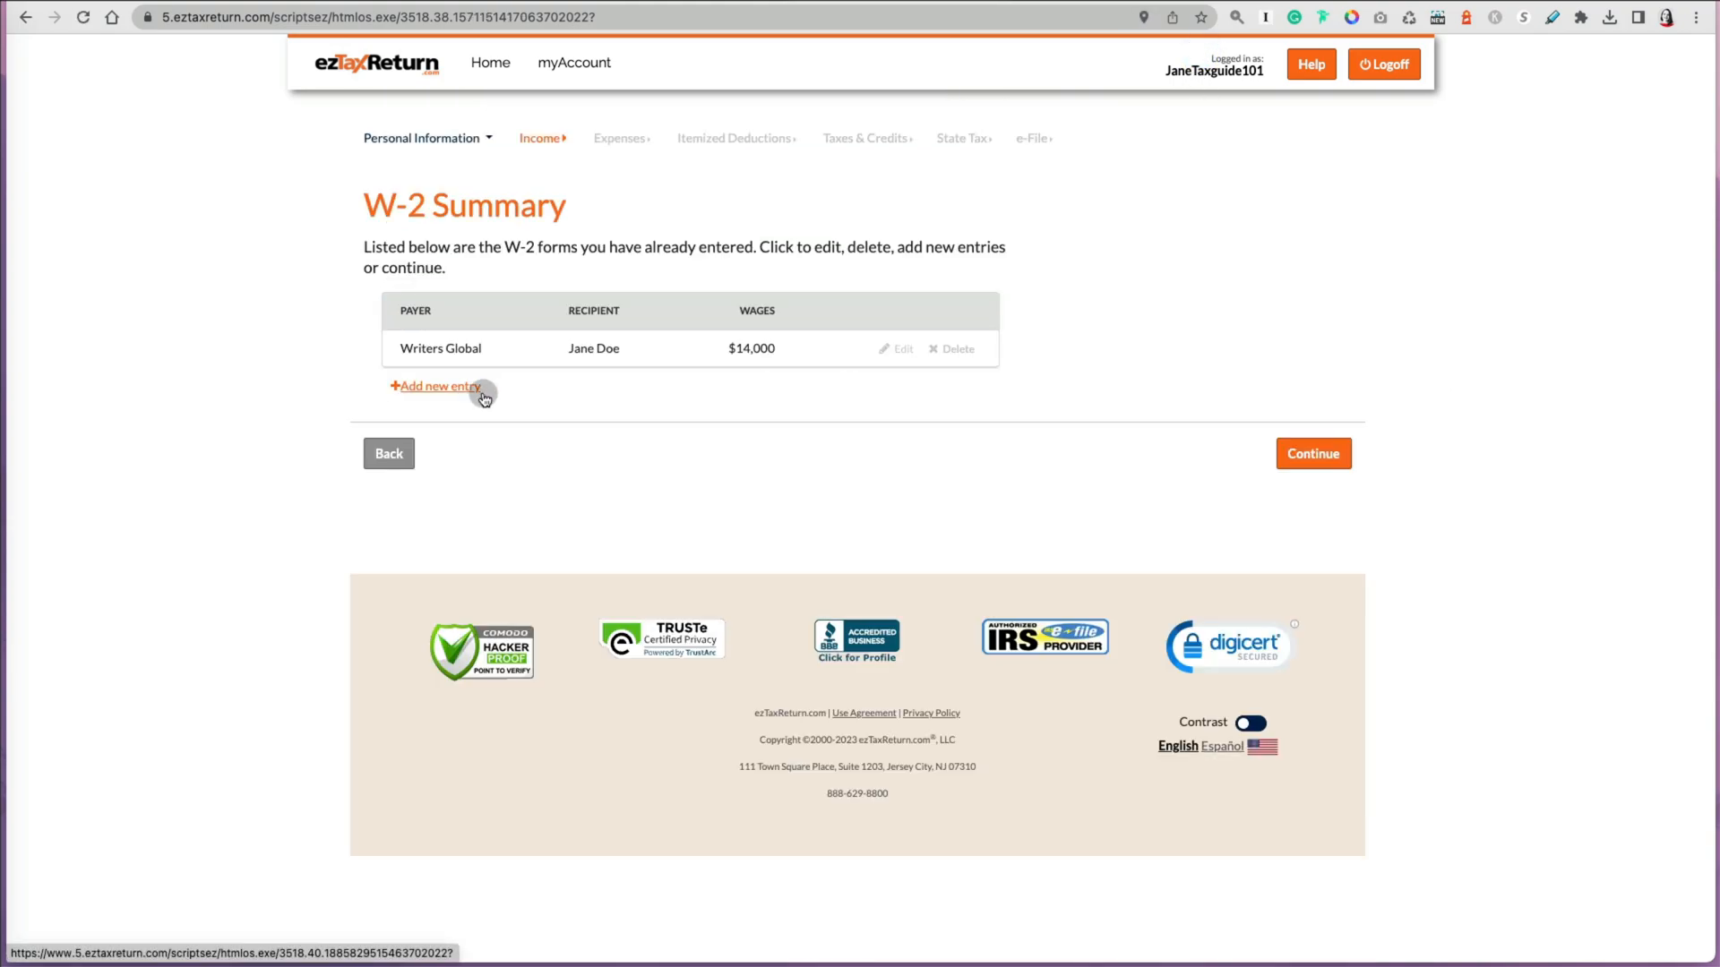
Step: Continue past the W-2 summary and answer Yes to receiving interest income
click(1309, 466)
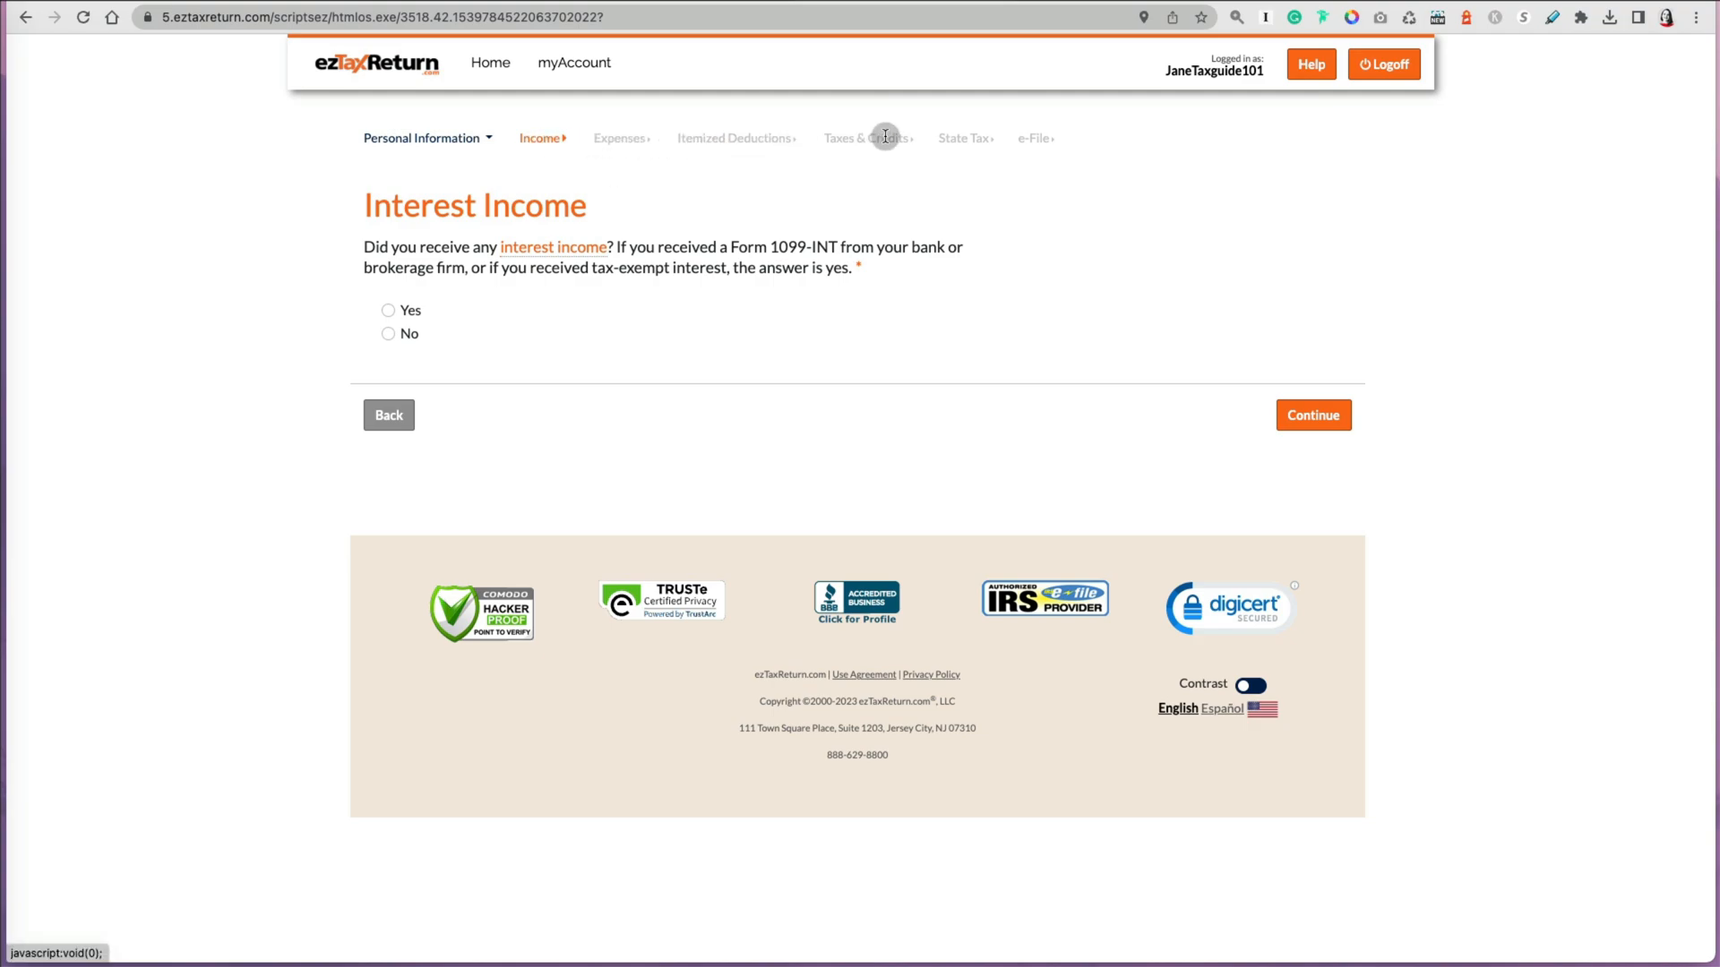
click(387, 311)
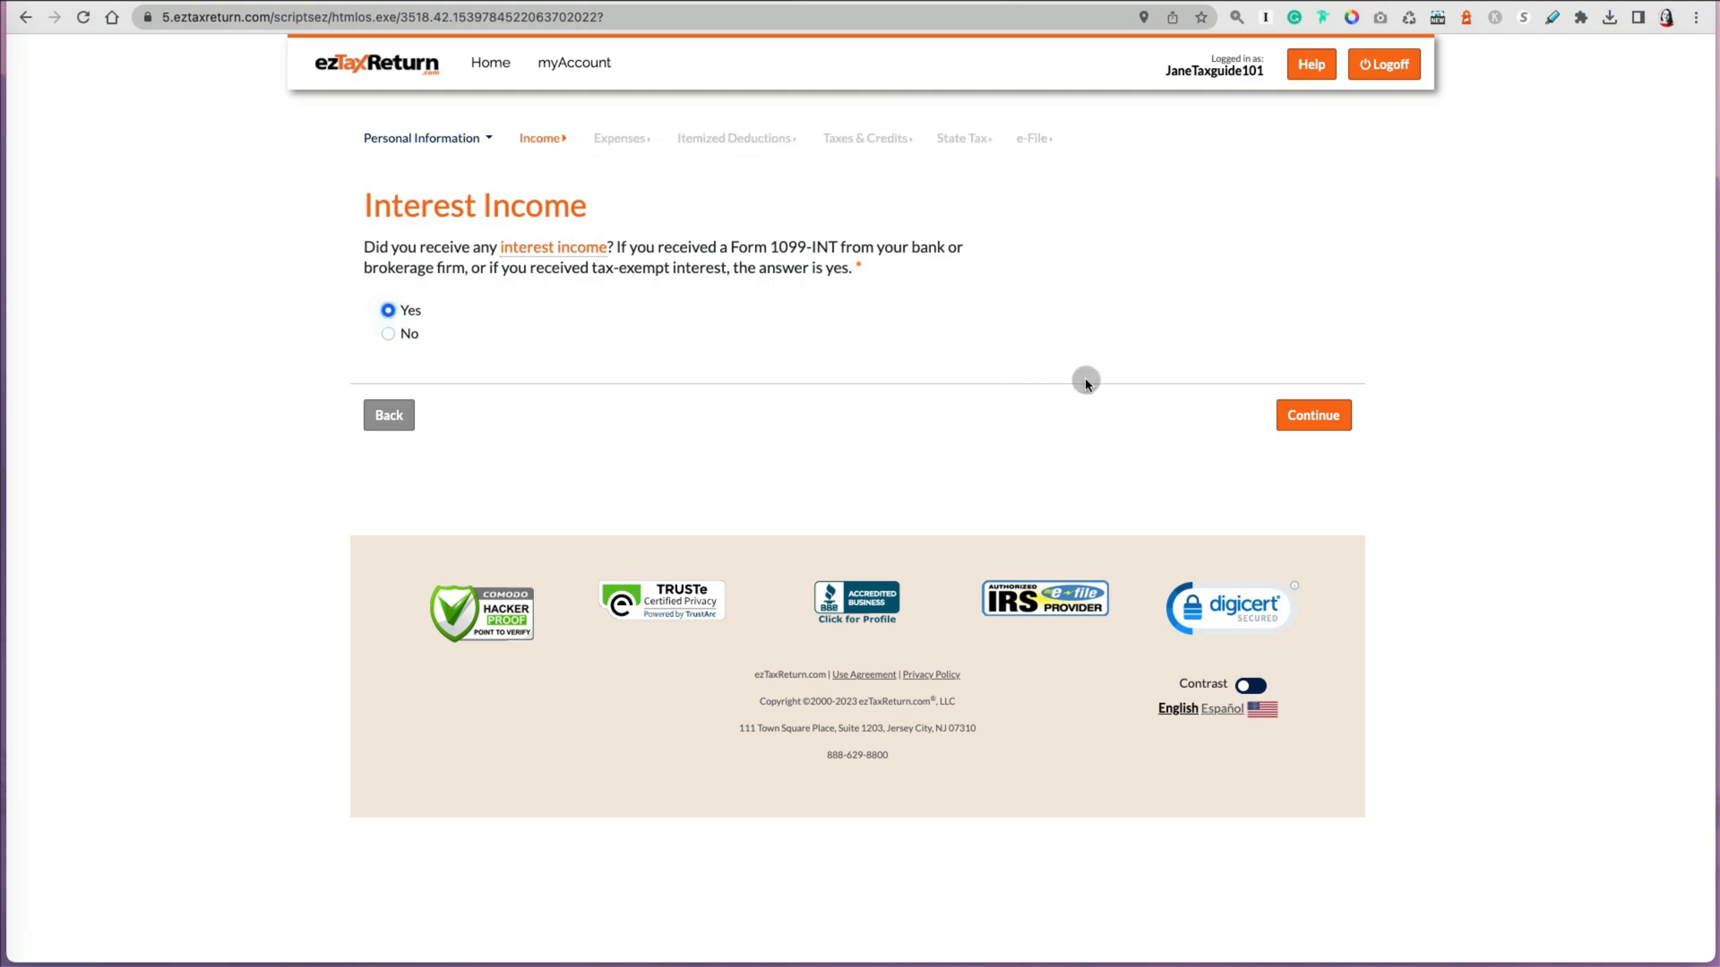
click(1313, 419)
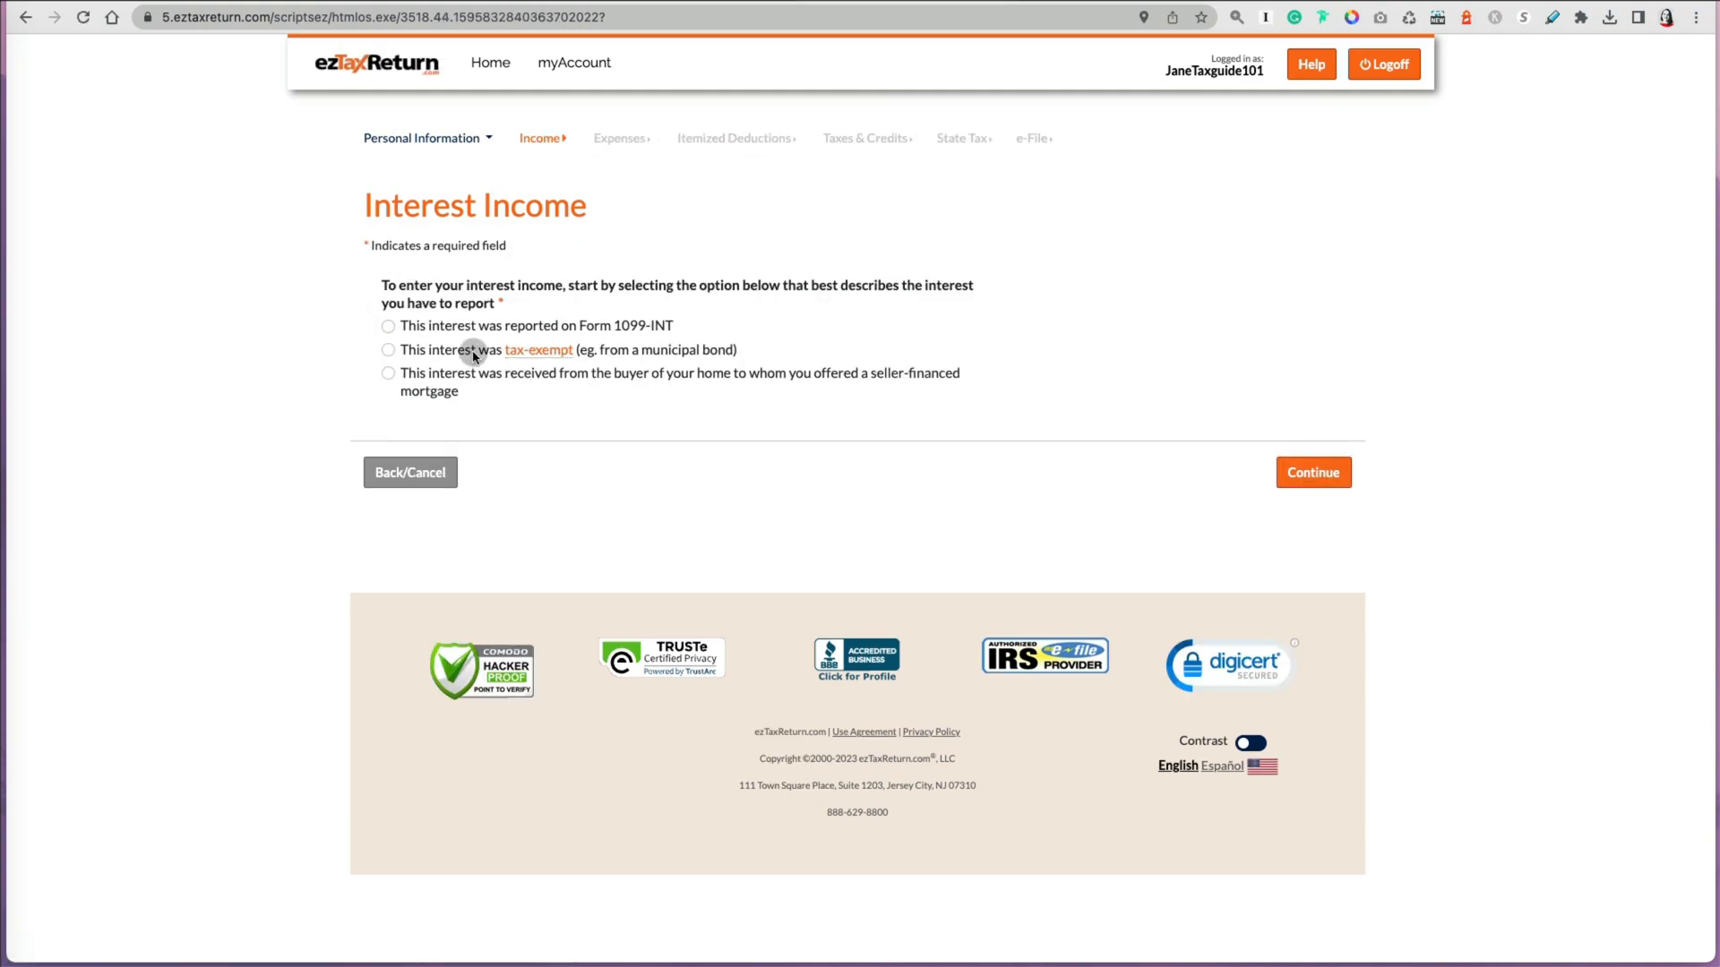
Step: Select that the interest was reported on Form 1099-INT and continue
click(388, 326)
click(1313, 472)
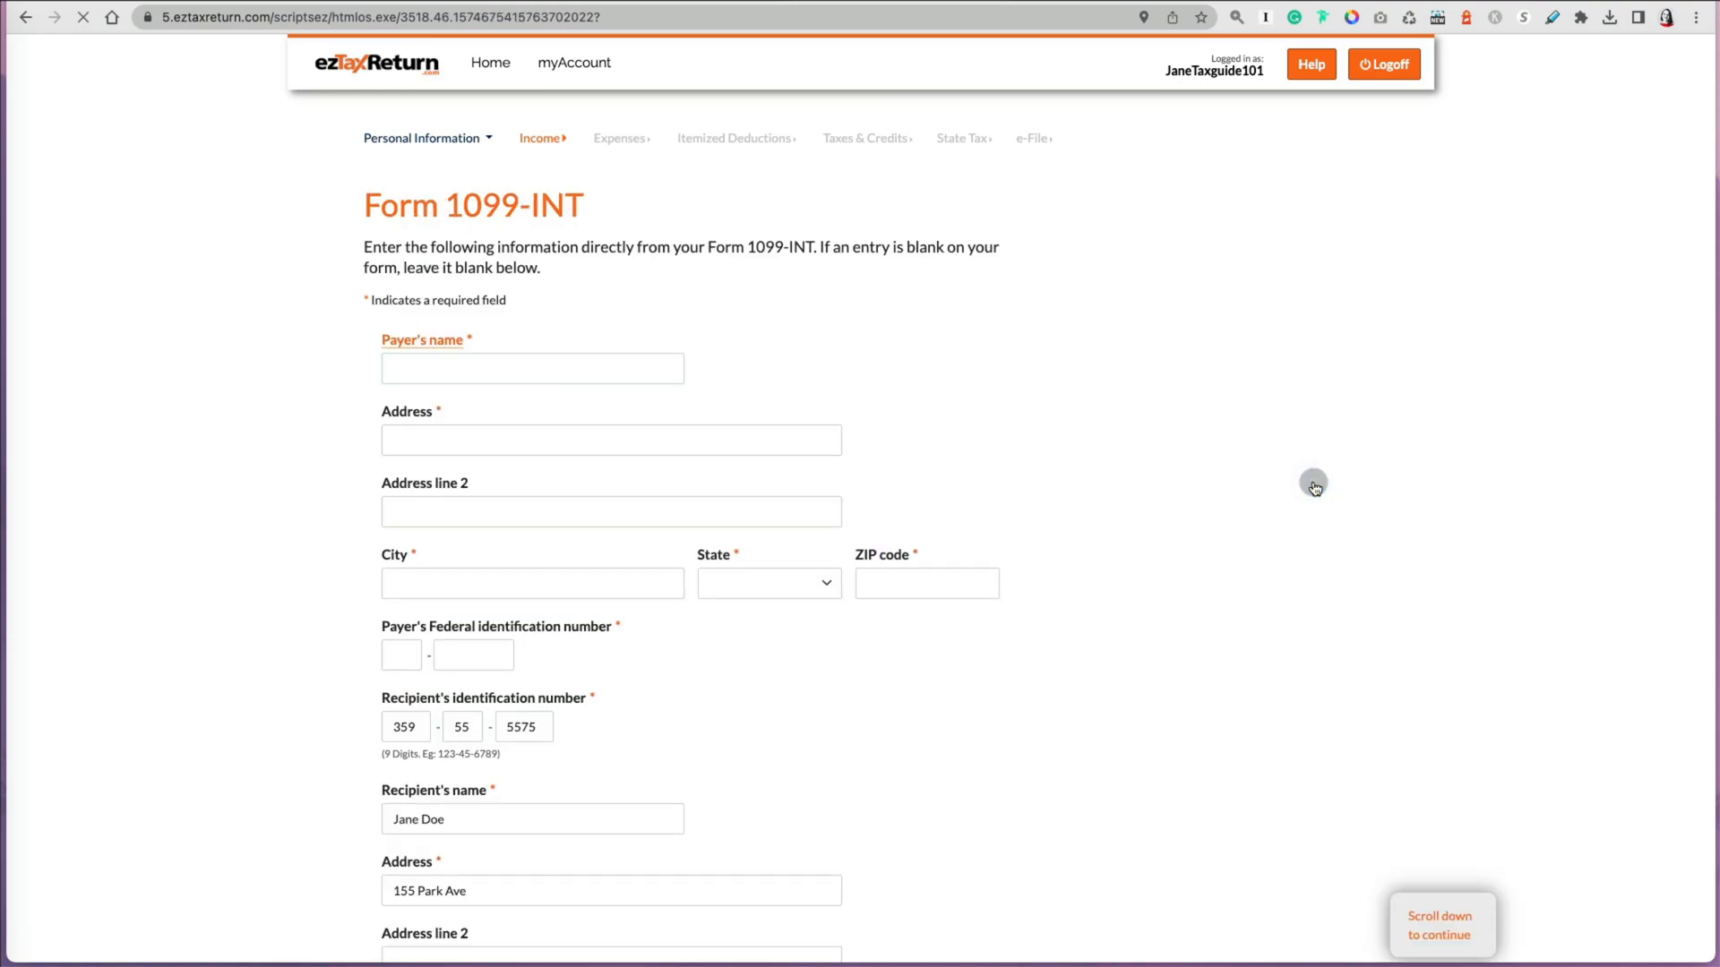
Step: Enter 100 as Box 1 interest income on the 1099-INT form and continue
scroll(1179, 488, down, 1)
scroll(1179, 487, up, 1)
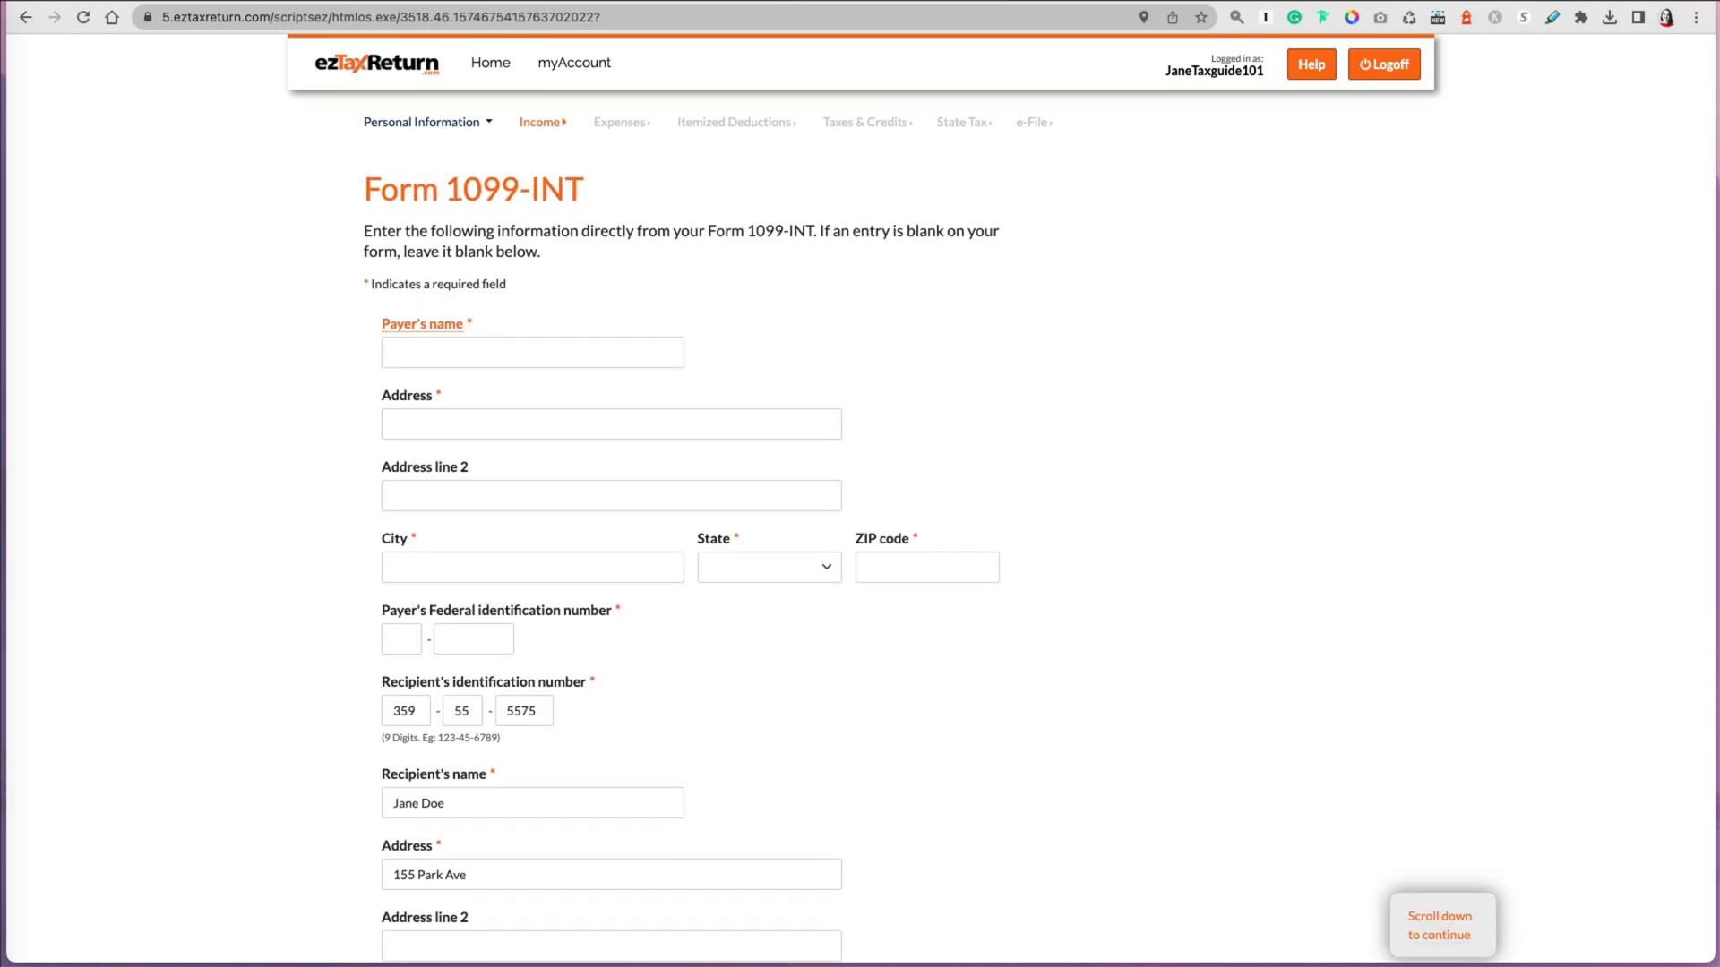
scroll(1247, 268, down, 10)
click(437, 218)
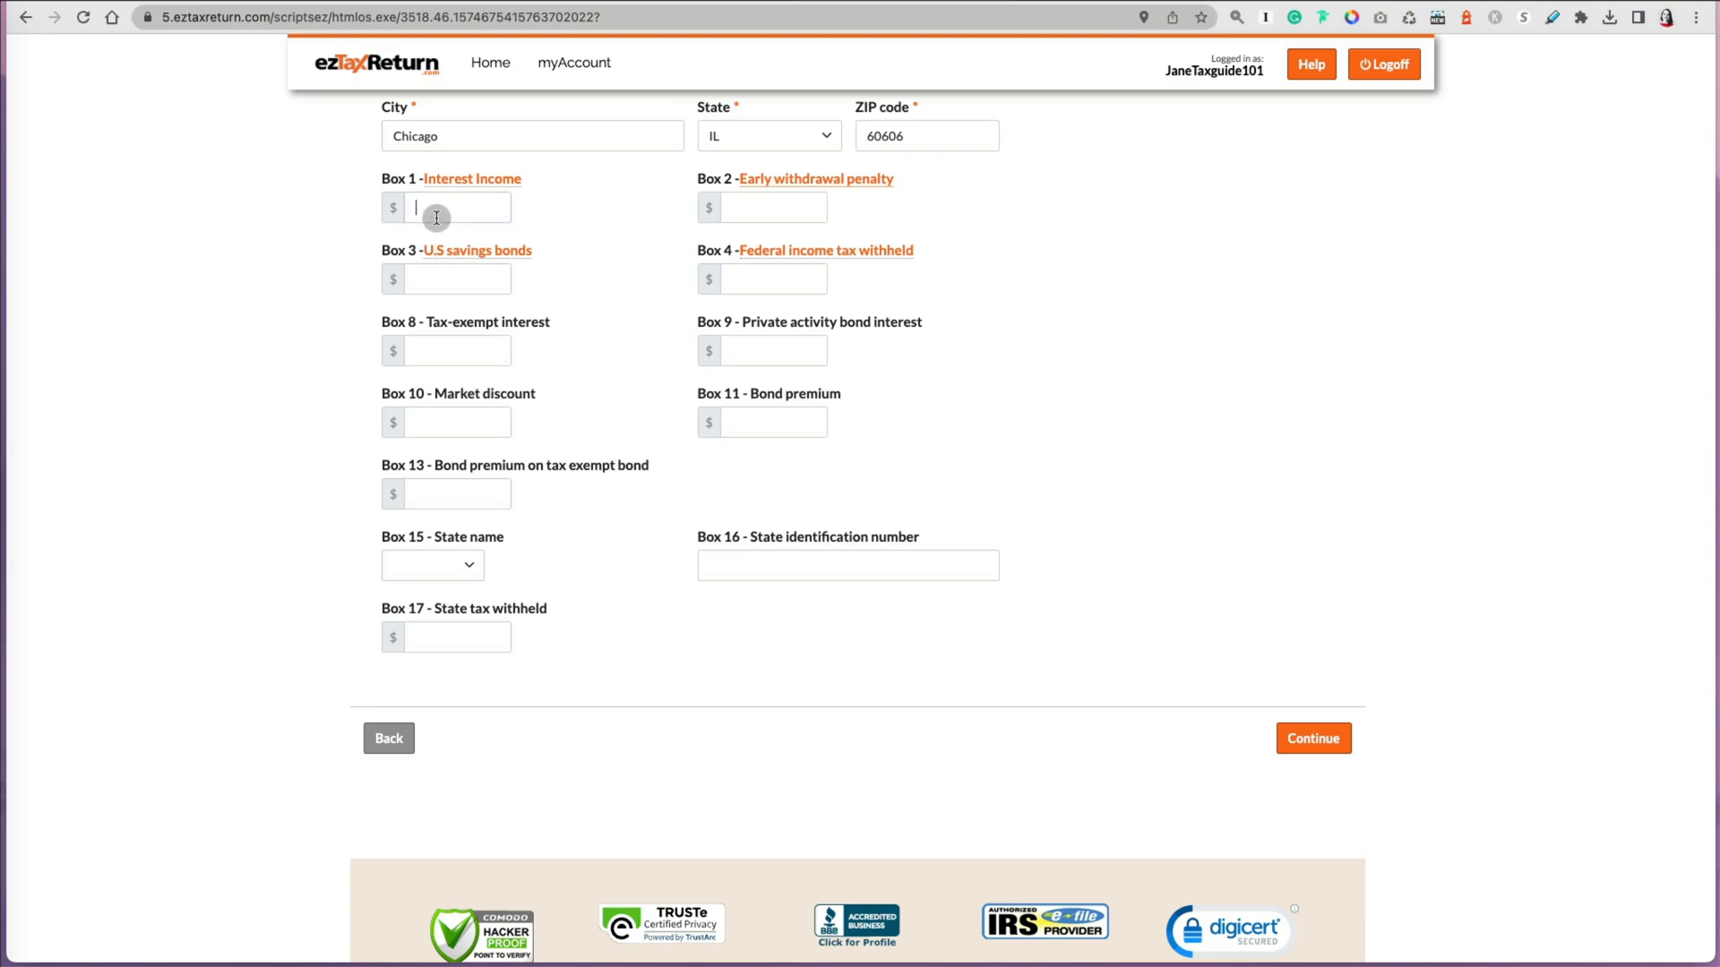
text(100)
click(1313, 738)
click(1322, 457)
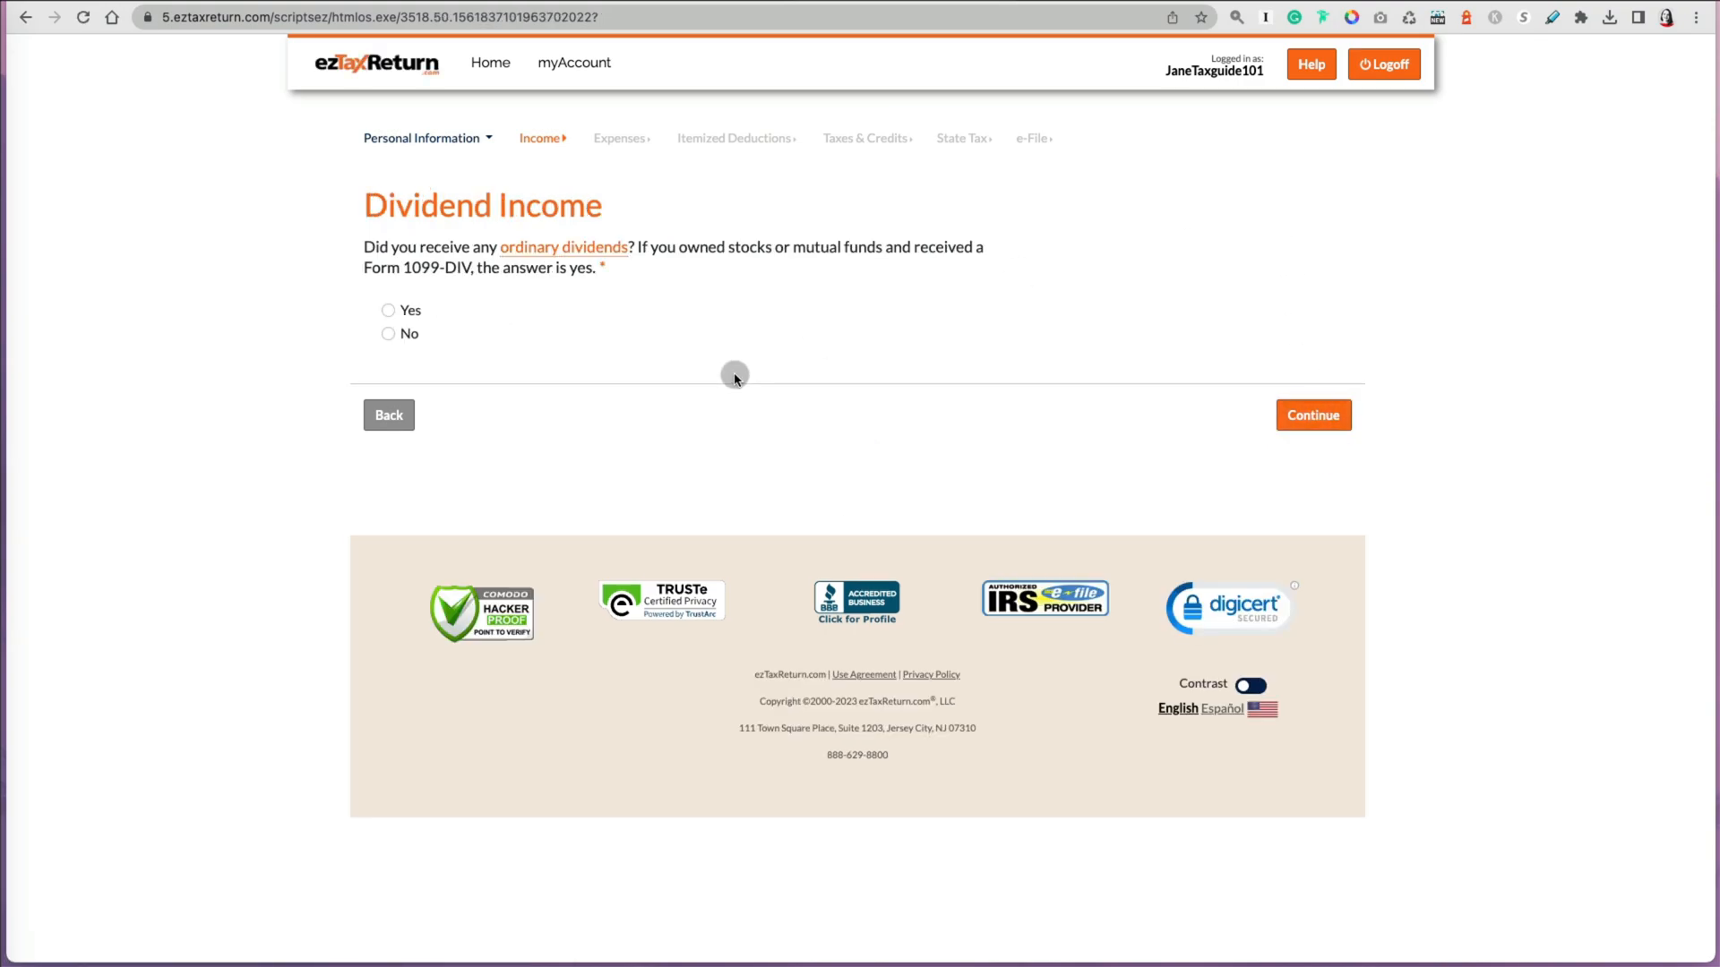
Step: Answer Yes to receiving ordinary dividends and continue to the 1099-DIV entry form
click(387, 310)
click(1308, 417)
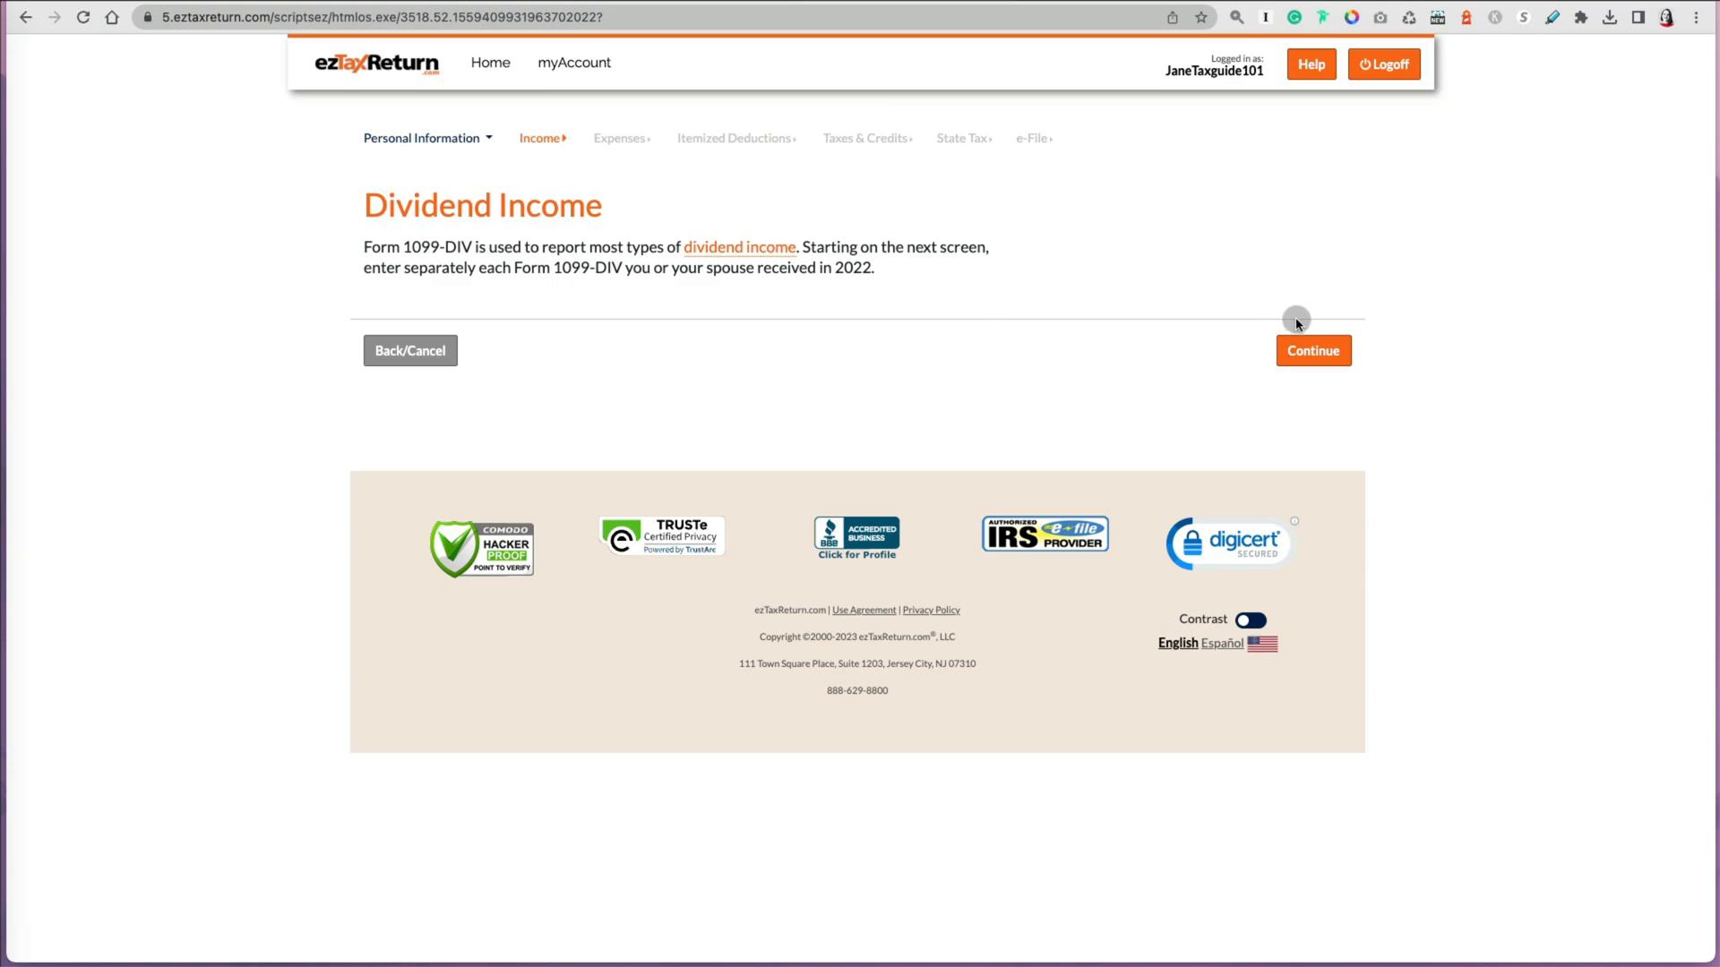
click(1330, 353)
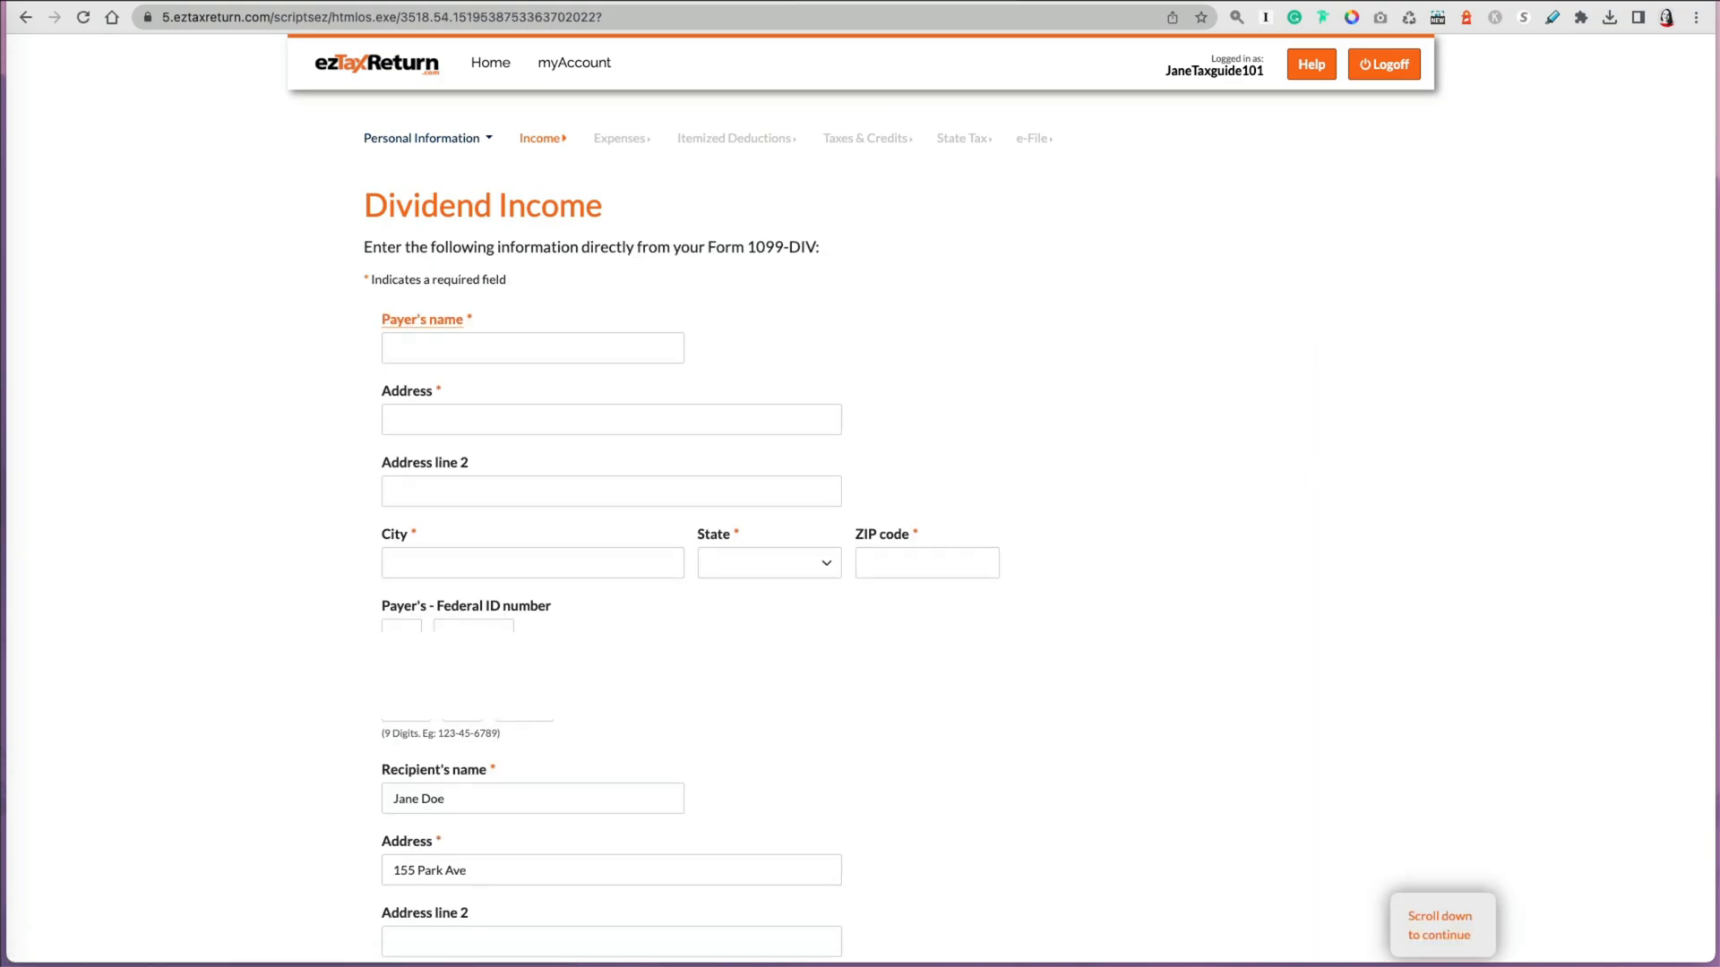
scroll(624, 186, down, 10)
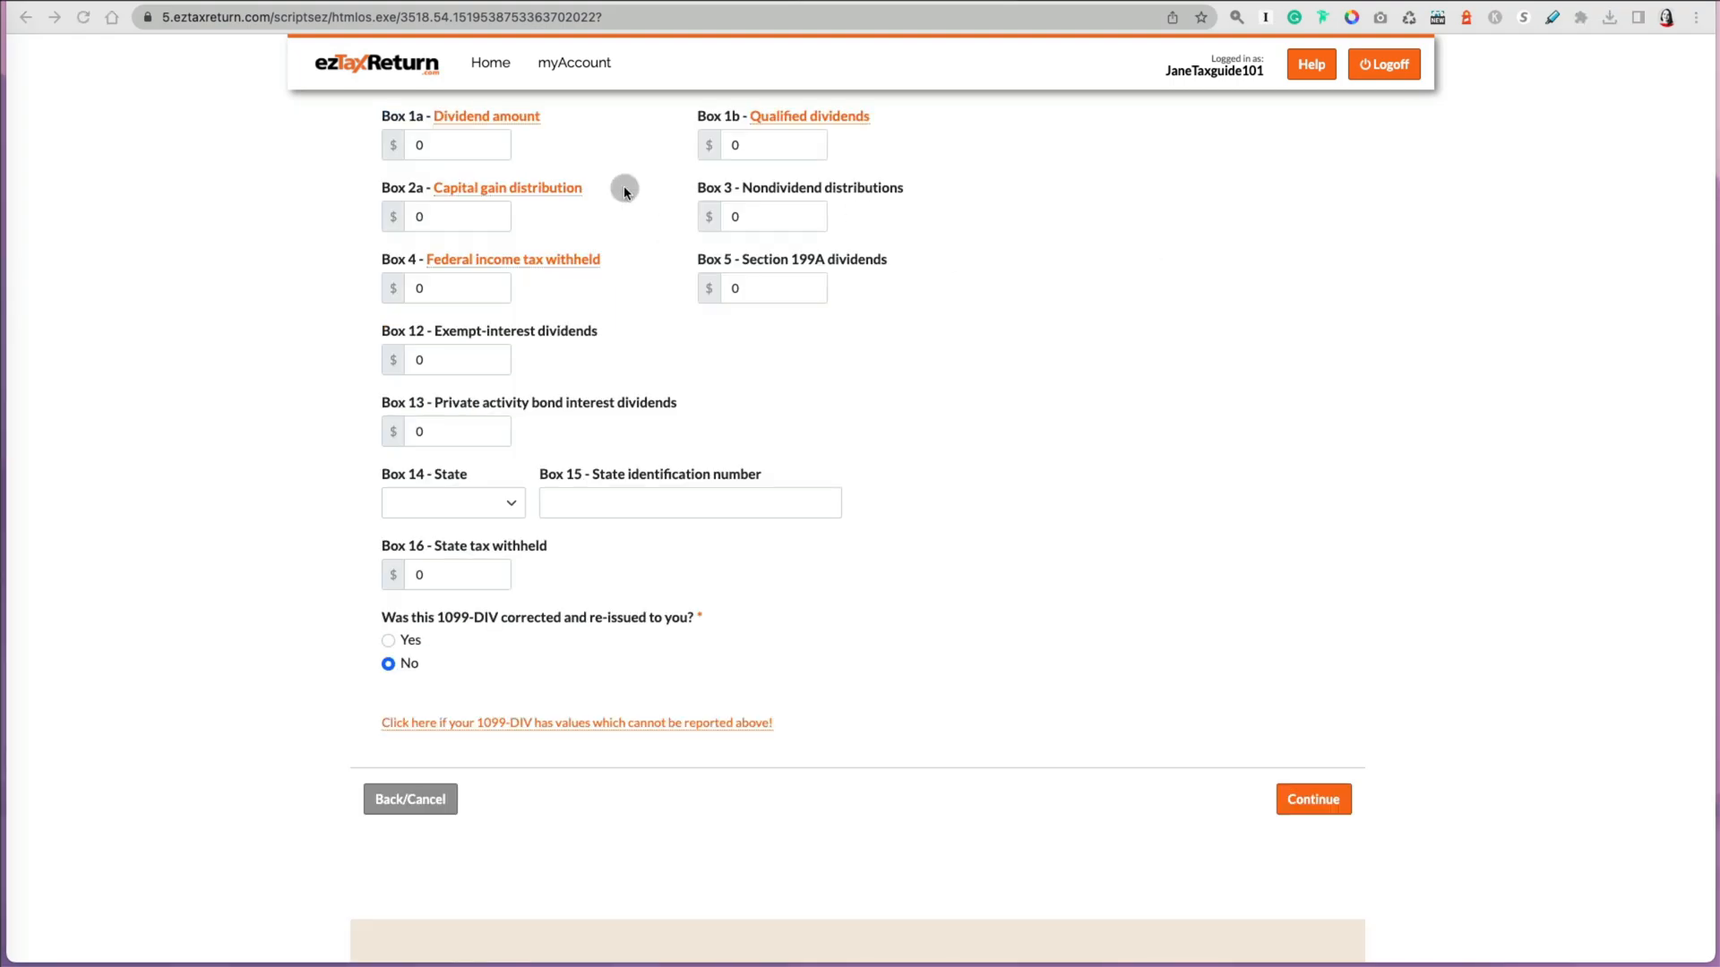
Step: Enter 250 as Box 1a dividend amount and 150 as Box 1b qualified dividends on the 1099-DIV form and continue
click(488, 117)
click(1082, 211)
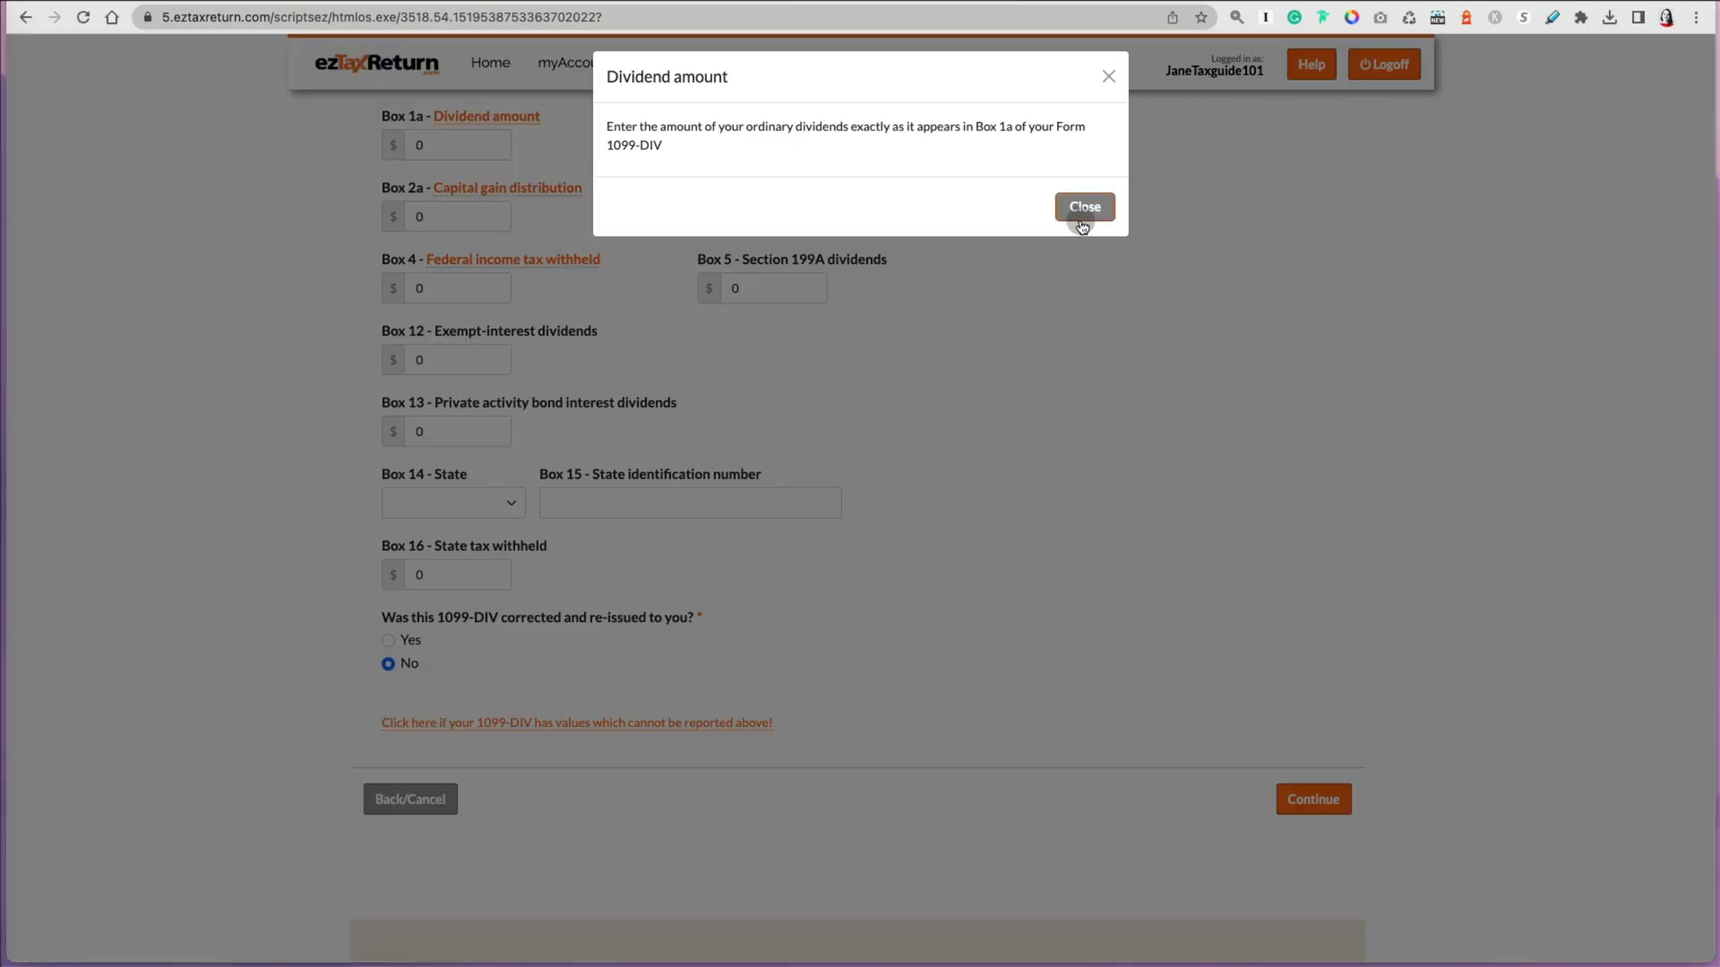
click(424, 145)
drag(425, 145, 407, 145)
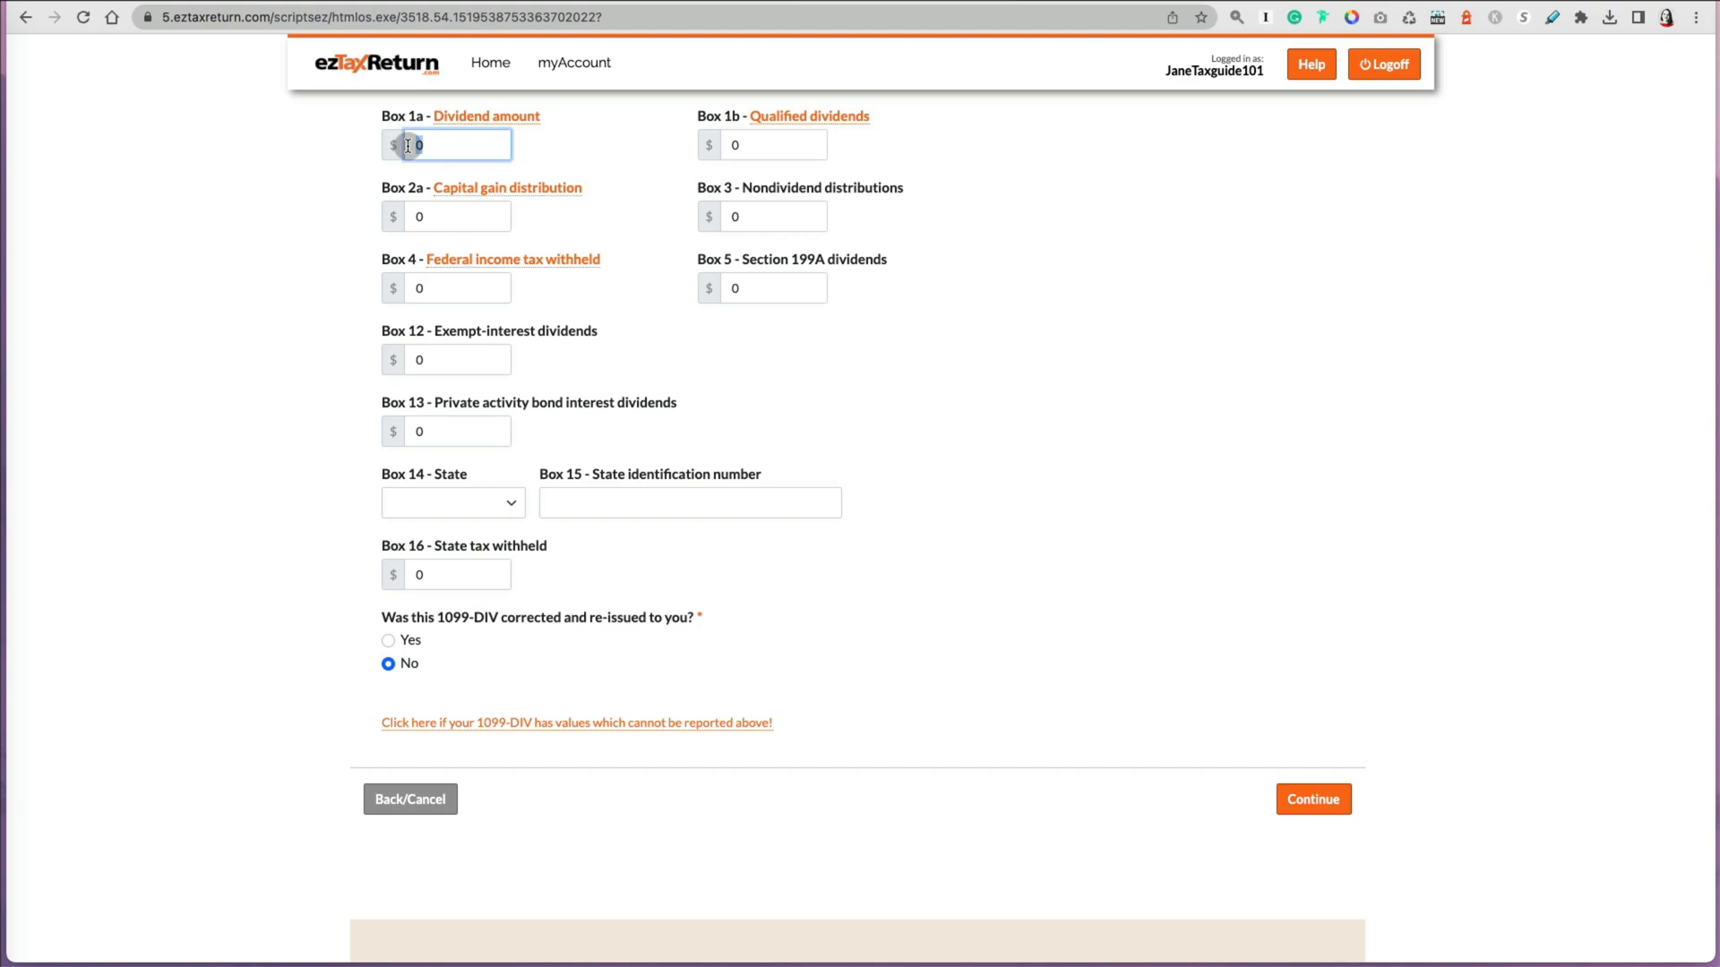
text(250)
key(Tab)
text(150)
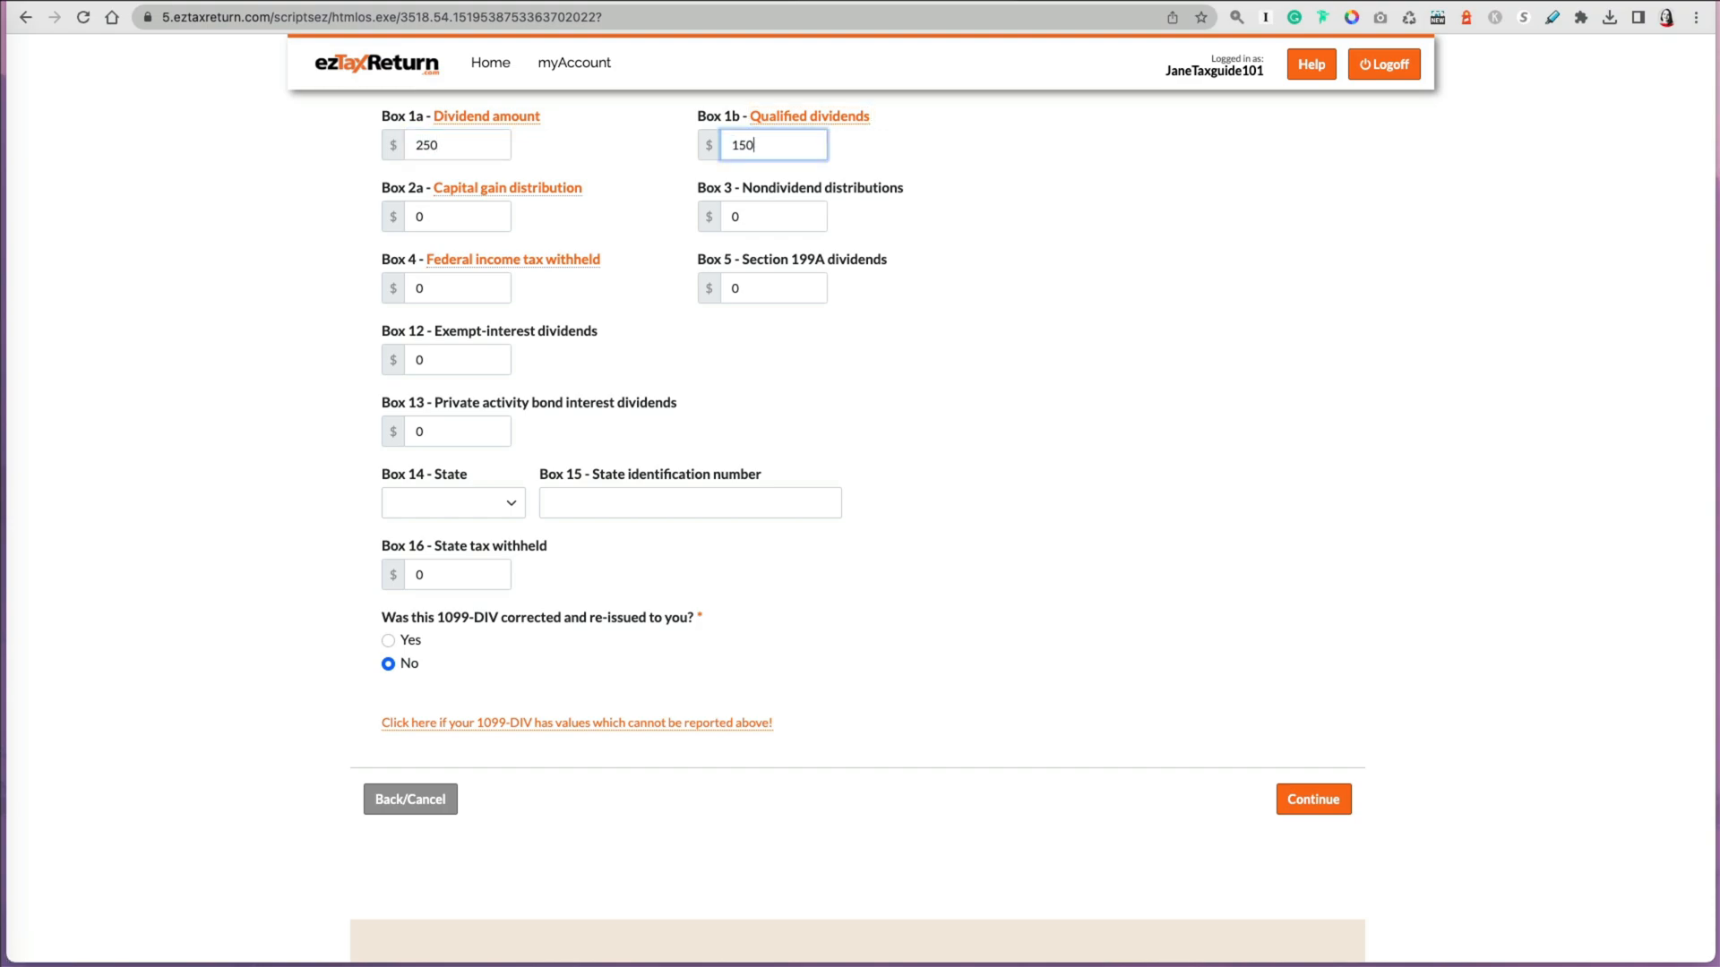
key(Tab)
click(873, 358)
click(1300, 792)
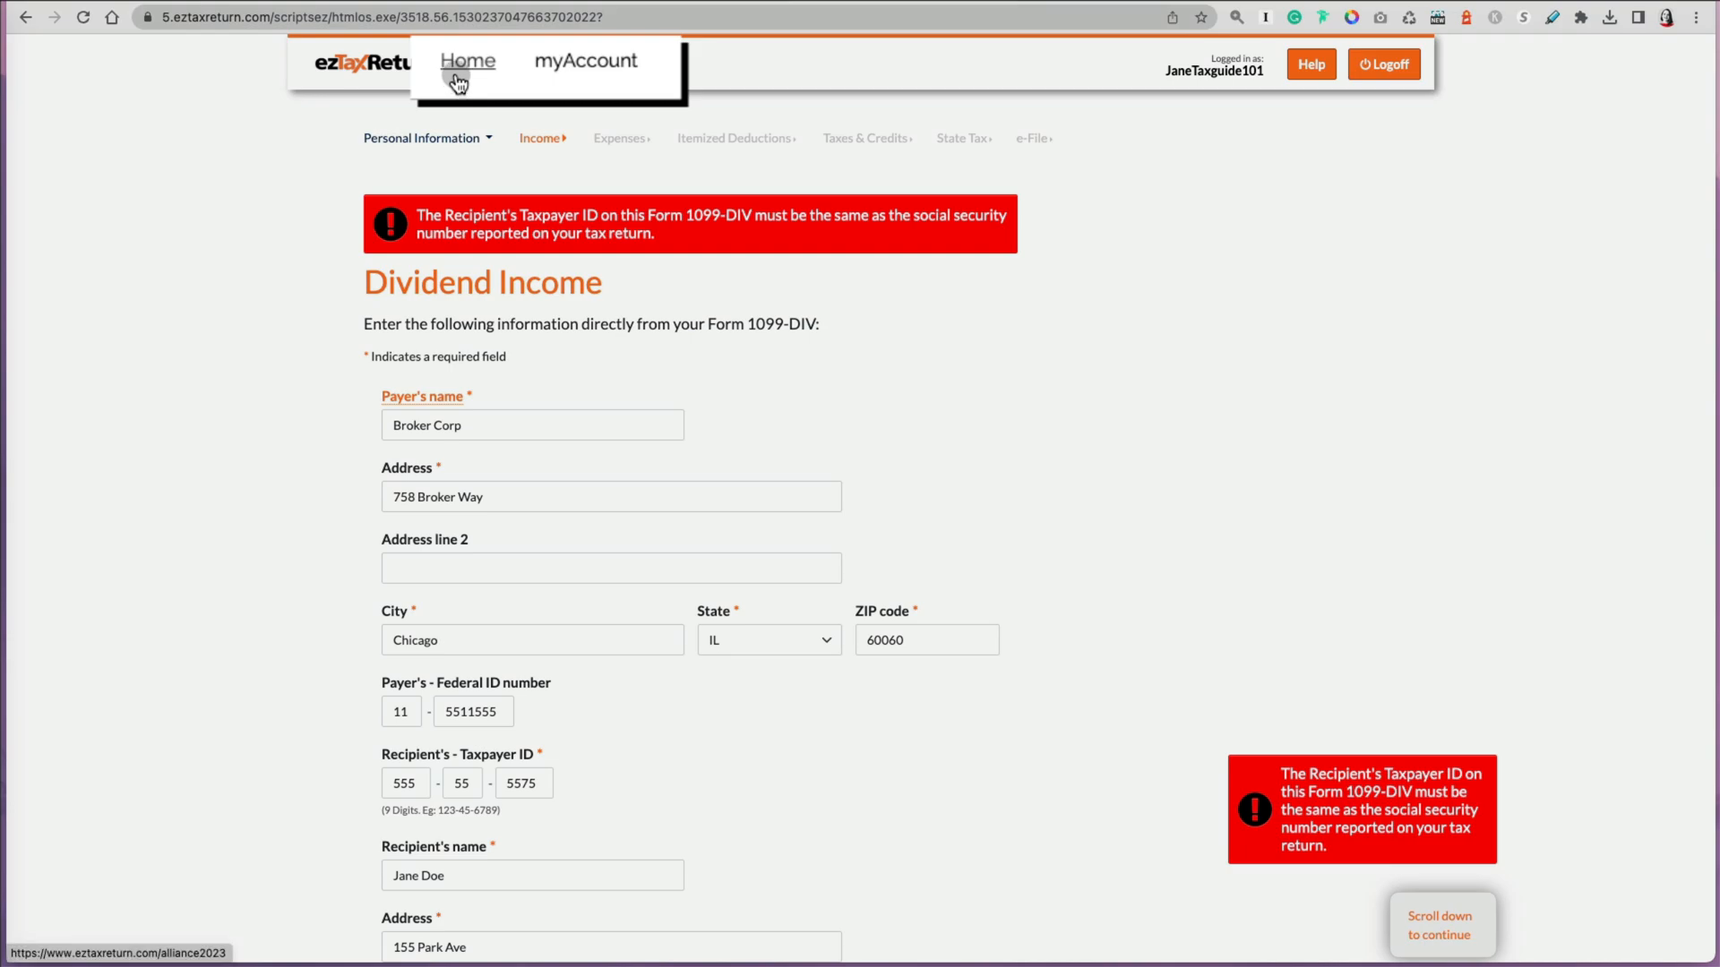
Step: Resume the 2022 federal return from the account page and move through the Income section to the Form 1099-K question
click(484, 64)
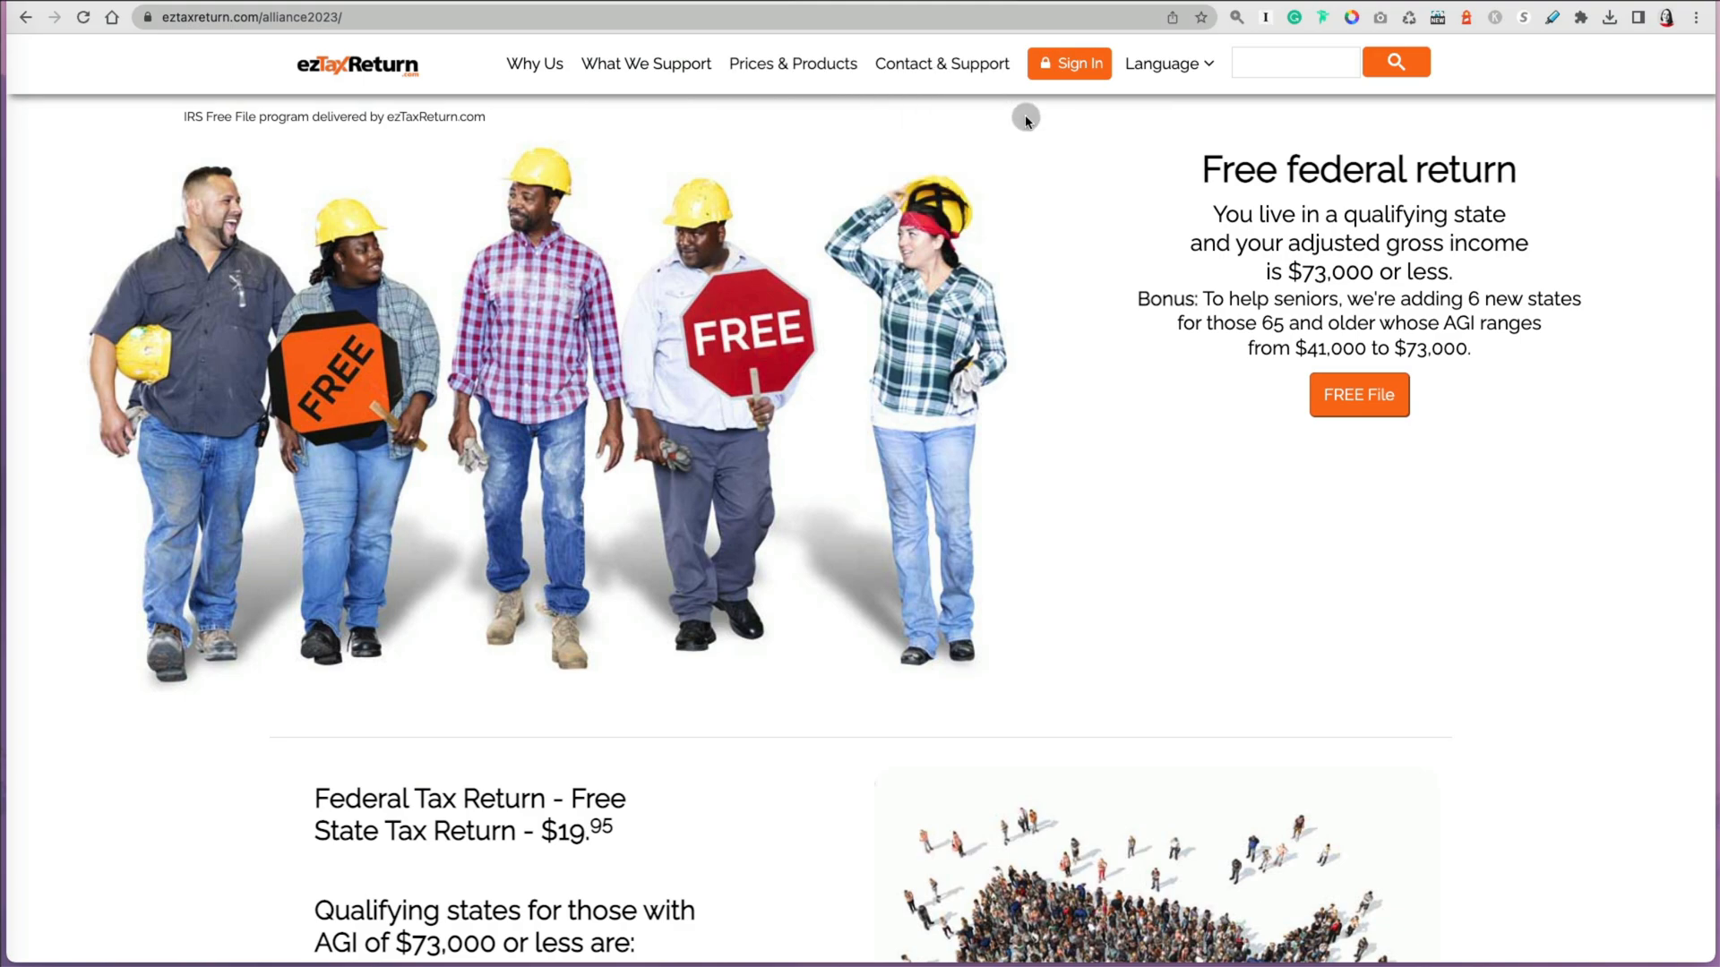
click(1075, 74)
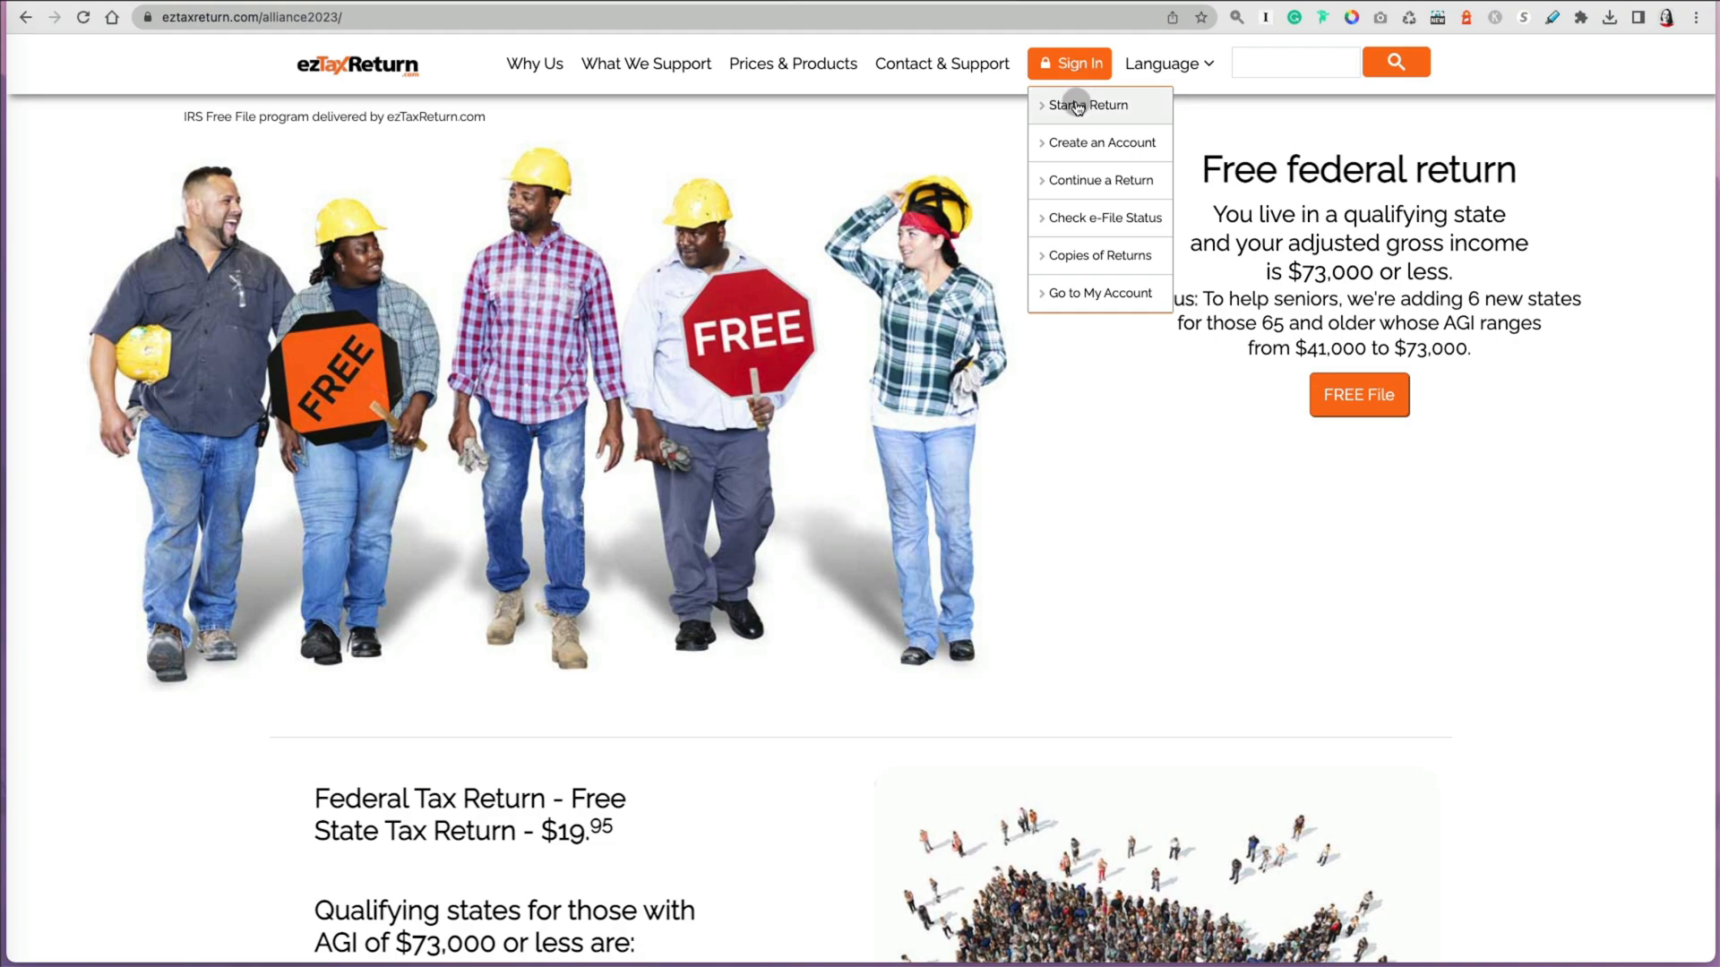
click(1081, 184)
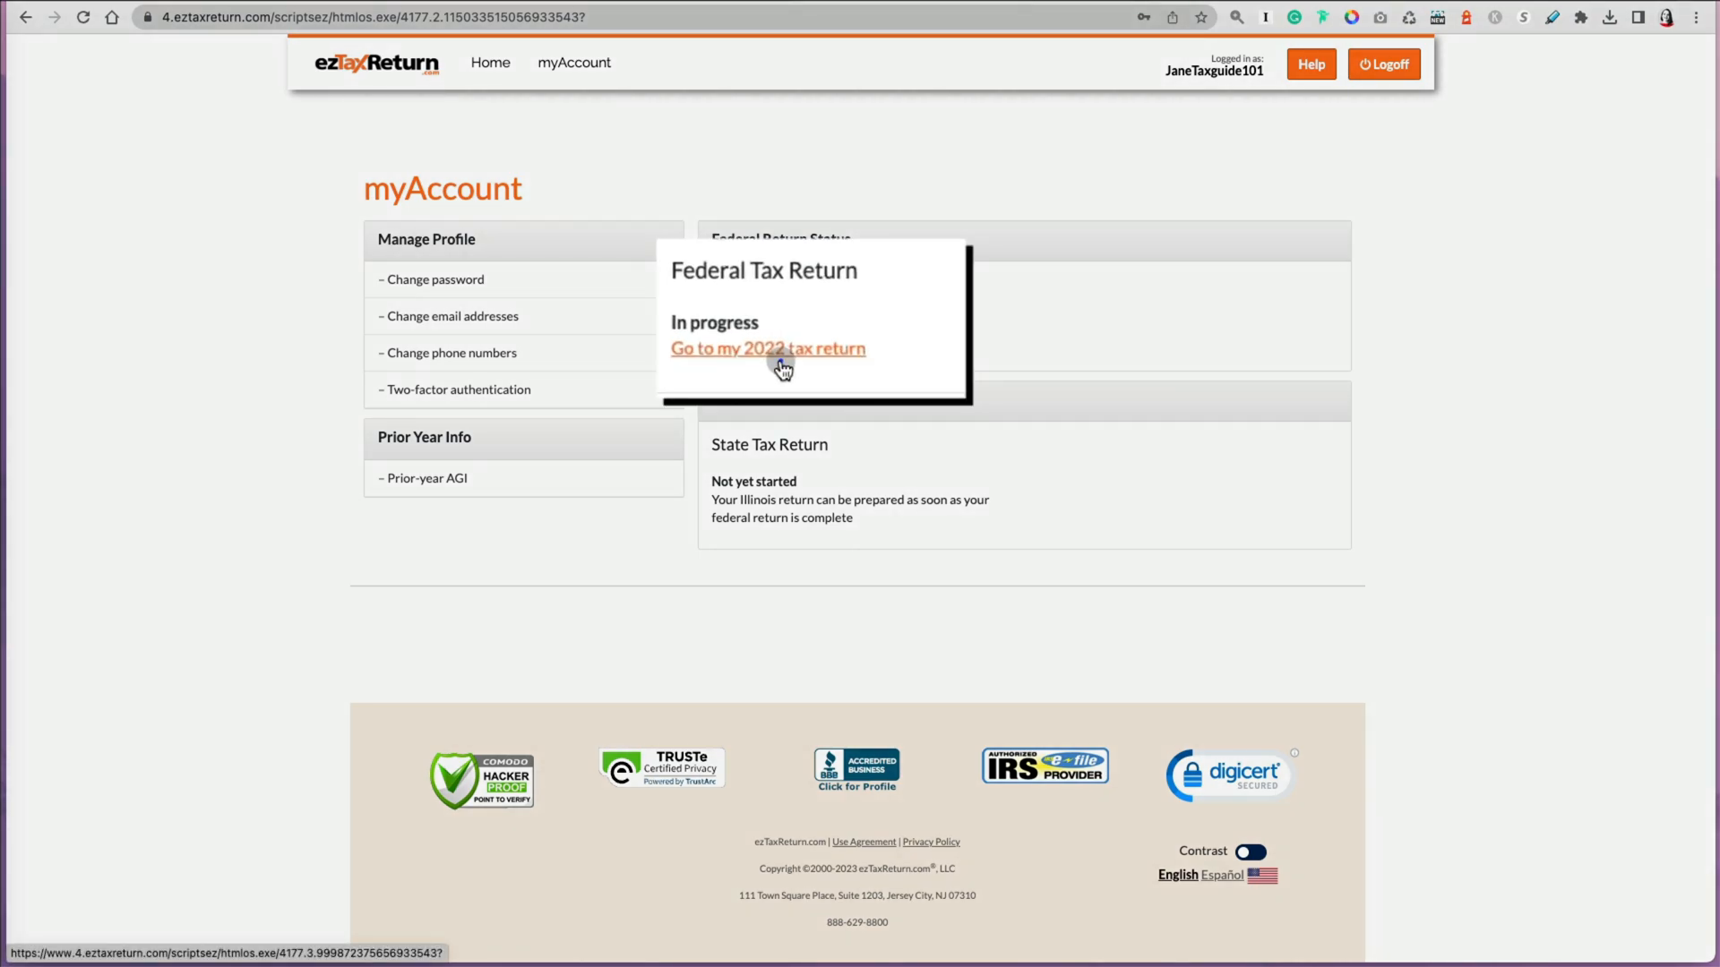
click(789, 351)
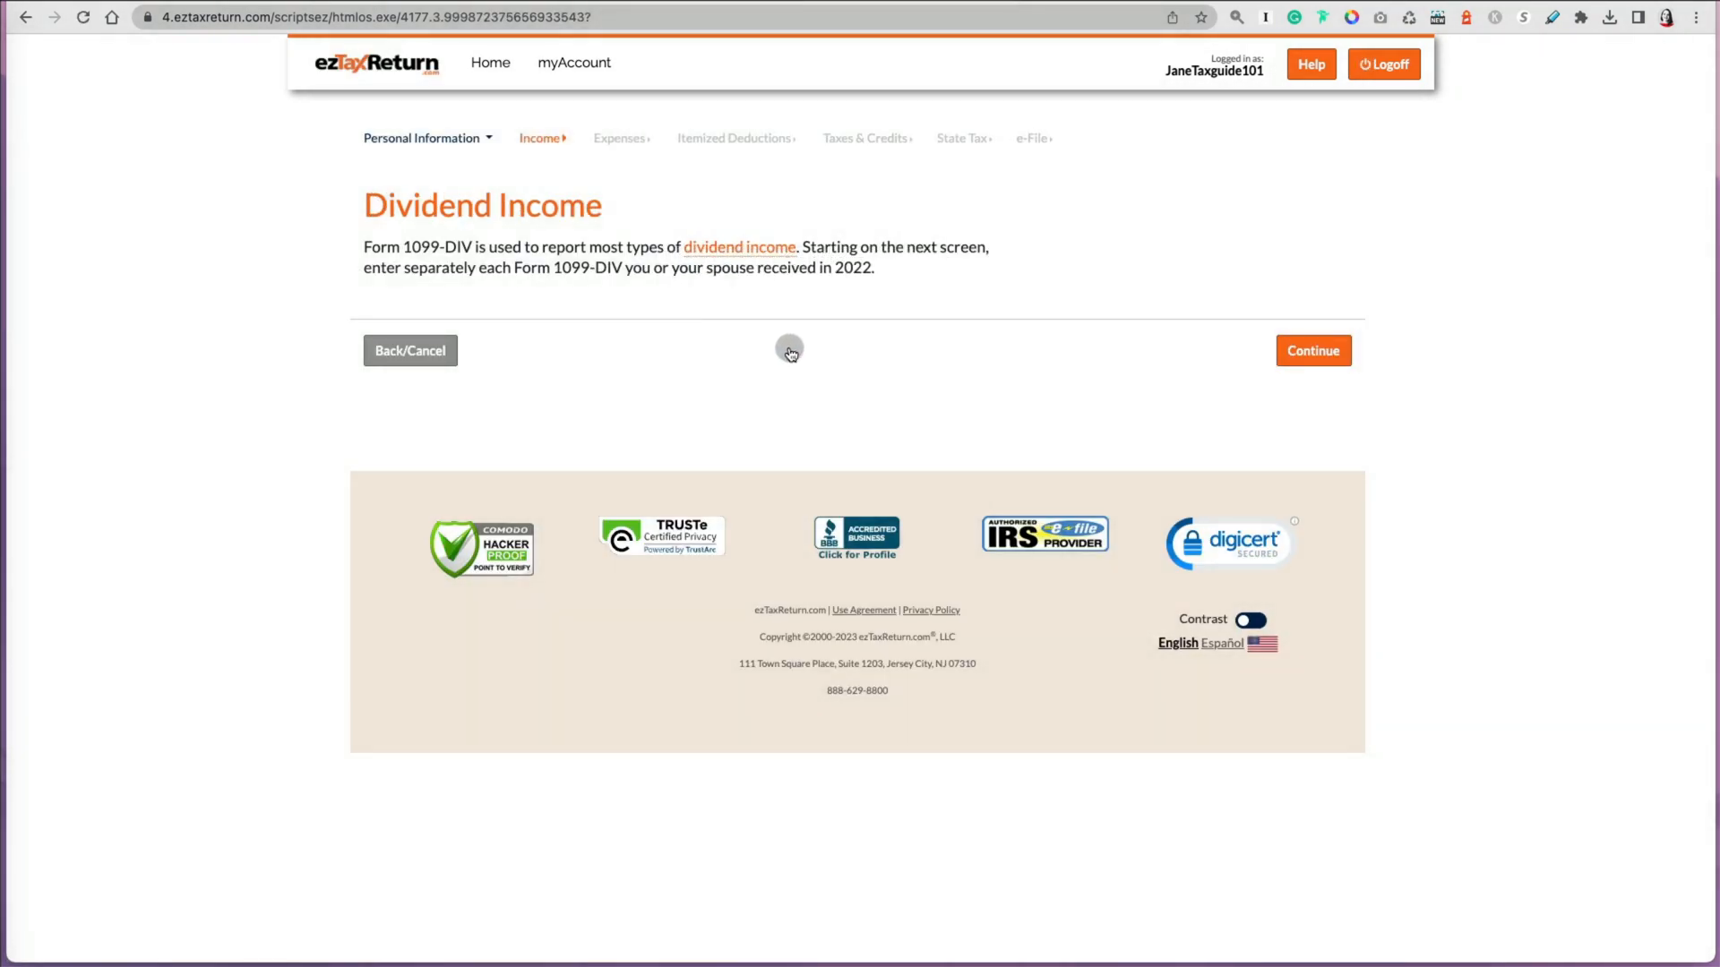
click(581, 64)
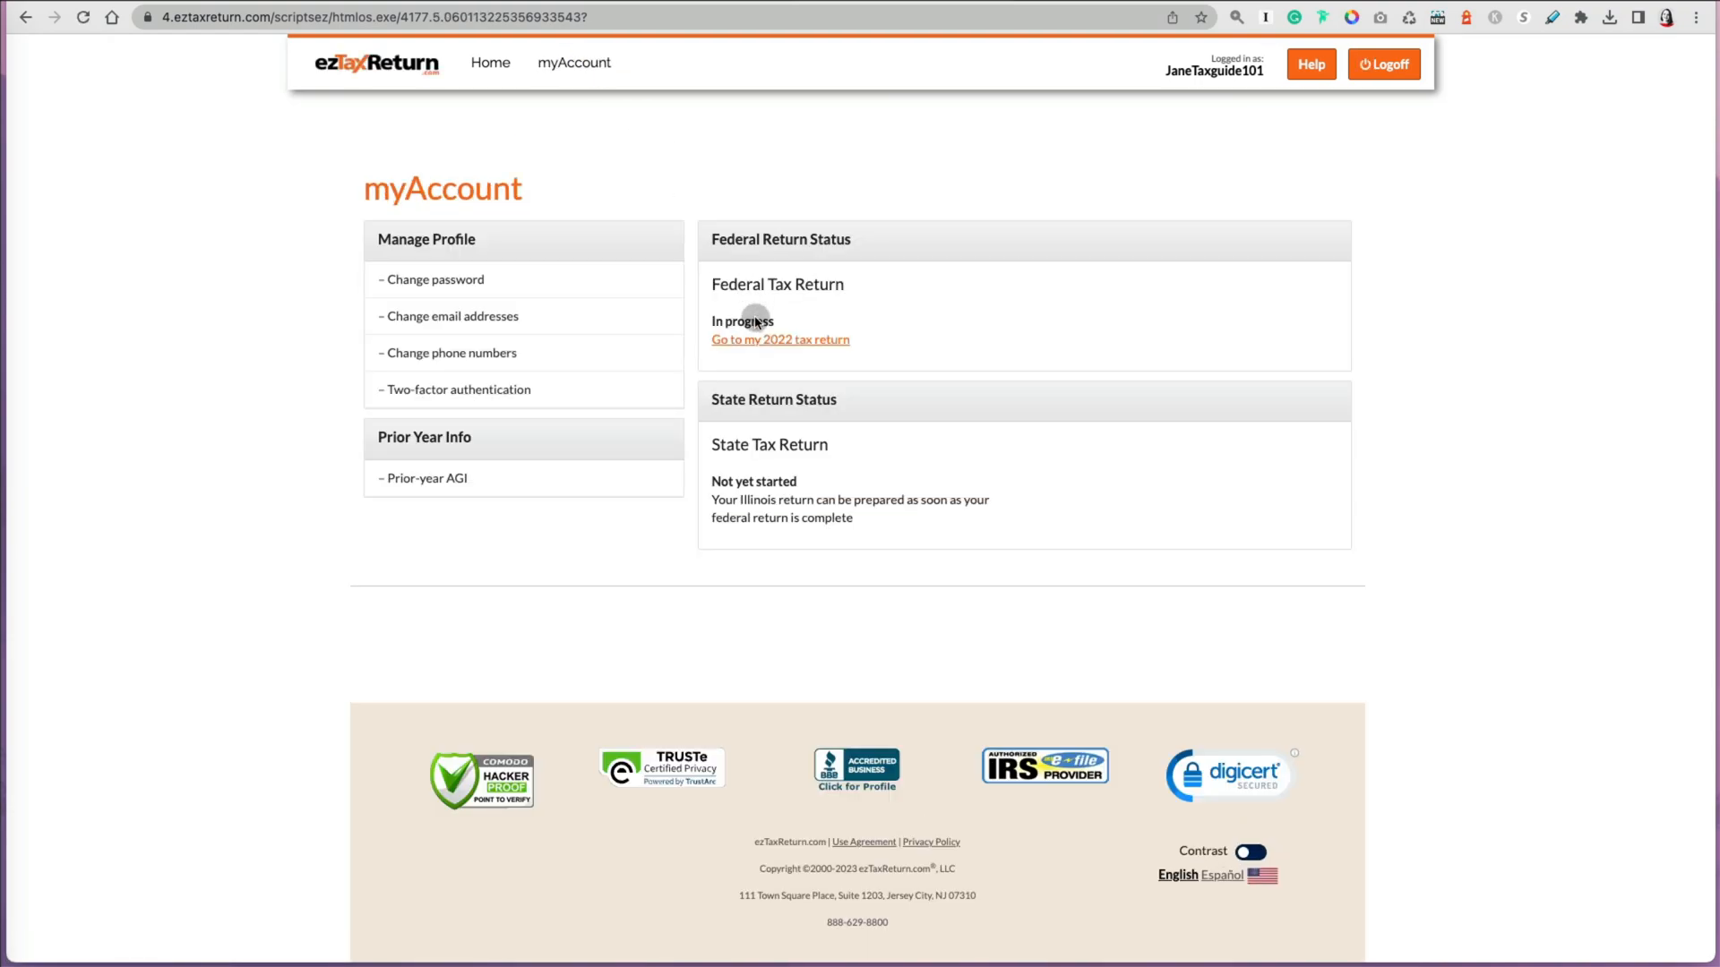
click(768, 342)
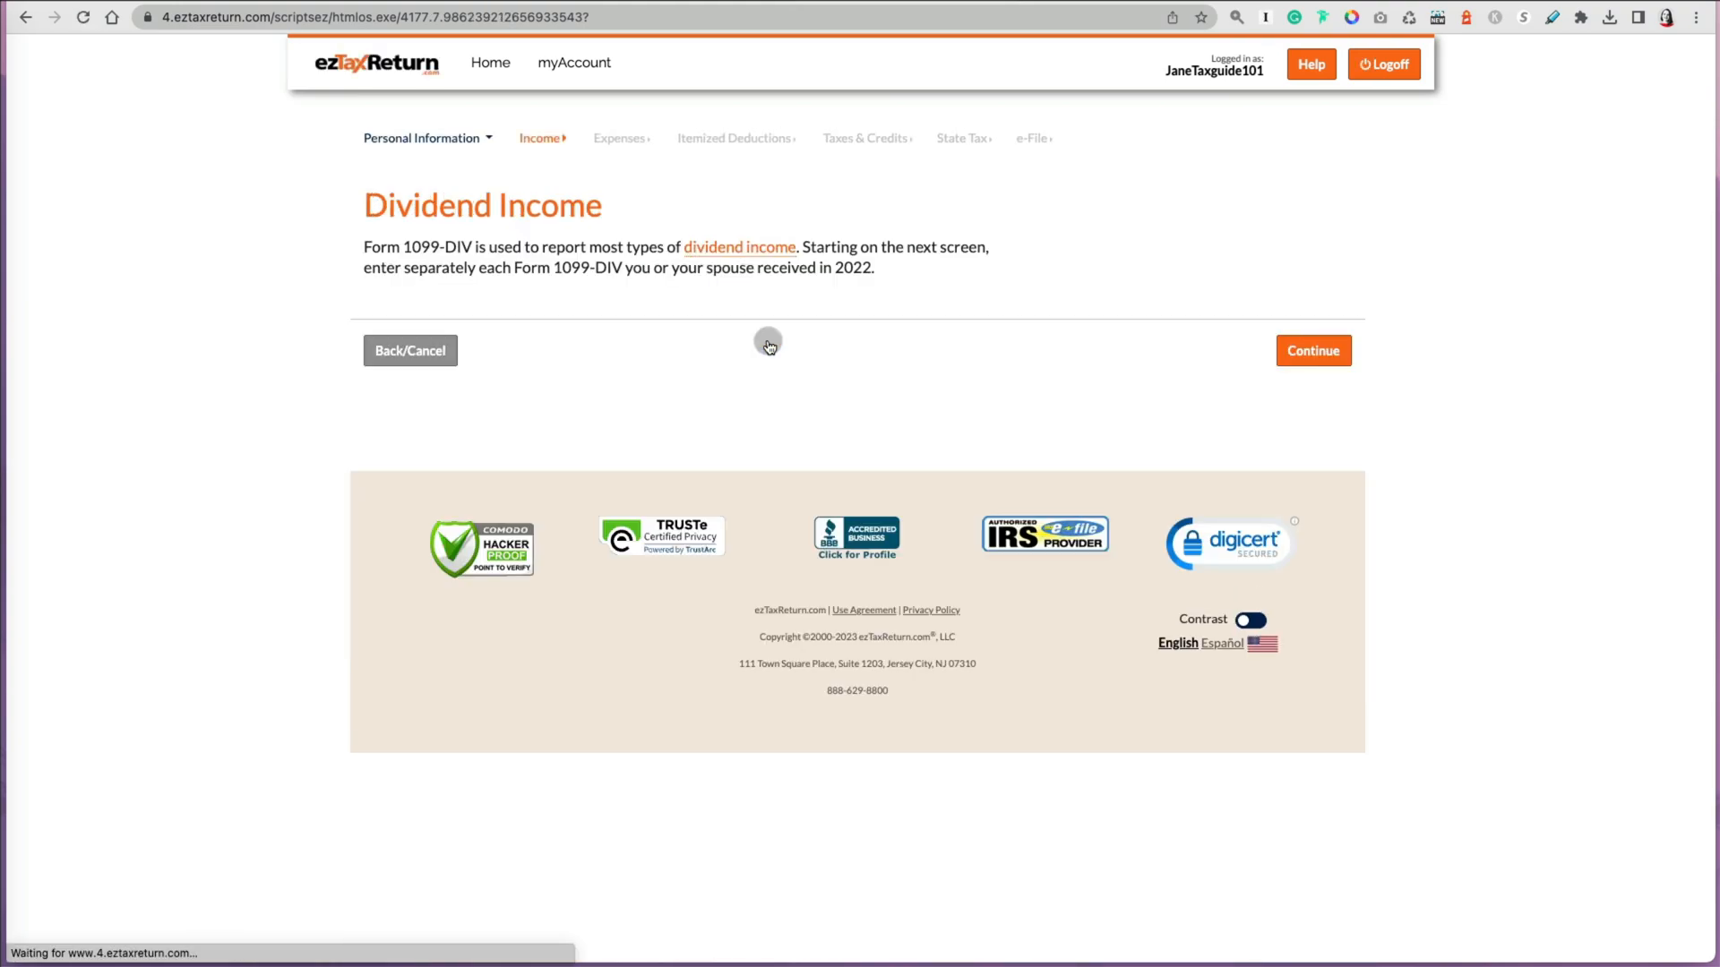
click(544, 144)
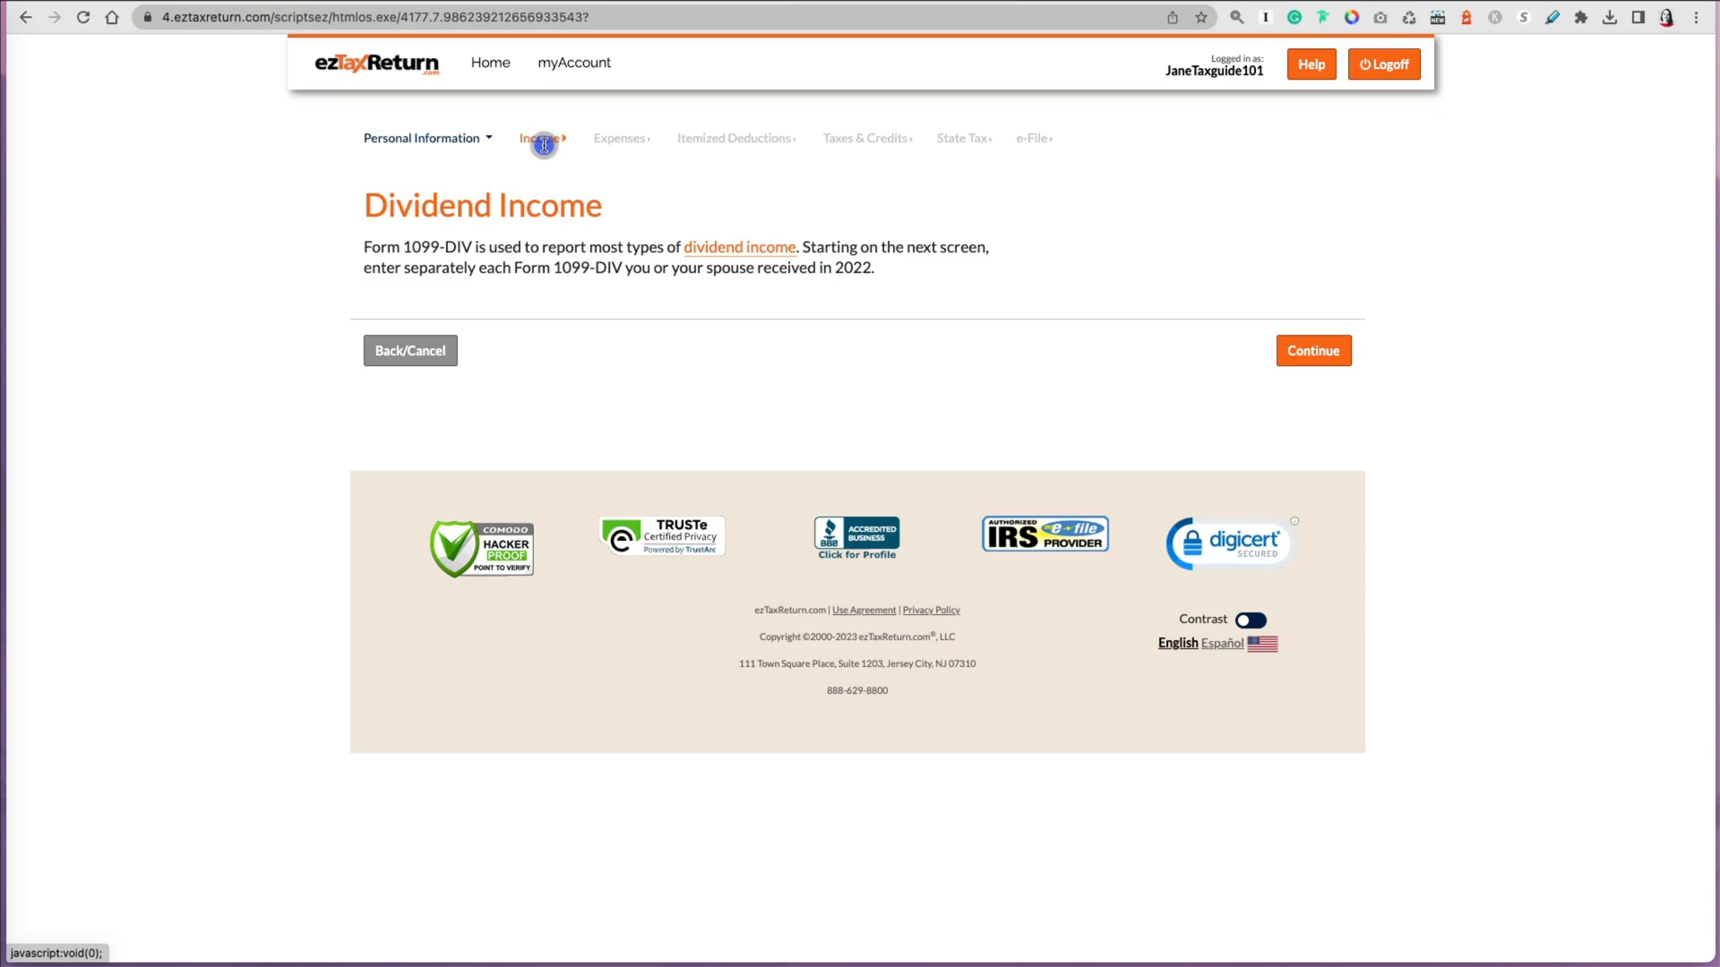
click(457, 140)
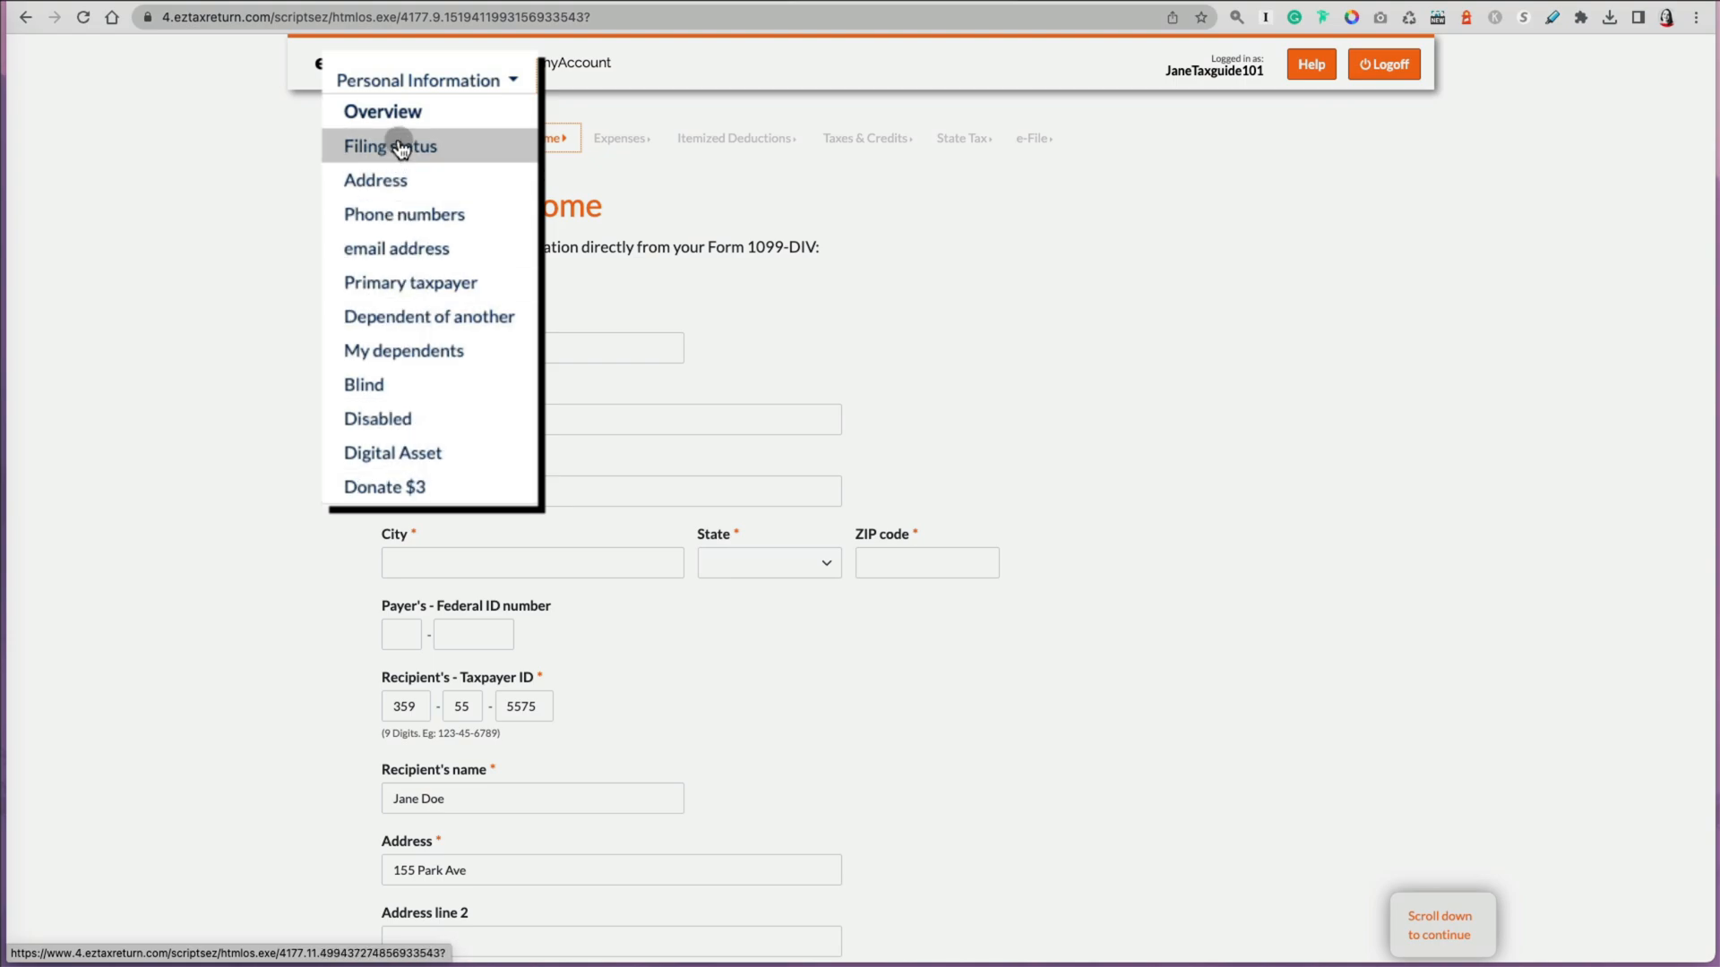
click(394, 283)
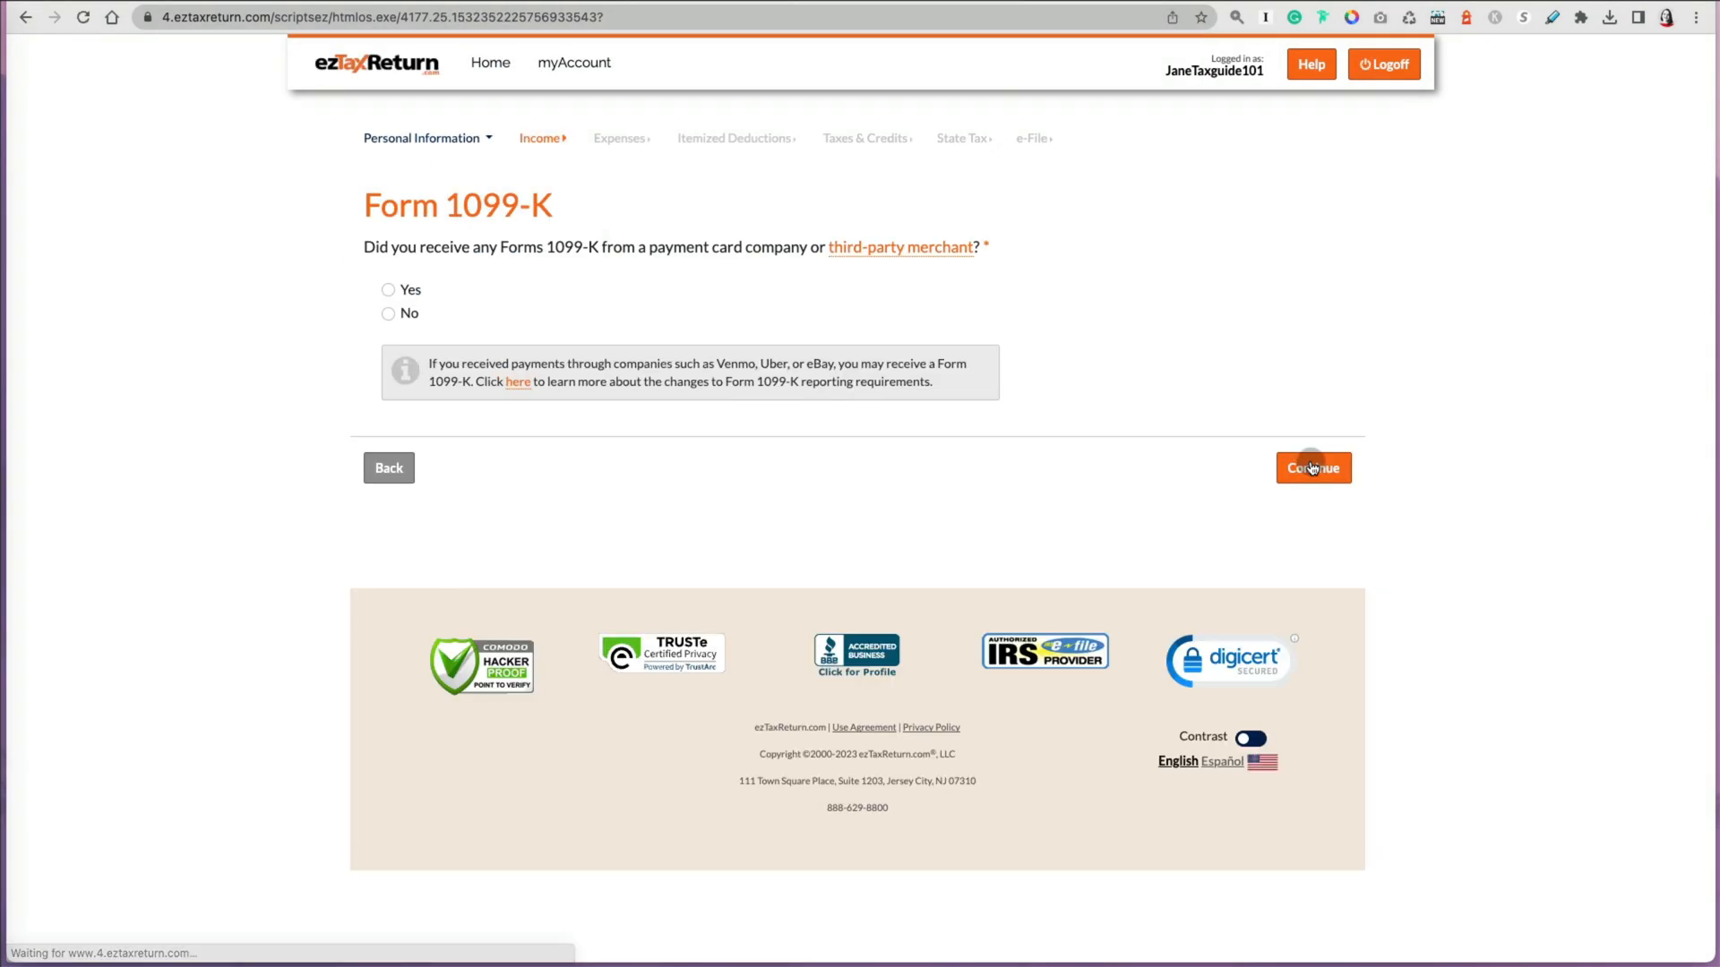
Step: Answer No to receiving Forms 1099-K, answer Yes to capital gains or losses, and continue to the asset entry form
click(388, 314)
click(1313, 469)
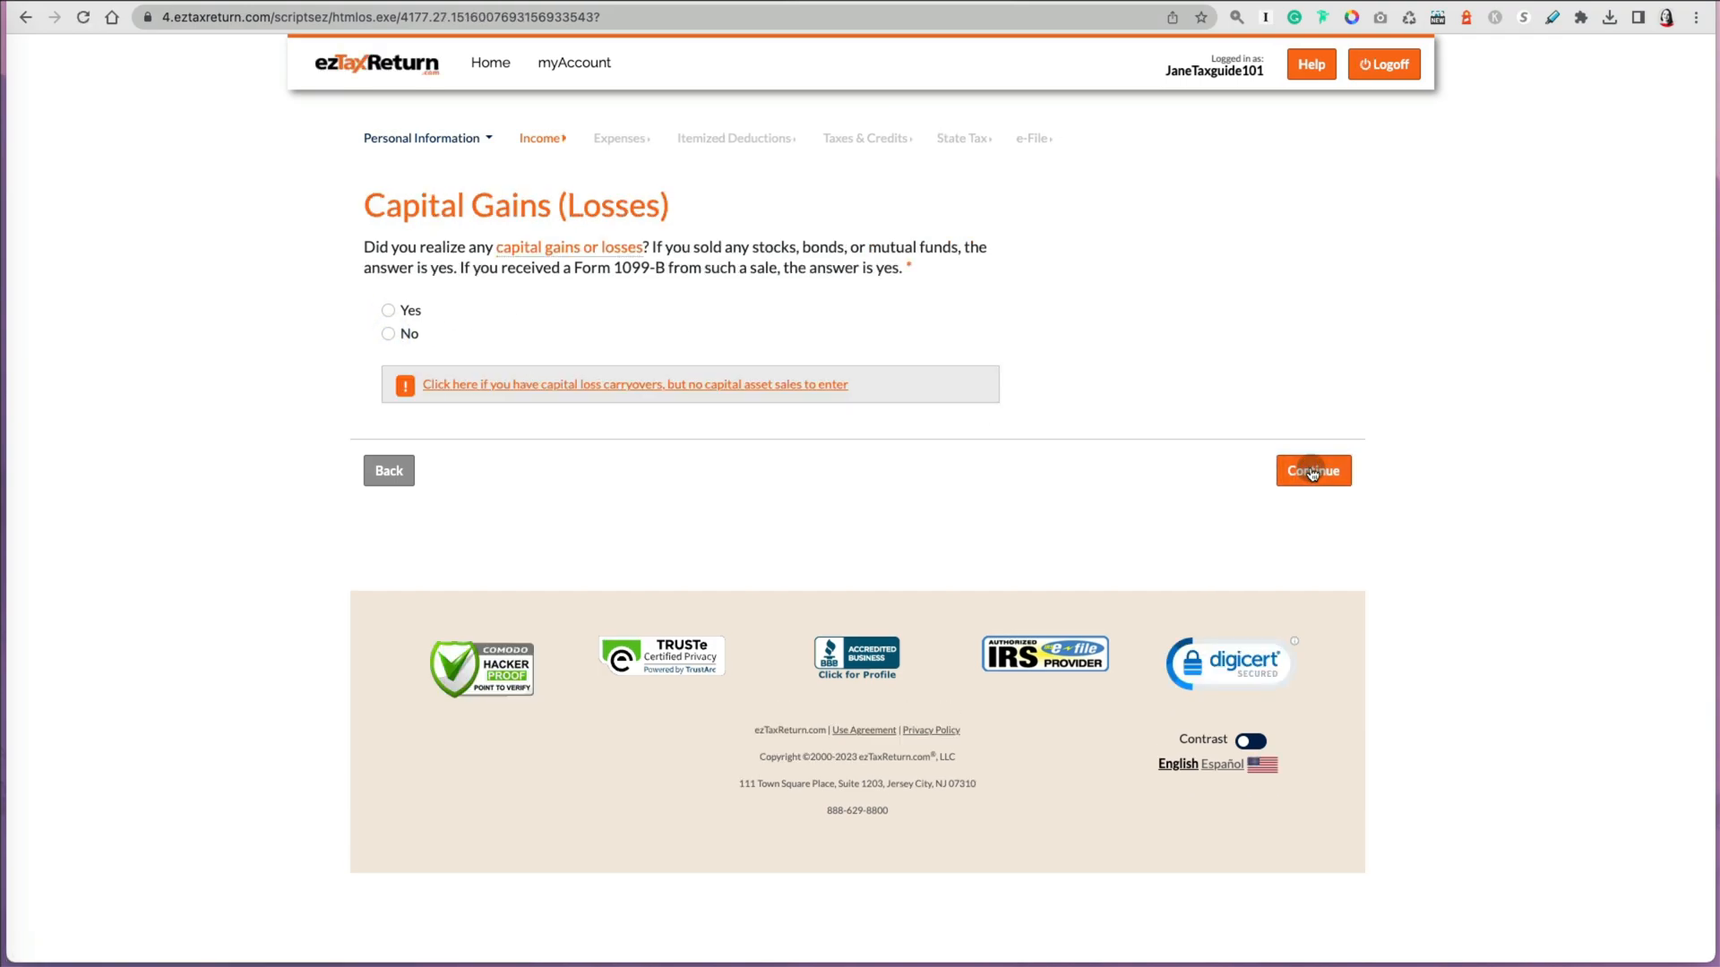
click(388, 311)
click(1315, 472)
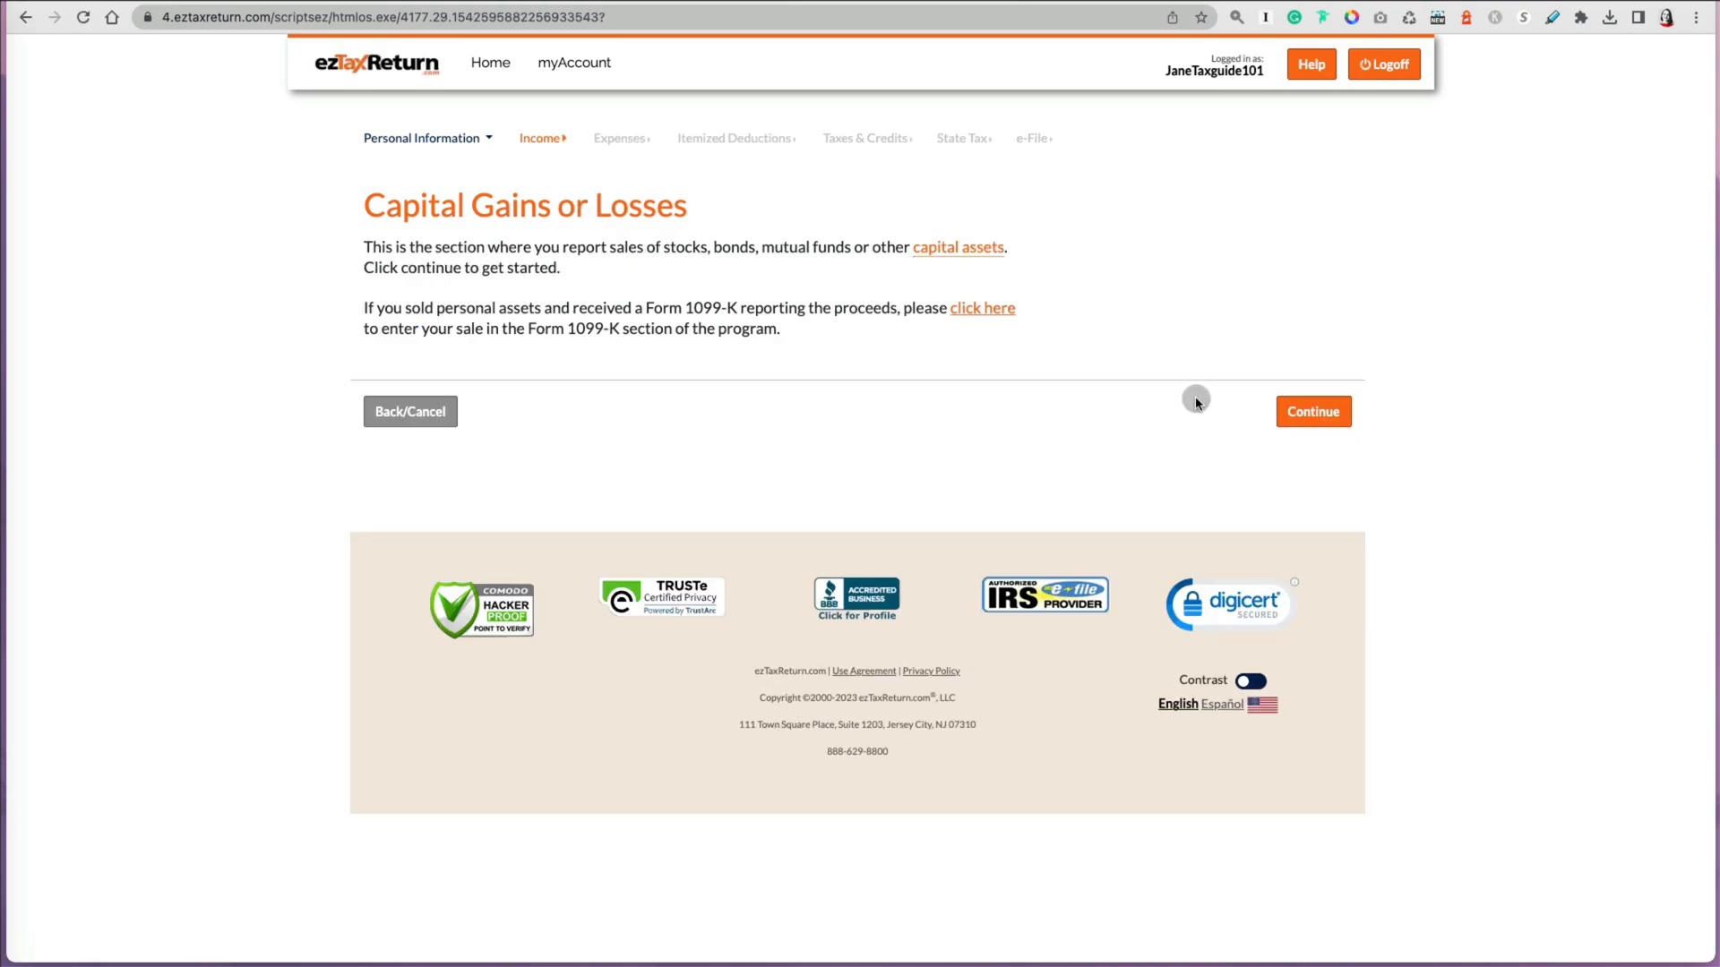
click(1299, 424)
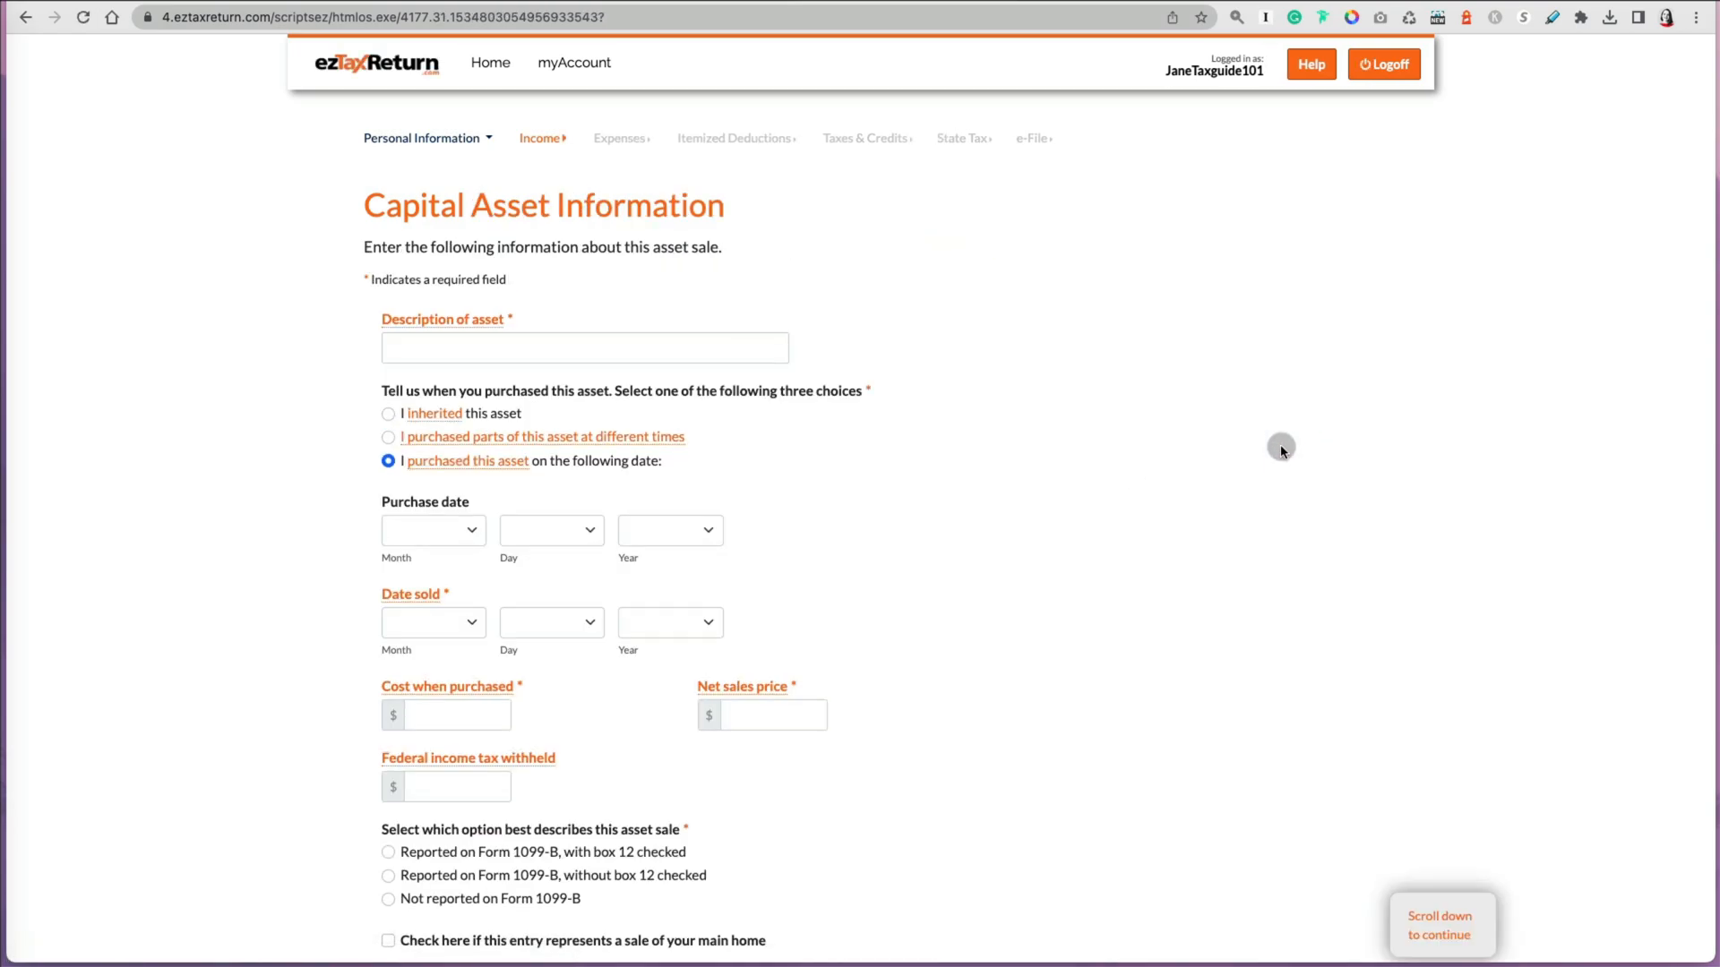
Step: Describe the asset as XYZ Long-Term Stock and set its purchase date to March 04, 2010
click(710, 356)
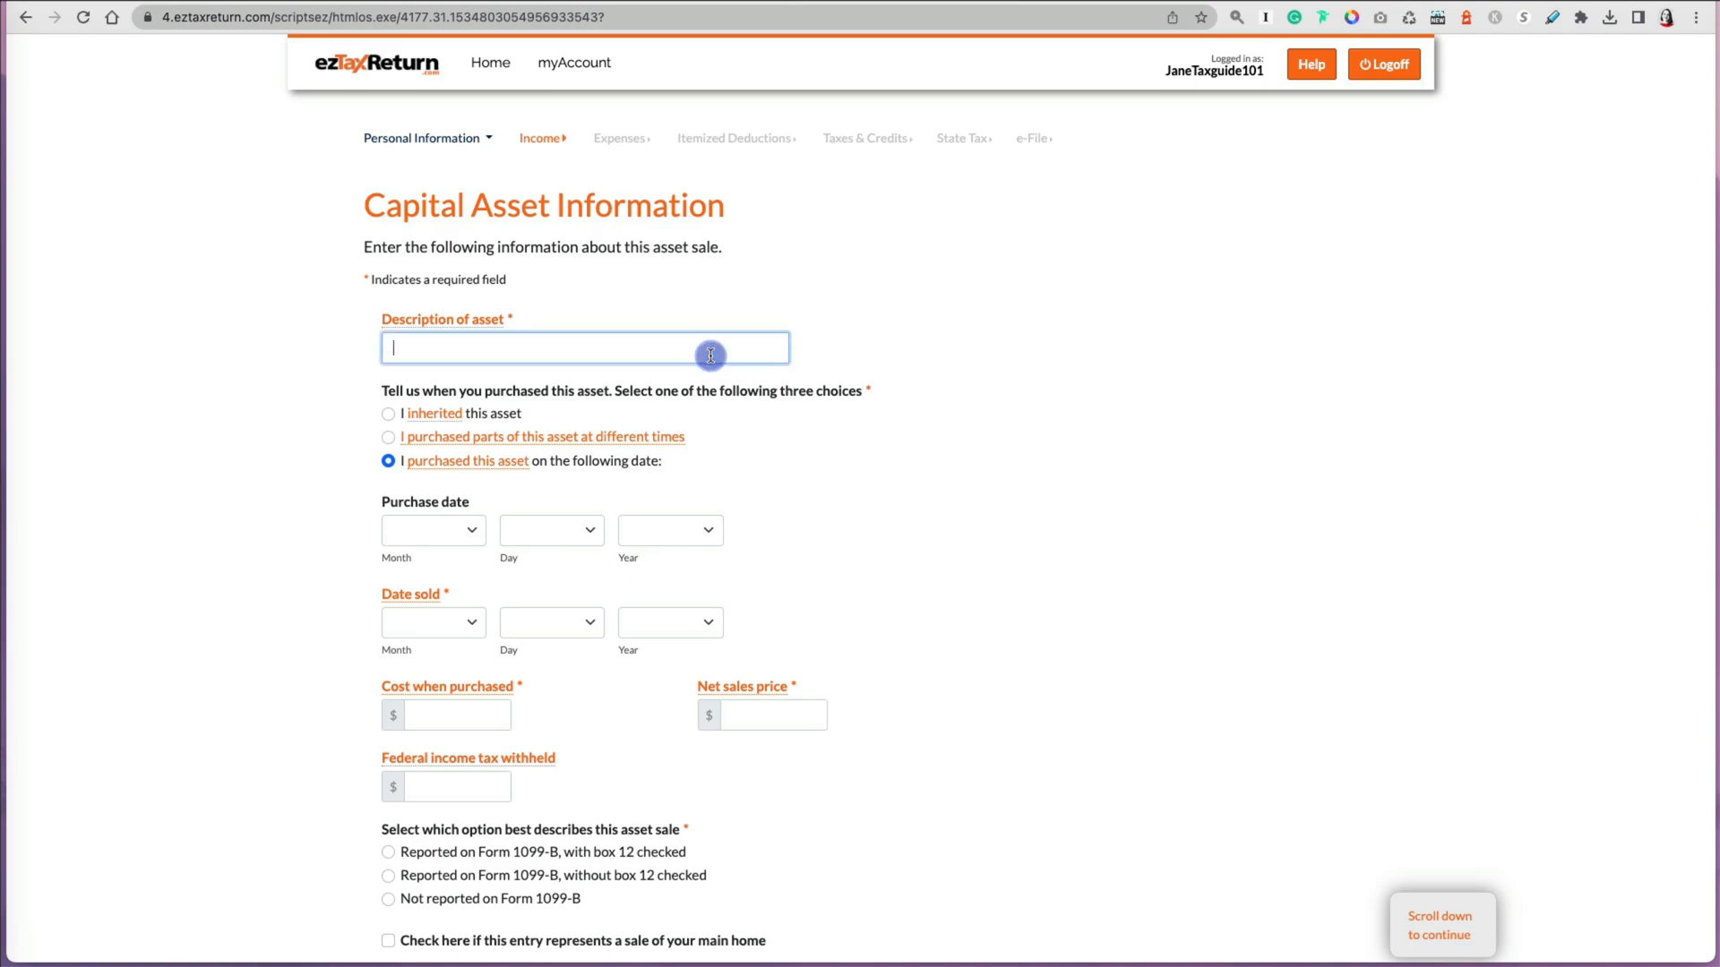
text(XYZ Long-Term Stock)
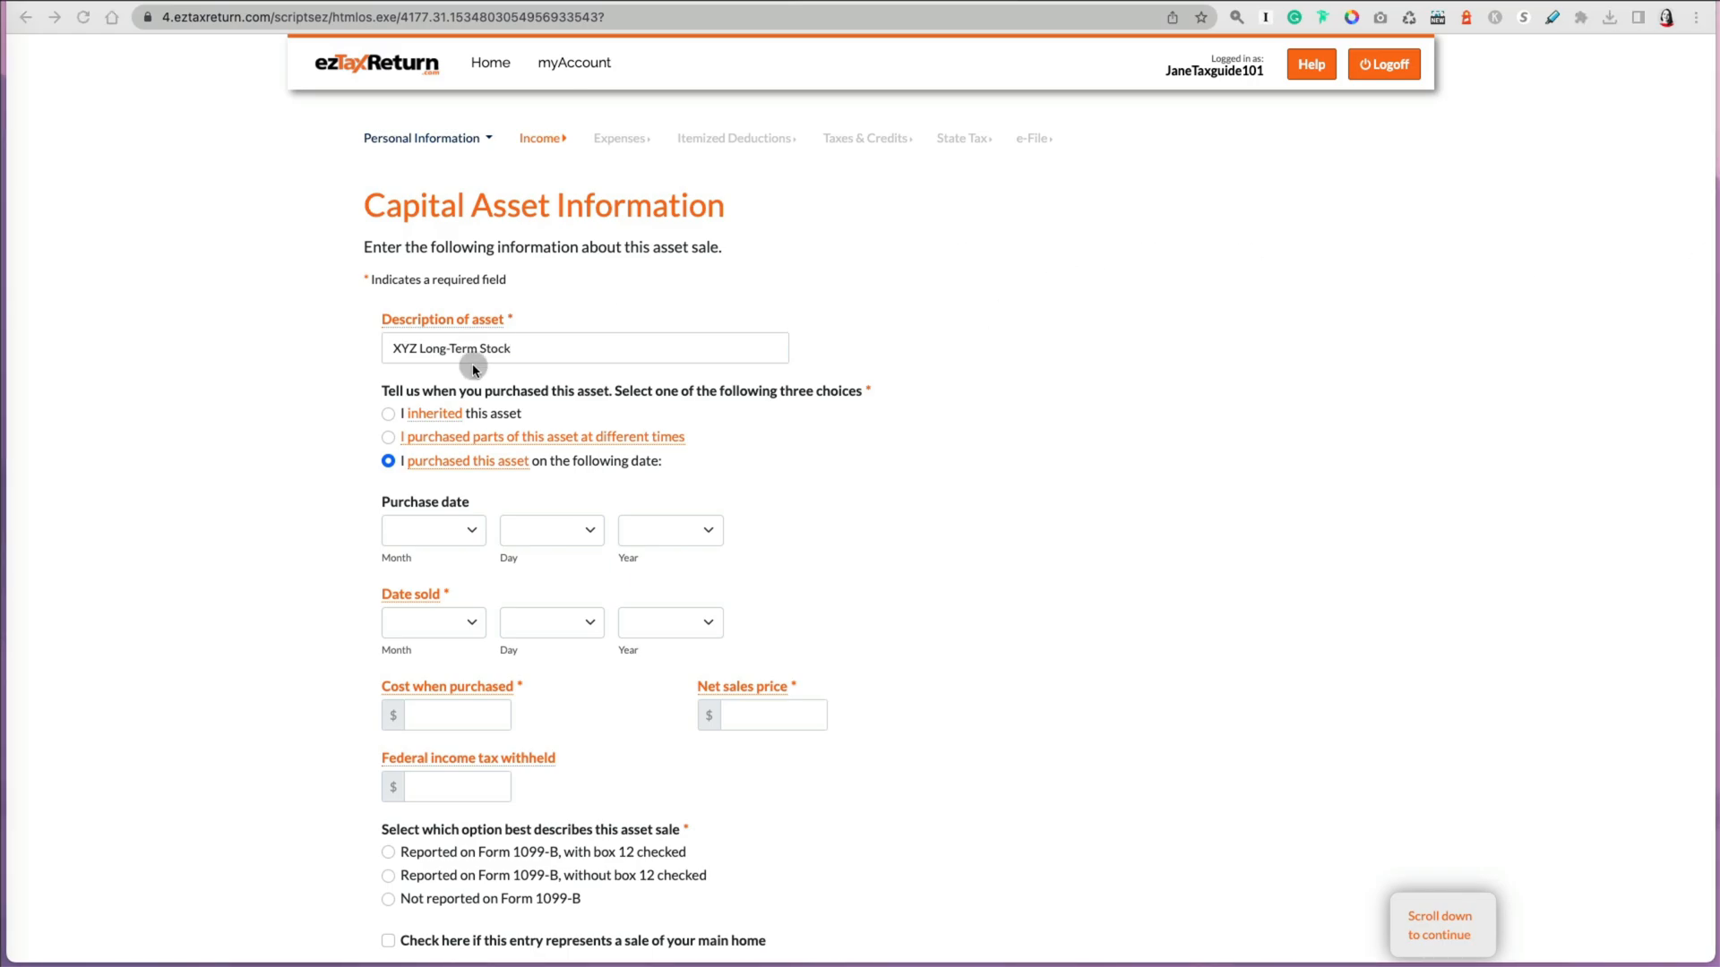
click(473, 532)
click(411, 595)
click(573, 530)
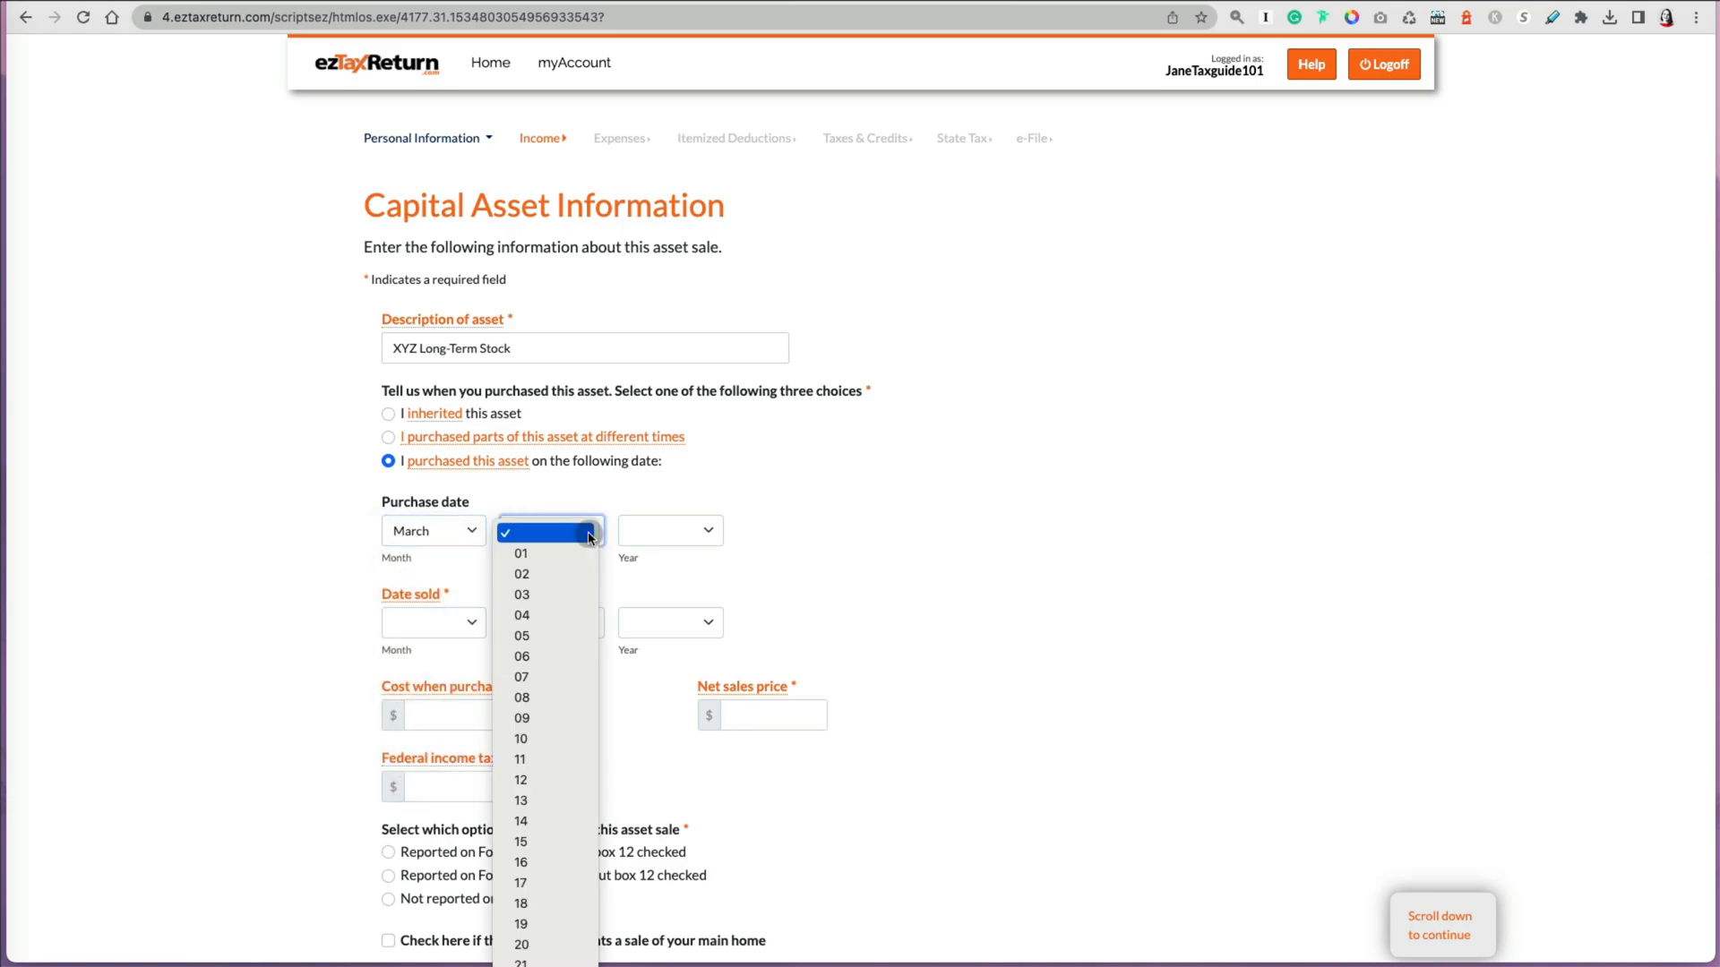
click(554, 608)
click(707, 534)
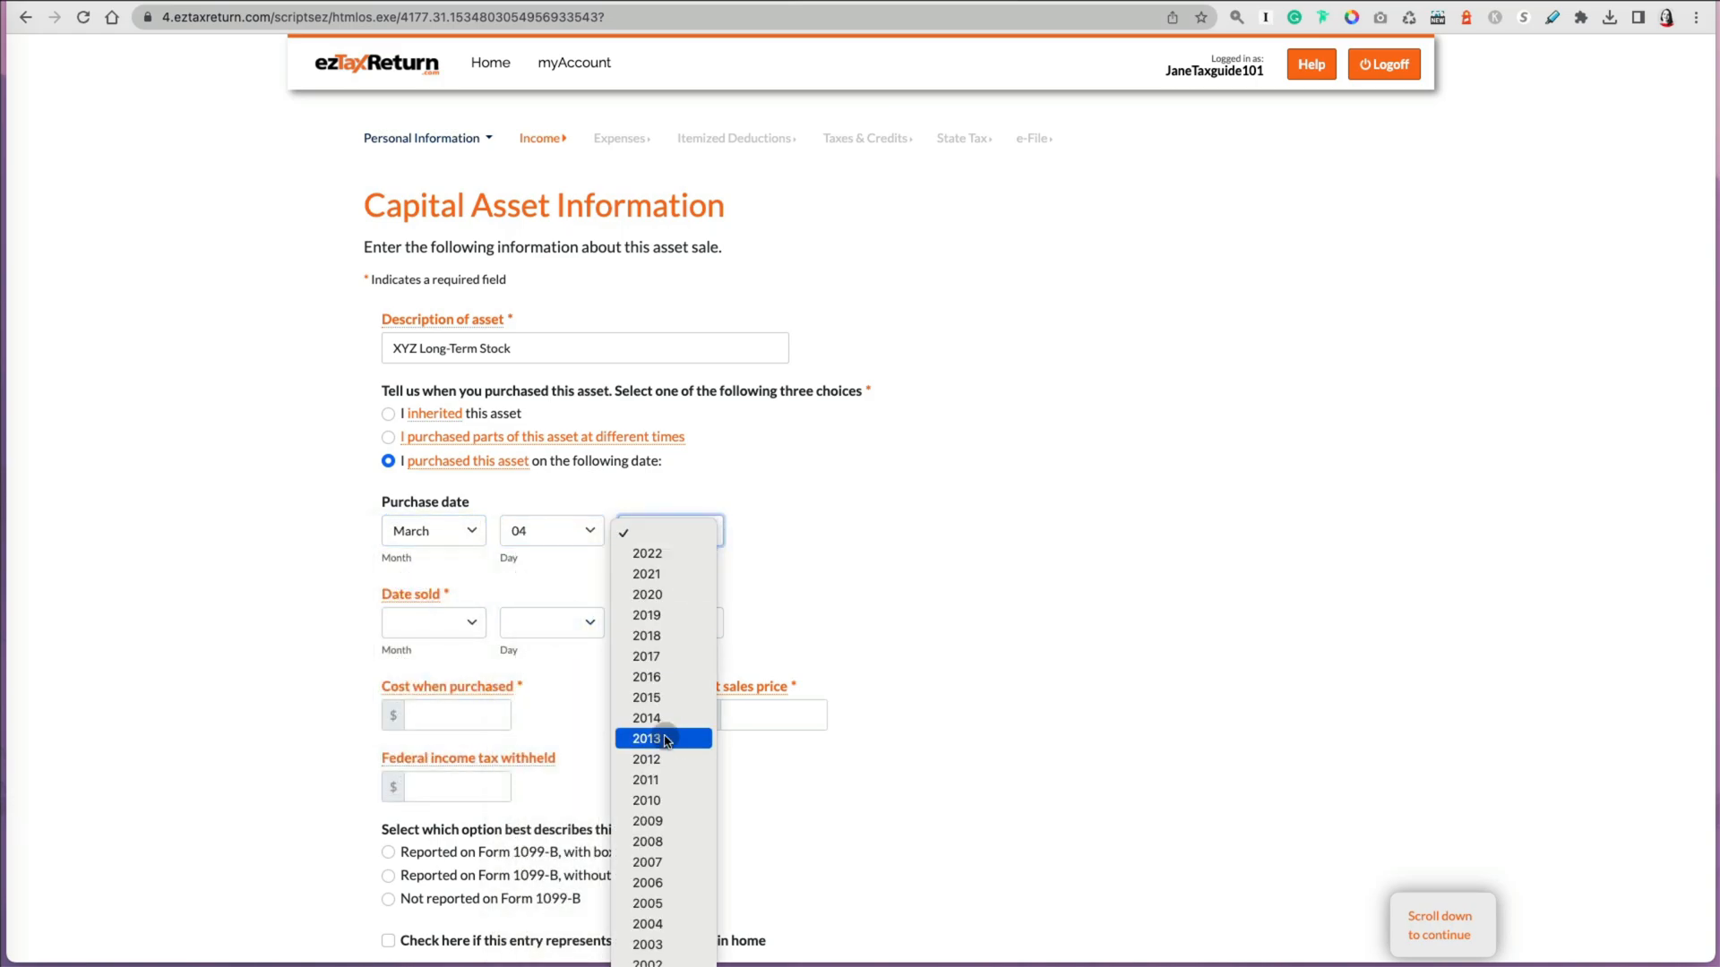
click(663, 804)
Step: Set the date sold to April 10, 2022
click(473, 621)
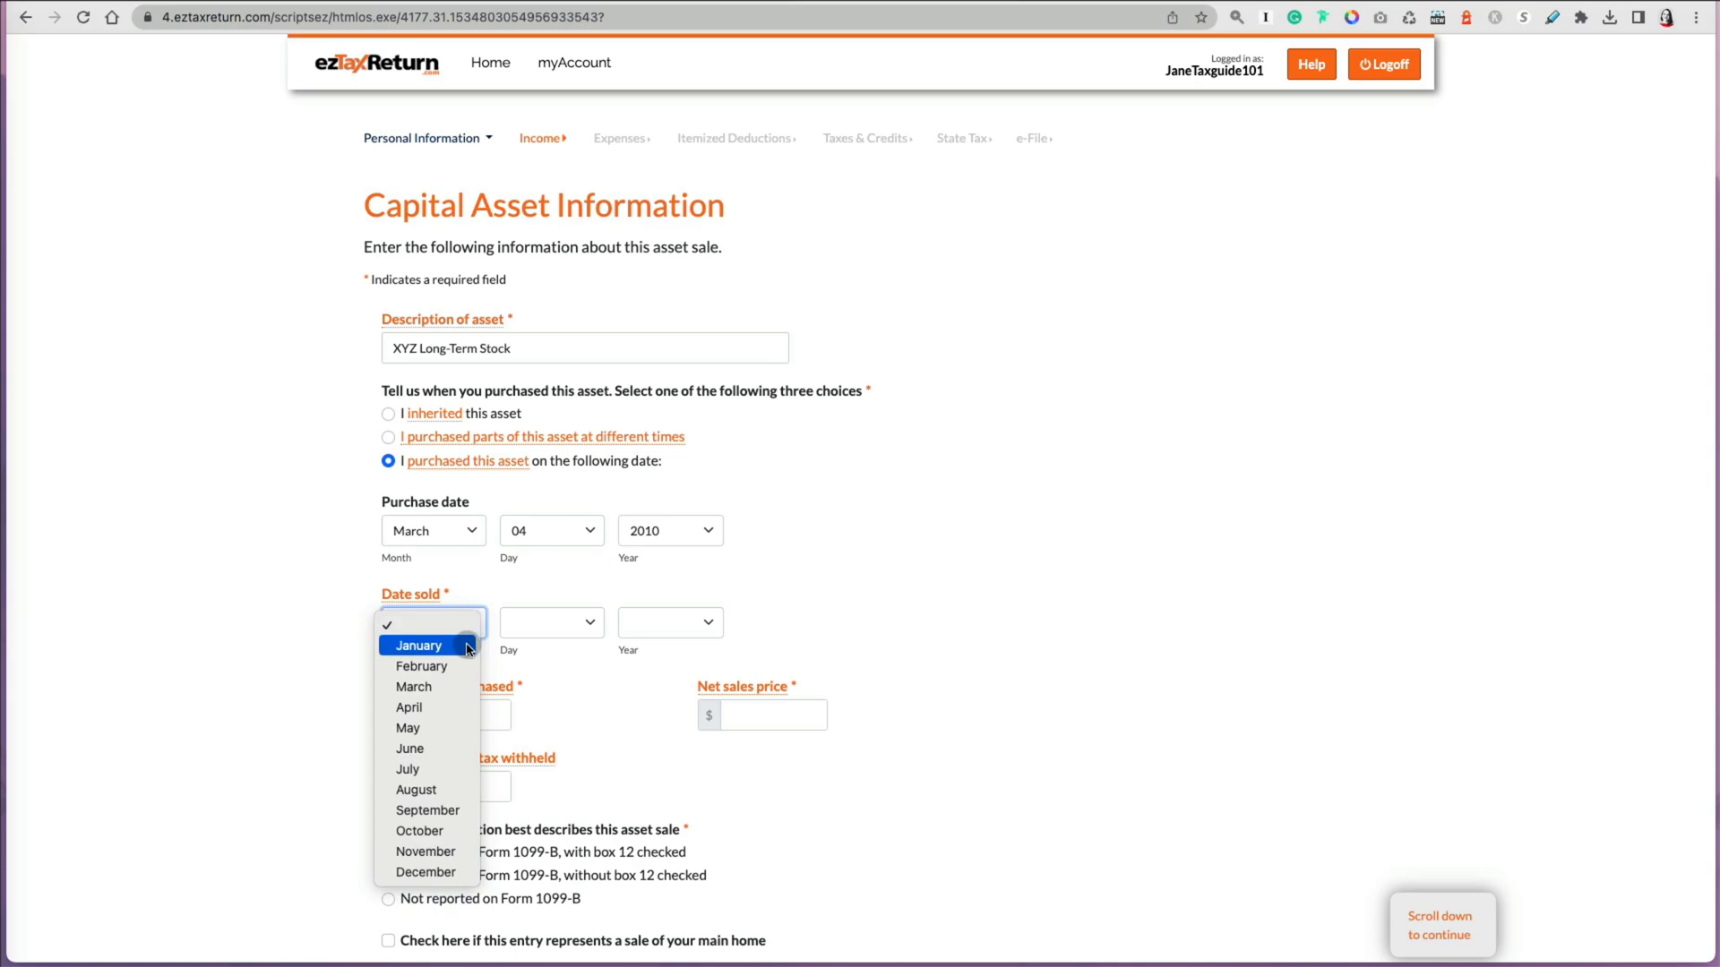
click(453, 708)
click(573, 622)
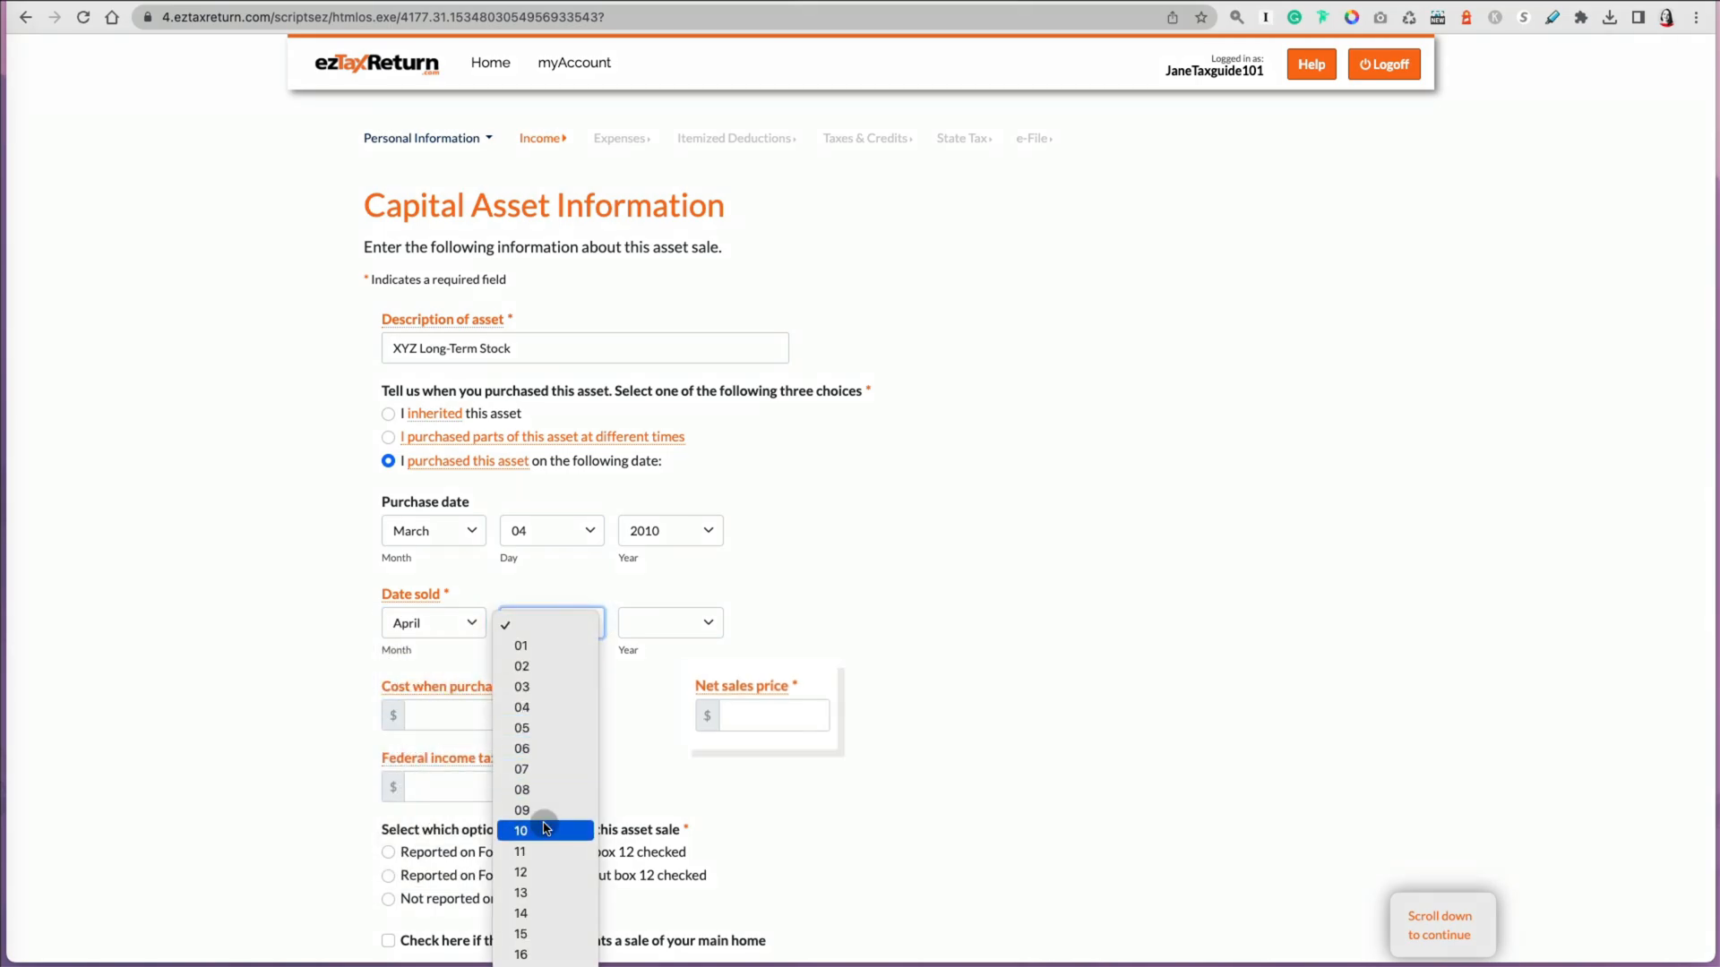
click(537, 819)
click(702, 627)
click(663, 645)
Step: Enter 1700 as the cost when purchased and 2000 as the net sales price, checking the net sales price explanation
click(476, 715)
text(1700)
key(Tab)
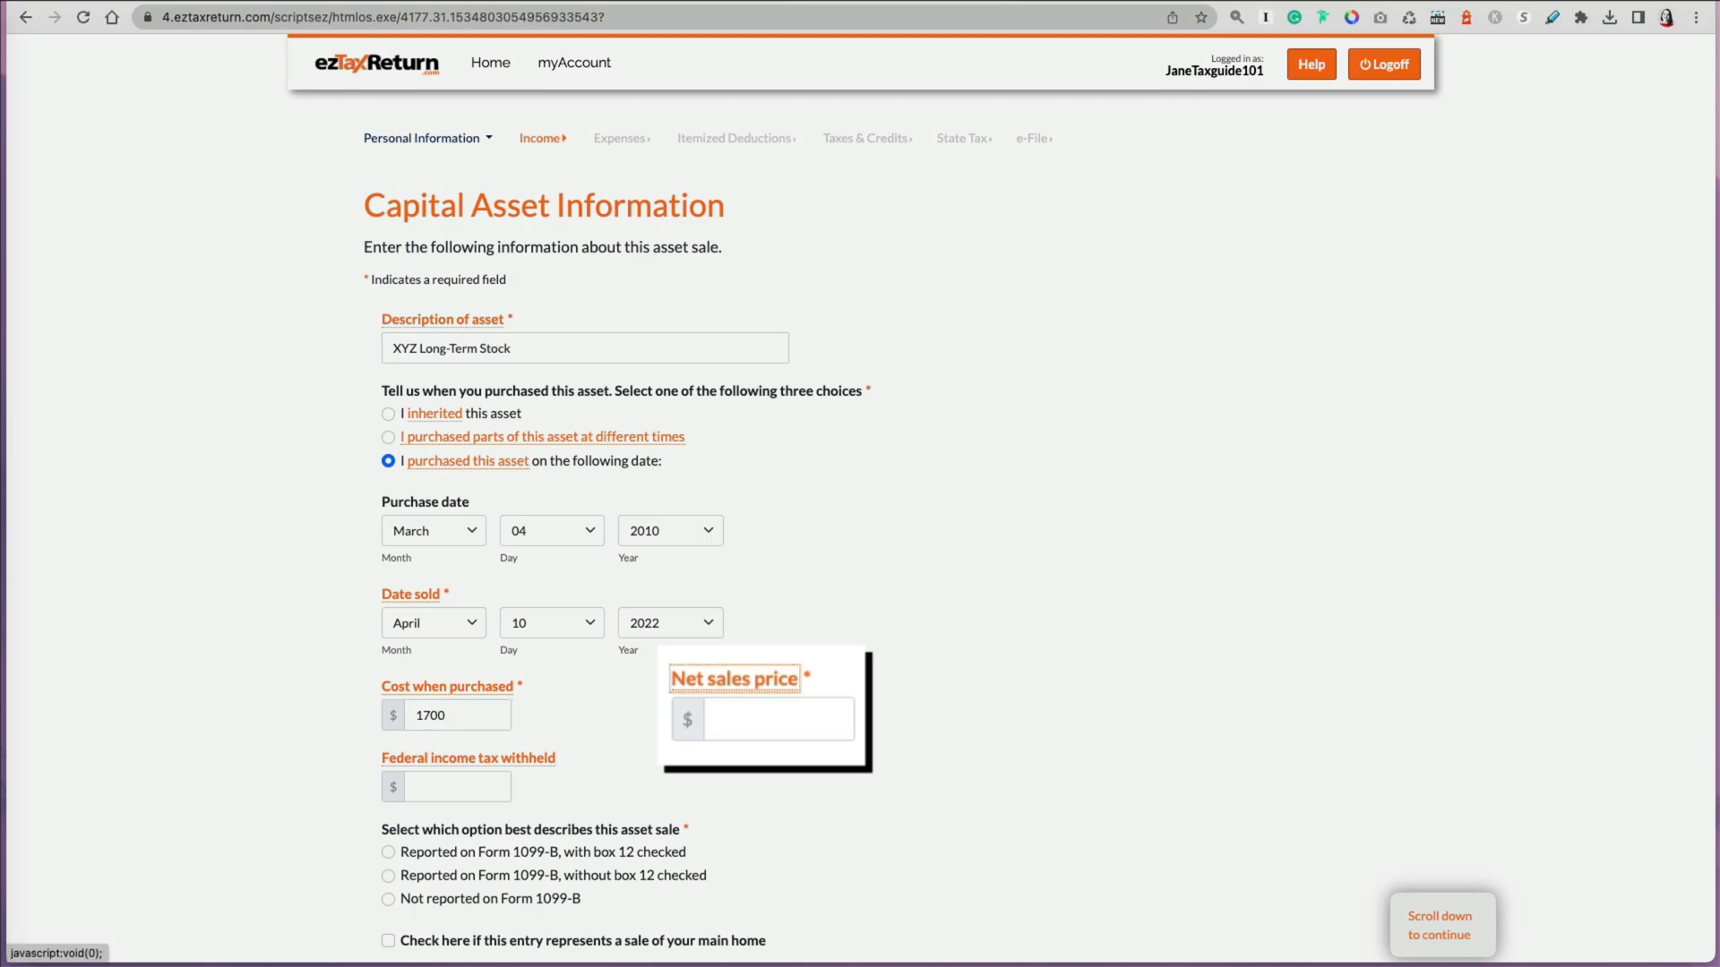
key(Tab)
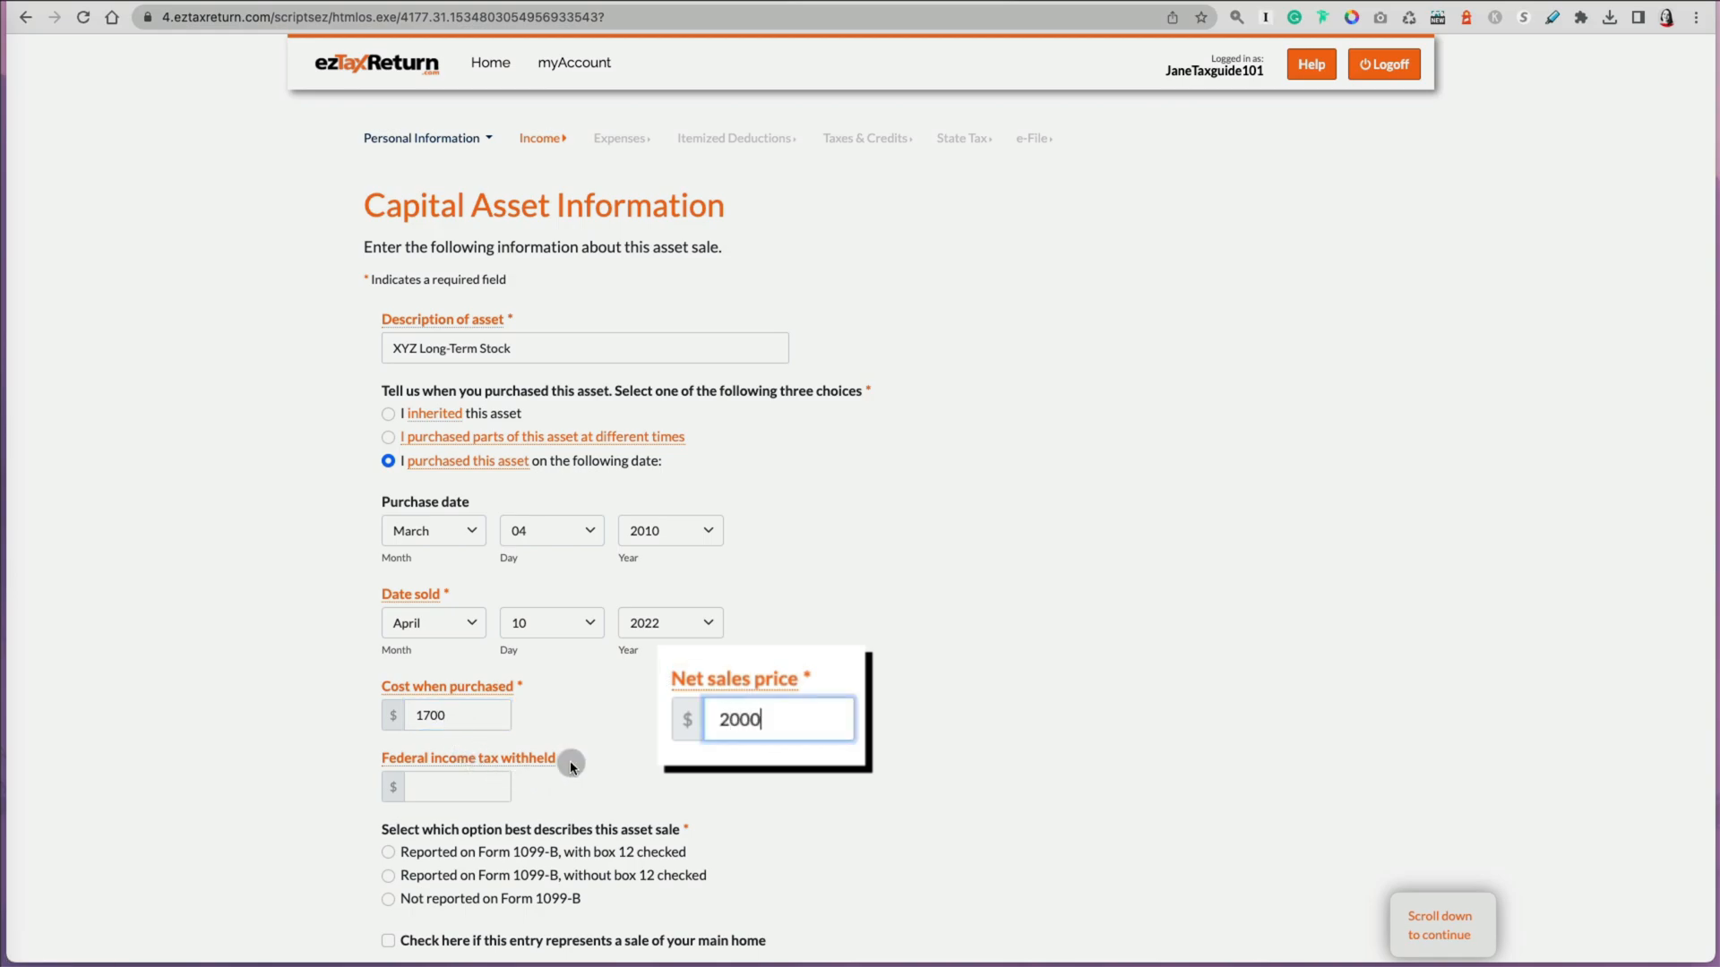
click(732, 688)
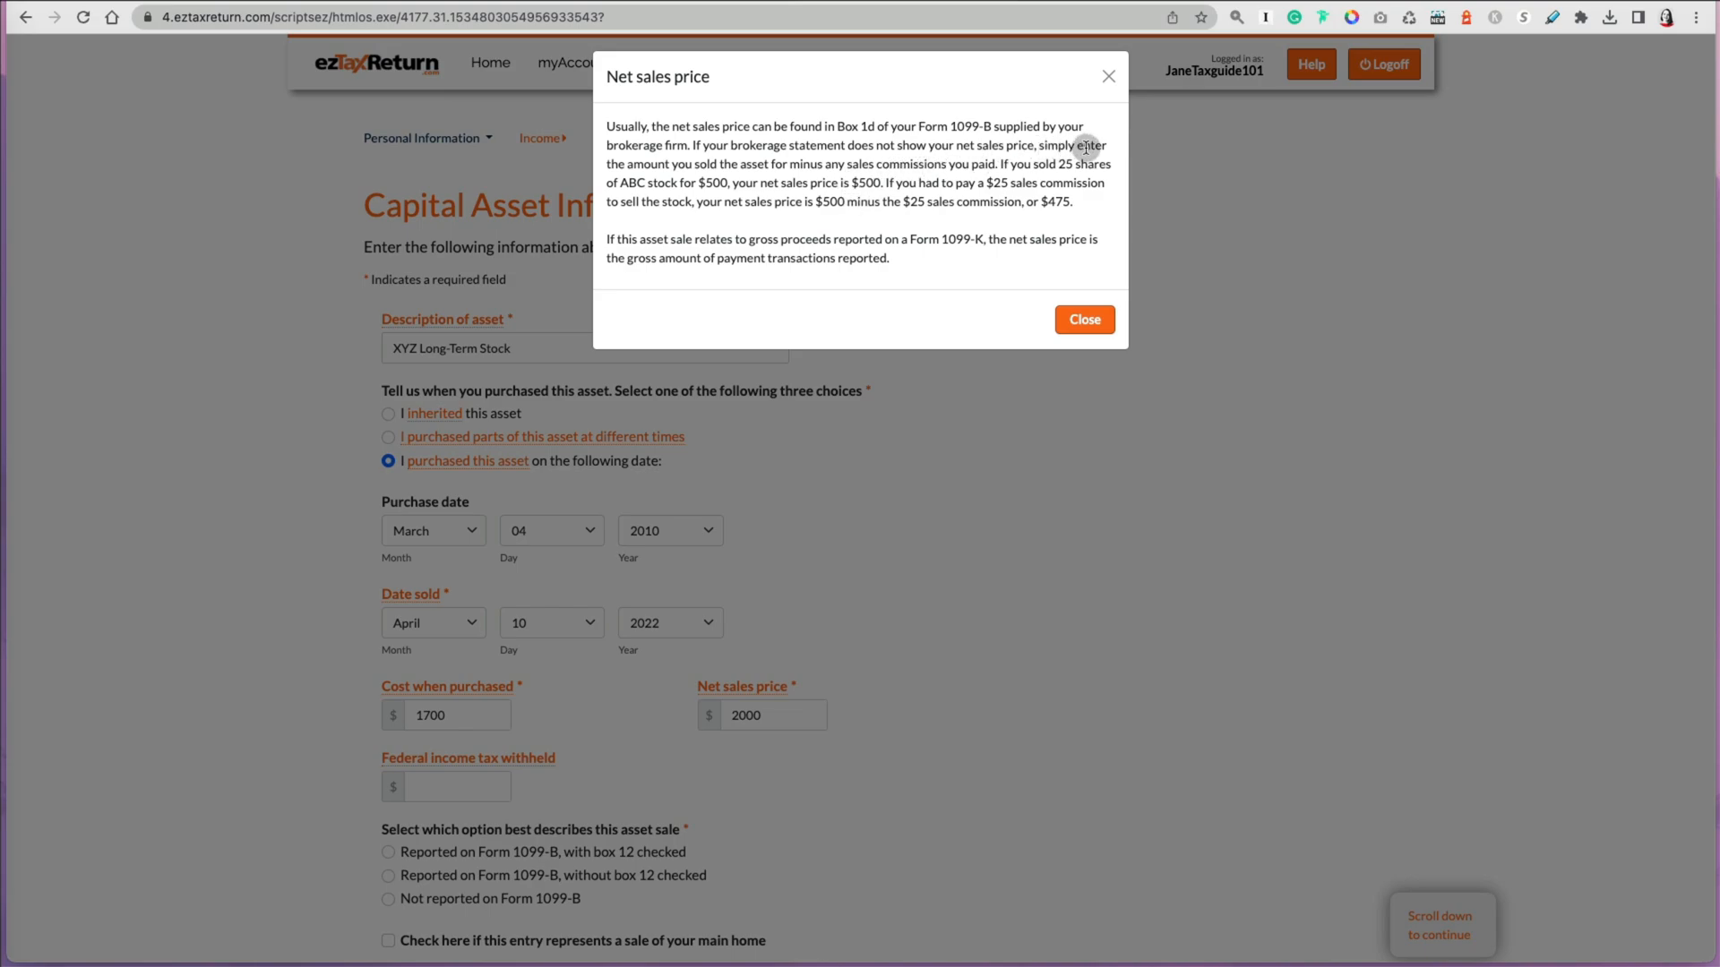
click(1108, 77)
Step: Enter 0 federal income tax withheld, choose Reported on Form 1099-B with box 12 checked, and continue
scroll(639, 732, down, 1)
scroll(640, 734, down, 2)
click(457, 591)
text(0)
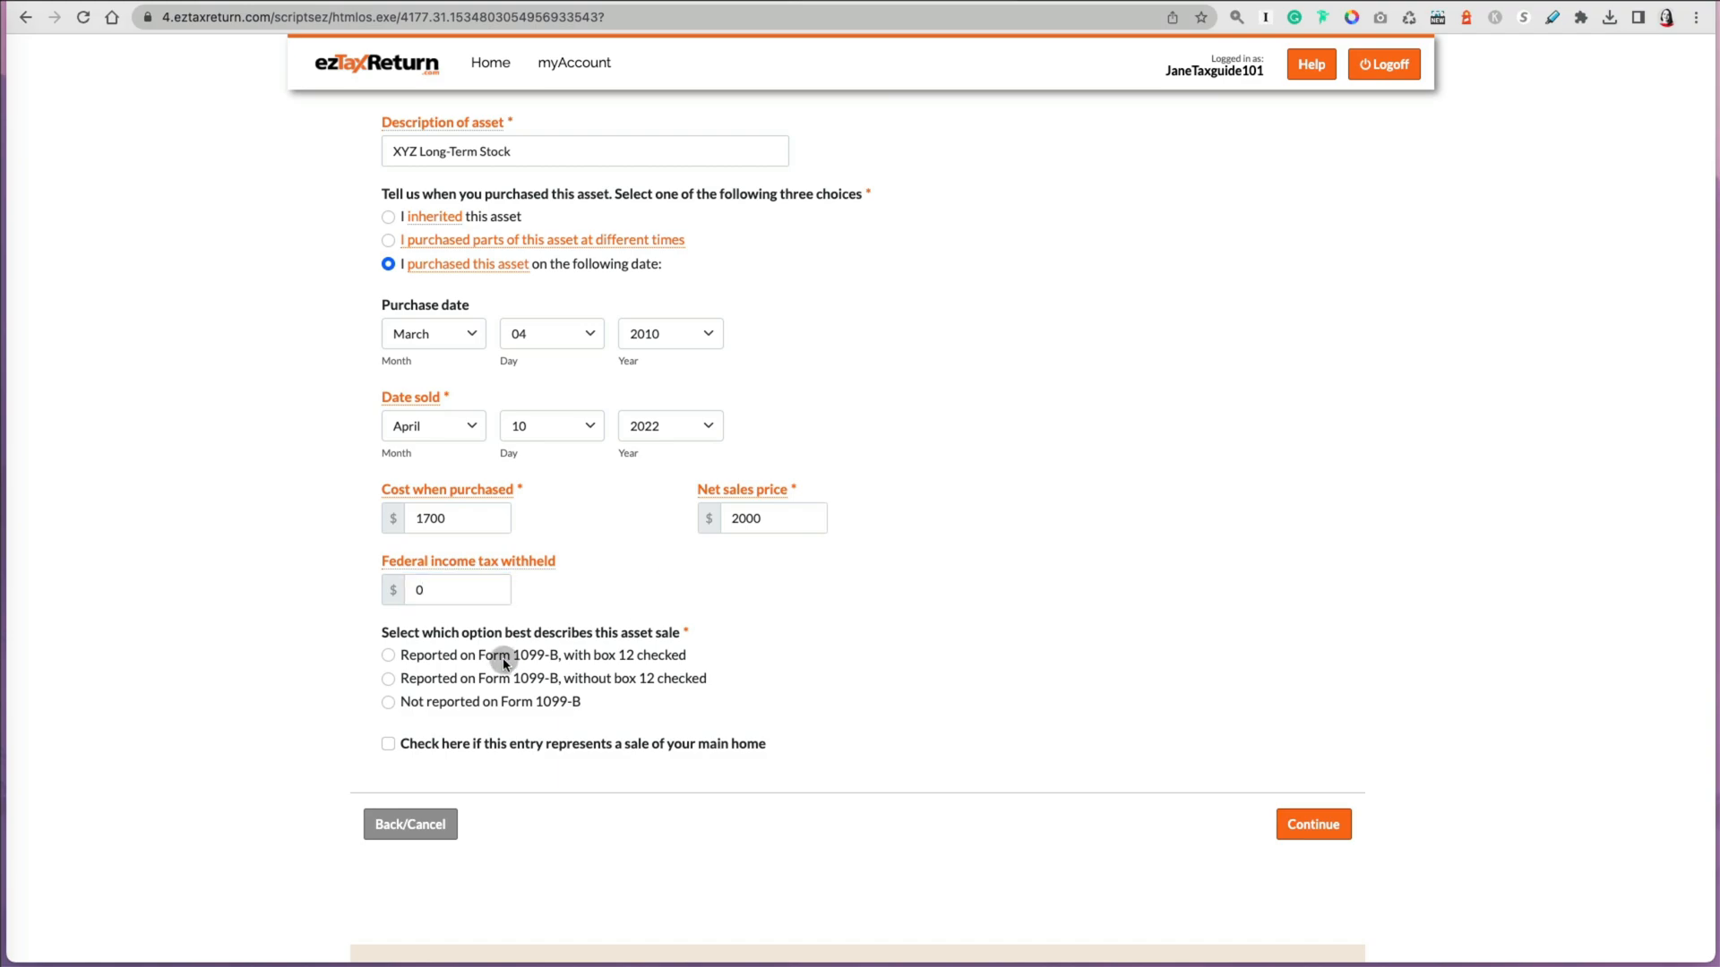
click(502, 658)
click(1306, 823)
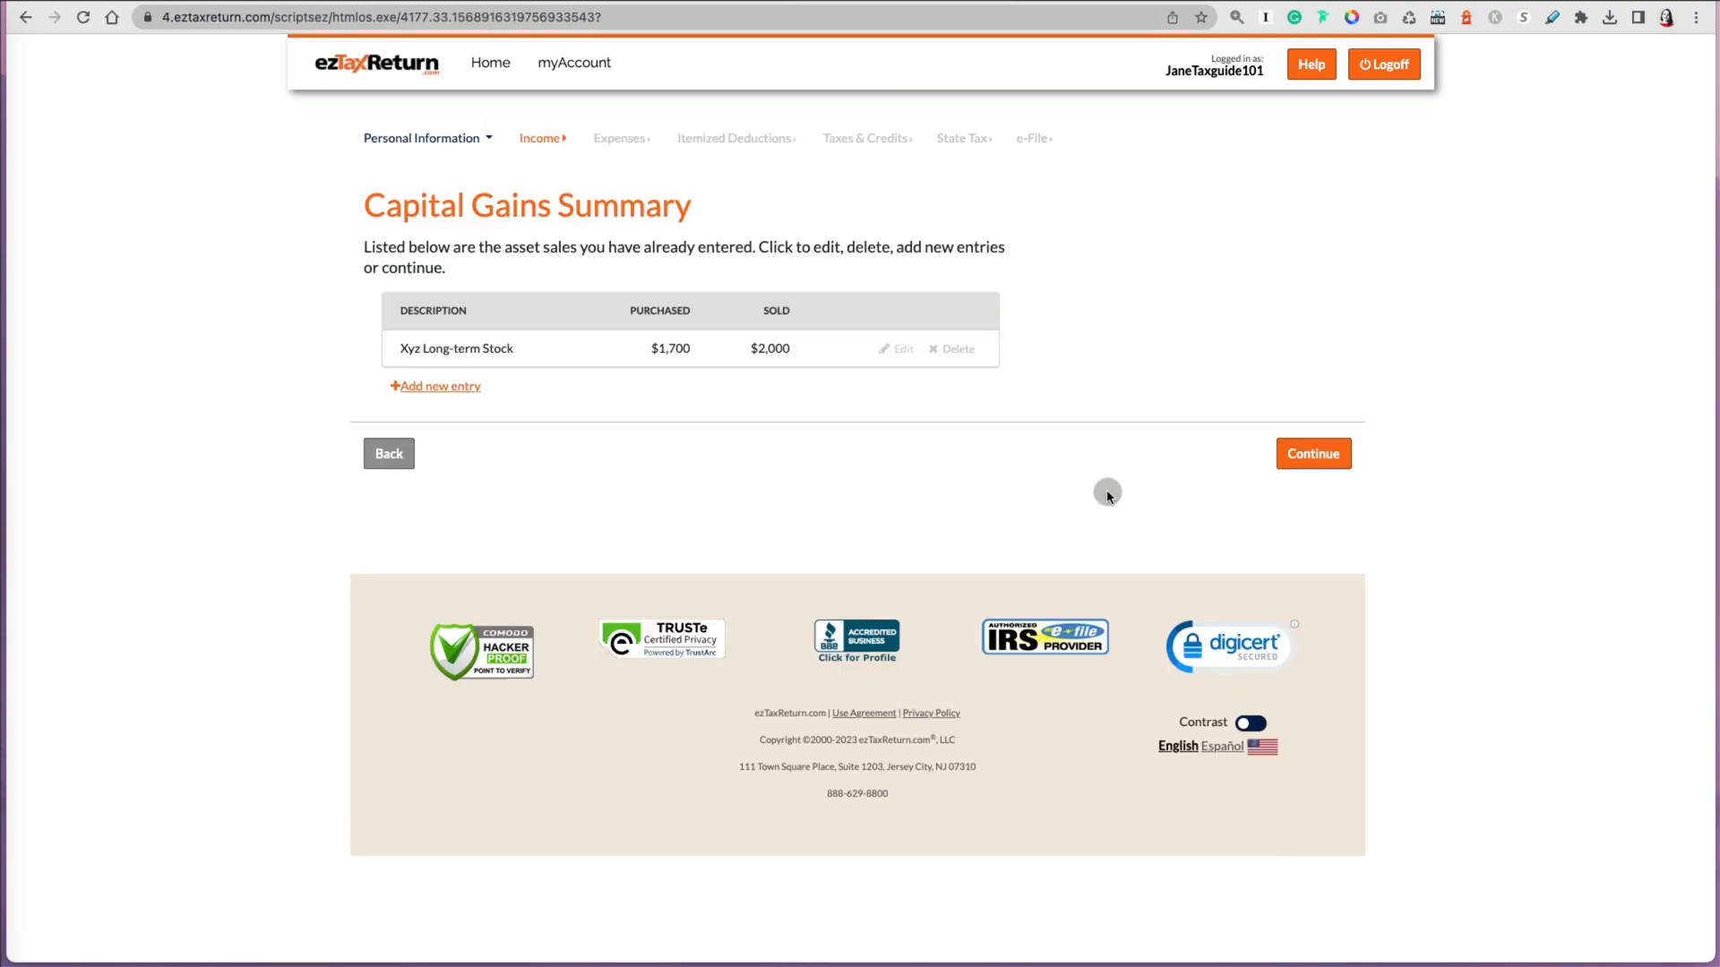
Step: Continue past the capital gains summary, read the capital loss carryover explanation, and continue with No carryovers
click(1316, 454)
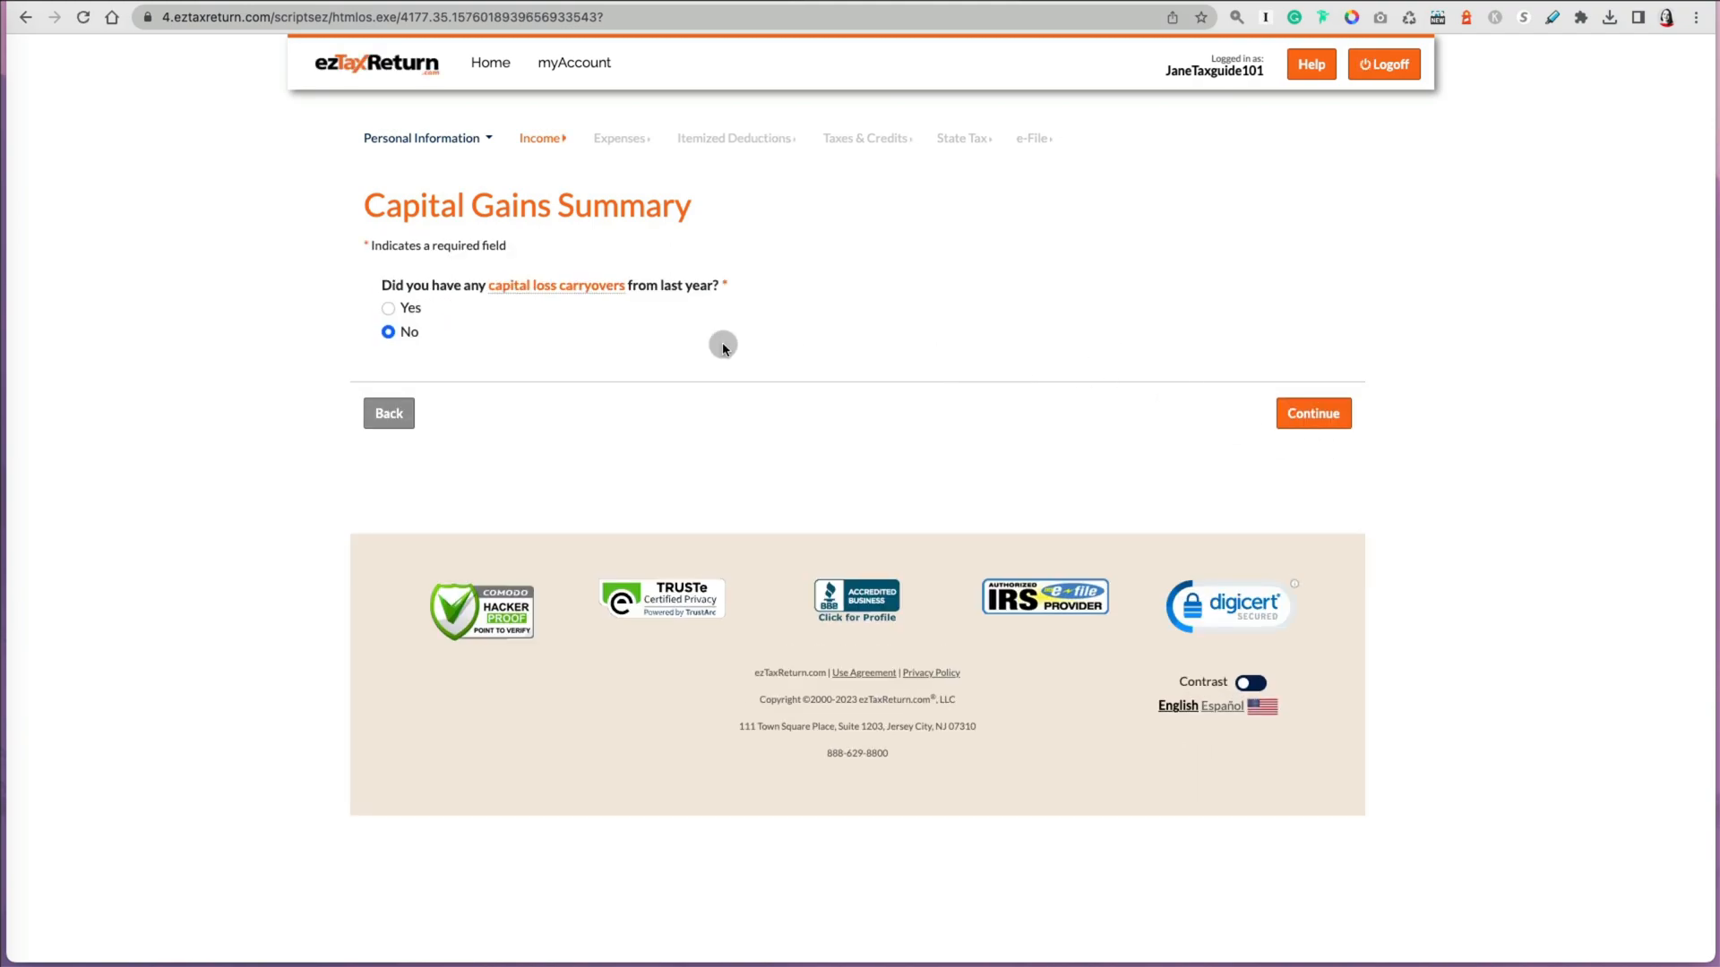
click(614, 300)
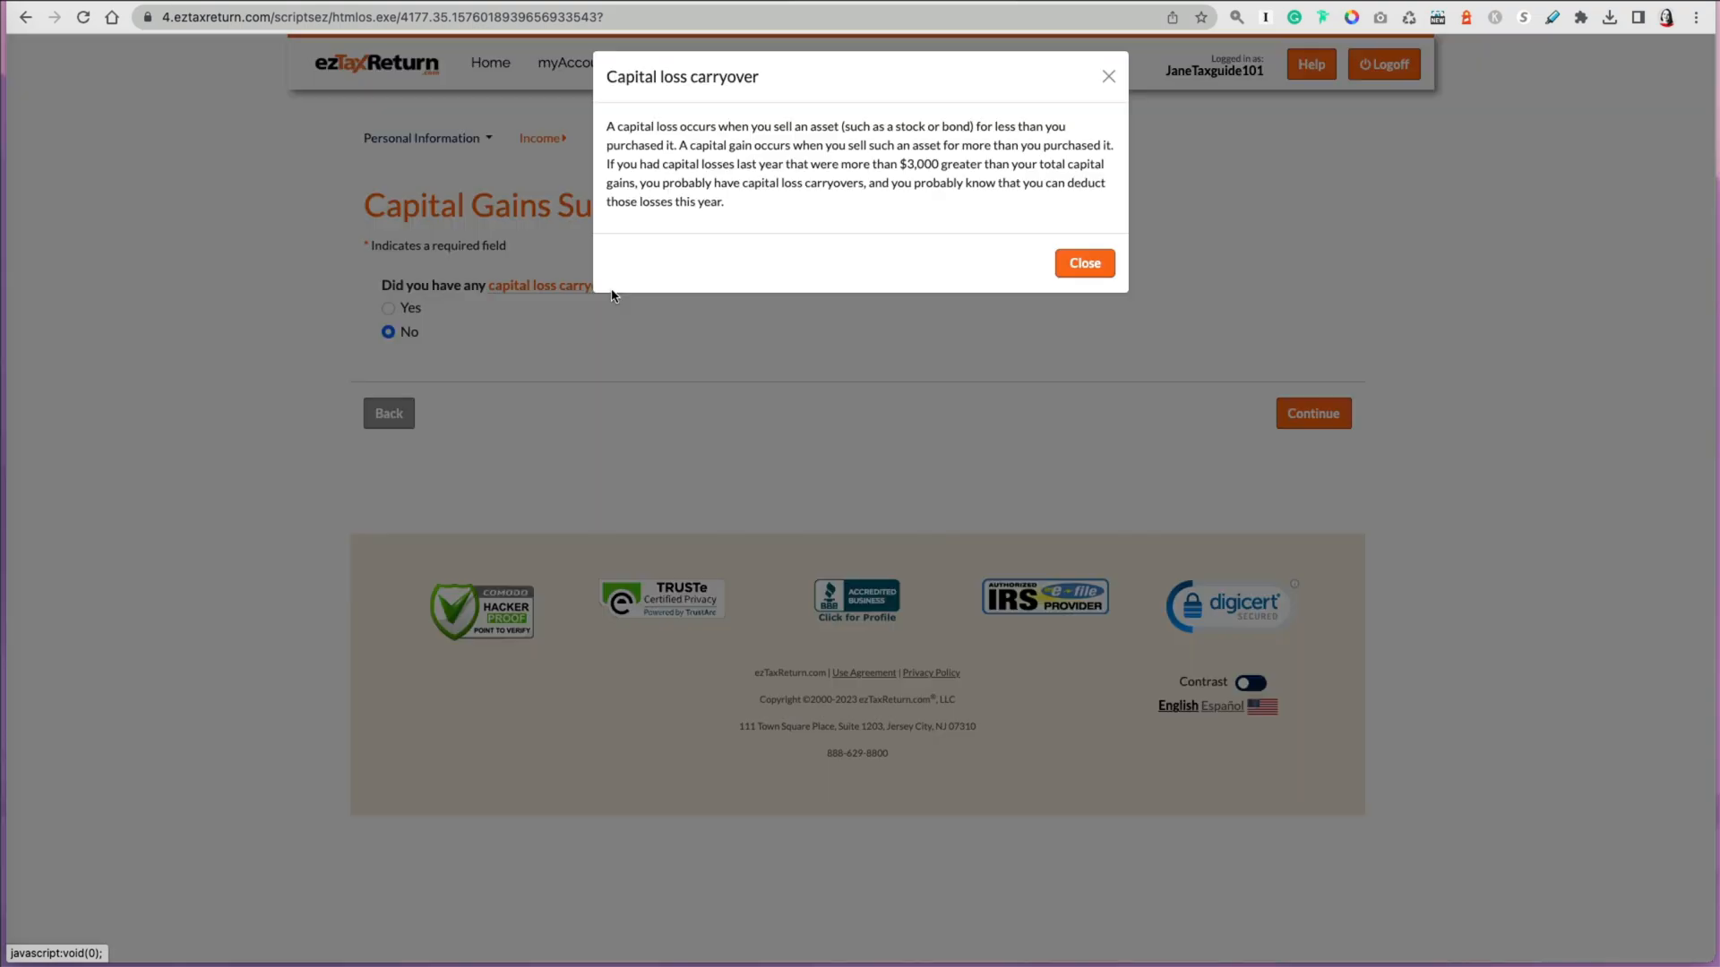
click(1083, 274)
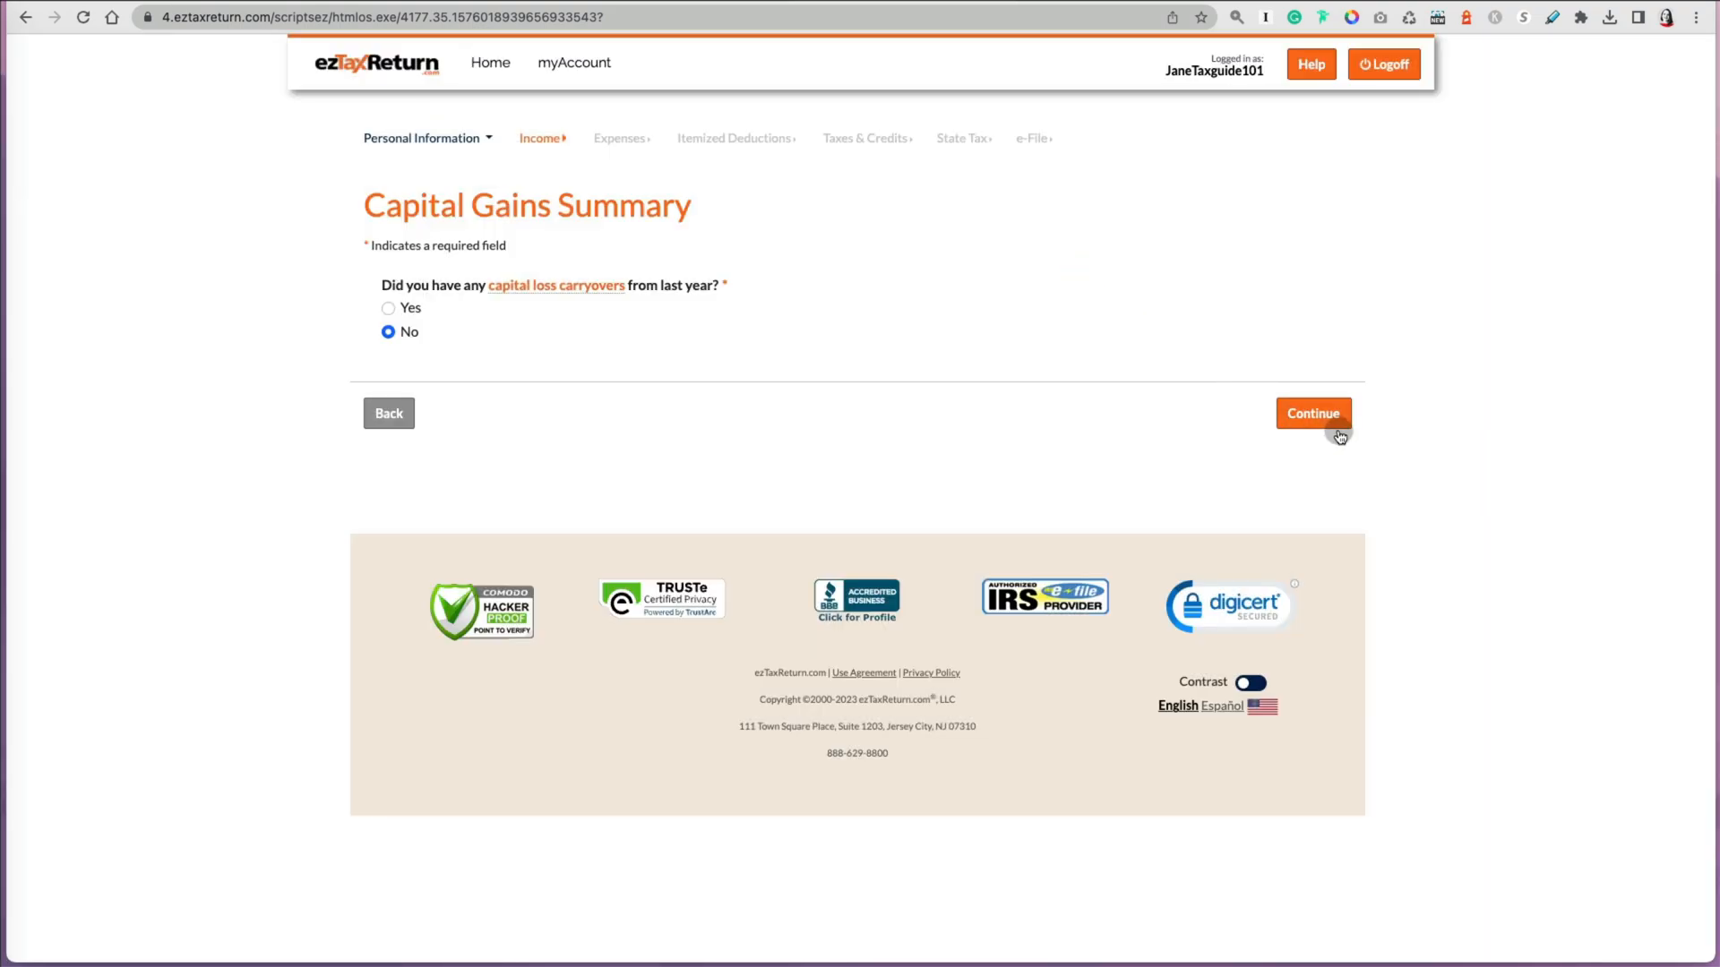
click(1336, 426)
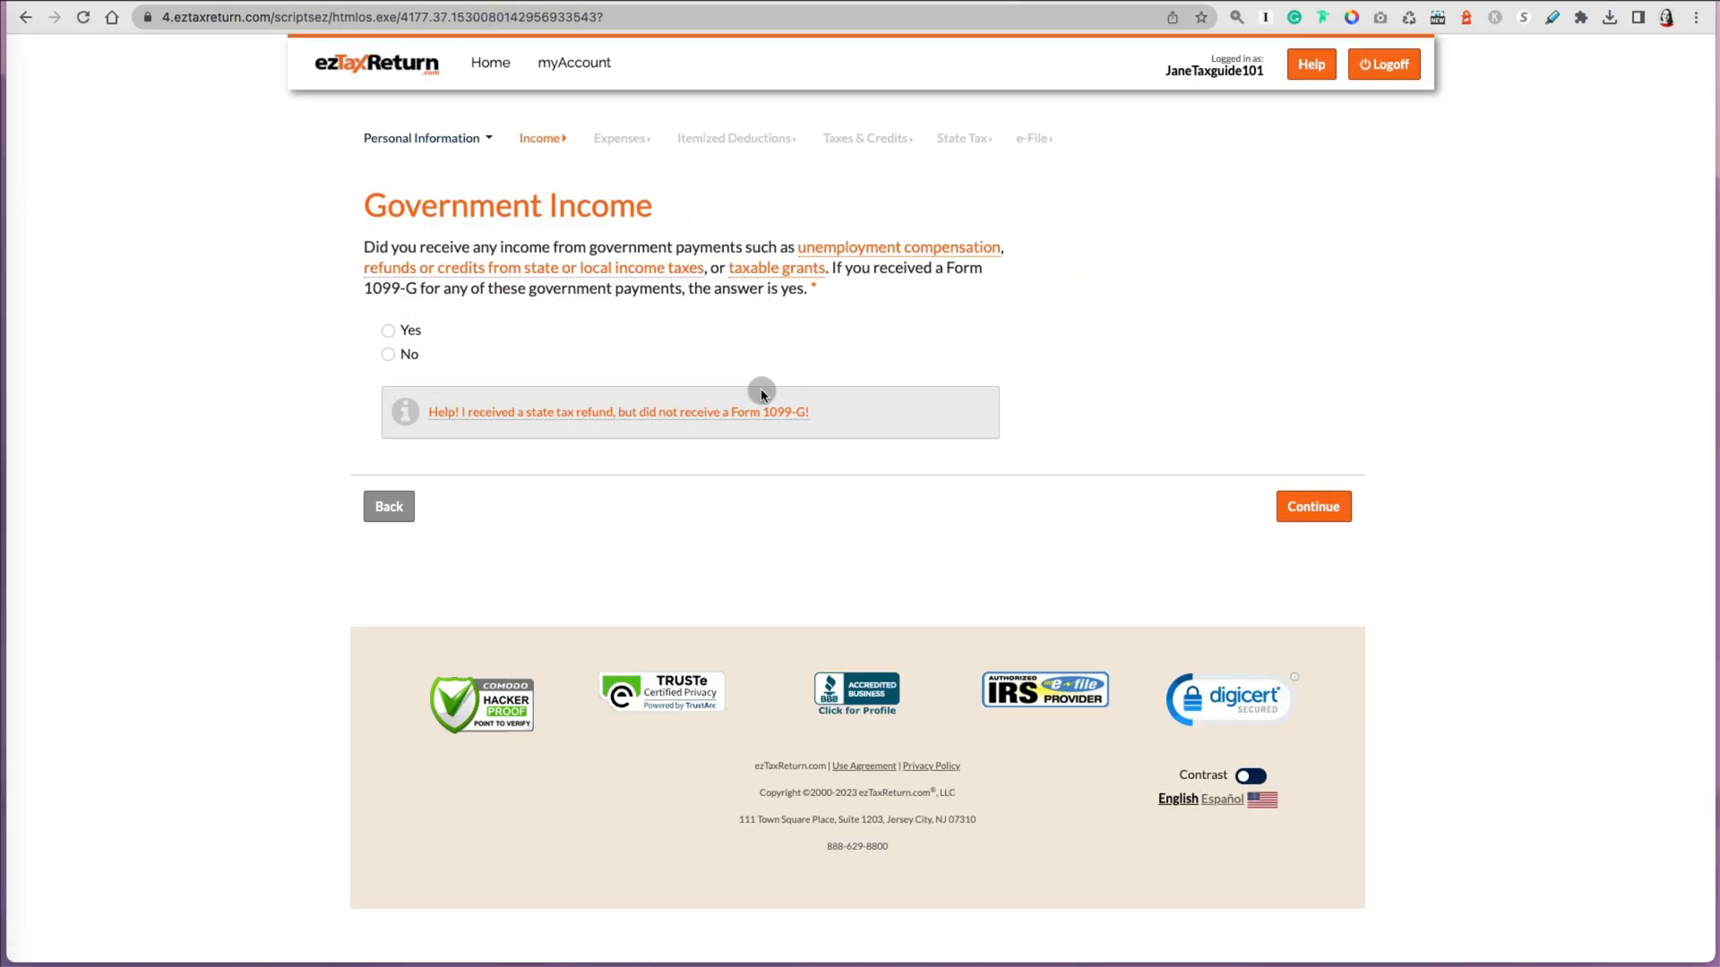
Step: Answer Yes to receiving government income and continue to the 1099-G entry form
click(388, 330)
click(1299, 520)
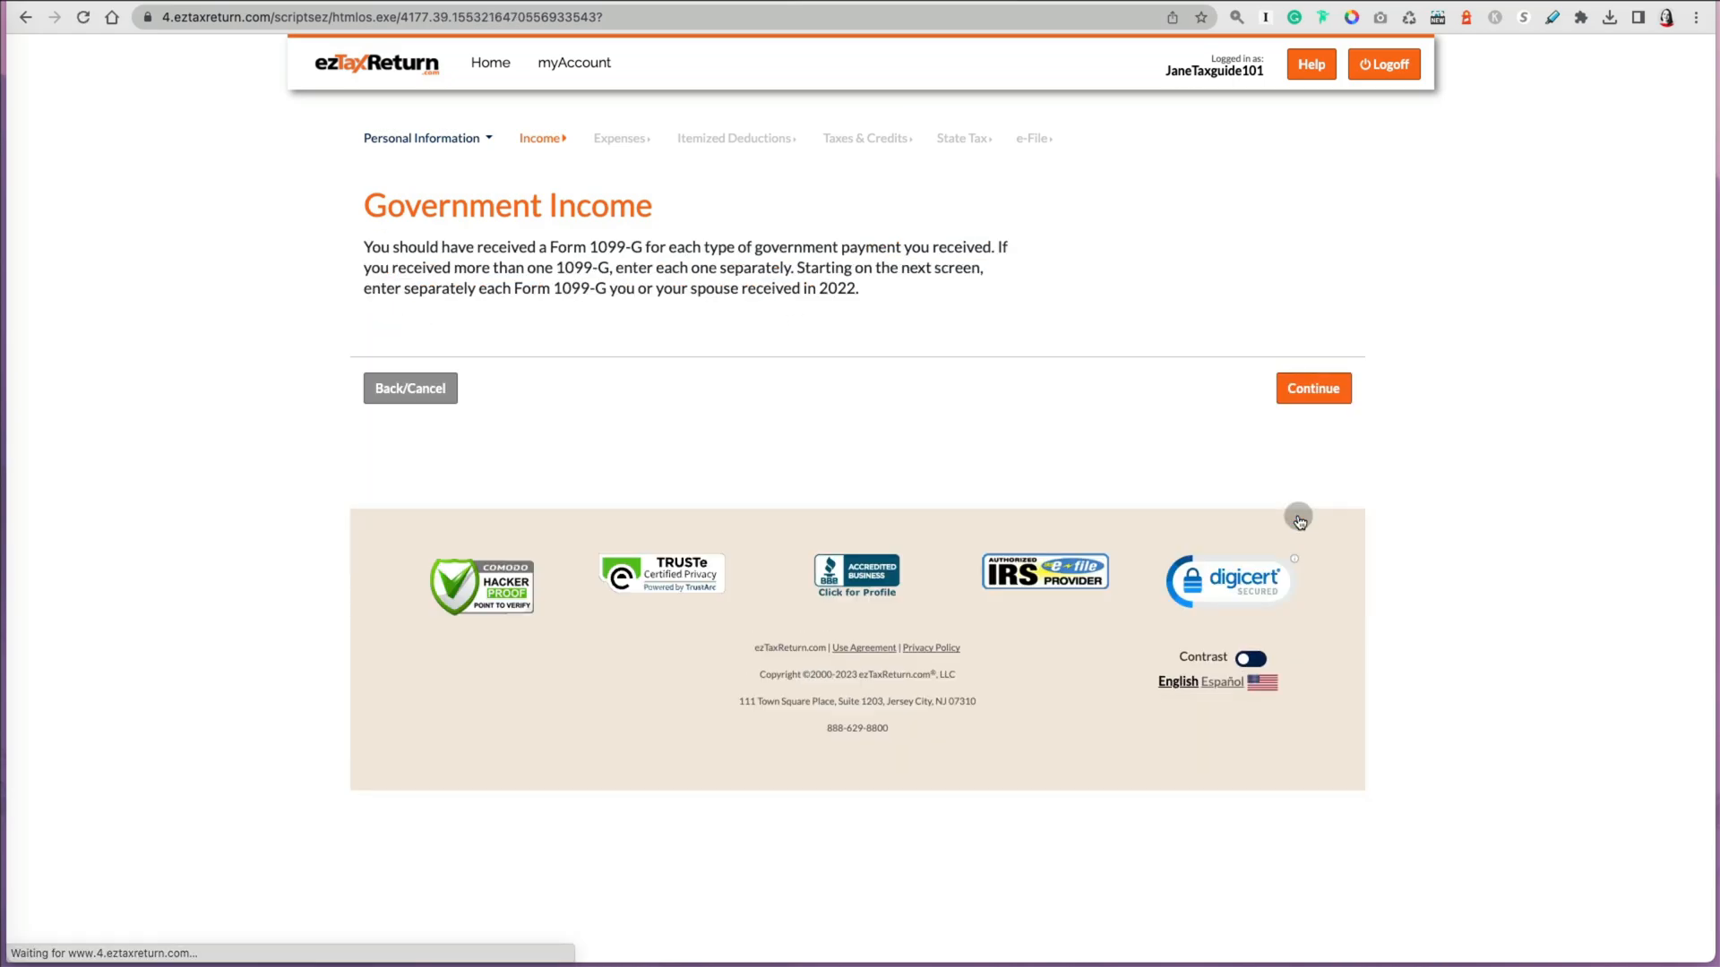
click(1313, 396)
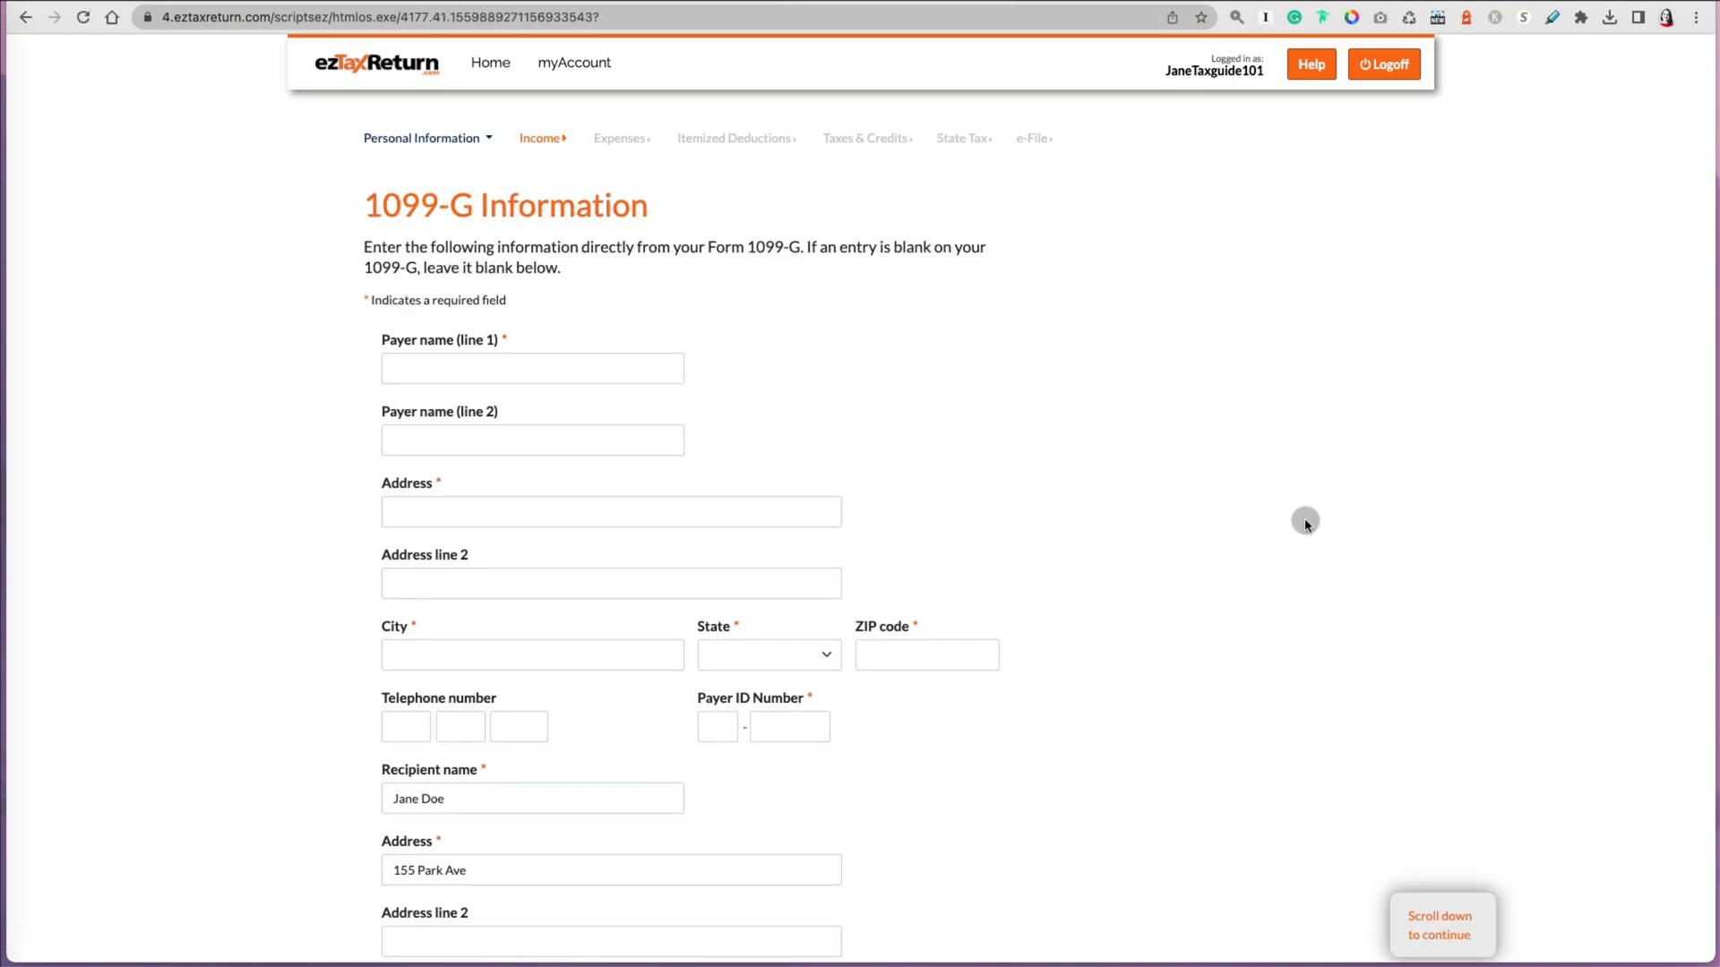
Step: Enter 700 as Box 1 unemployment compensation on the 1099-G form and view the income tax refunds explanation
scroll(1304, 520, down, 1)
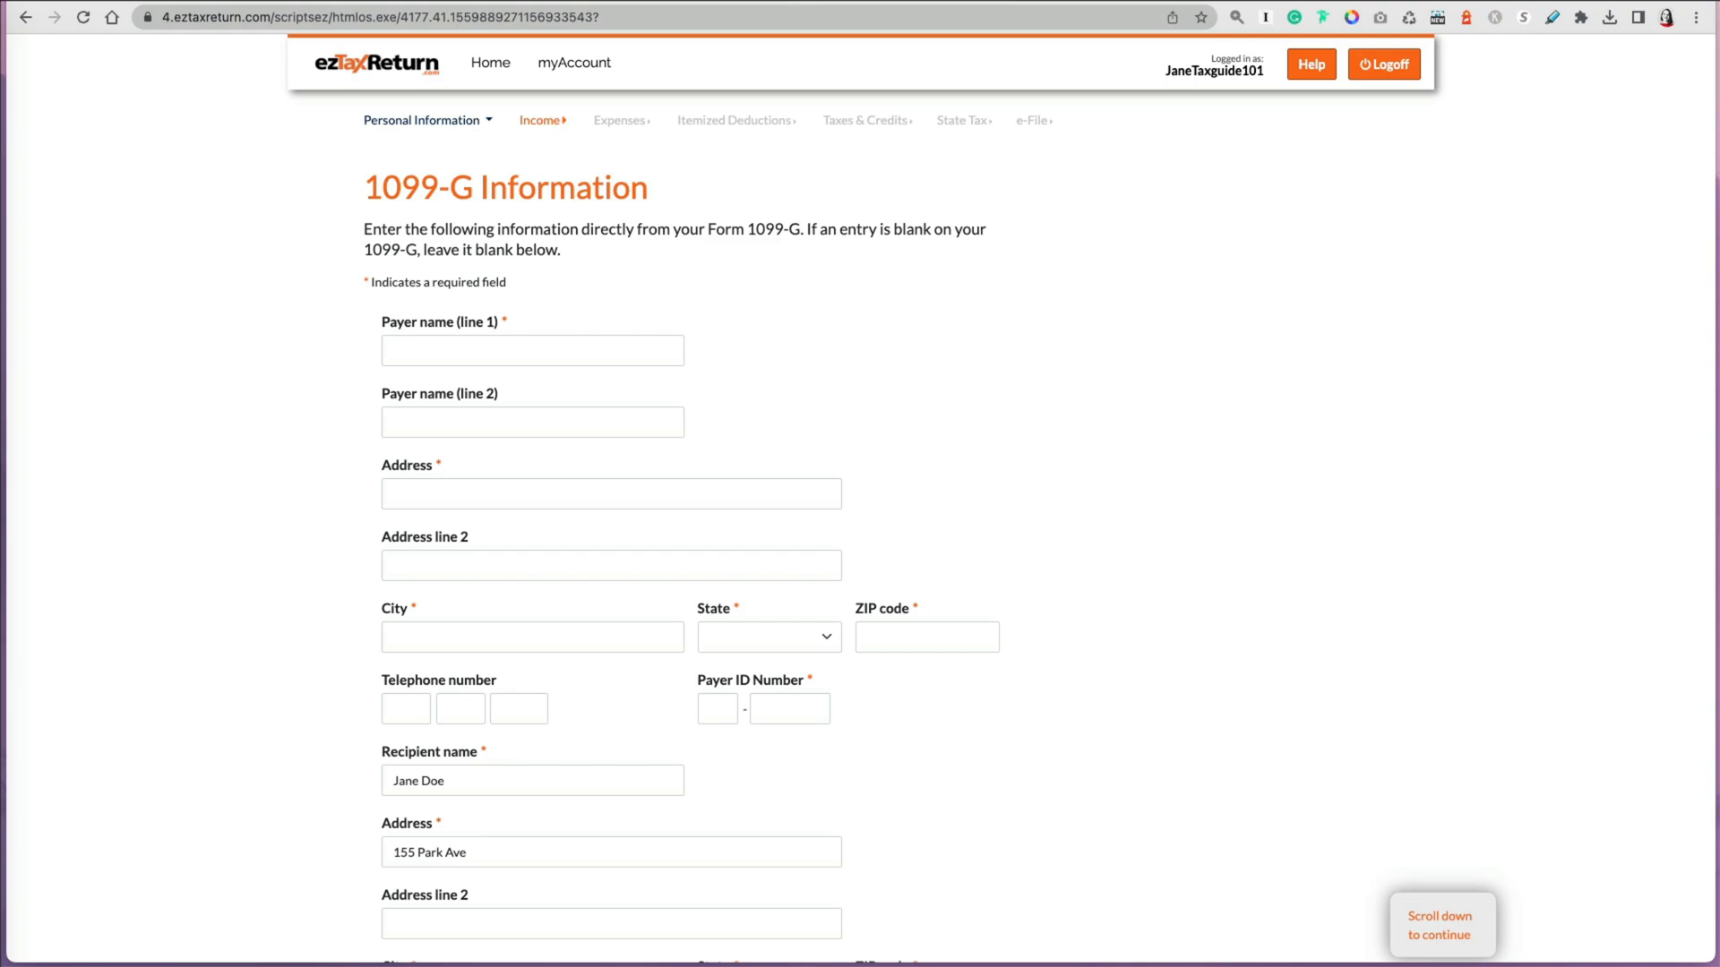
scroll(1595, 561, down, 15)
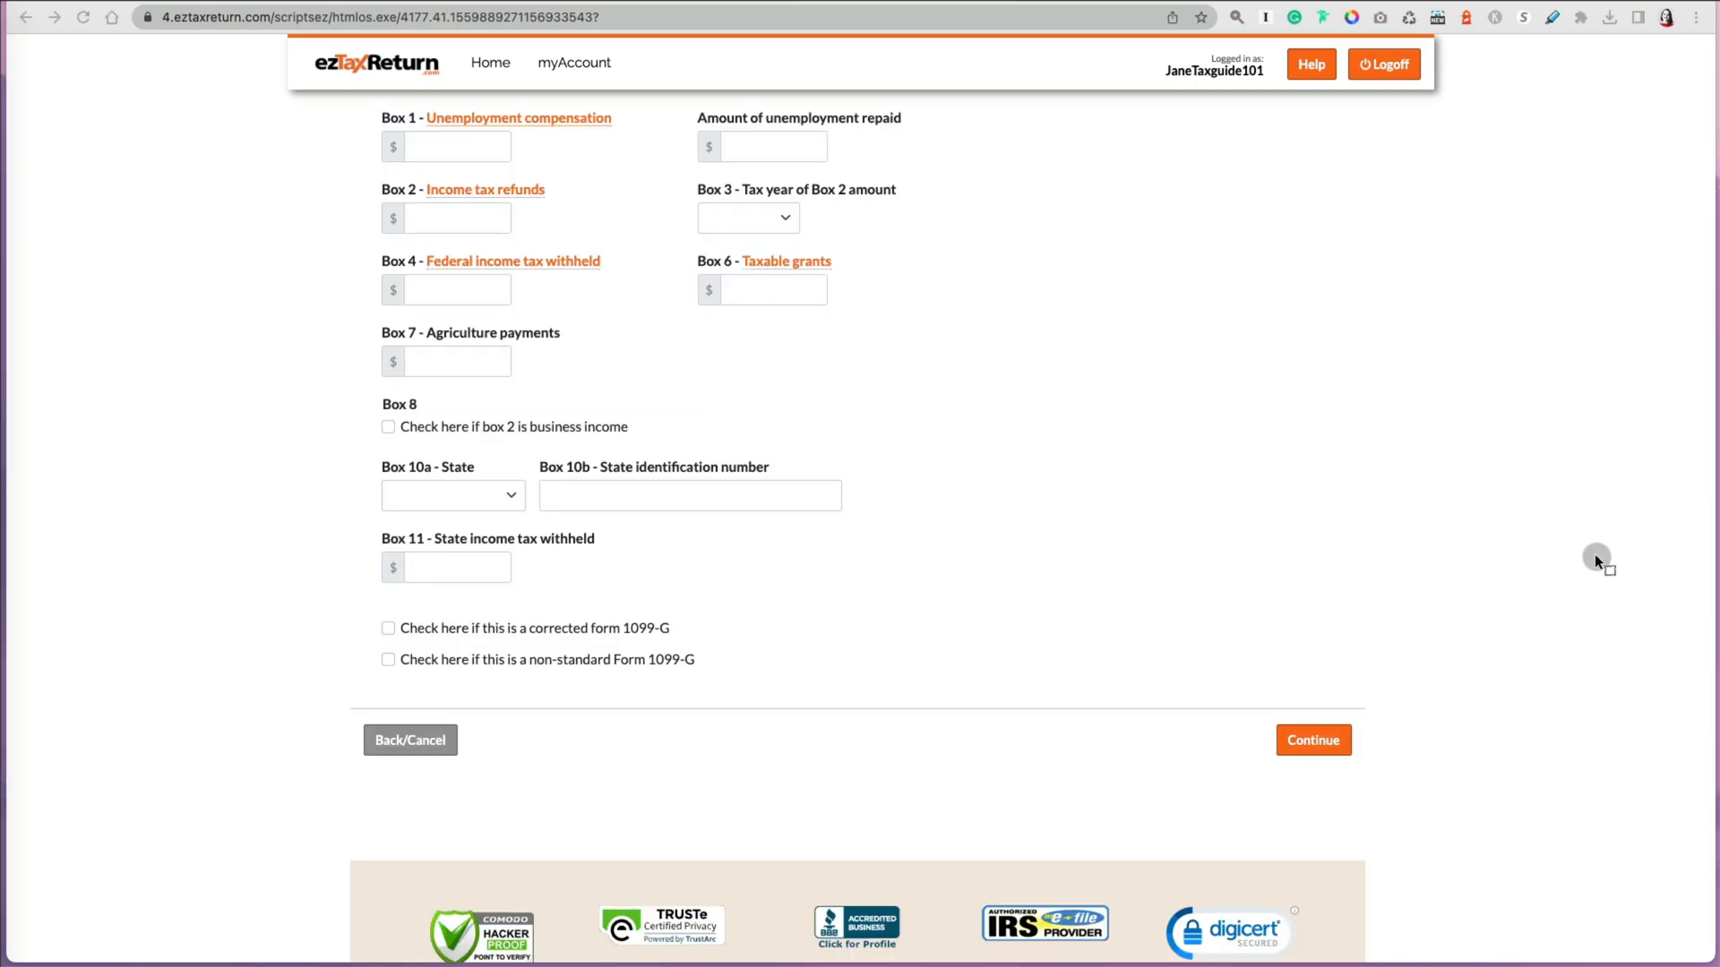
click(459, 147)
text(70)
key(Tab)
key(Tab)
click(471, 197)
click(1081, 336)
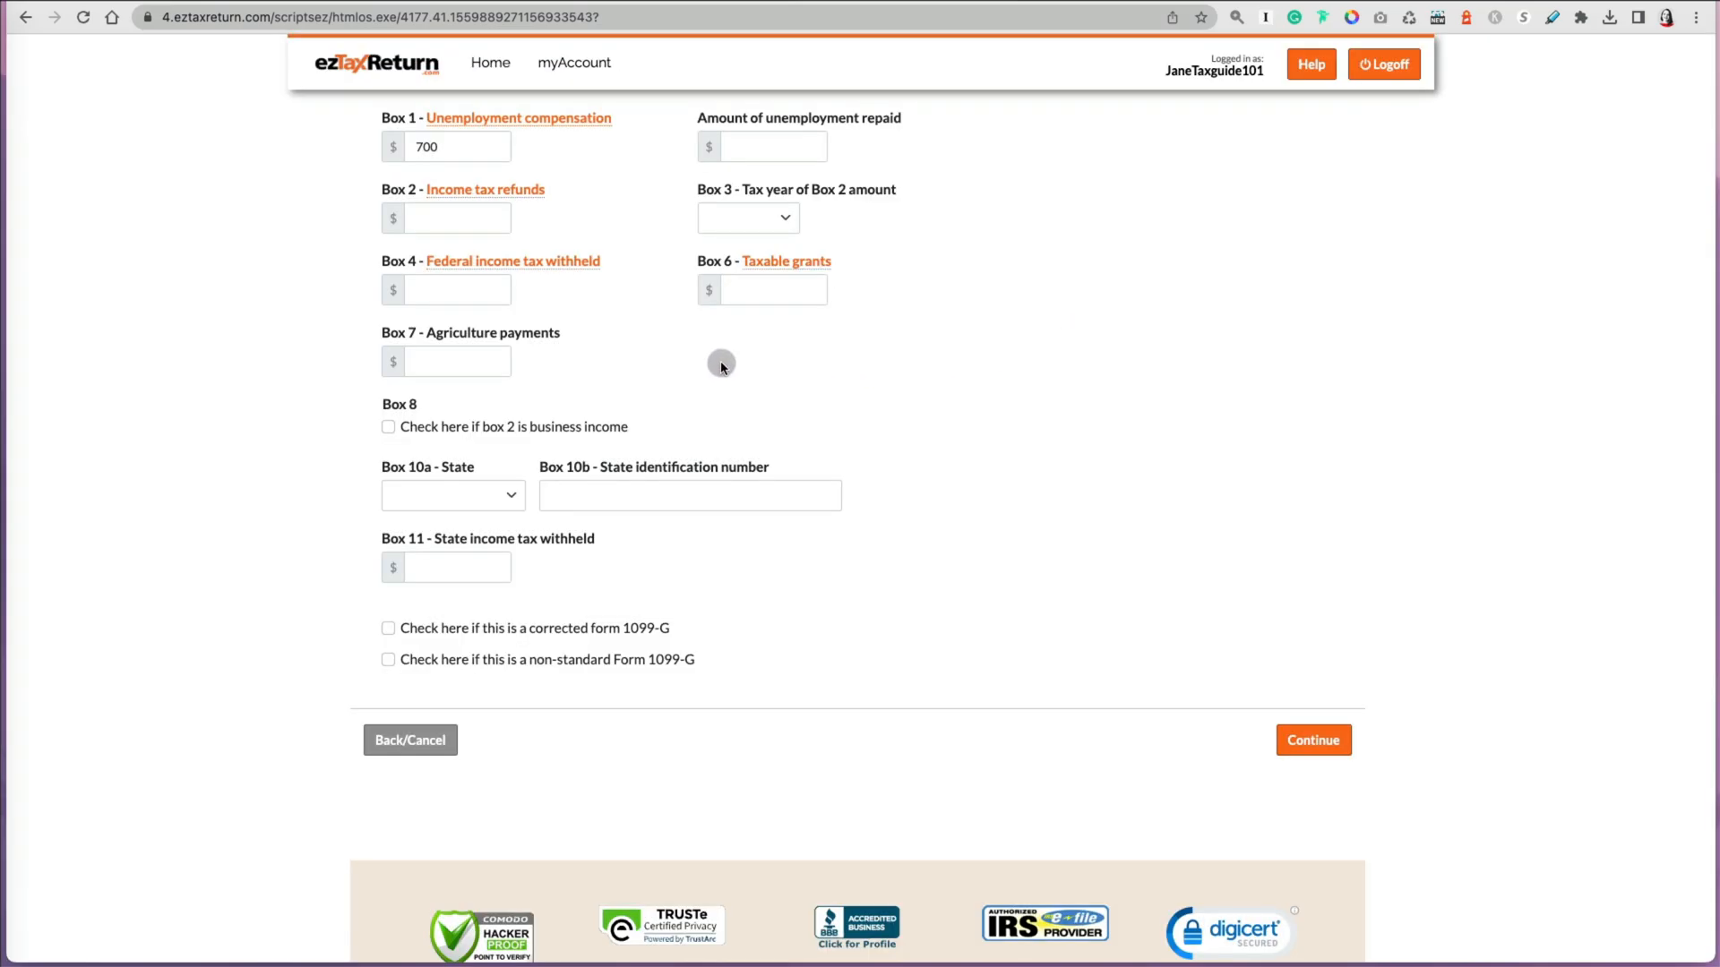
Step: Enter 70 as Box 4 federal income tax withheld and choose IL as the Box 10a state
click(484, 292)
text(70)
key(Tab)
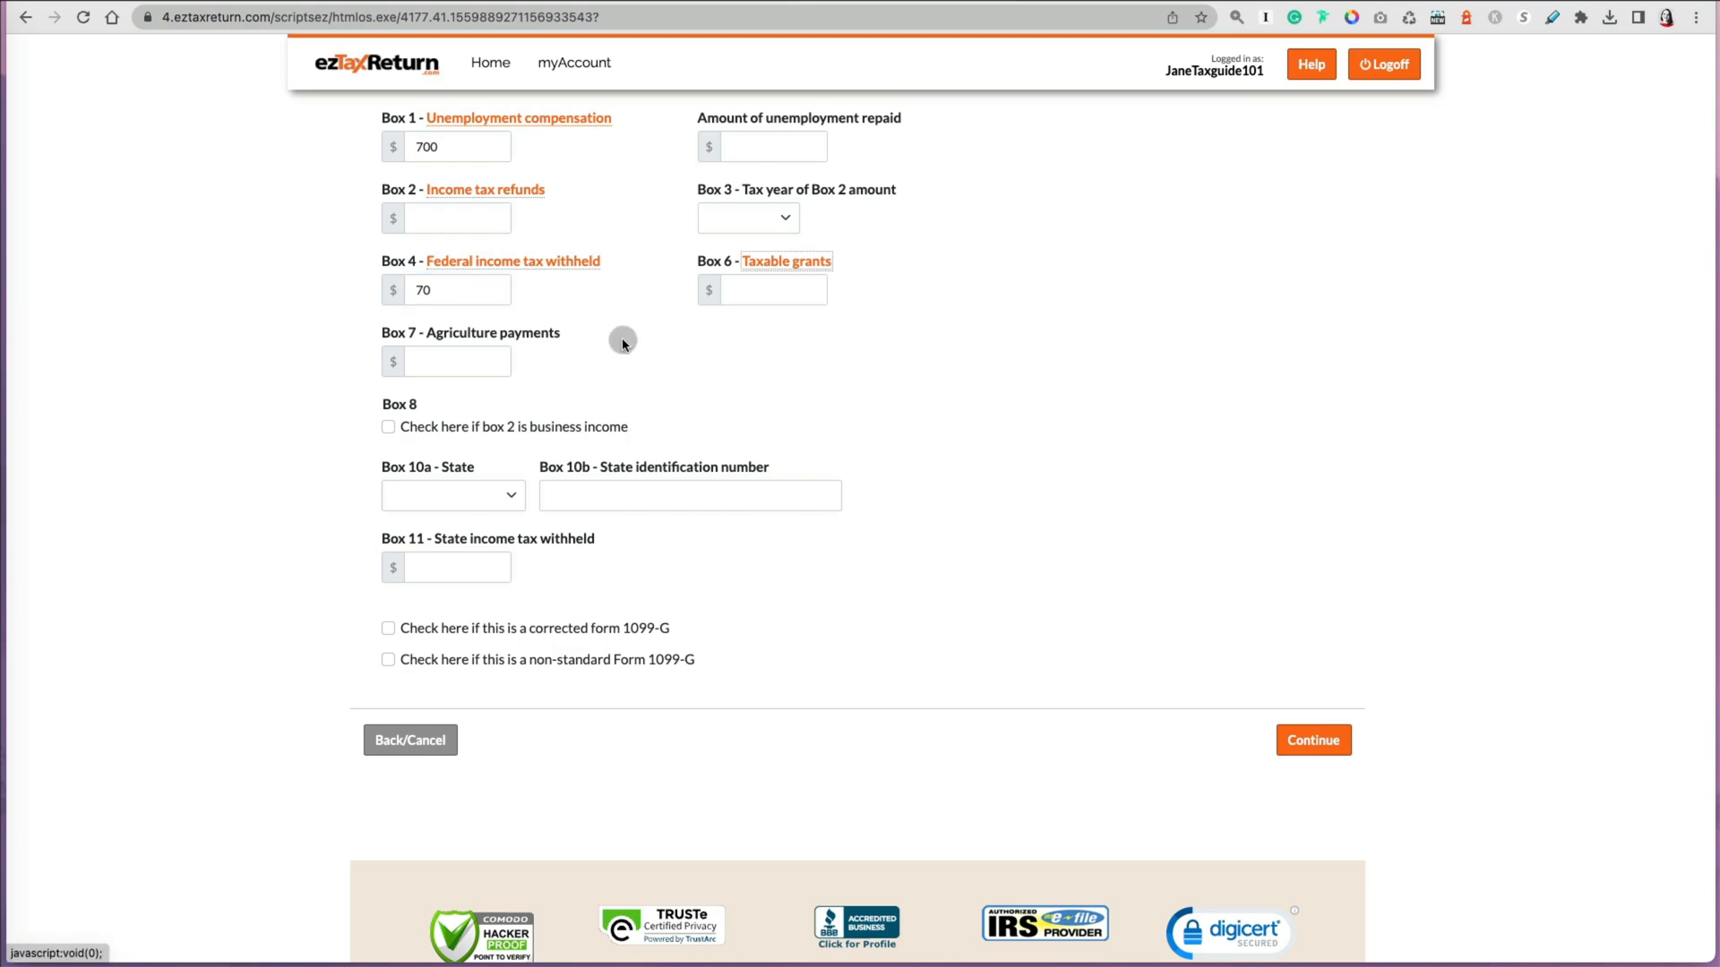
click(511, 494)
click(465, 781)
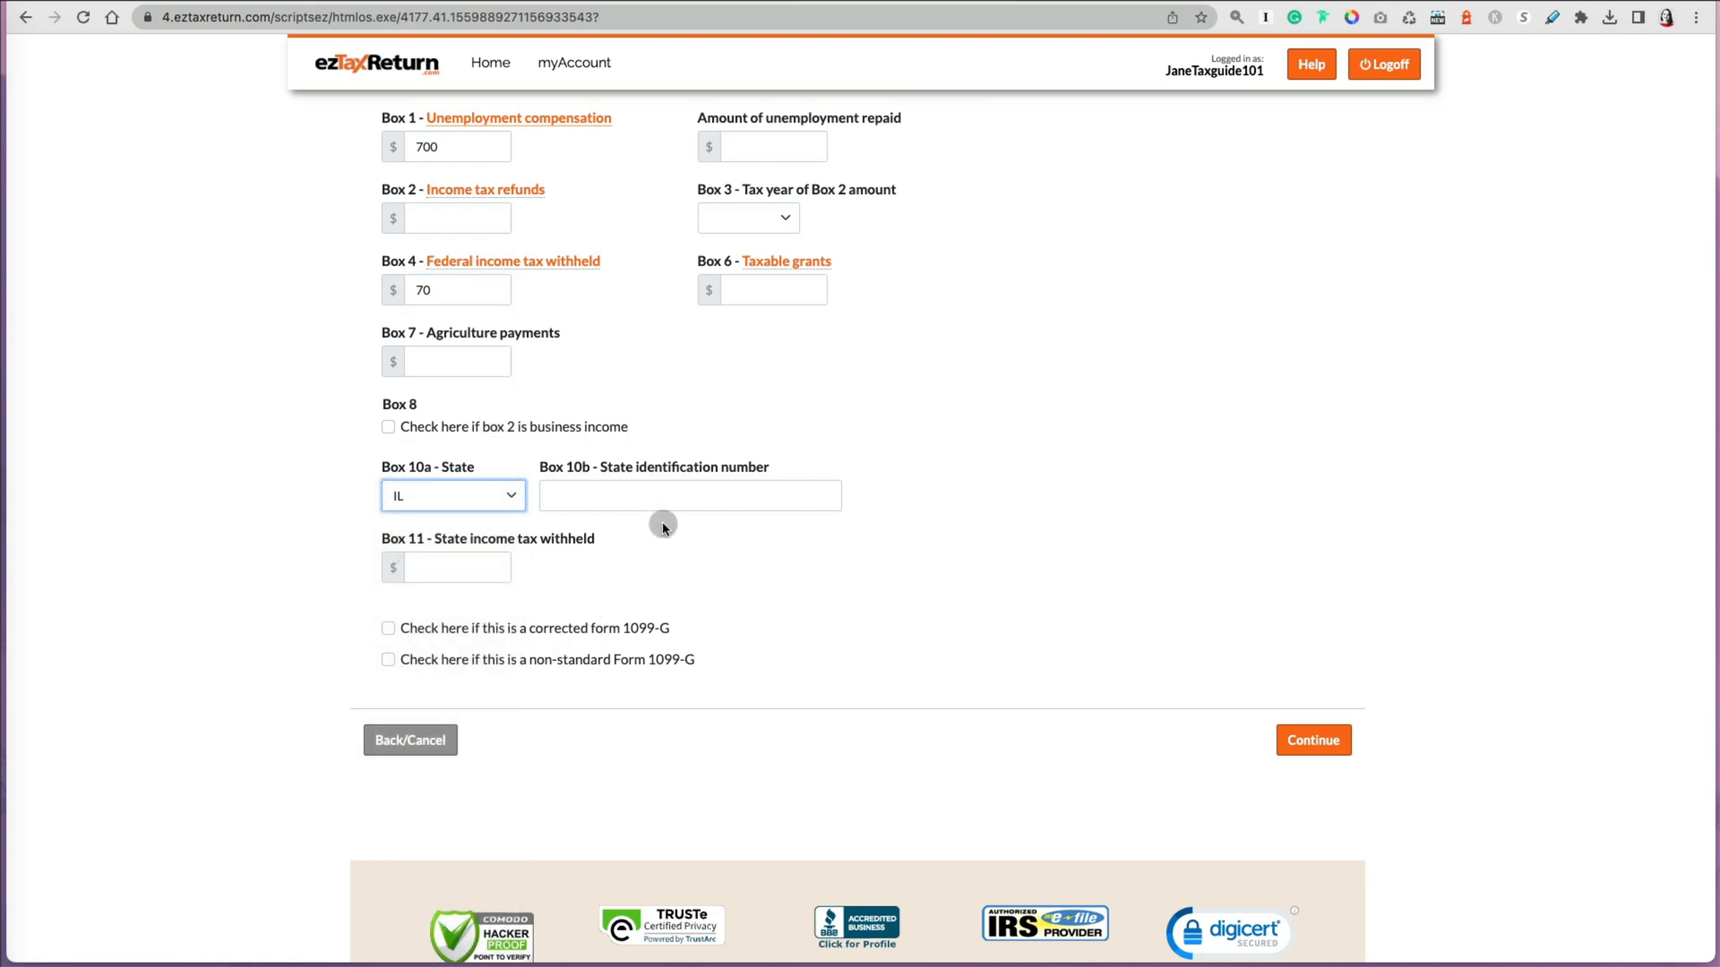
Step: Enter the Box 10b state identification number and 35 as state income tax withheld, then continue
click(660, 498)
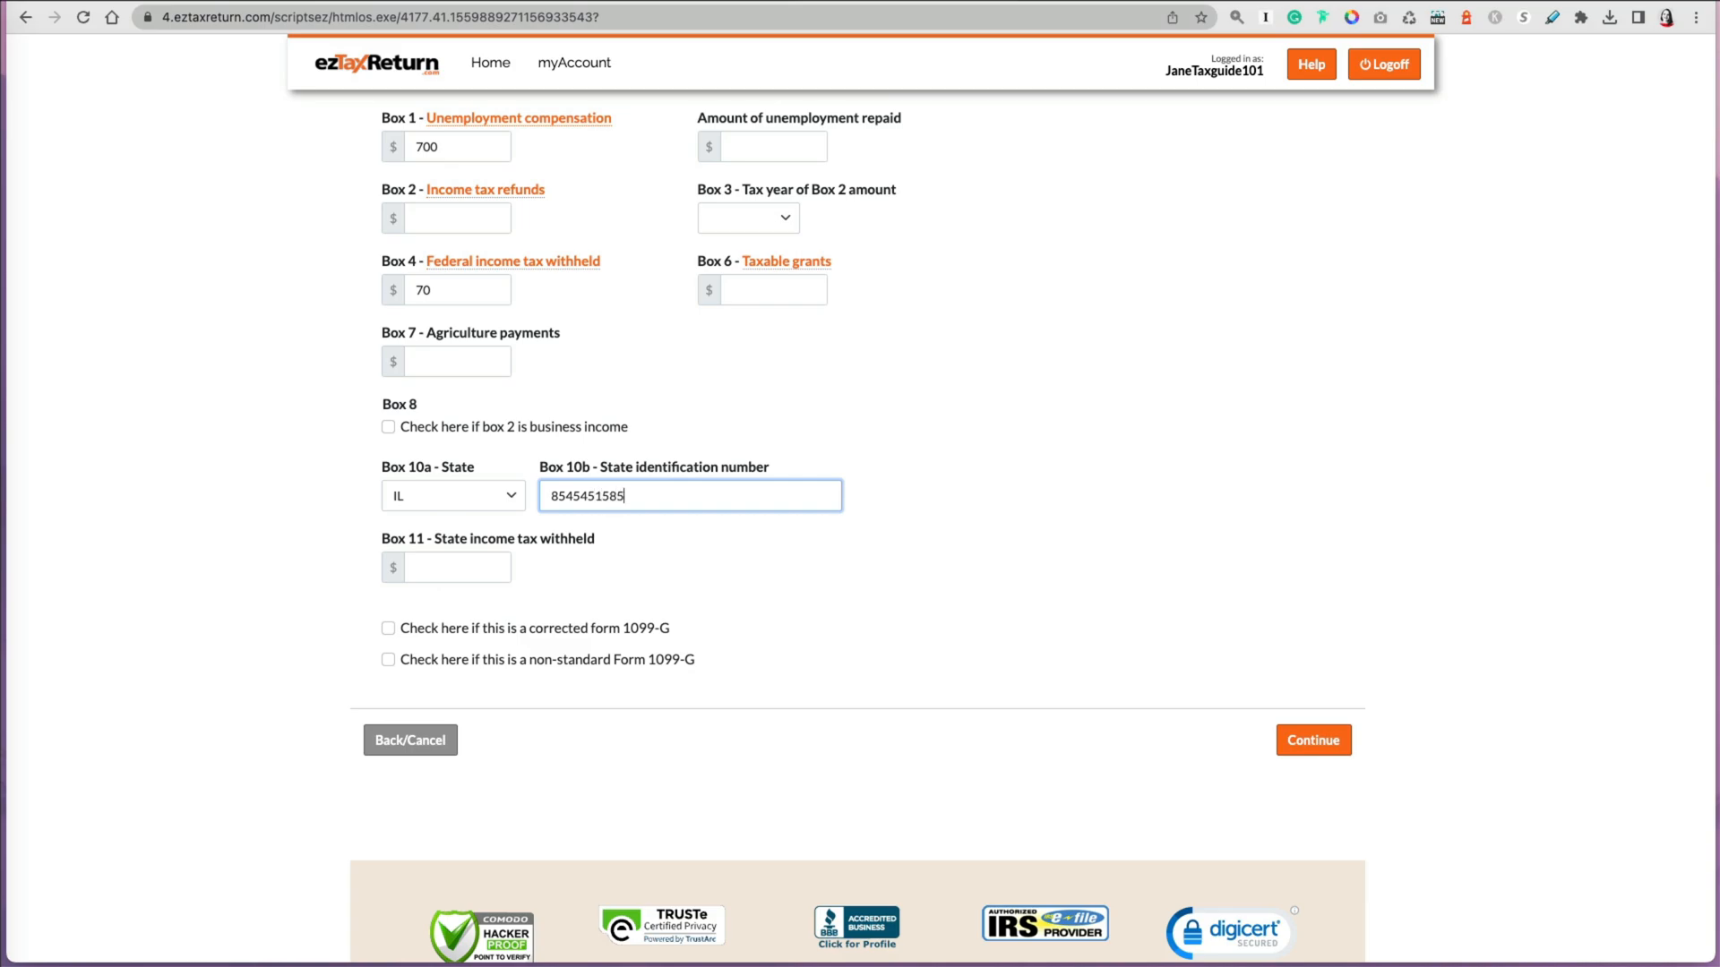
key(Tab)
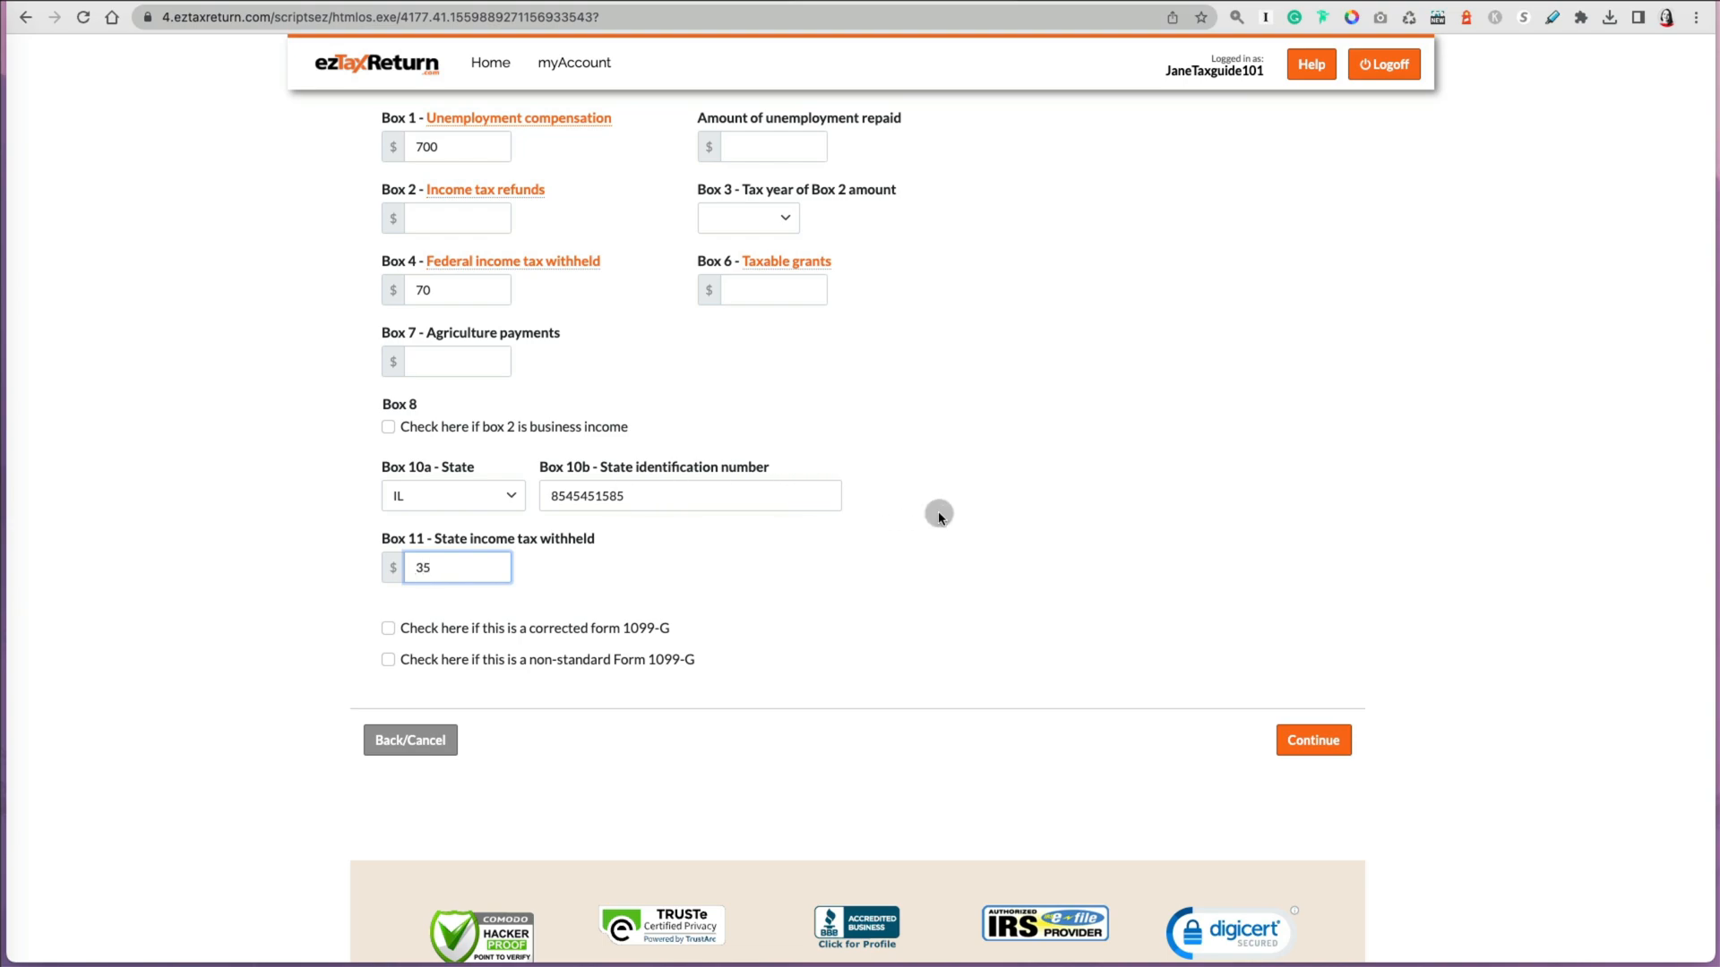
click(947, 549)
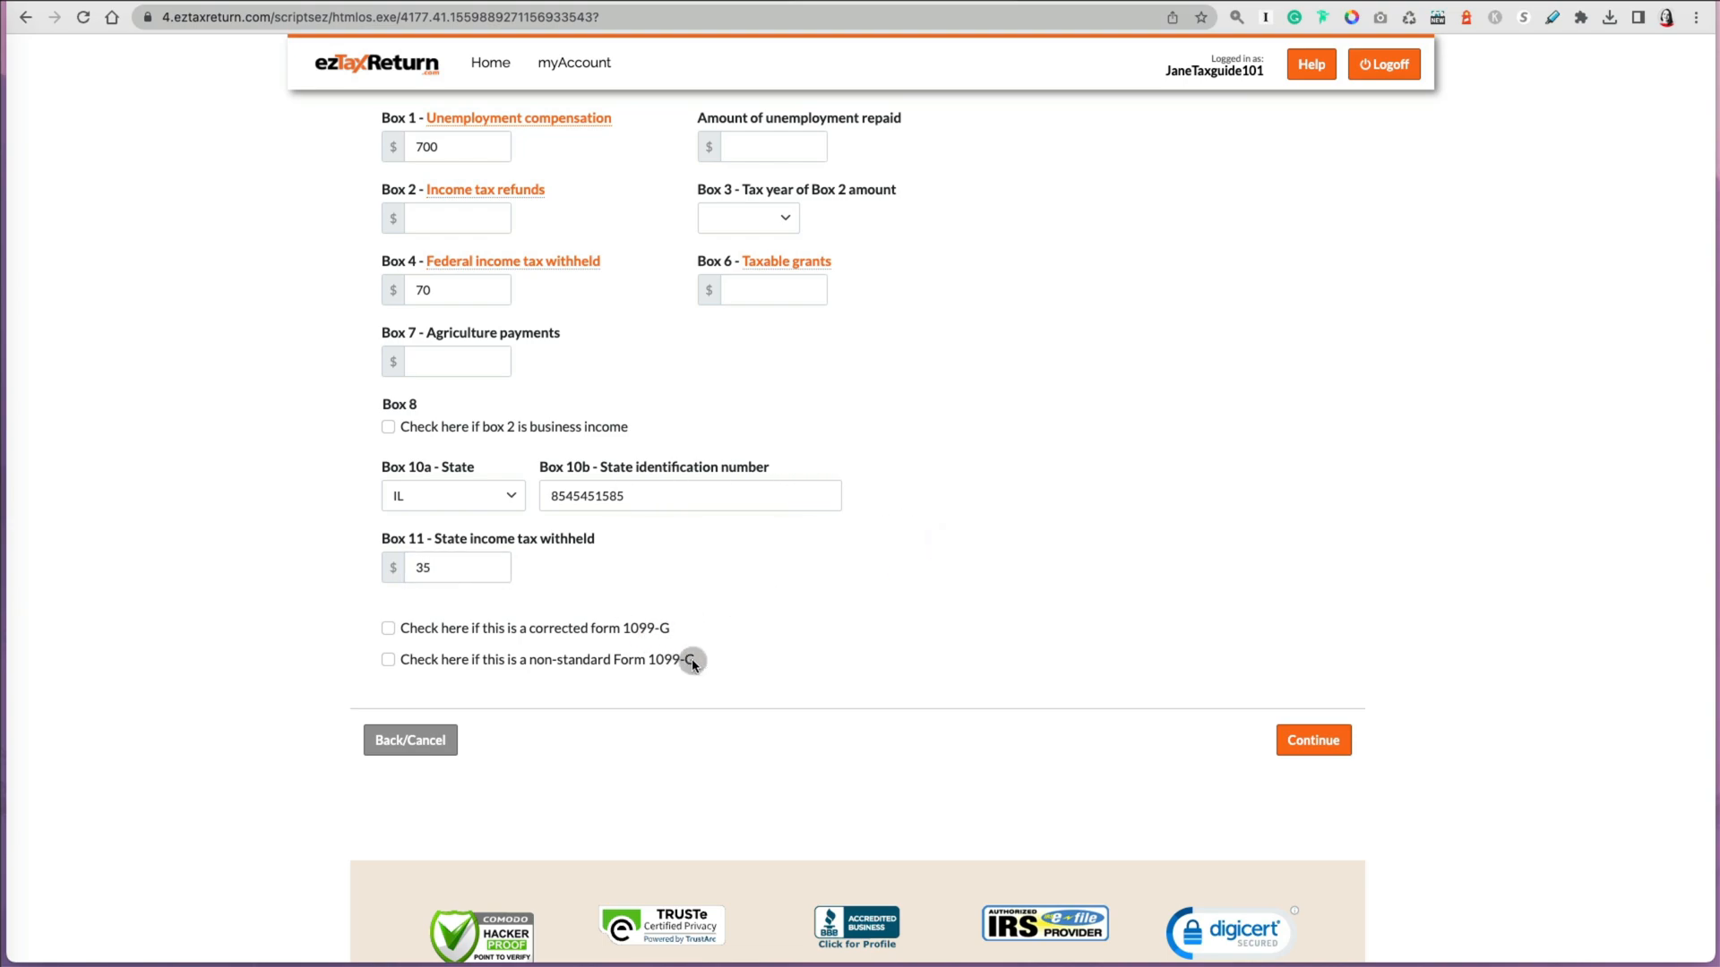
click(1303, 743)
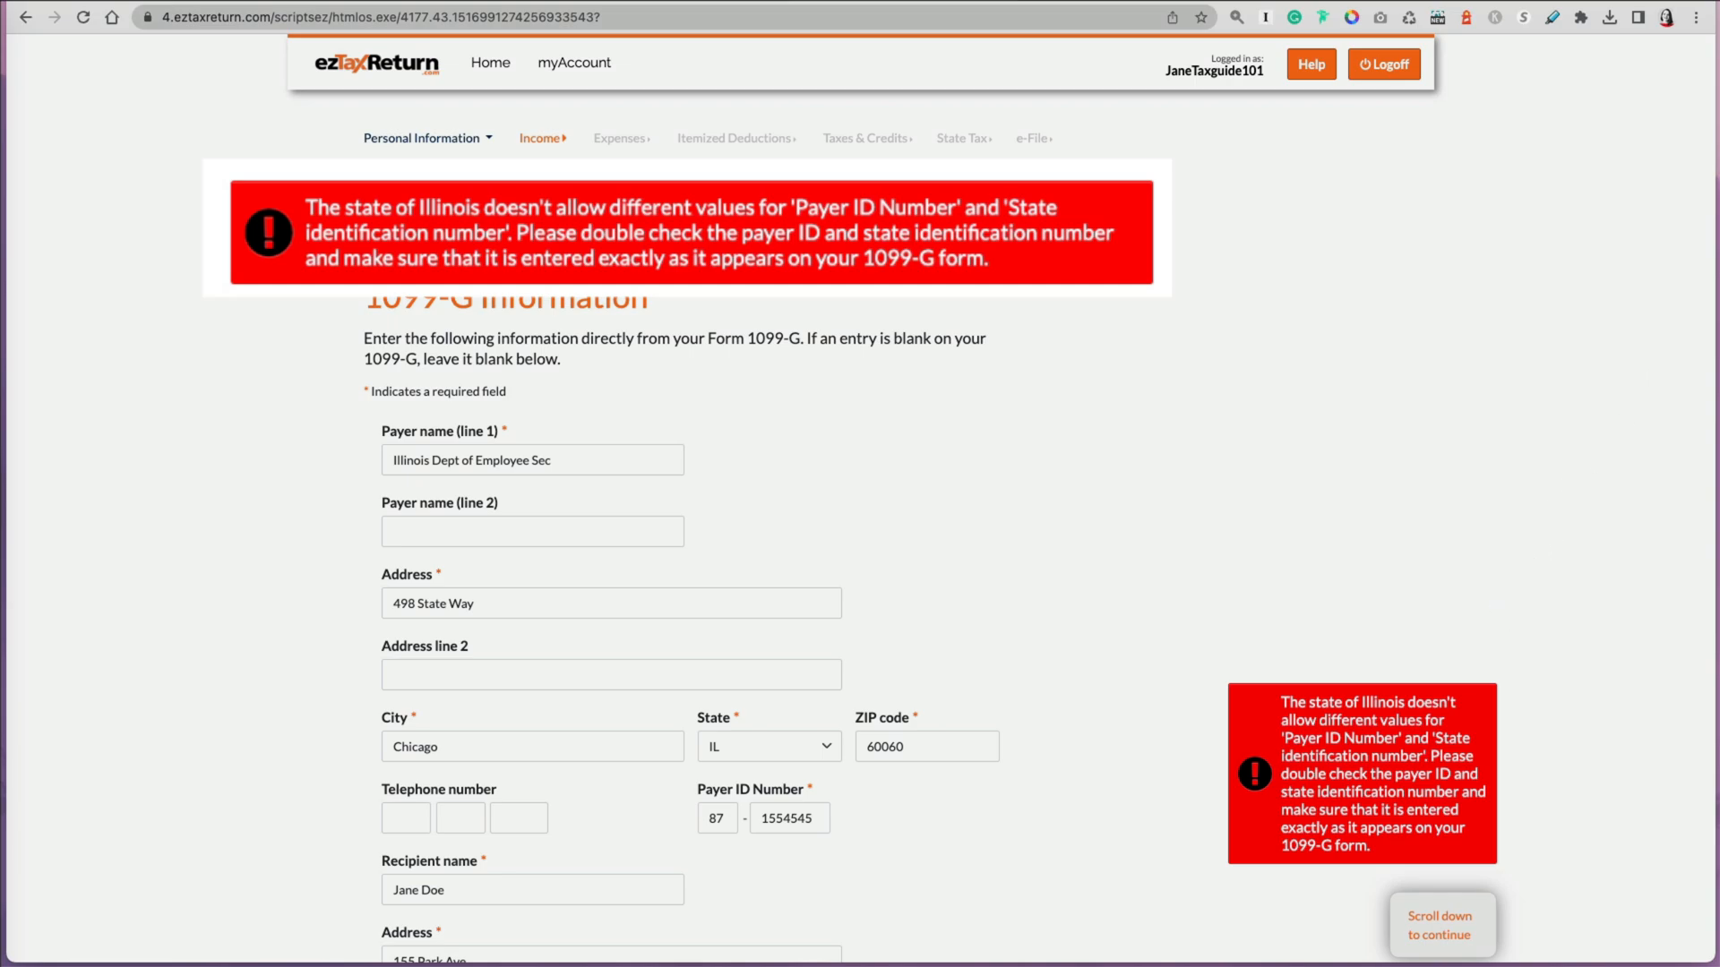
Step: Resubmit the 1099-G form and answer the next two income questions, continuing past each
scroll(1674, 385, down, 15)
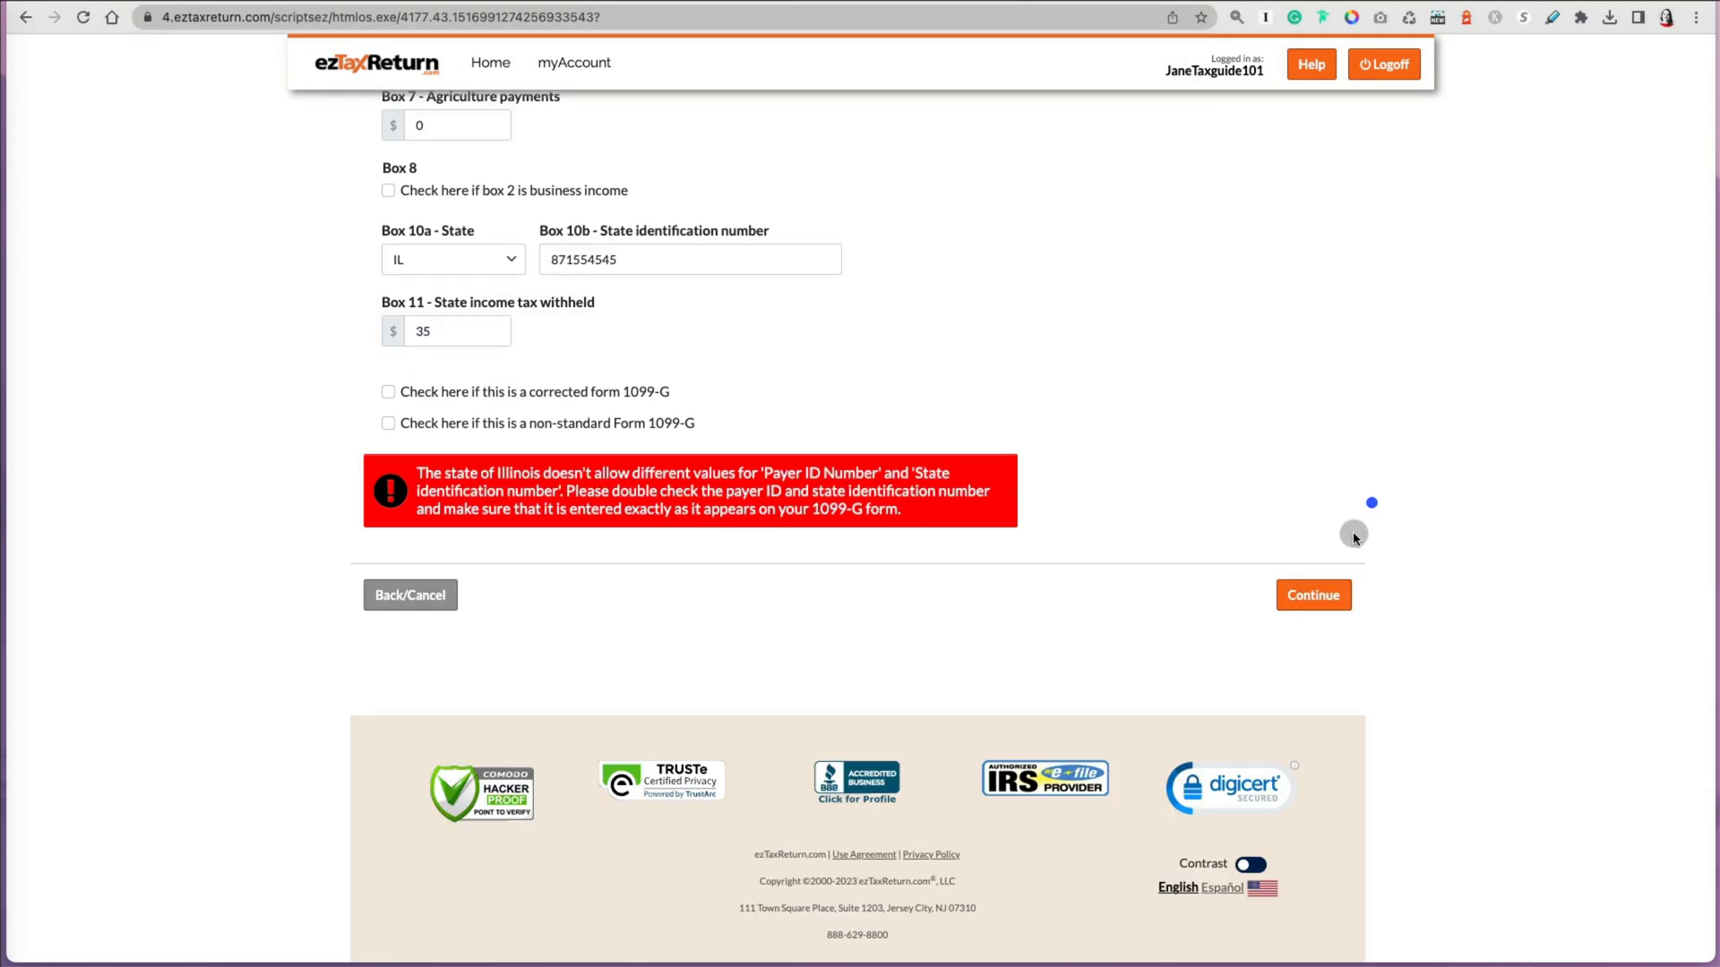
click(1328, 594)
click(387, 314)
click(1313, 397)
click(394, 312)
click(1315, 394)
click(562, 139)
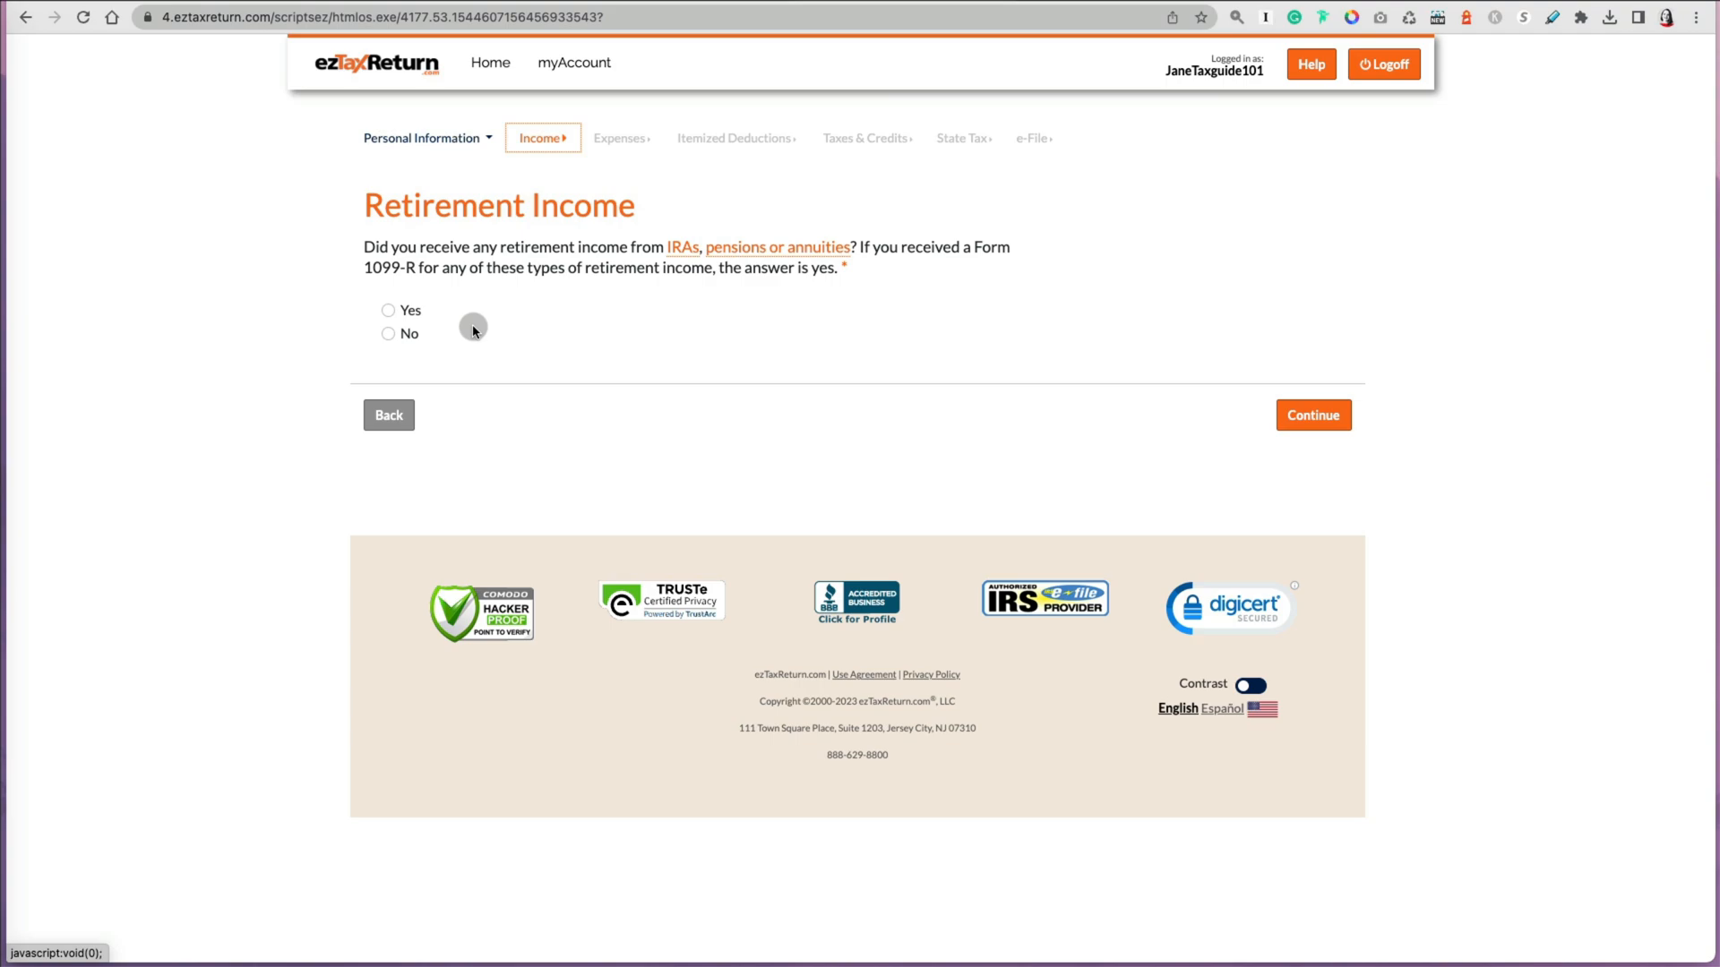
Step: Answer No to retirement income and to the following income question, continuing past each
click(388, 334)
click(1305, 418)
click(388, 333)
click(1313, 416)
Step: Answer No to alimony received, view the alimony payments explanation, and continue
click(387, 312)
click(557, 253)
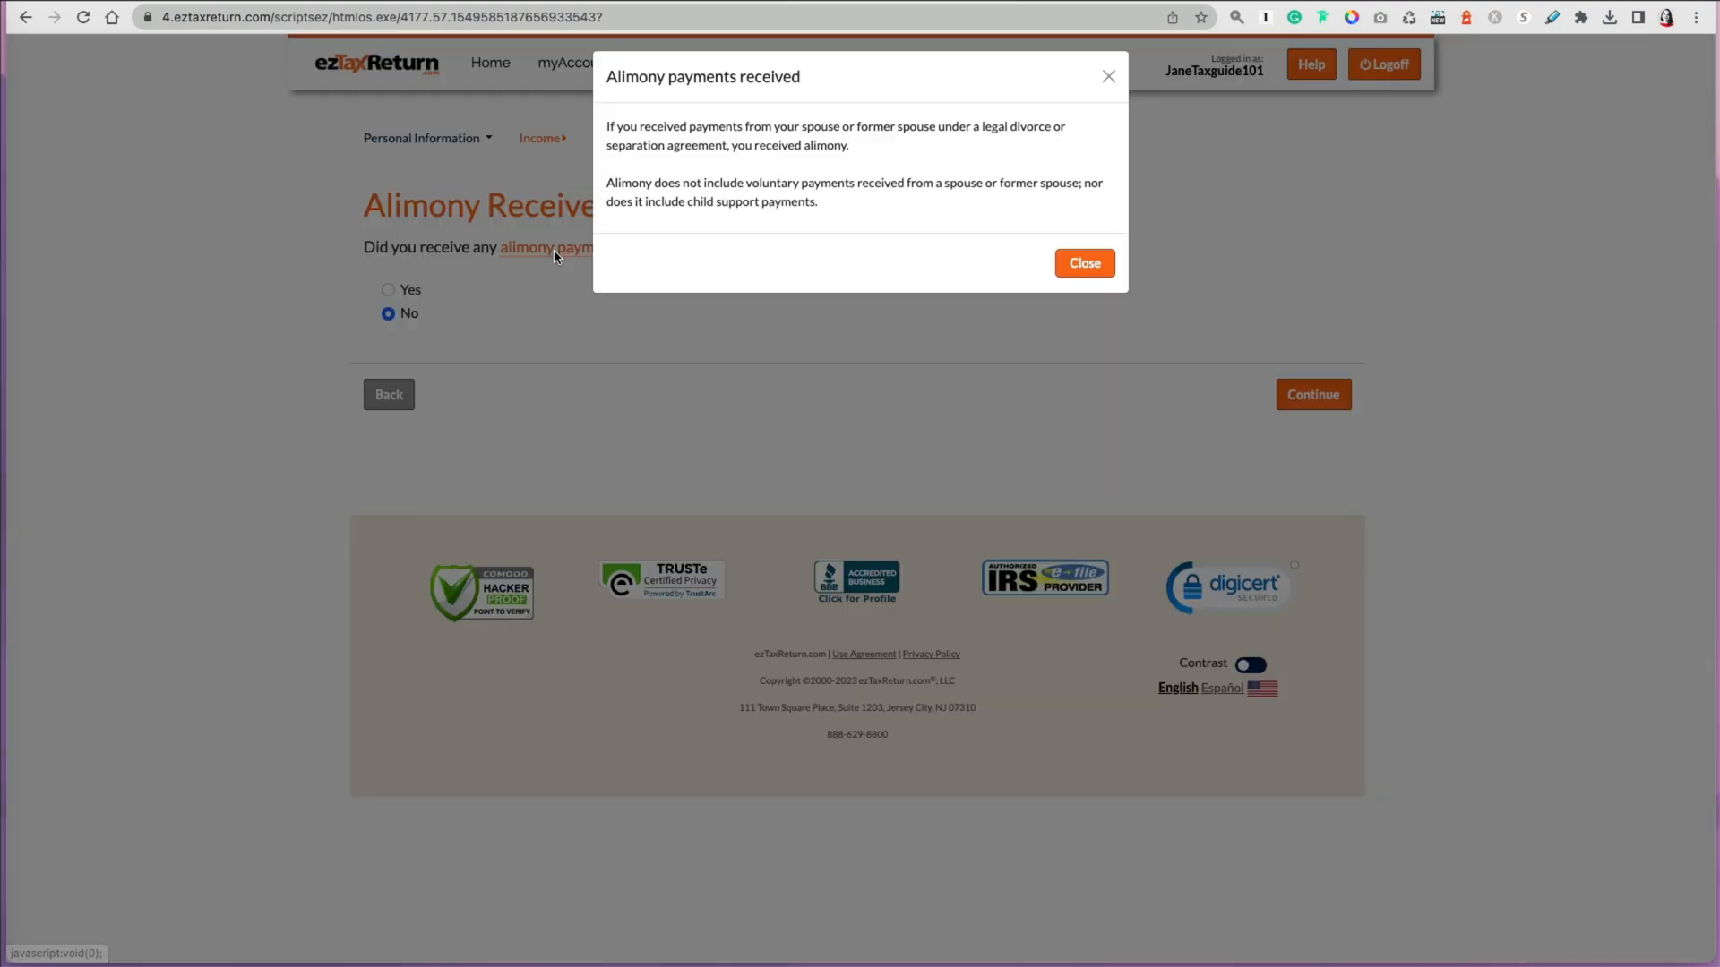
click(1109, 77)
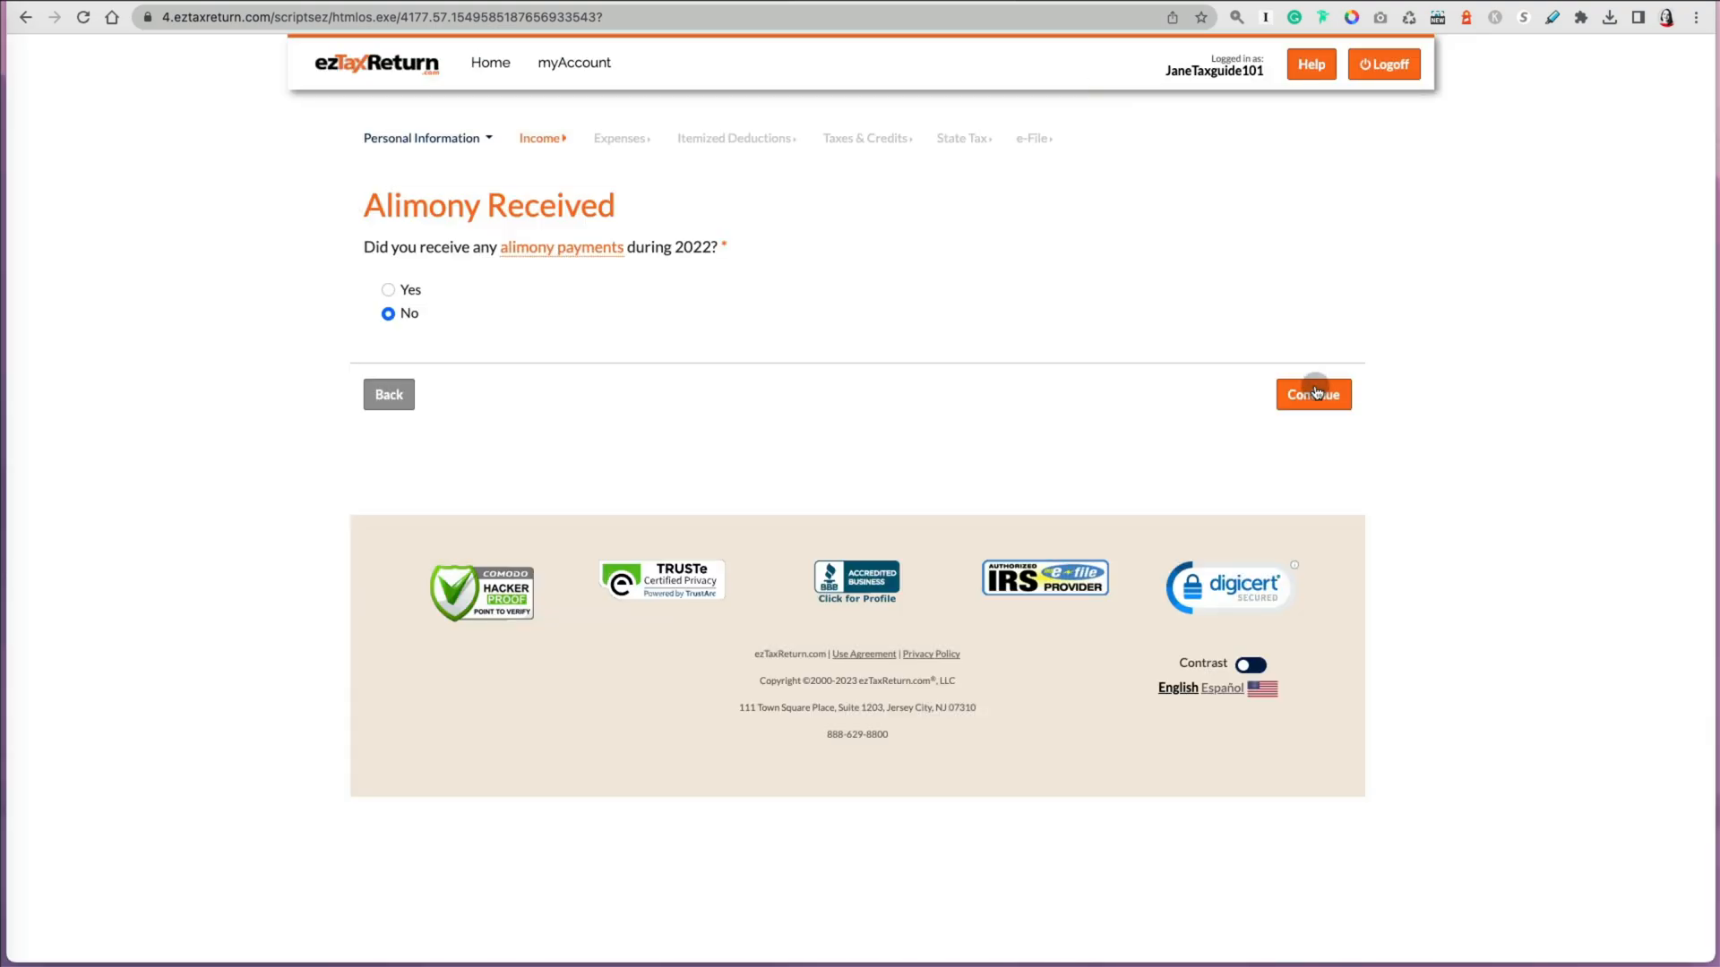
click(1312, 394)
Step: Answer No to the next income question and to Other Income, continuing to the income summary
click(388, 333)
click(1315, 417)
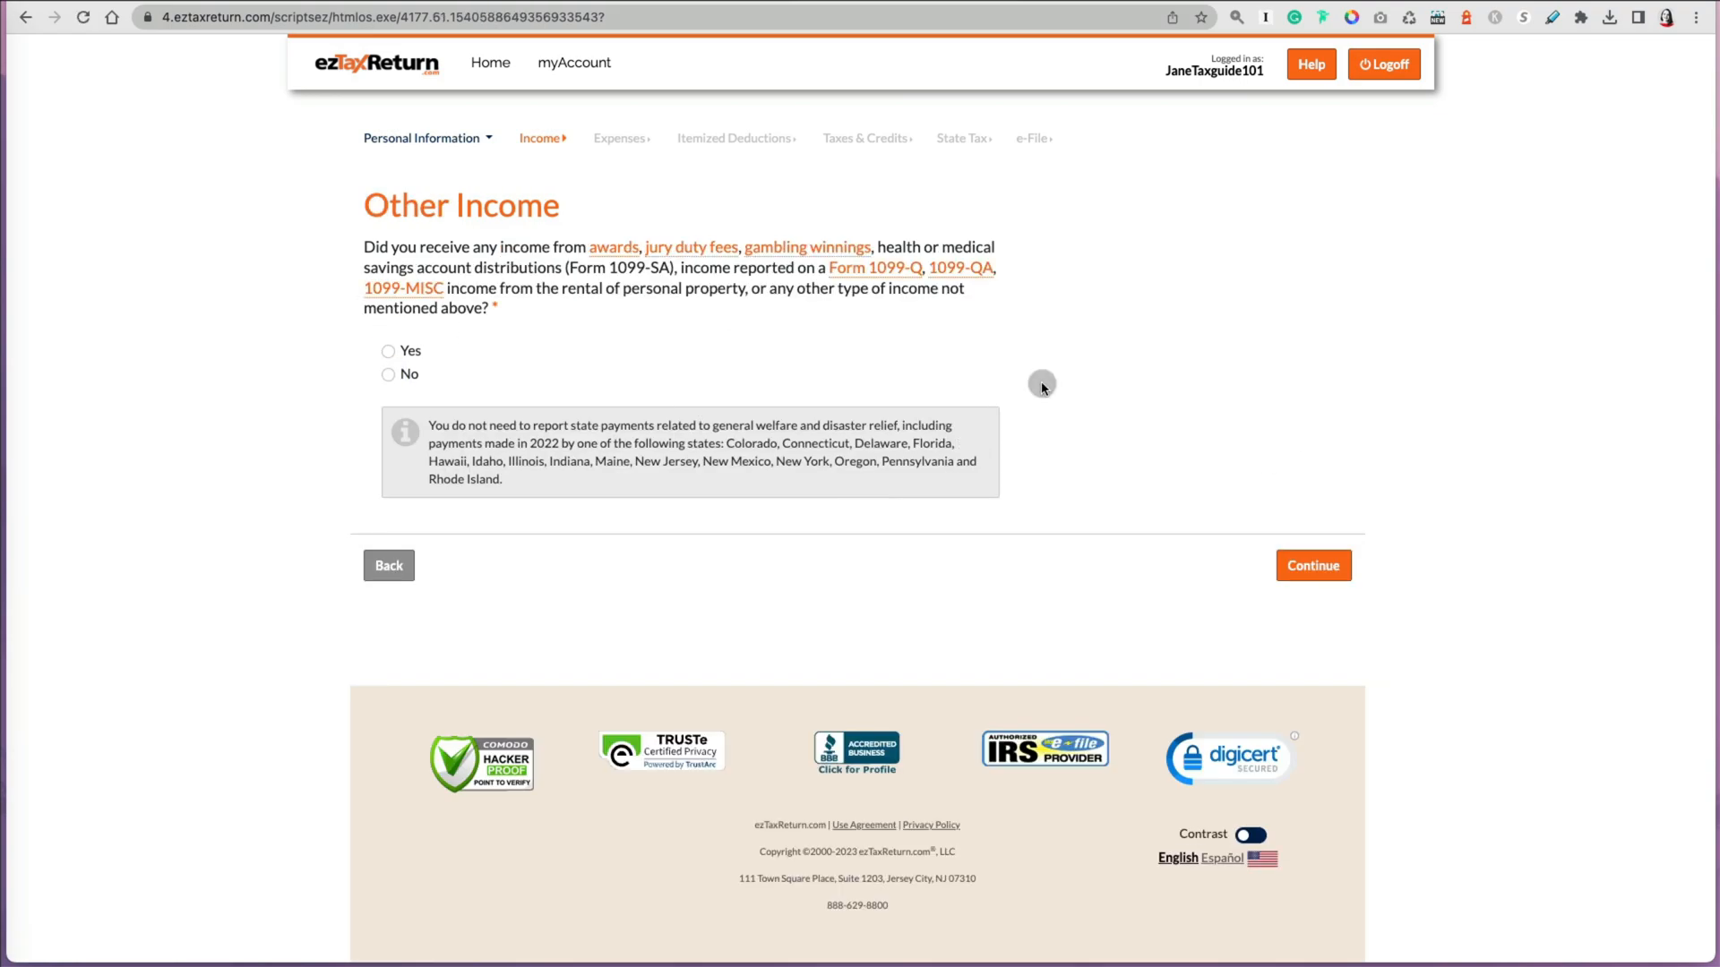
click(388, 375)
click(1306, 570)
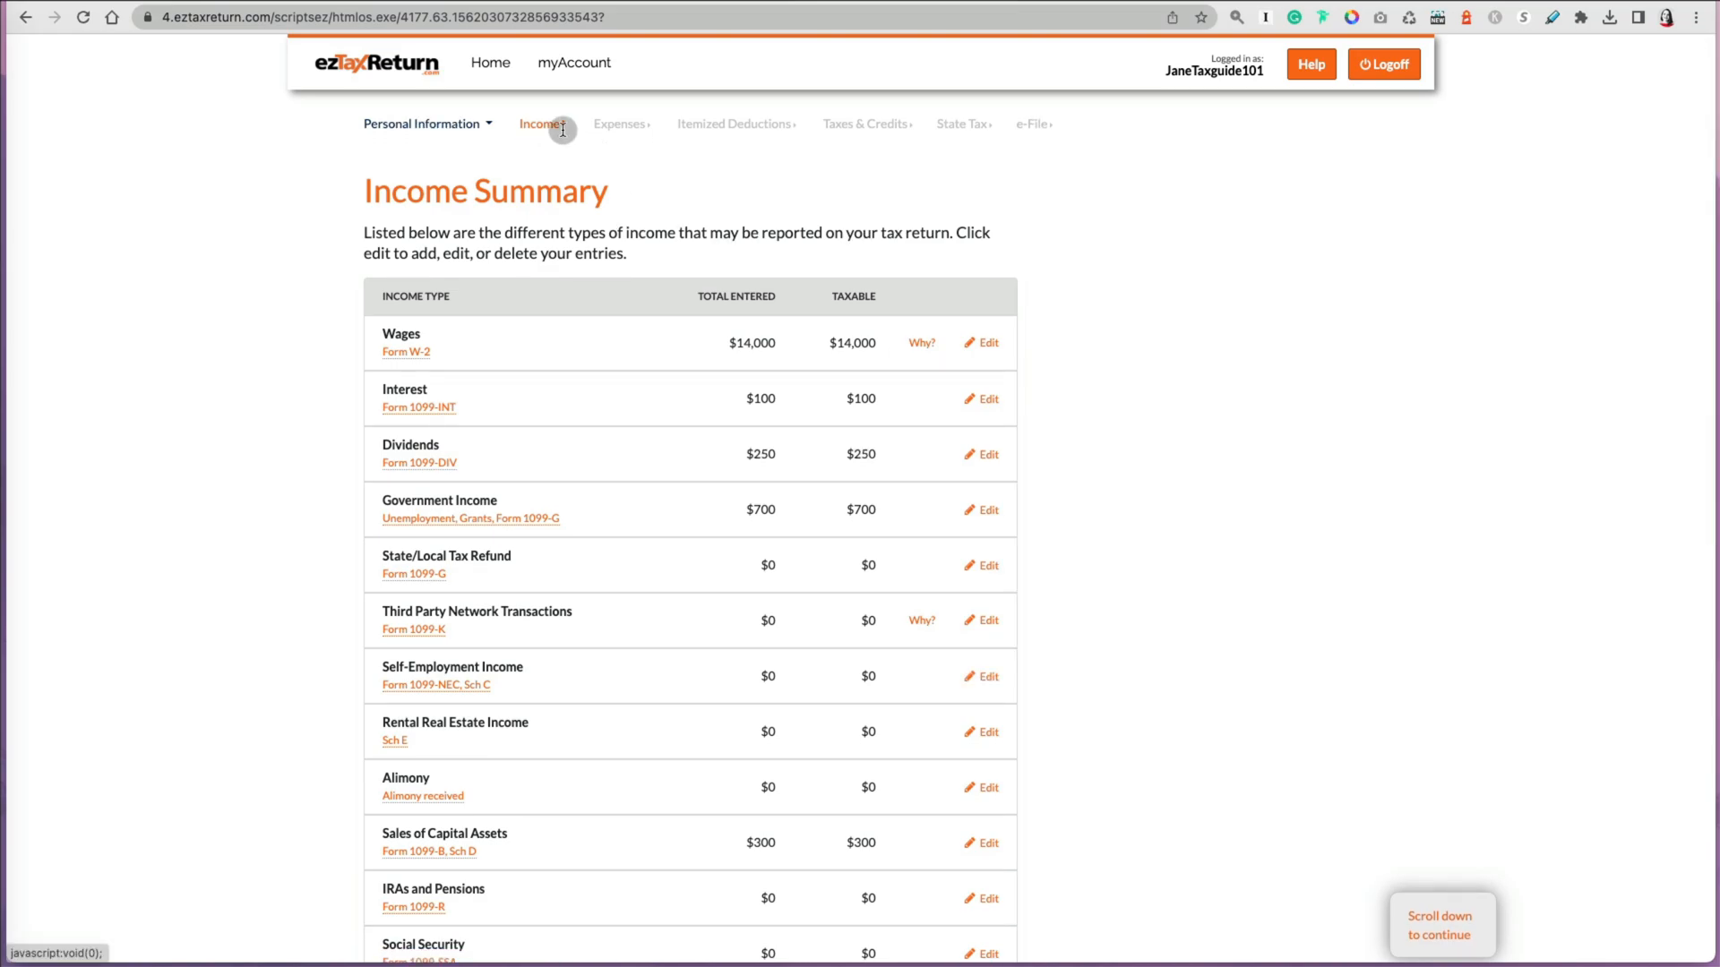
Step: Review the income summary entries and continue to the expenses section
scroll(1176, 578, down, 5)
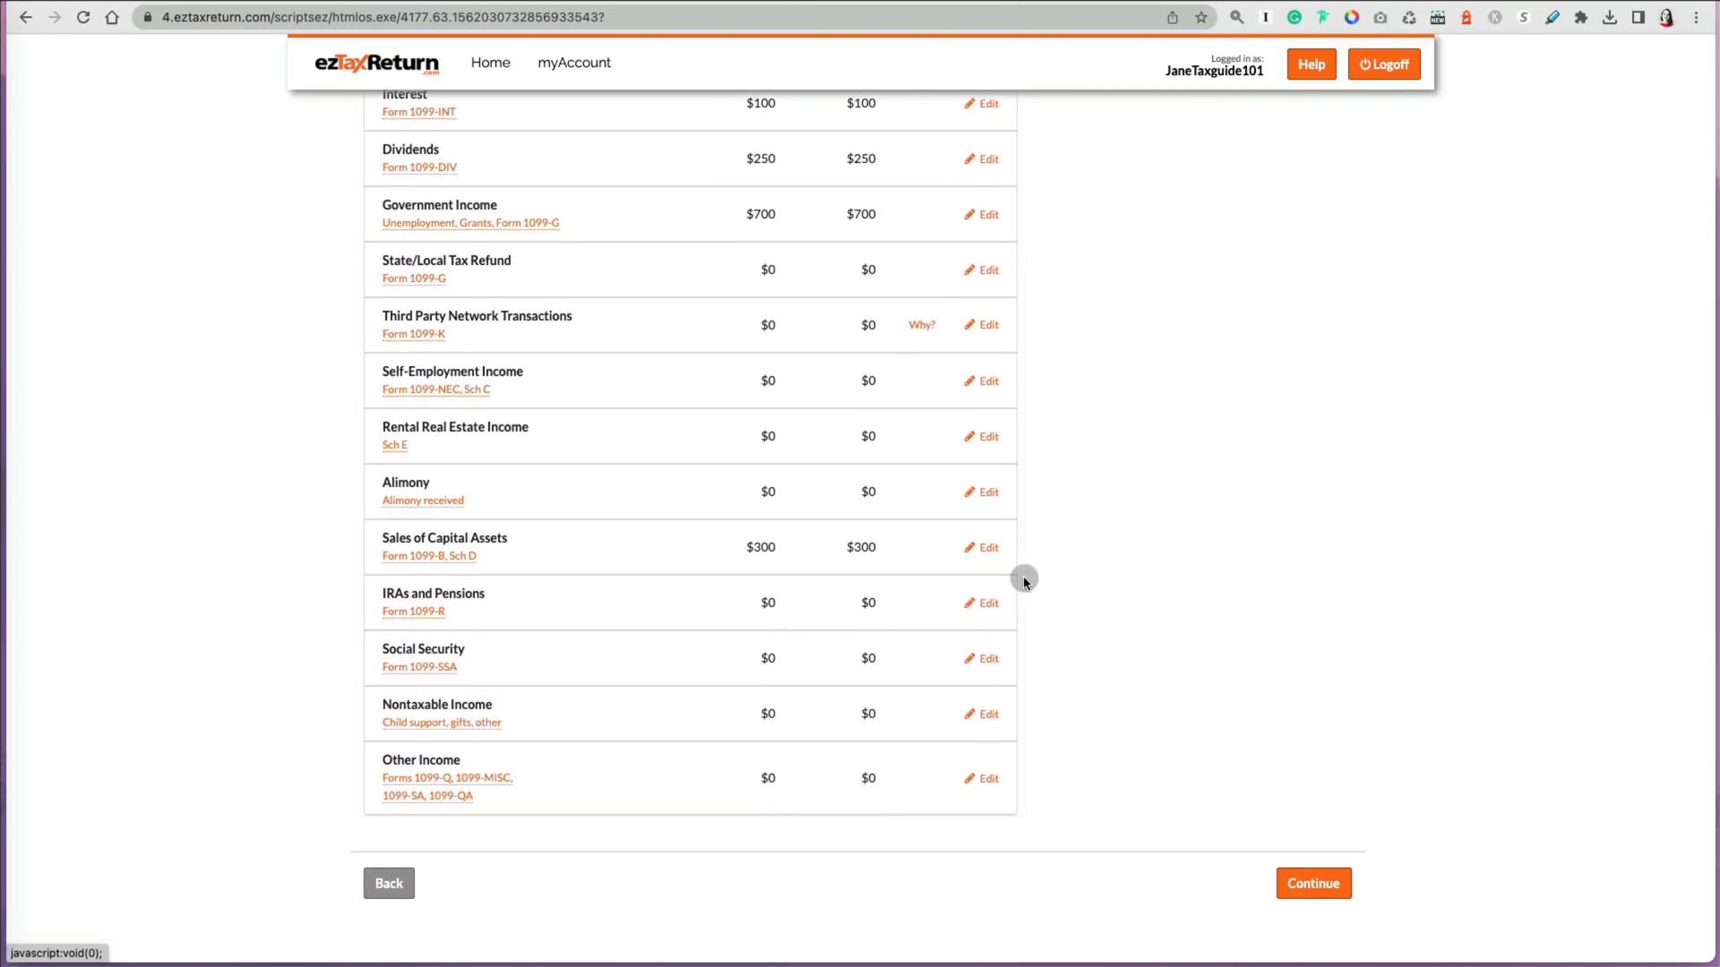
scroll(981, 550, up, 2)
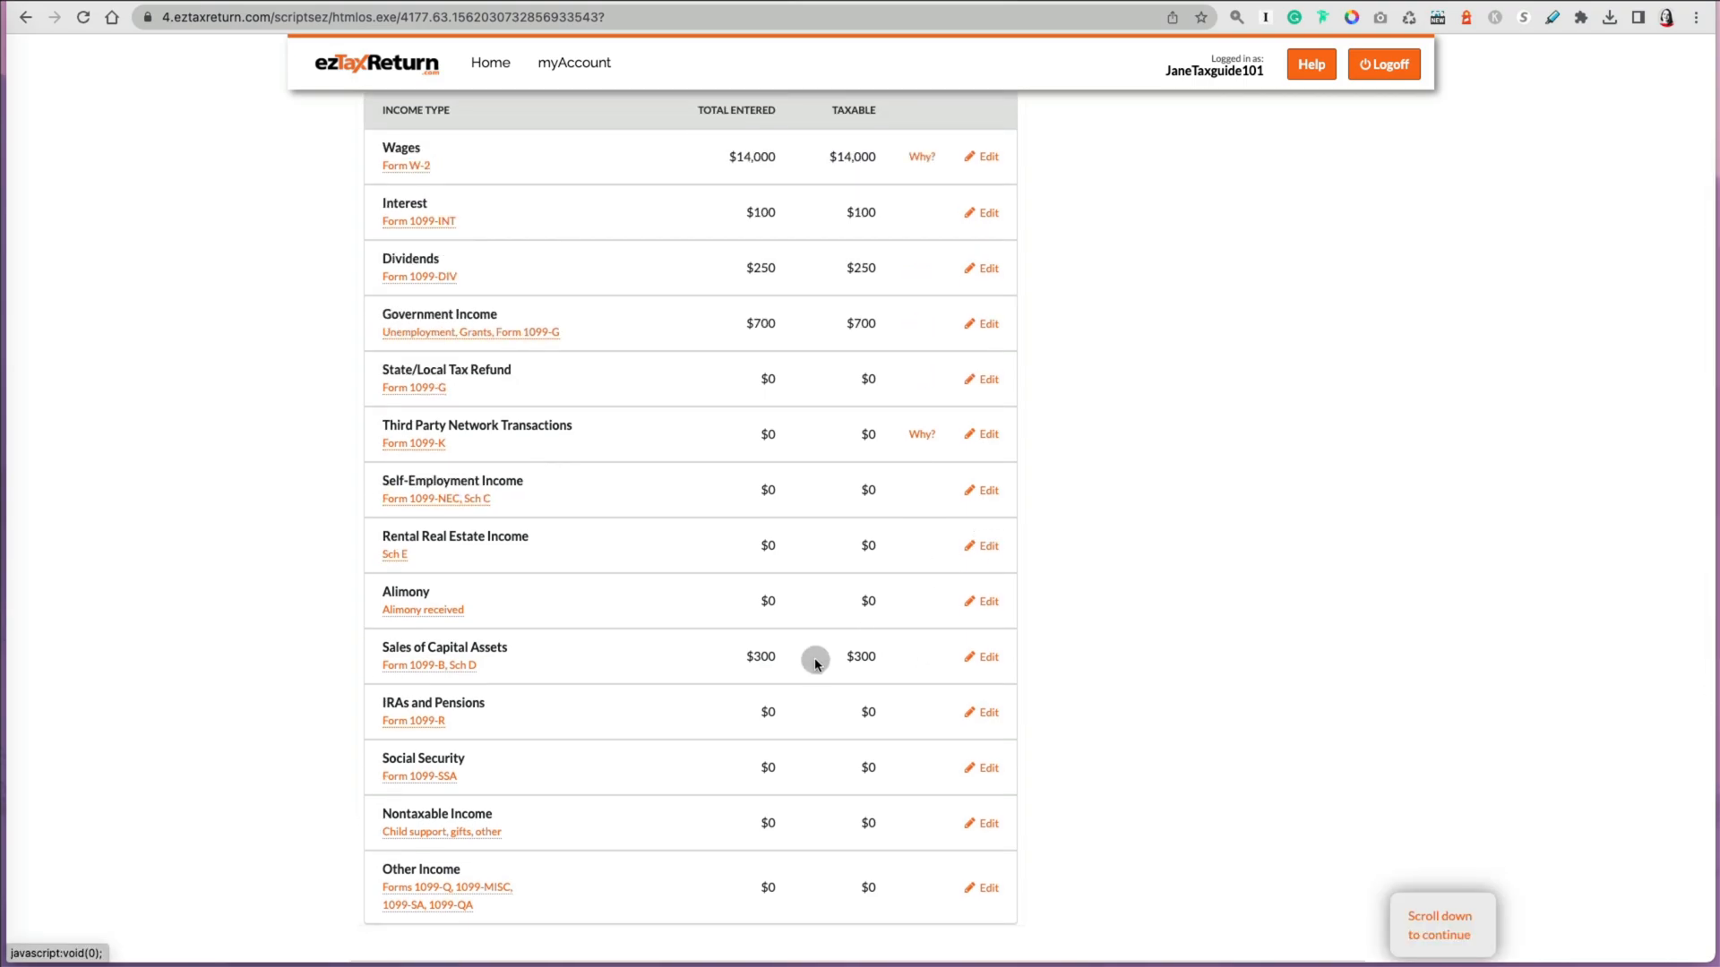
scroll(822, 538, up, 1)
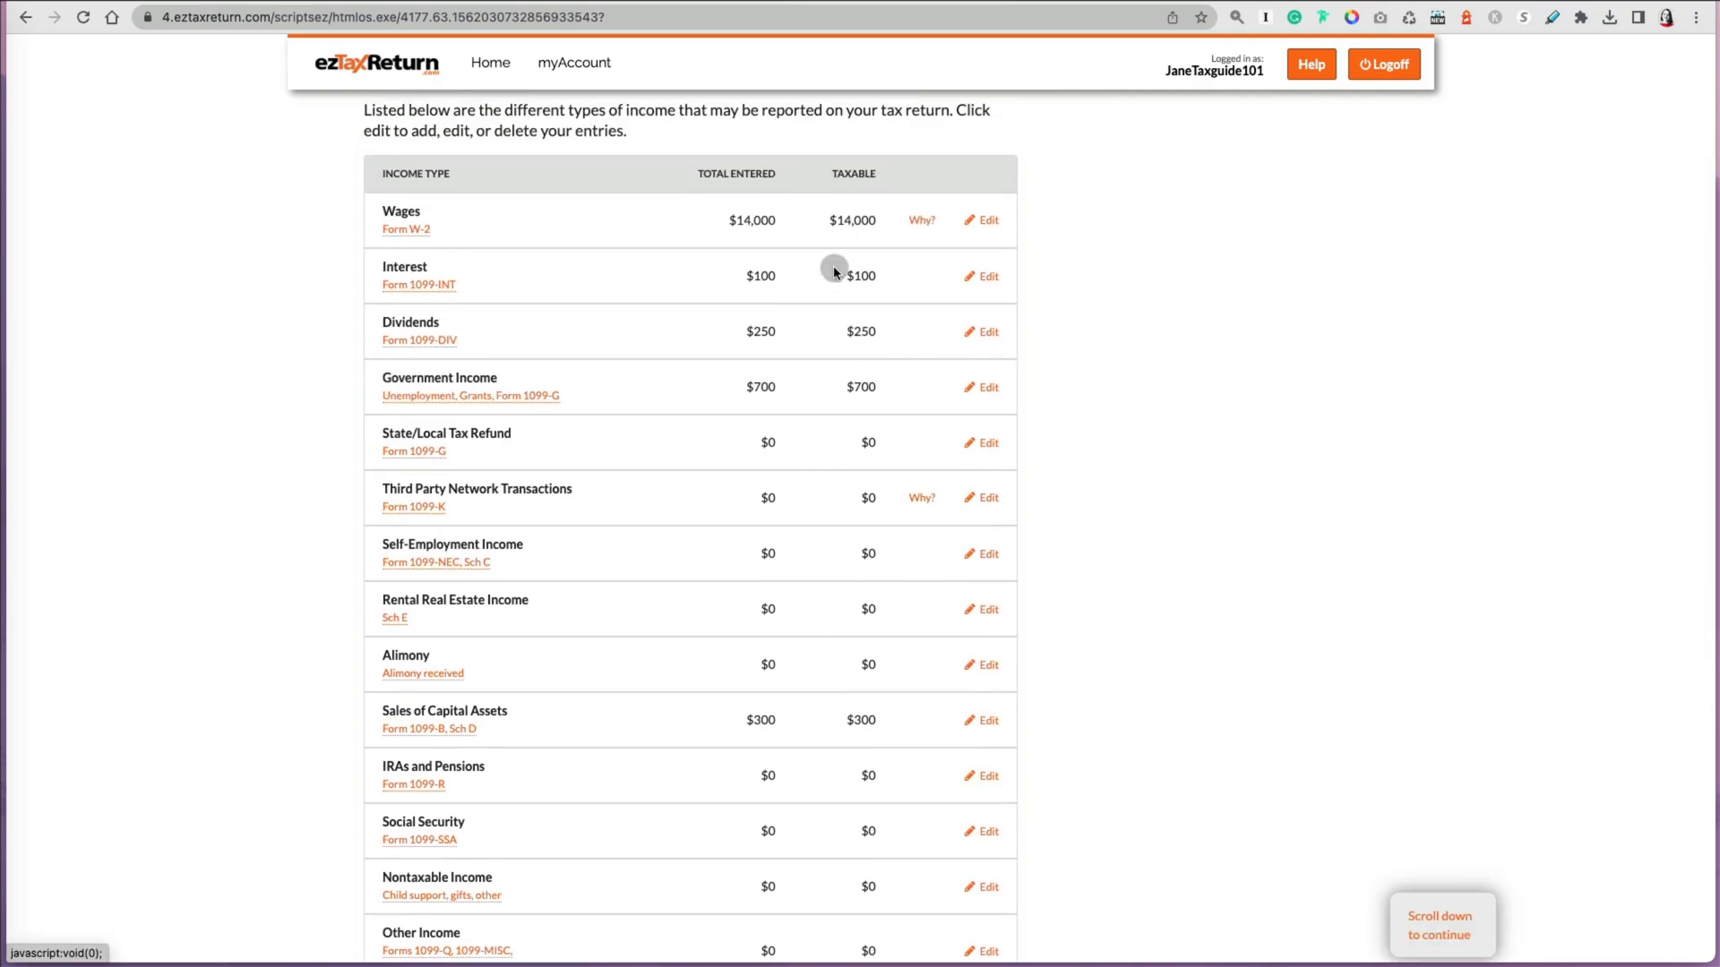
click(983, 276)
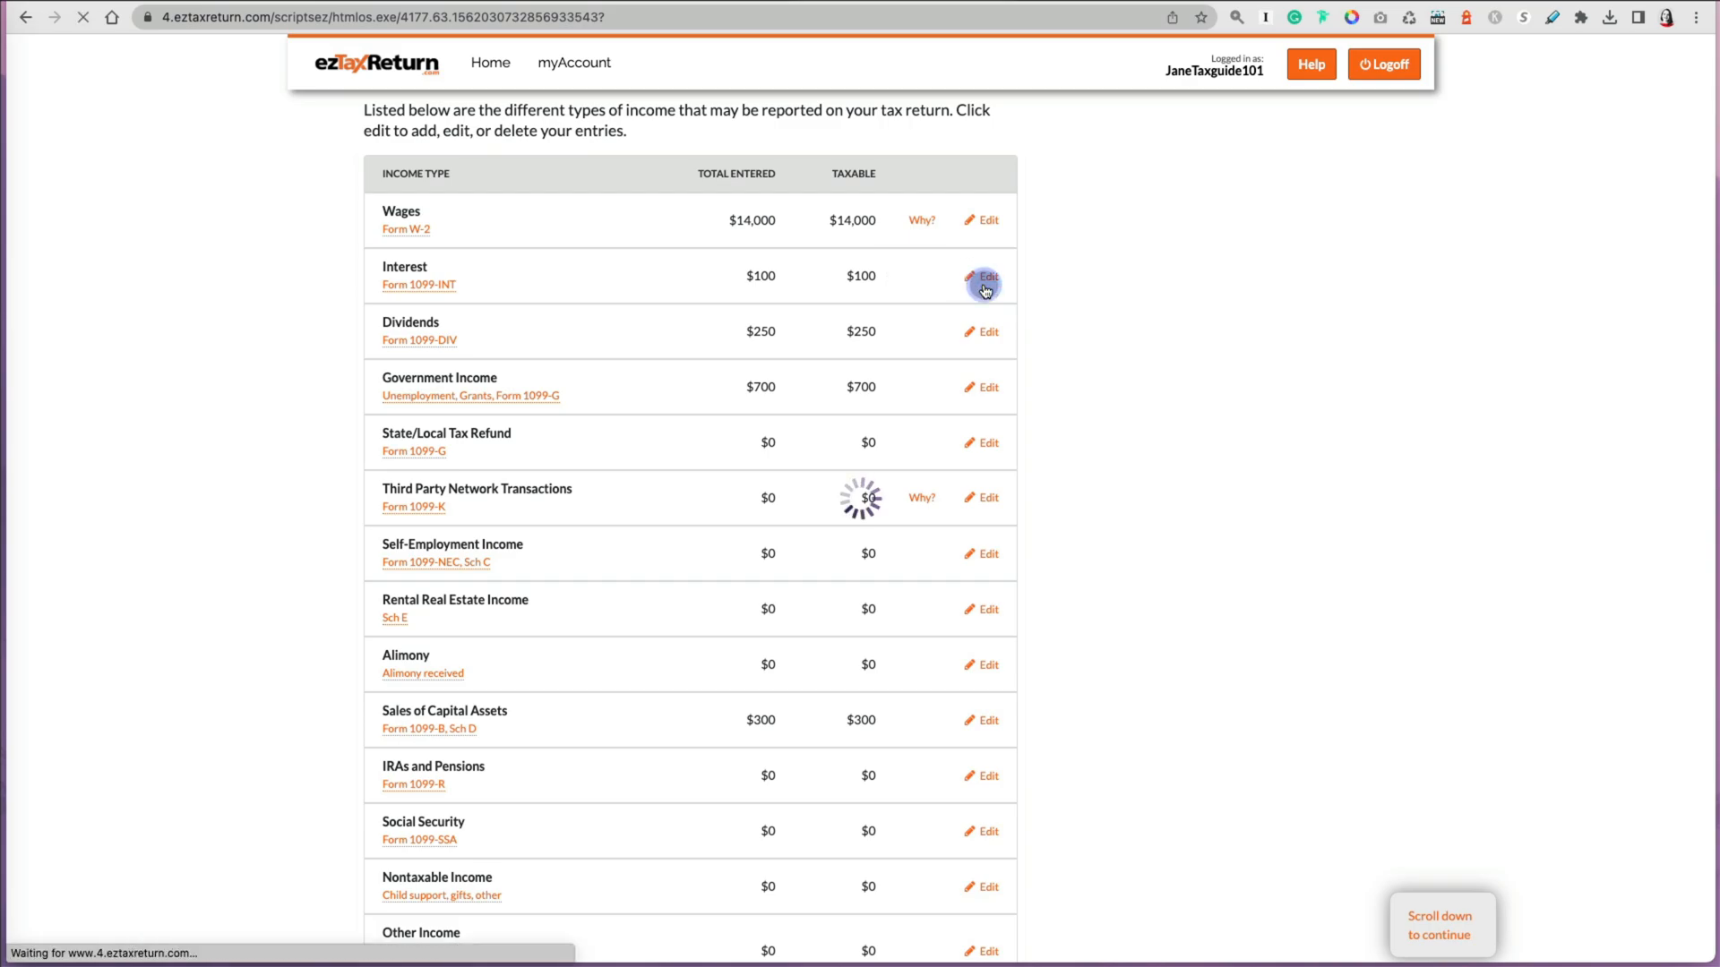
click(389, 453)
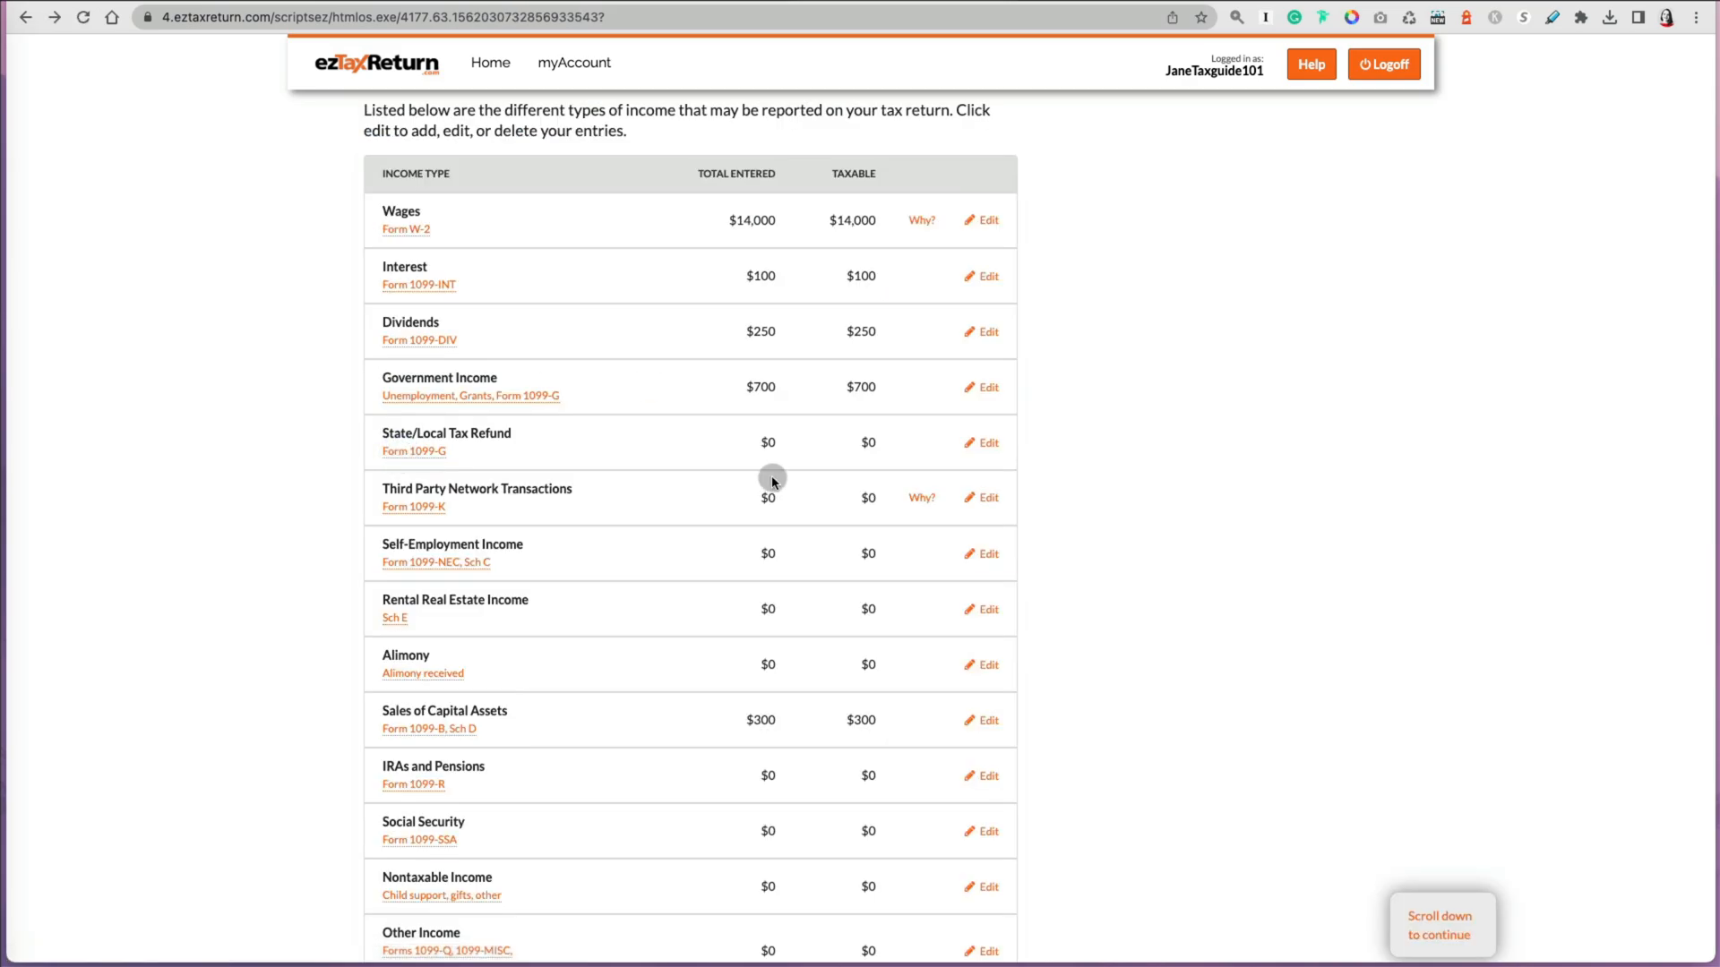
scroll(818, 647, down, 8)
click(1296, 548)
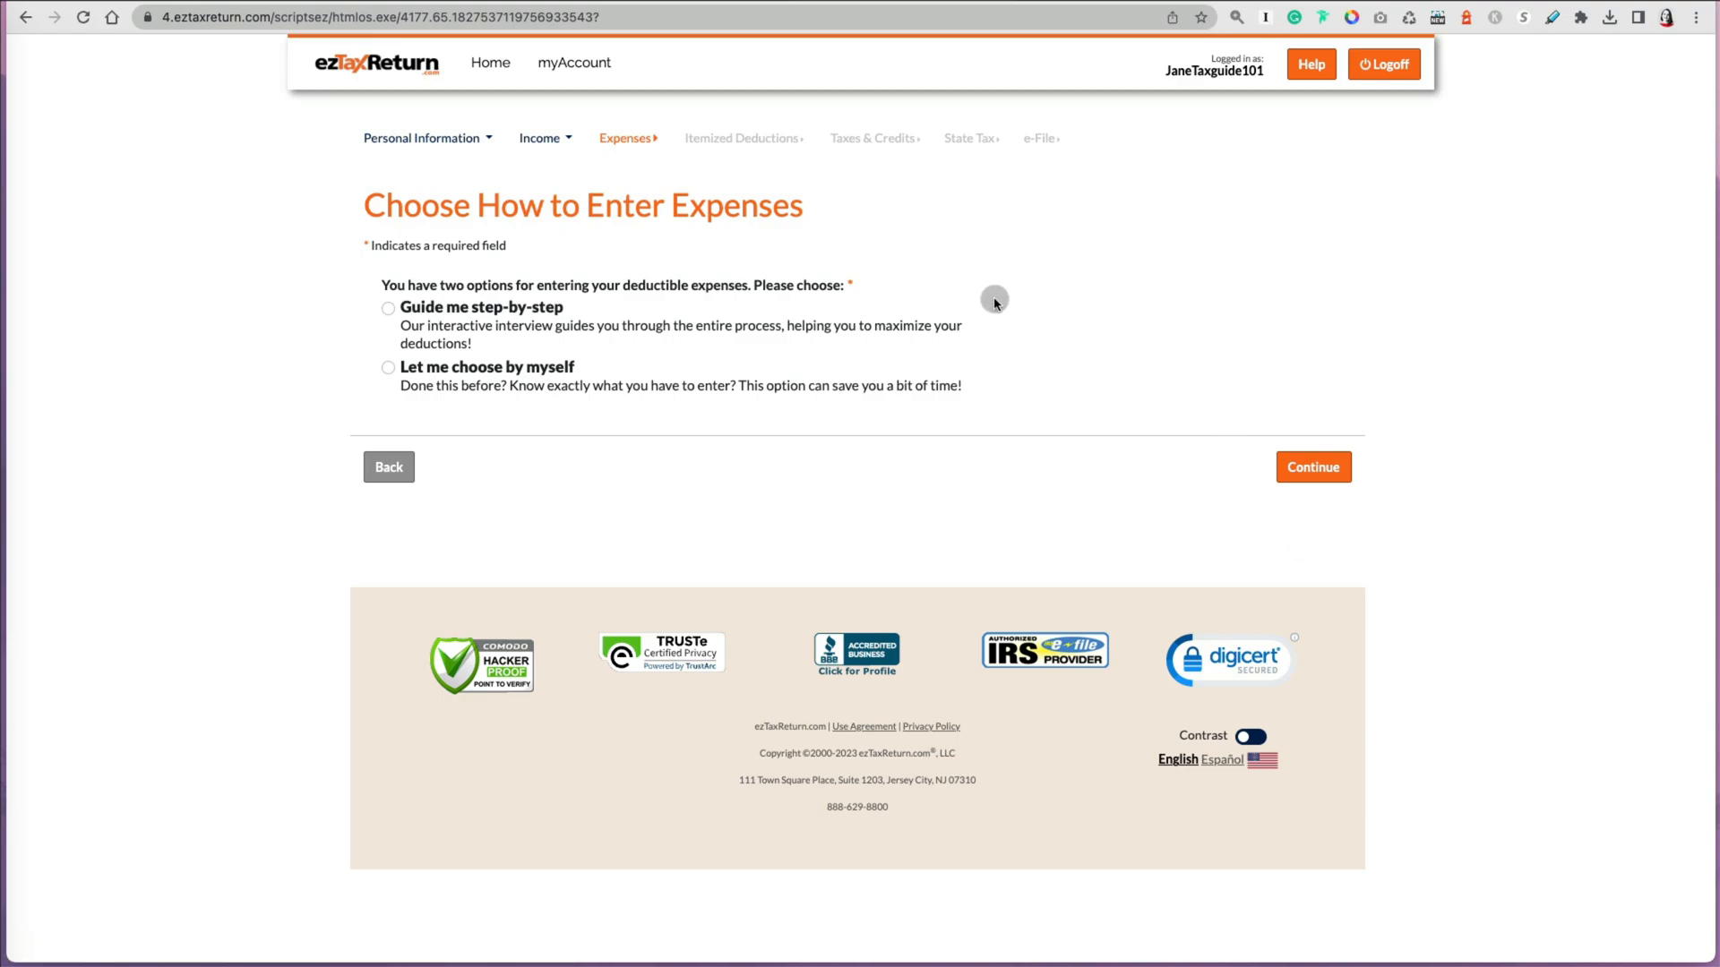
Step: Choose to enter deductible expenses by picking them yourself and continue
click(540, 138)
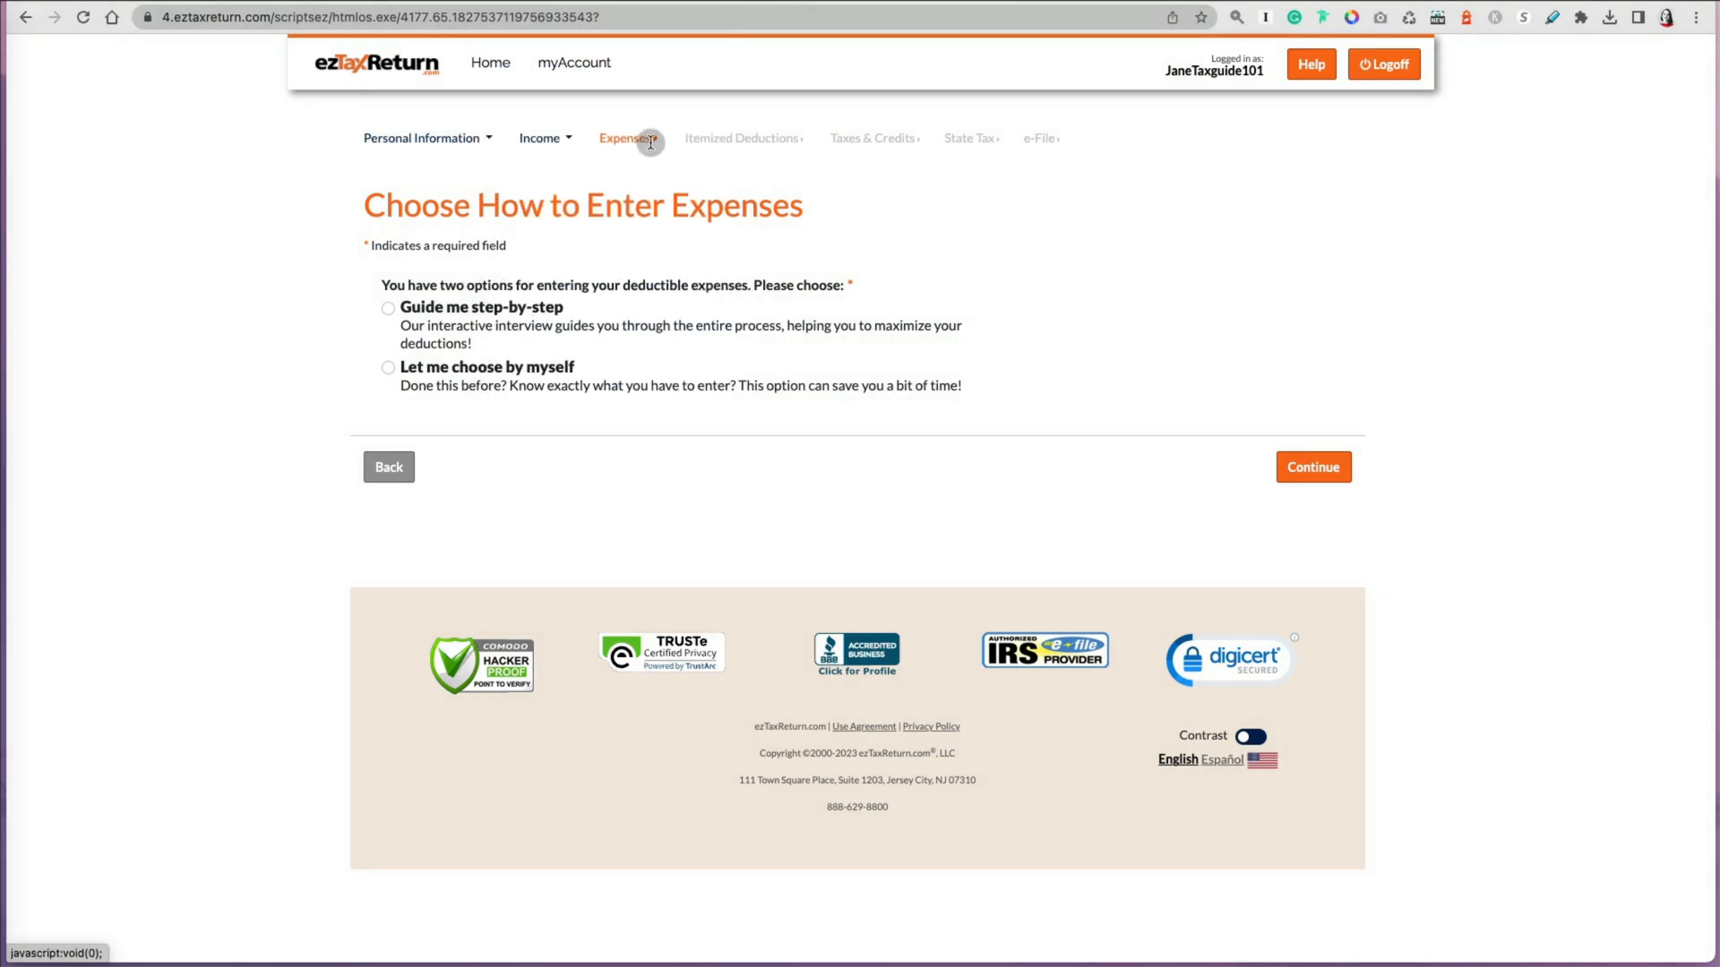
click(652, 142)
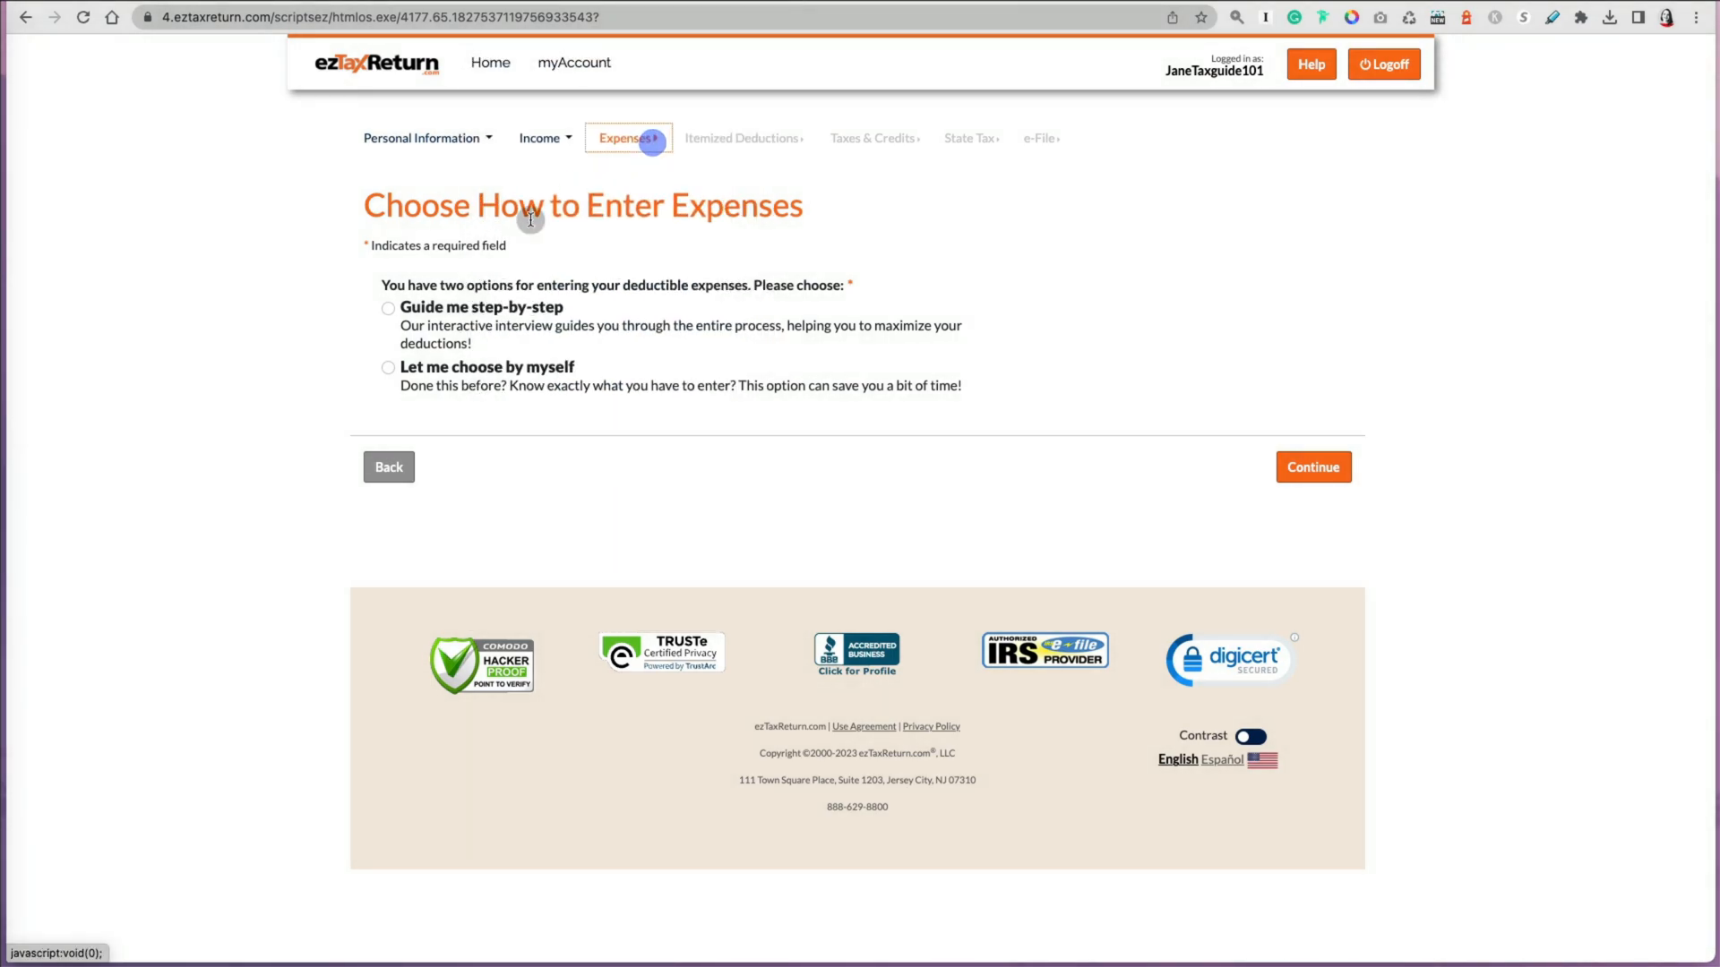
click(388, 369)
click(1310, 466)
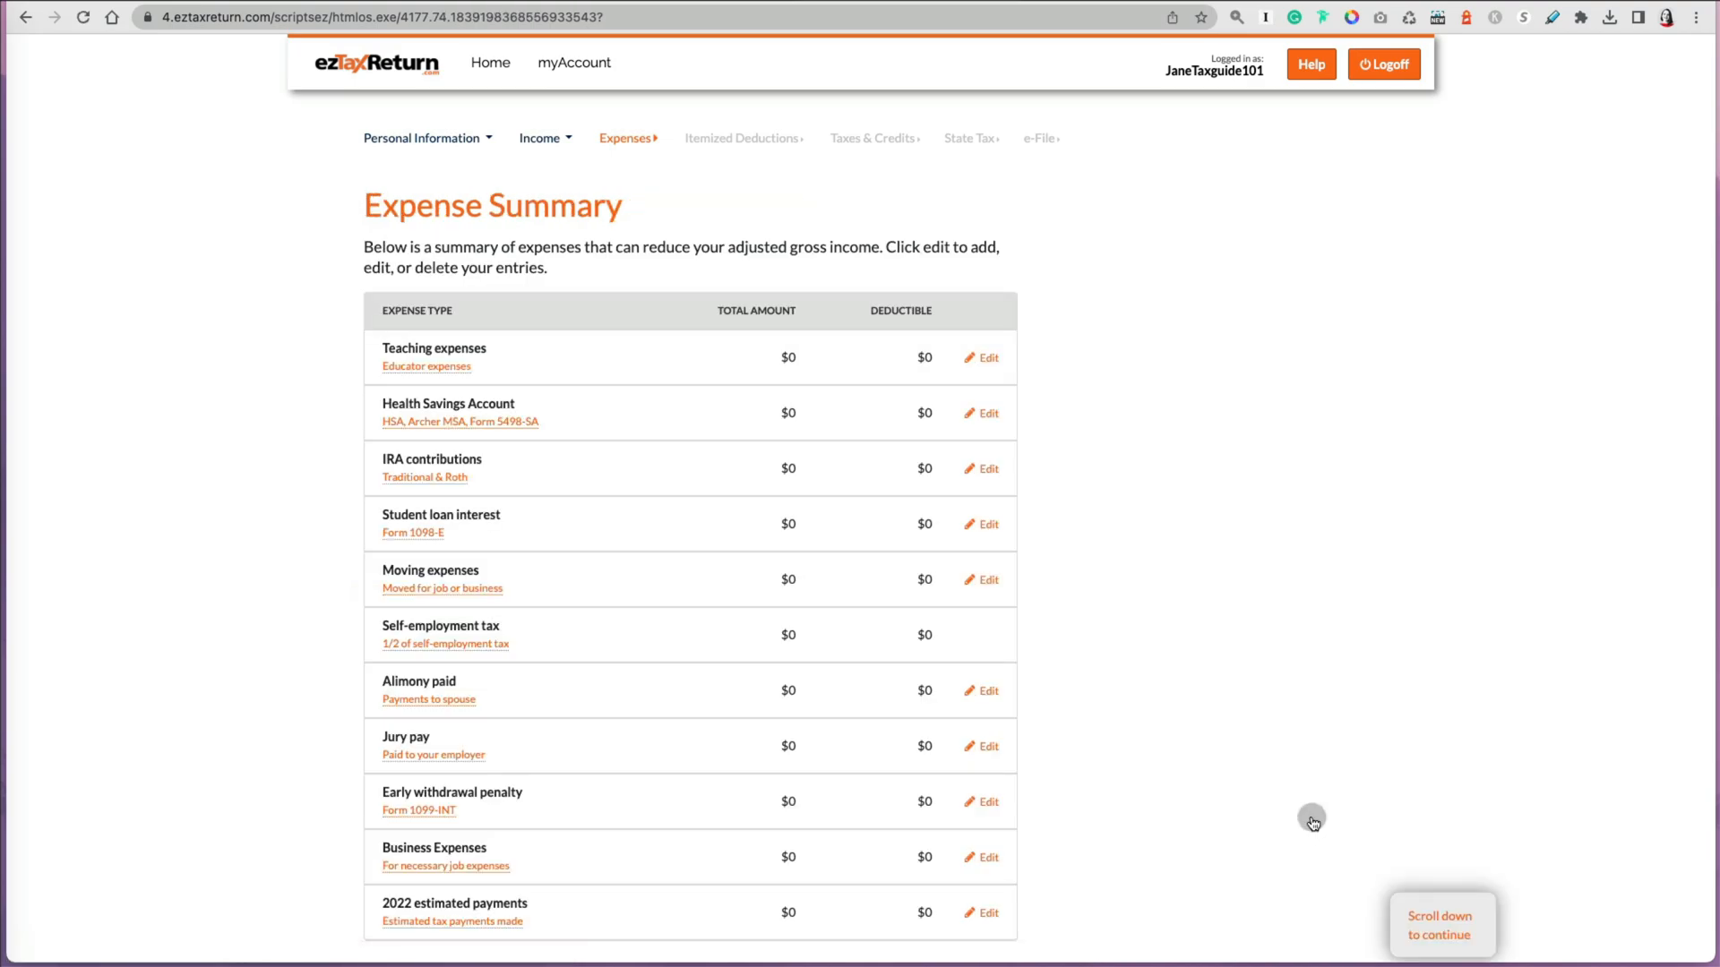
Step: Open teaching expenses, answer Yes to working at least 900 hours as a K-12 educator, and continue
scroll(1307, 788, down, 3)
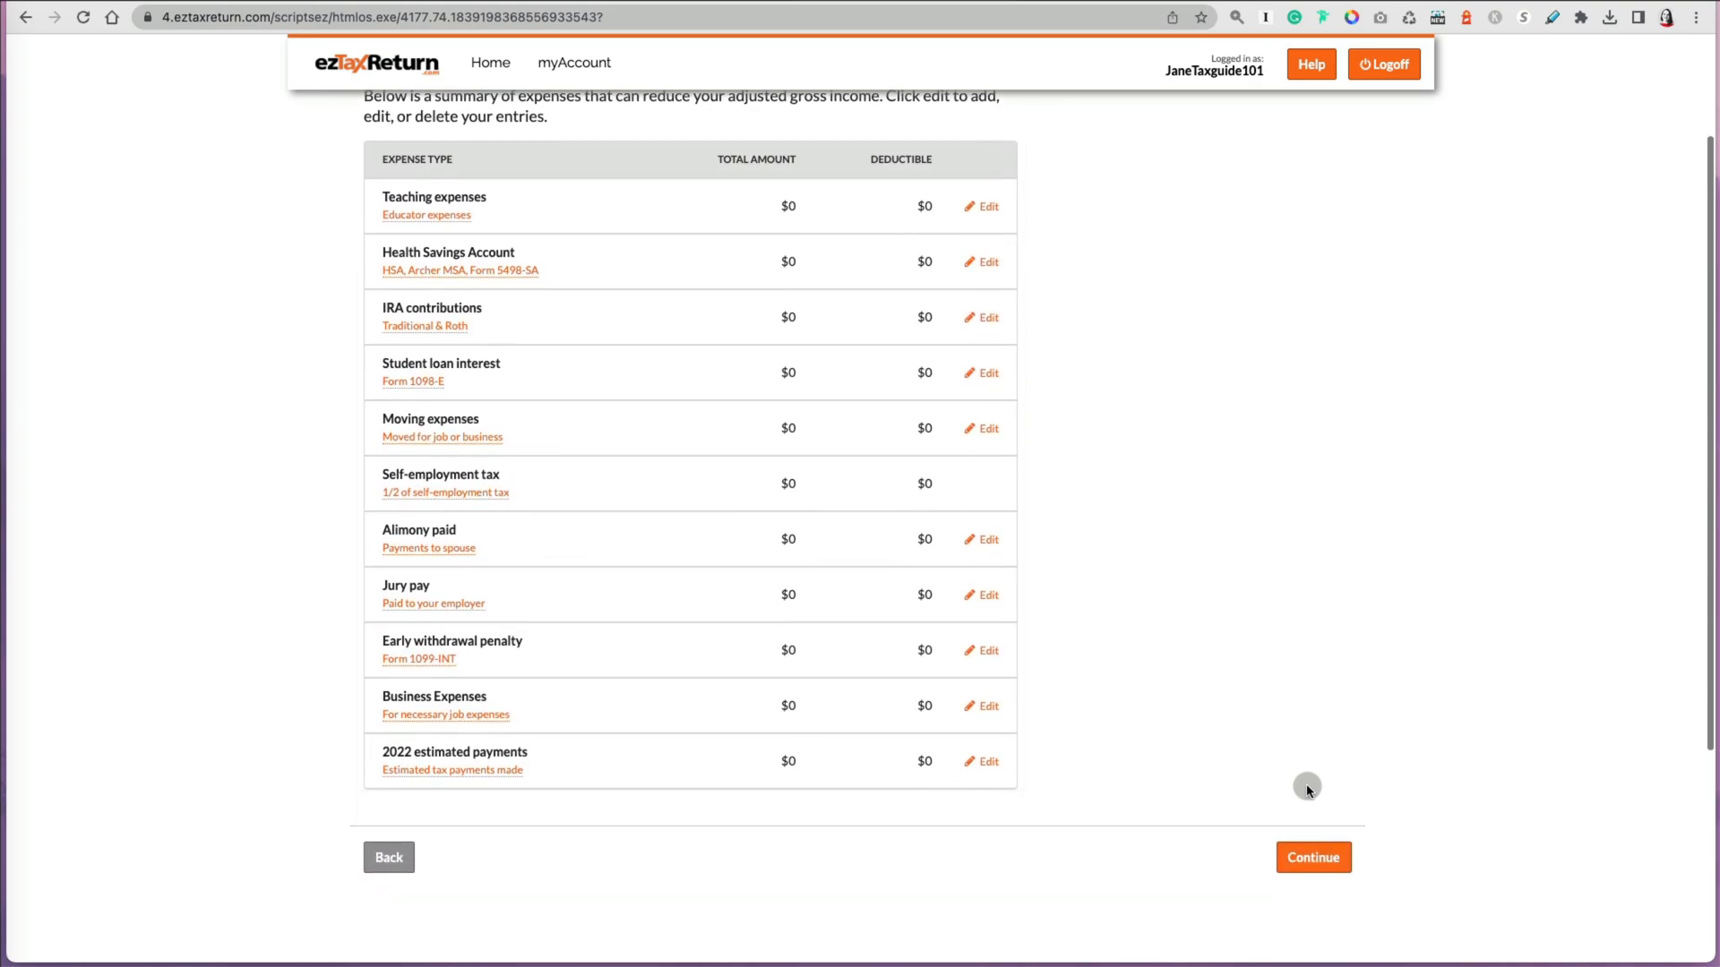
scroll(1306, 788, up, 3)
scroll(1306, 788, down, 1)
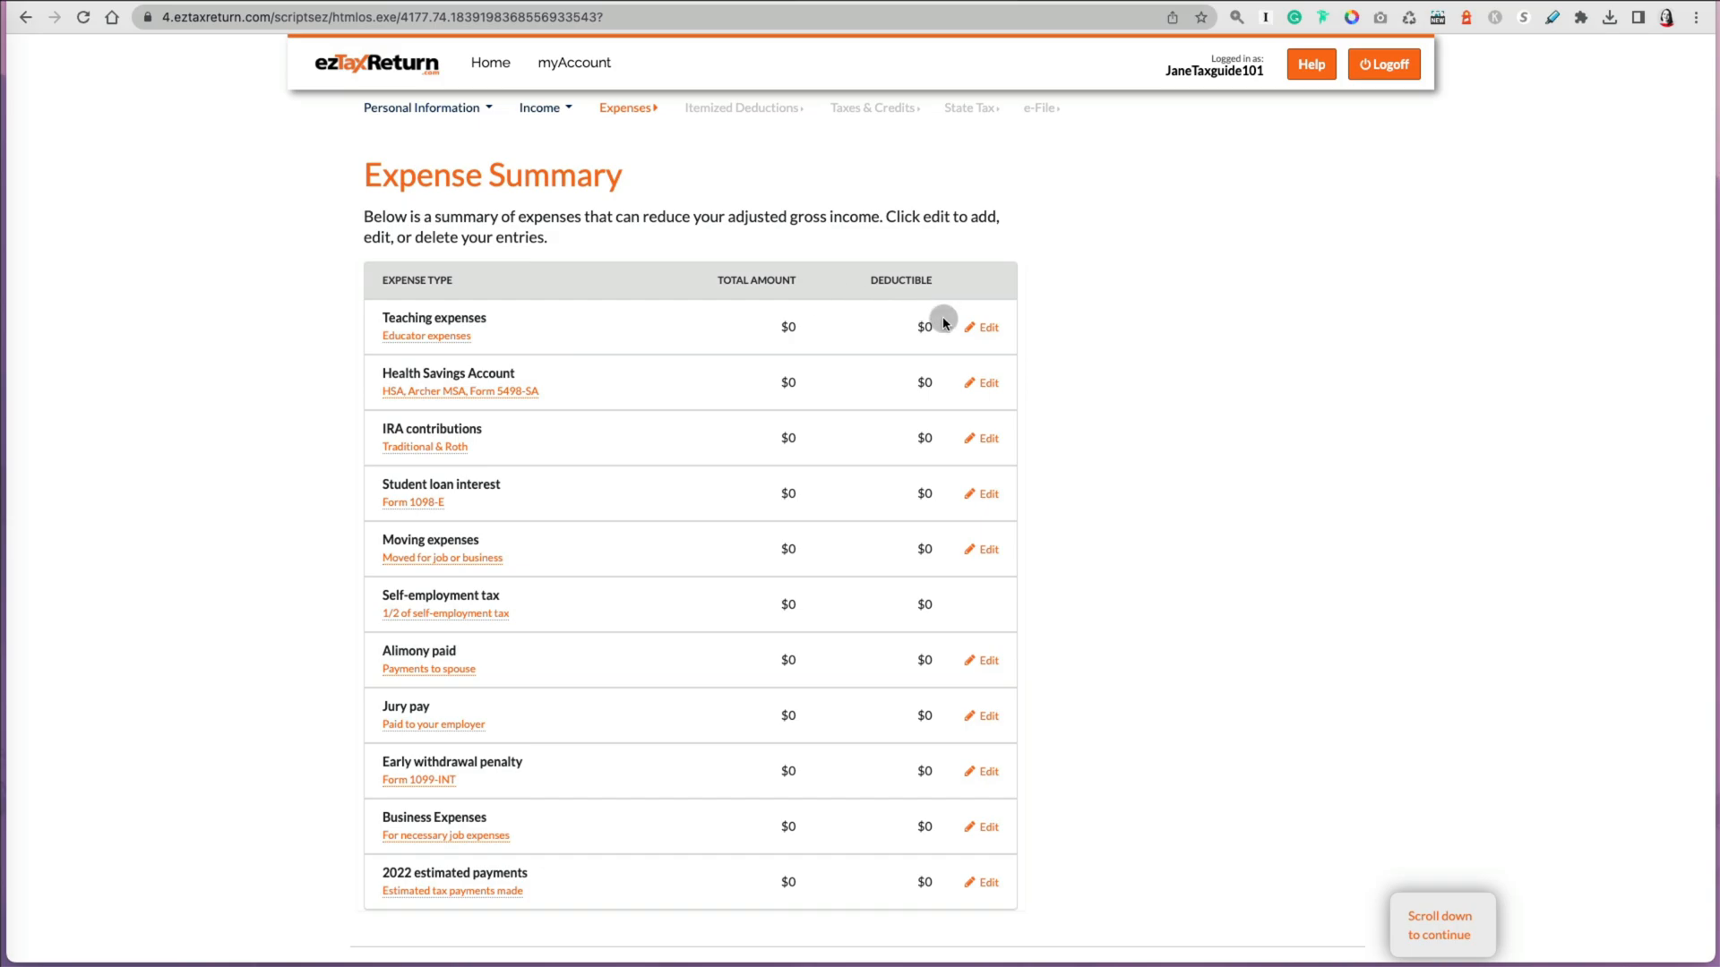
click(988, 329)
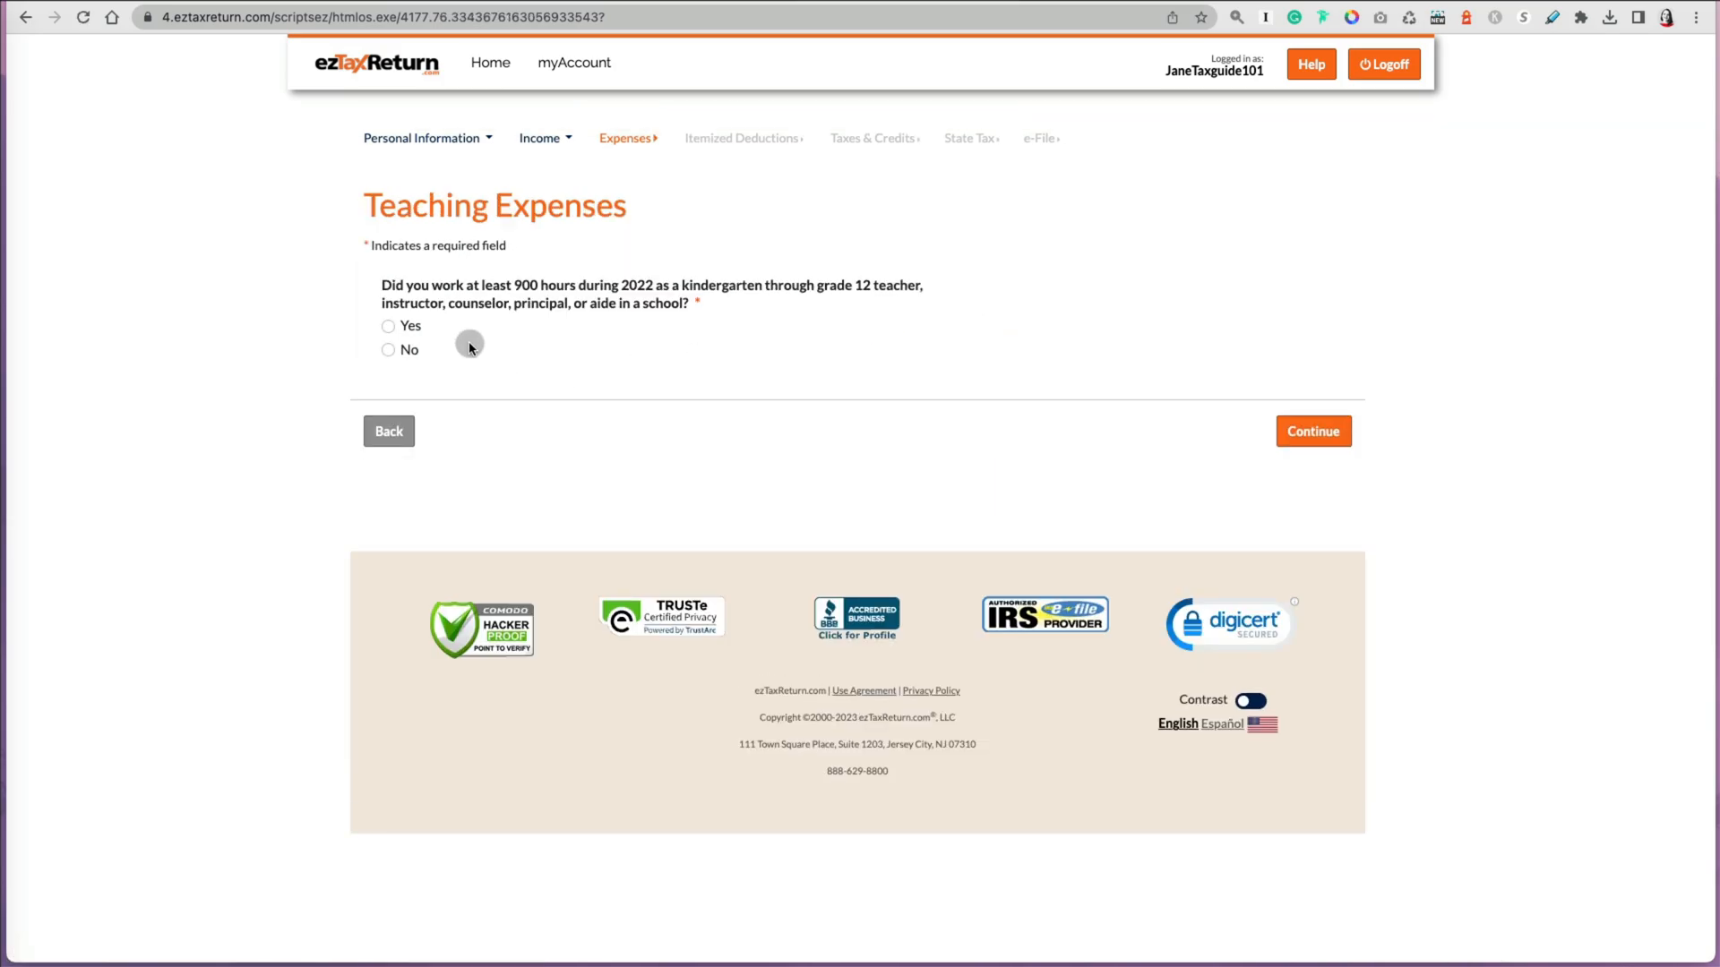
click(387, 326)
click(1309, 432)
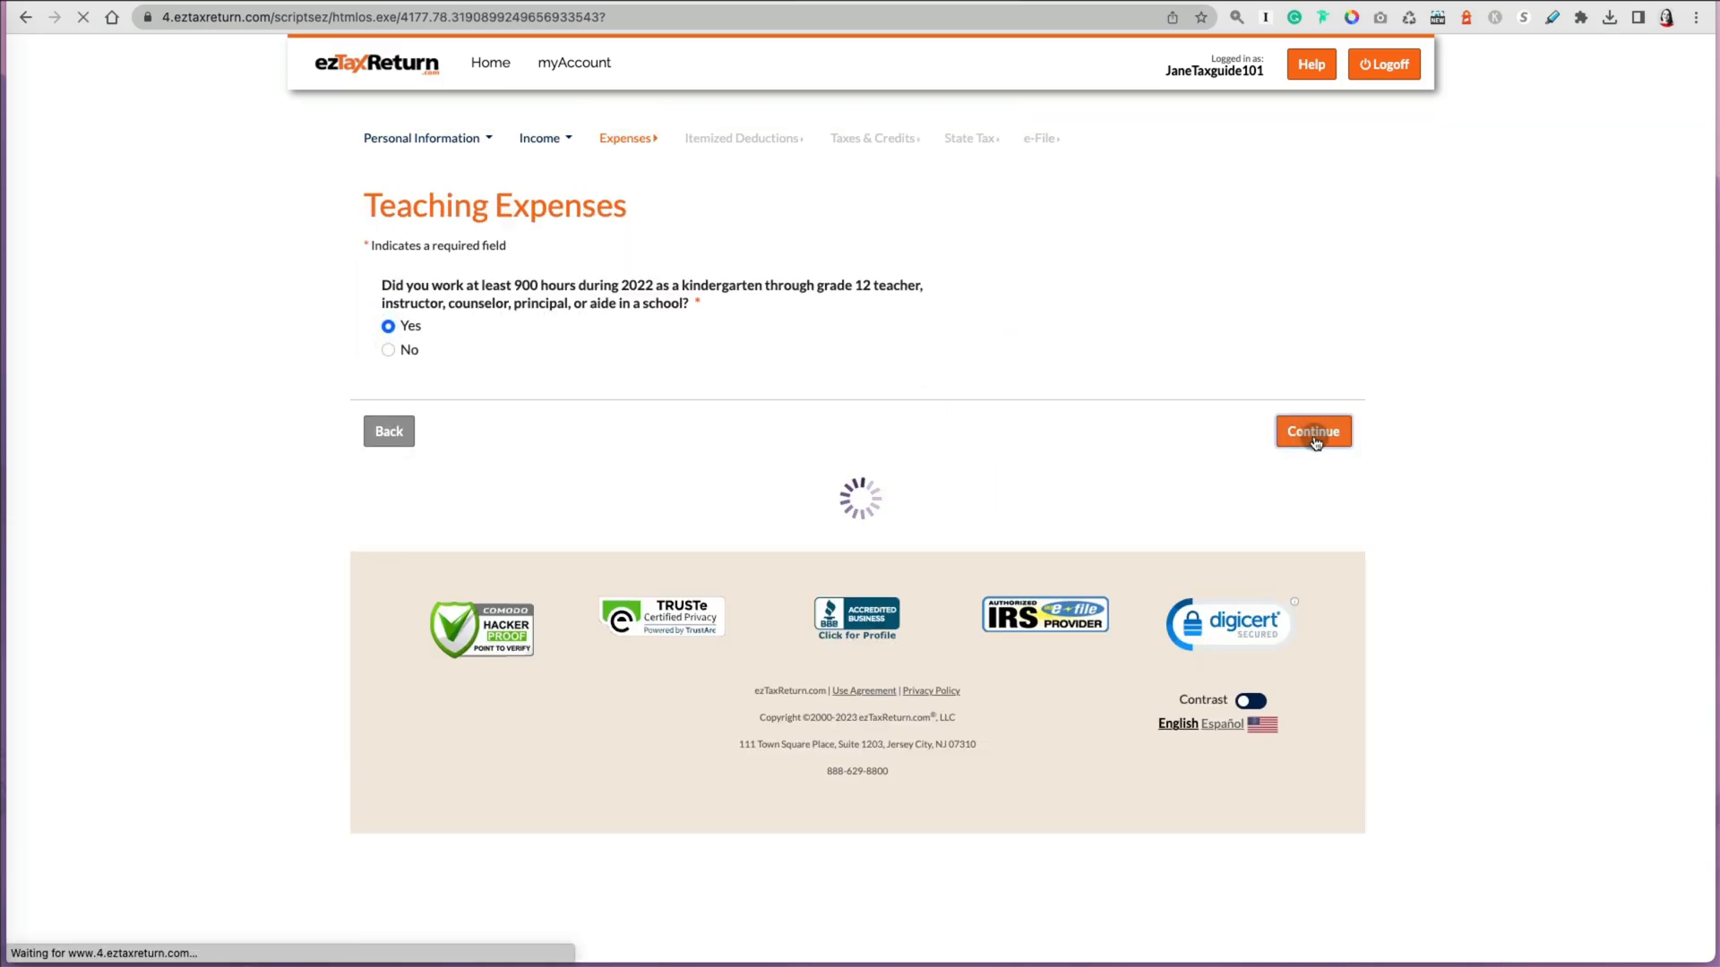
Step: Enter 150 as teaching expenses and continue
click(469, 352)
text(150)
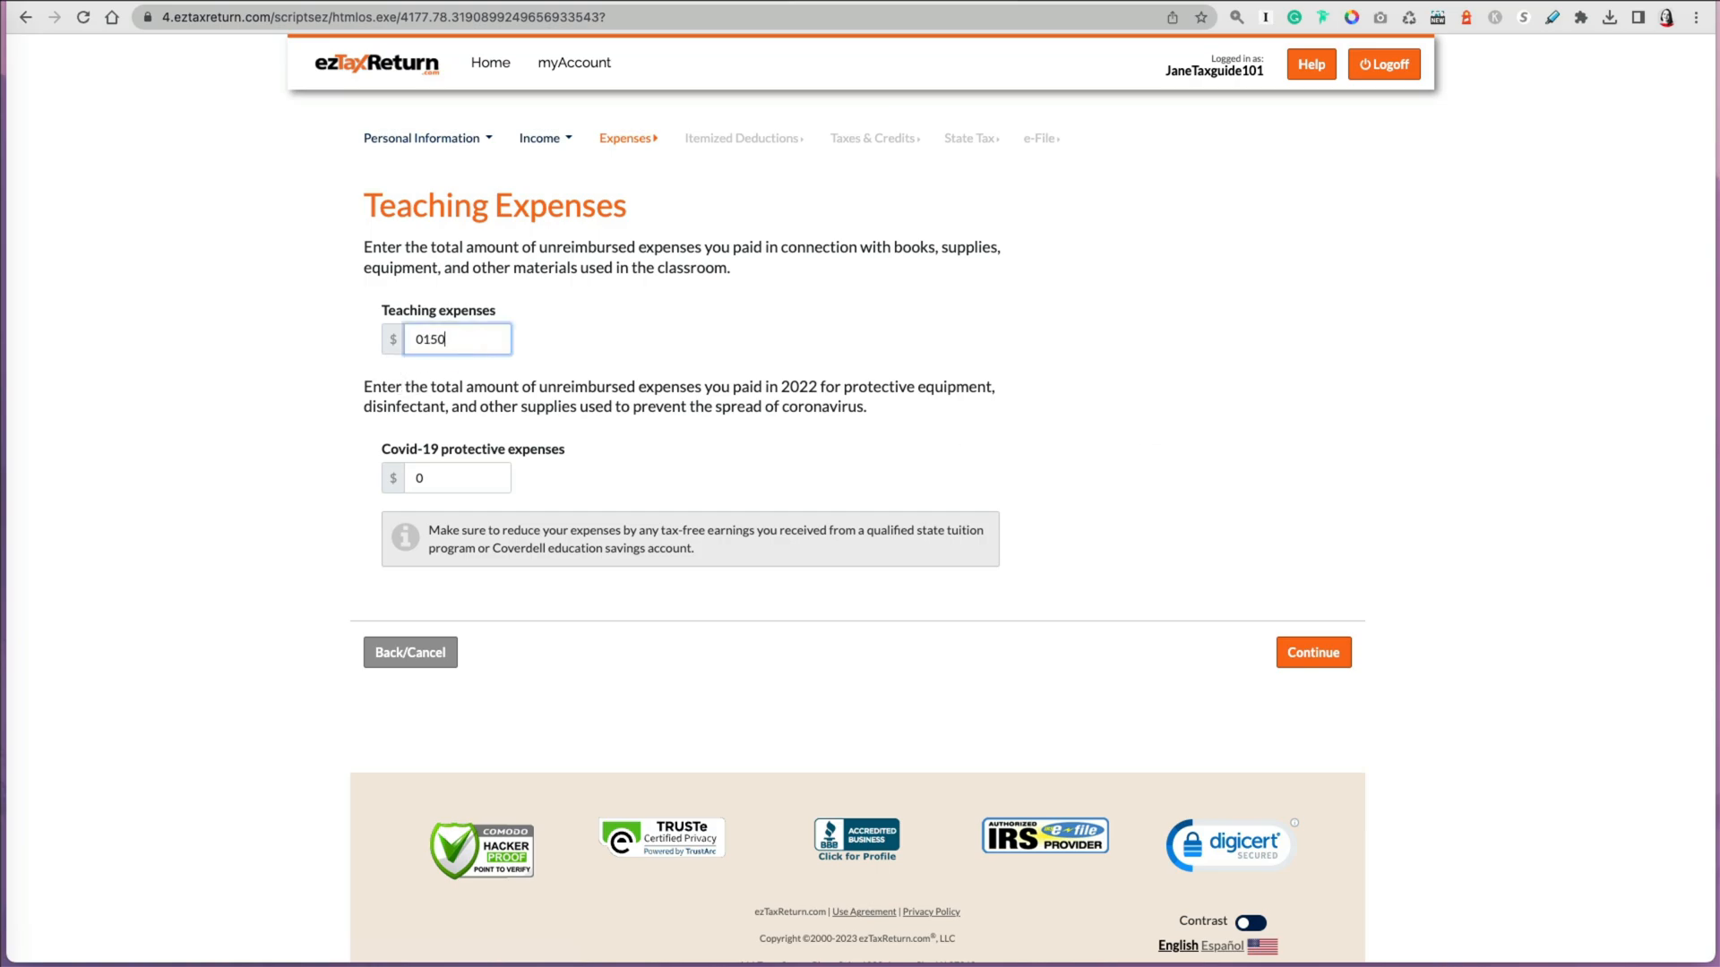
text(0)
click(1315, 652)
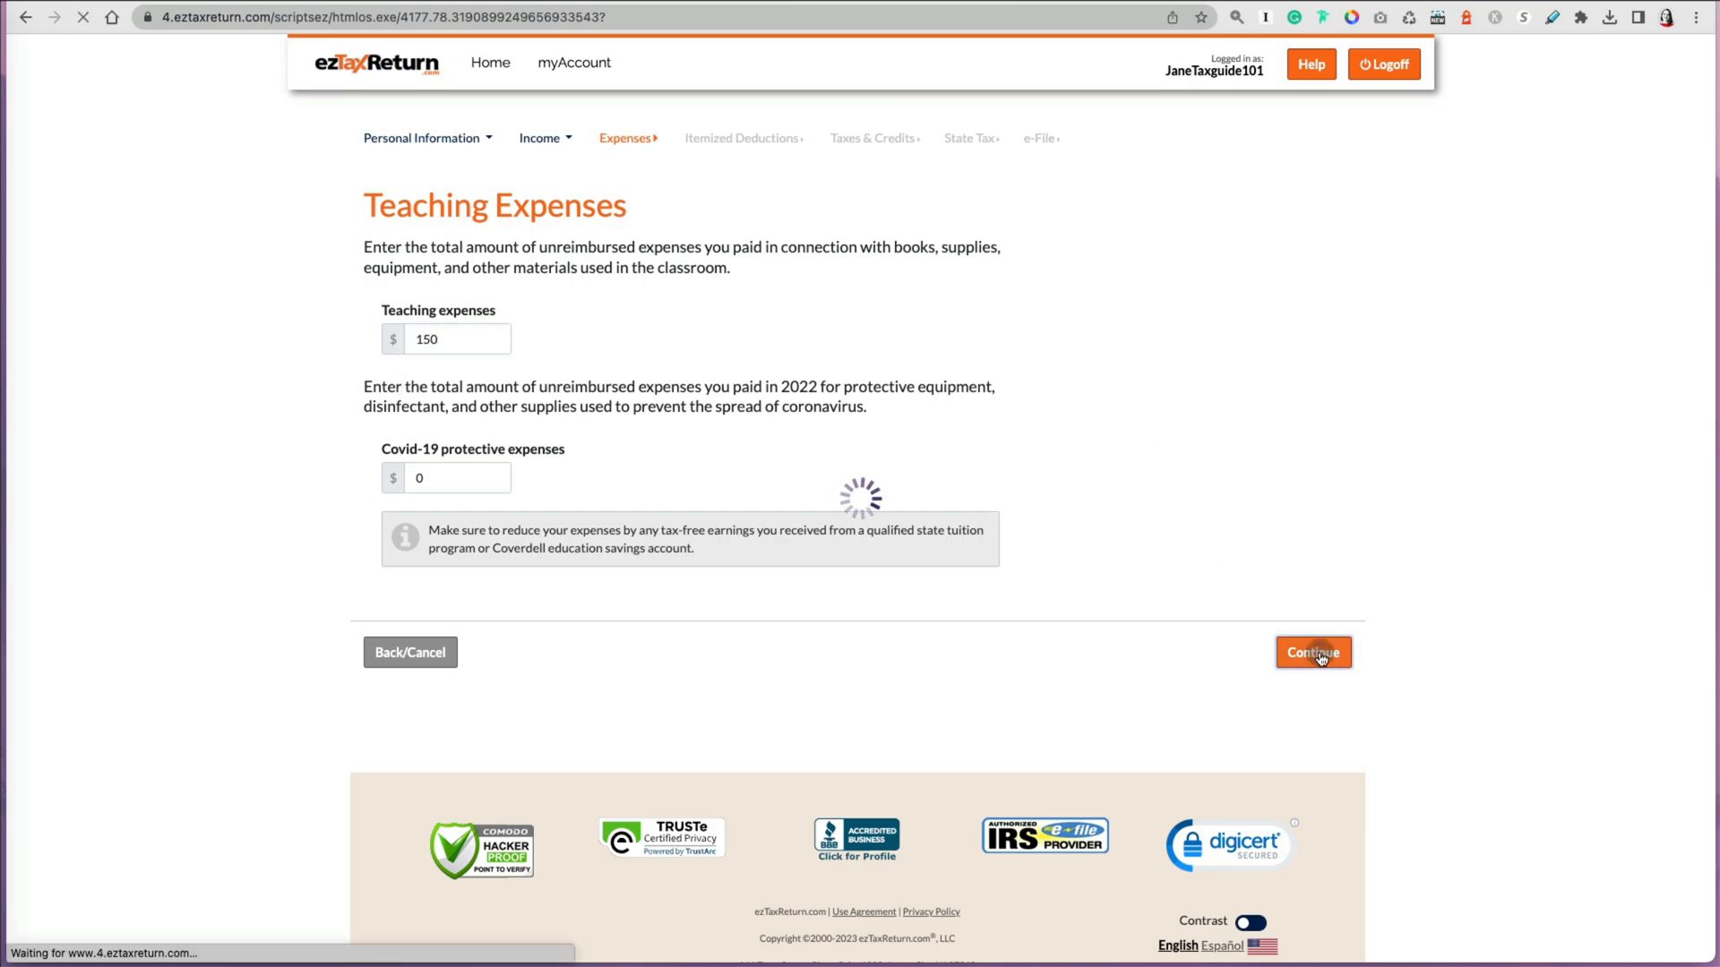
Step: Edit IRA contributions, answer Yes to making contributions, enter 400, and continue
click(985, 469)
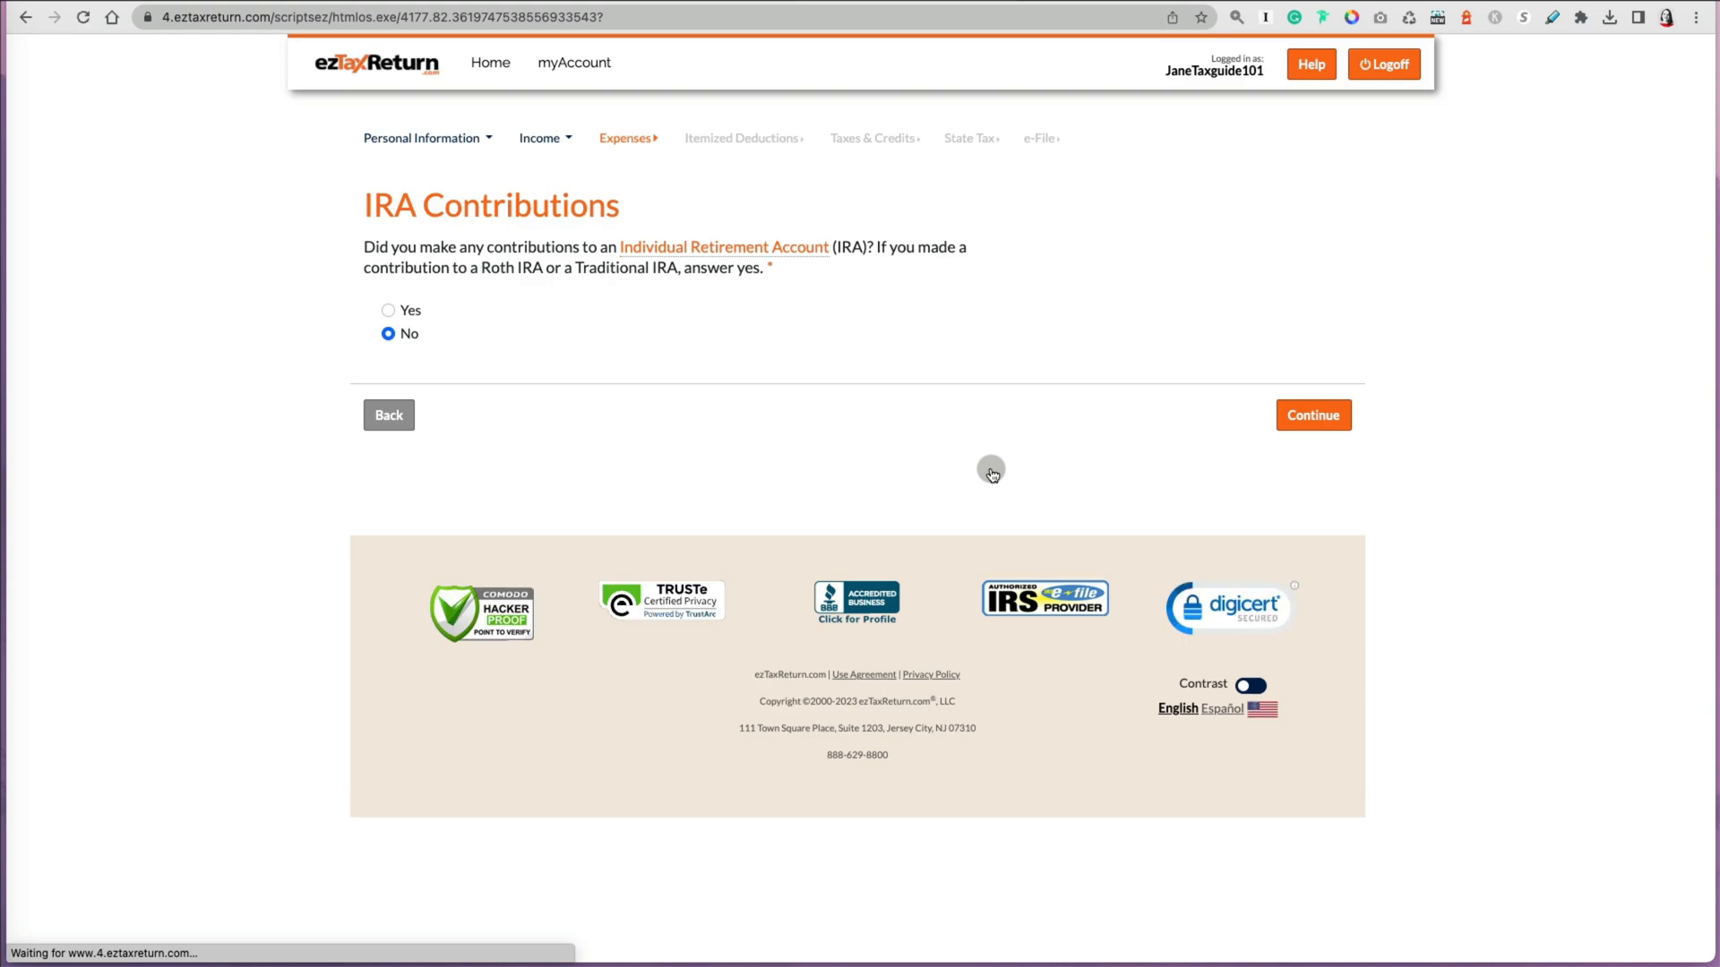
click(1346, 421)
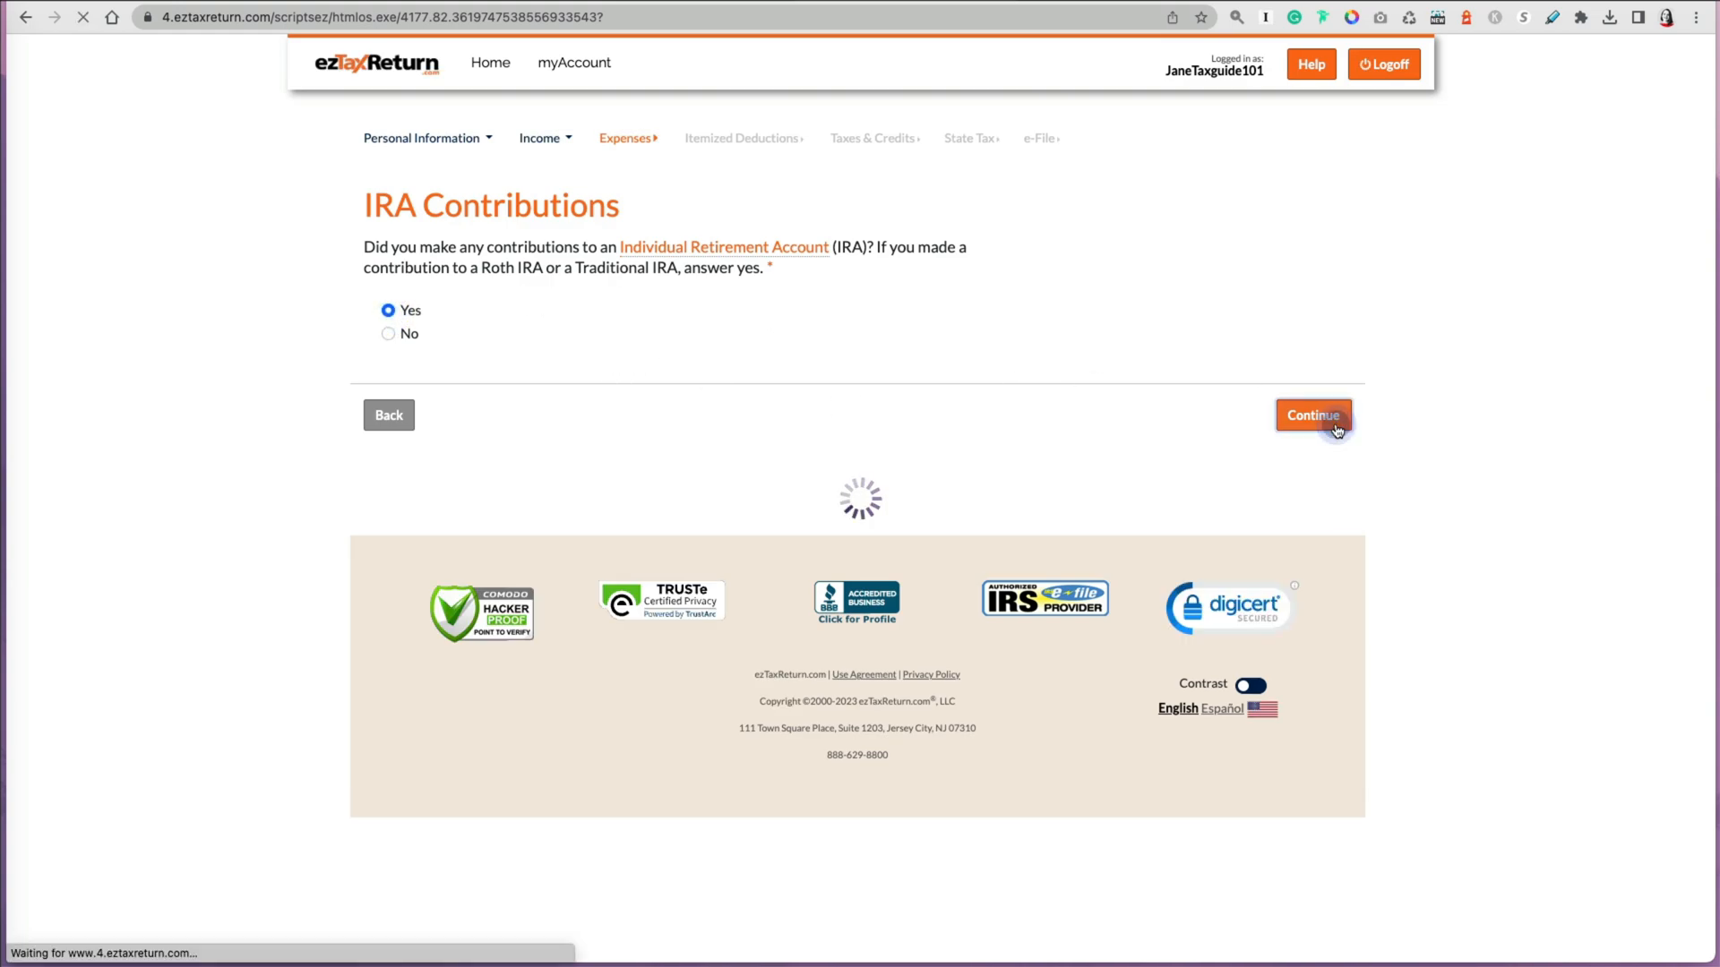
click(470, 315)
text(400)
click(1296, 617)
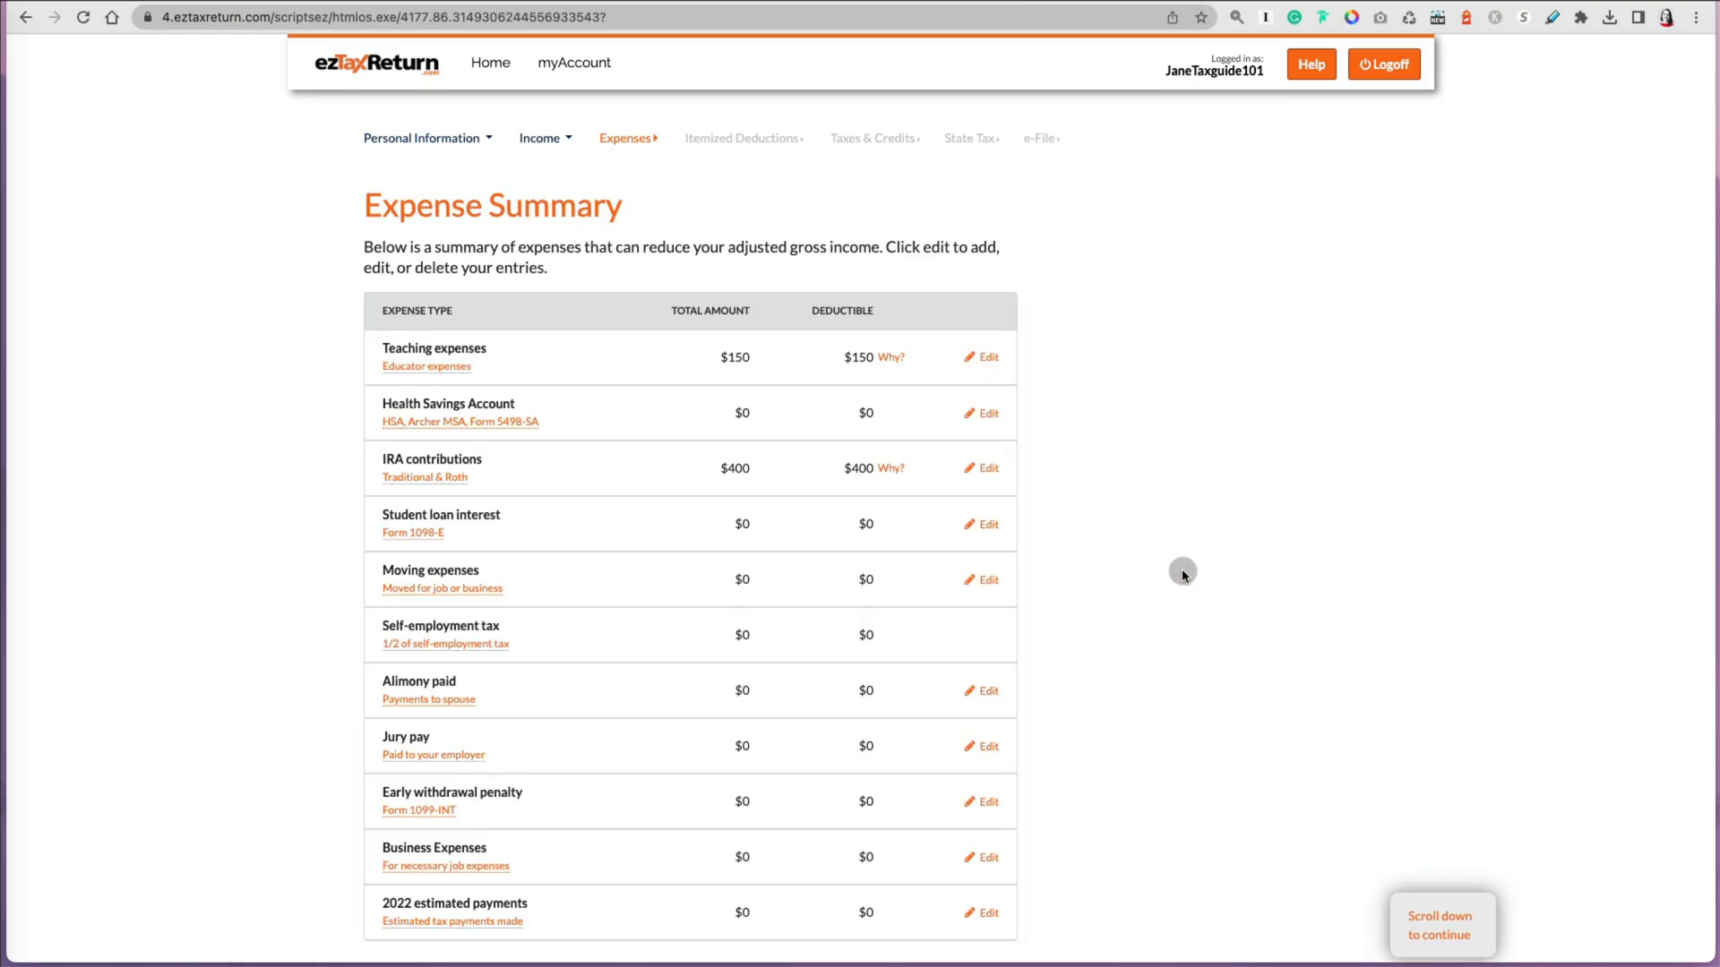
Step: Open student loan interest and answer Yes to making student loan interest payments
click(425, 535)
click(1096, 229)
click(985, 526)
click(388, 310)
click(1313, 414)
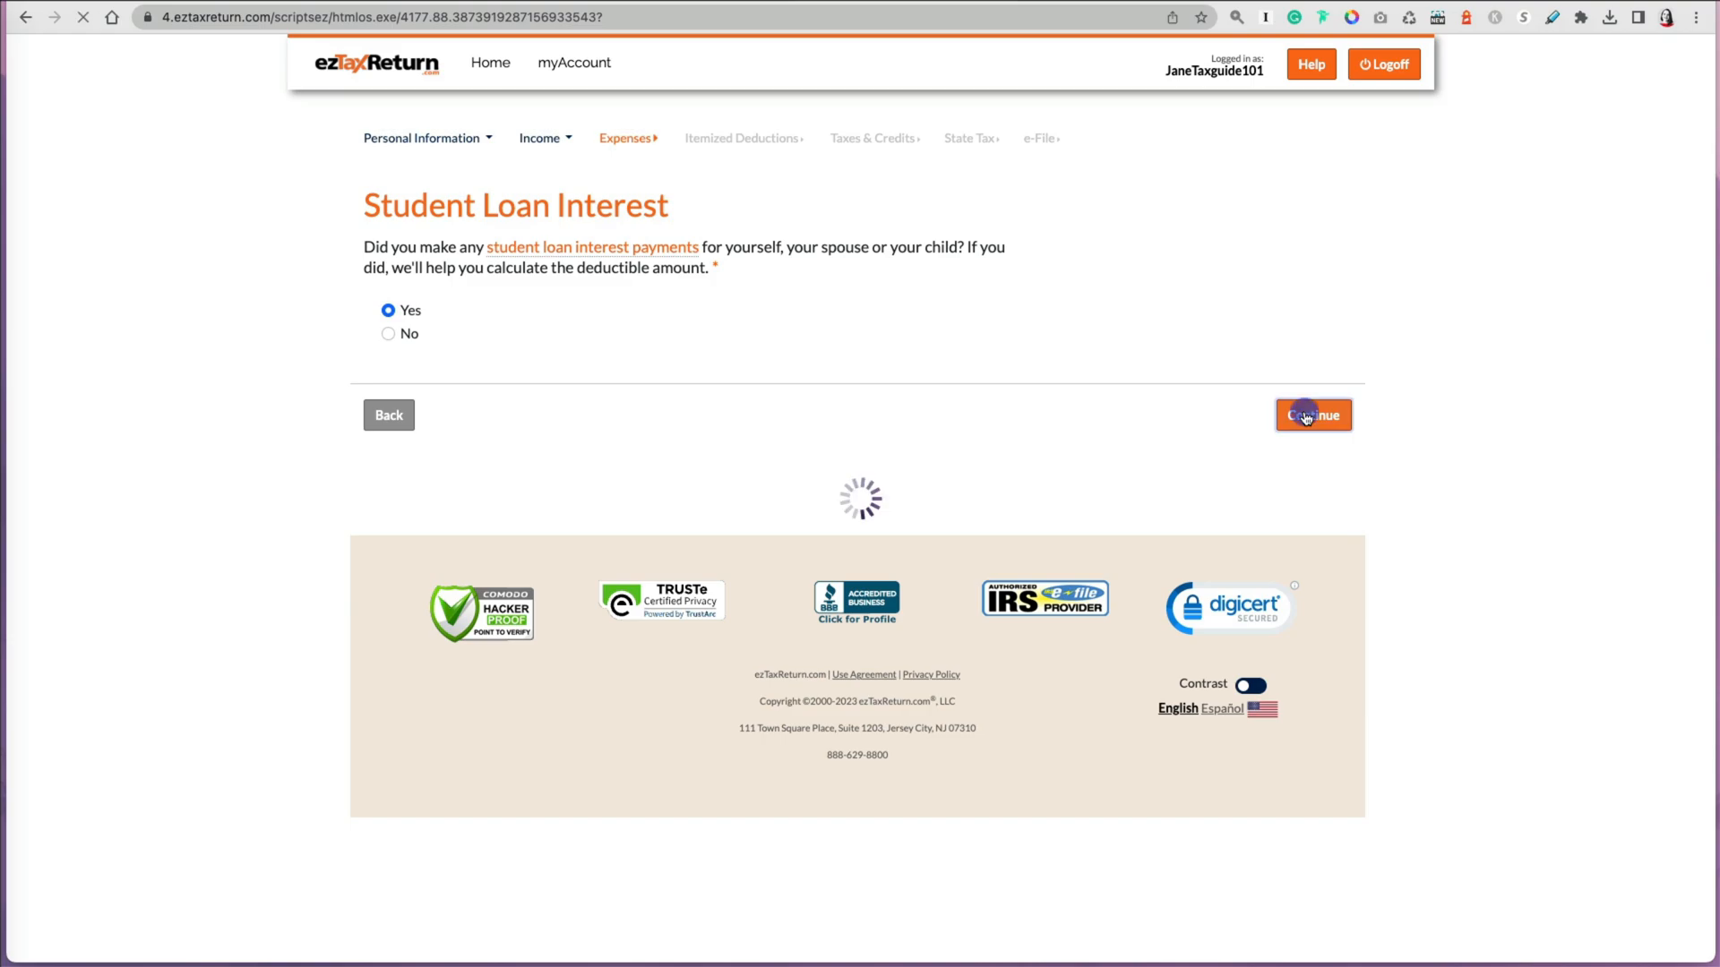
Step: Answer the student loan interest eligibility questions and continue
click(388, 363)
click(388, 450)
click(388, 537)
click(388, 643)
click(1306, 747)
Step: Enter 200 as student loan interest paid and continue to the expense summary
click(459, 385)
key(BackSpace)
text(200)
click(1330, 610)
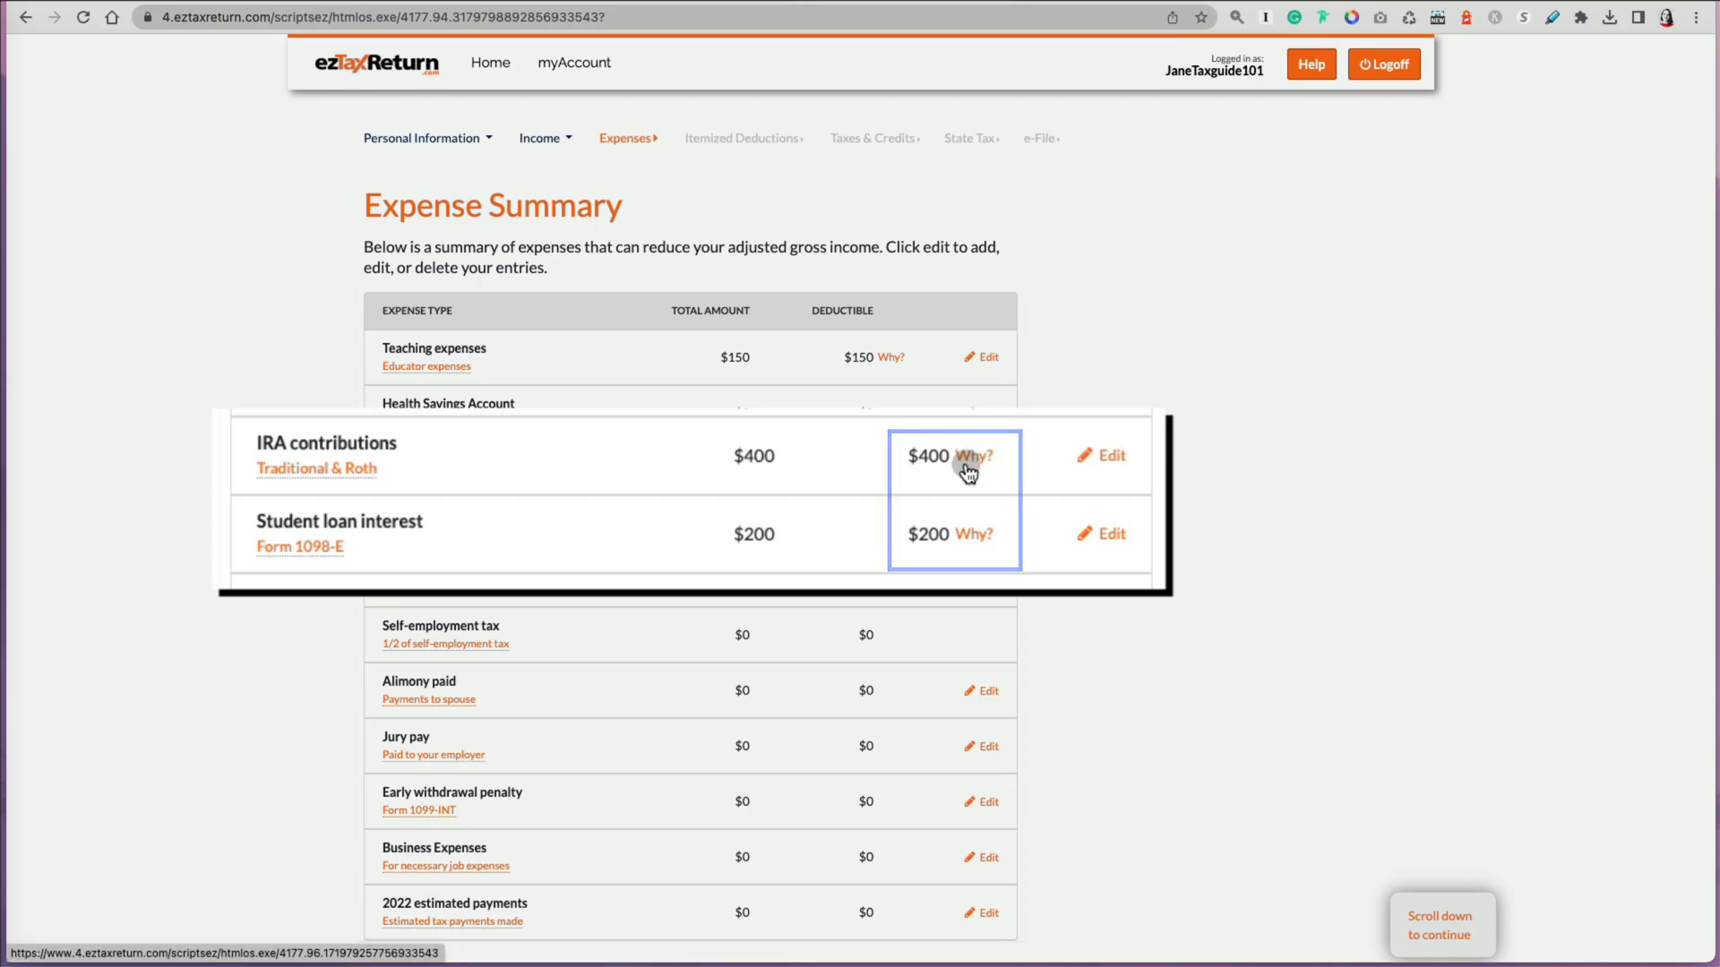
Step: Open the deduction calculation worksheets for IRA contributions and student loan interest
click(886, 473)
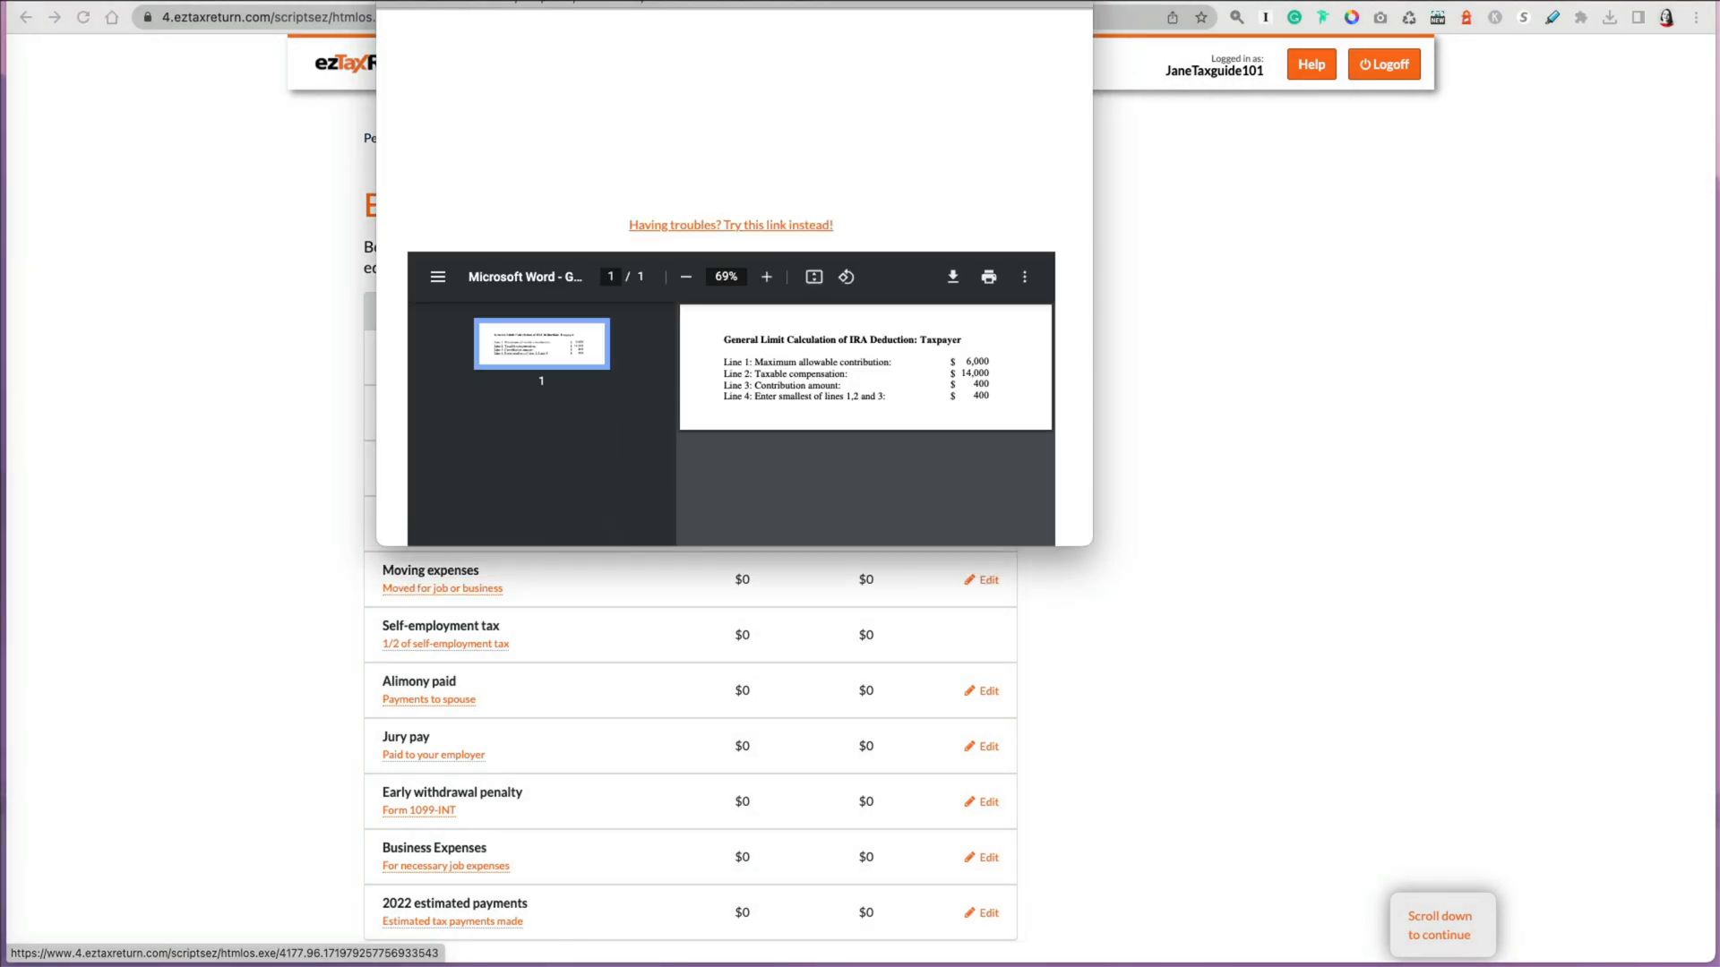
drag(661, 2, 652, 29)
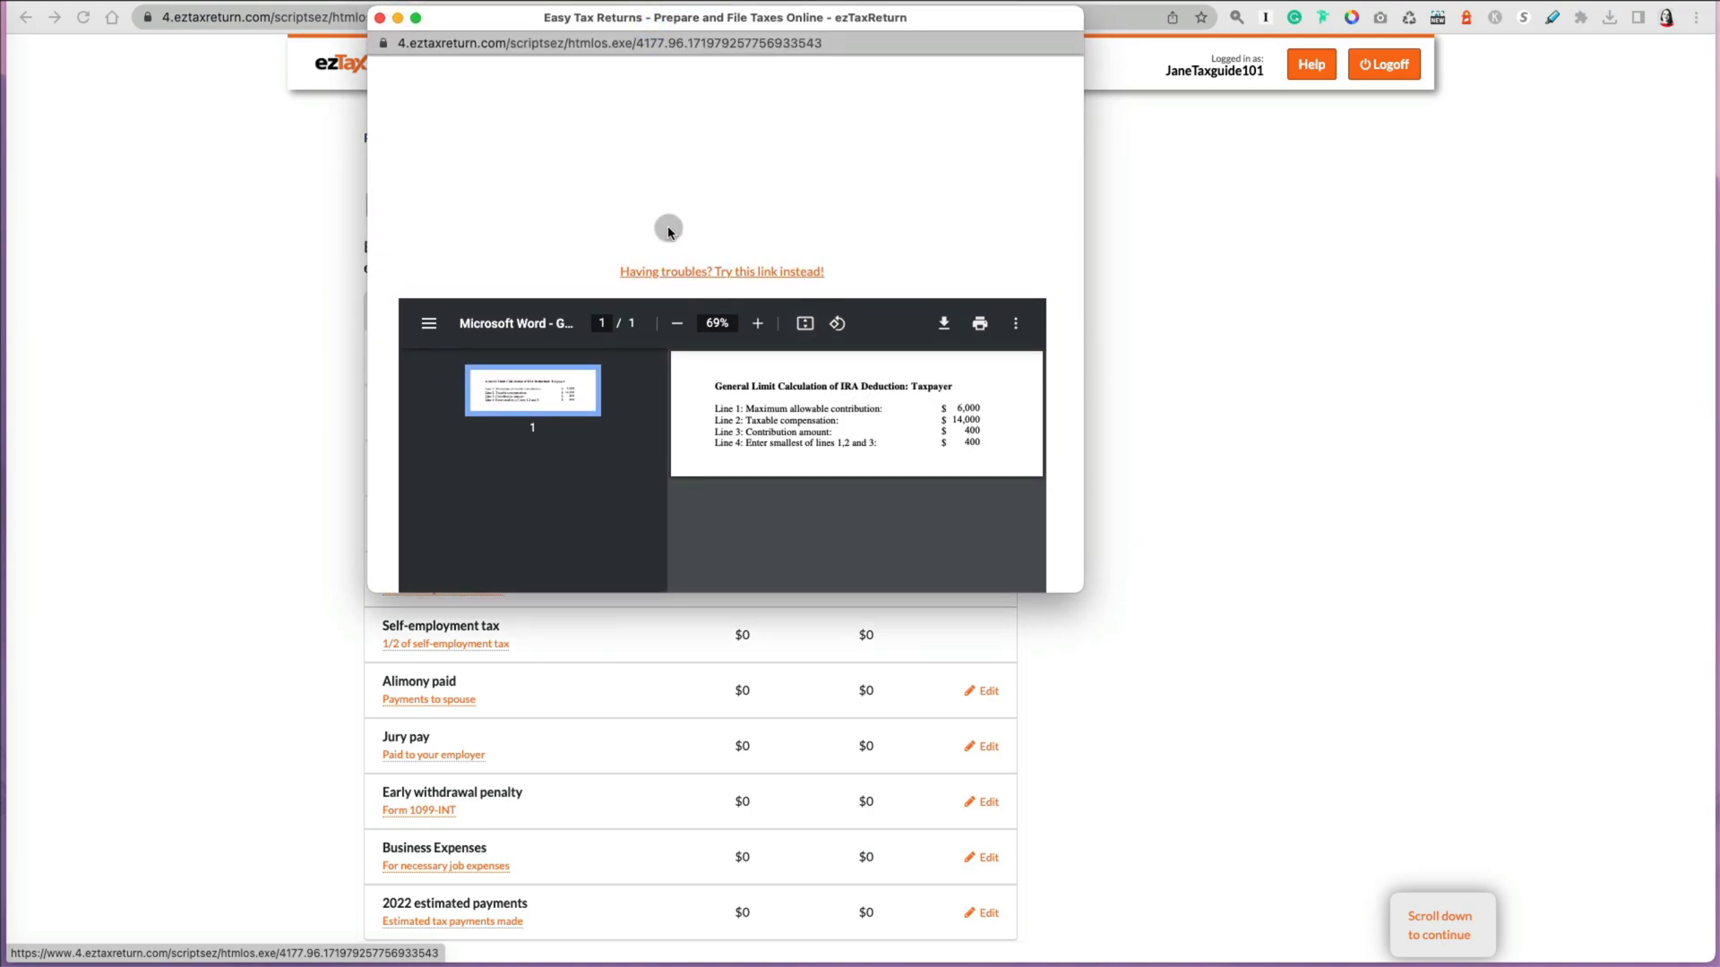
click(380, 18)
click(978, 543)
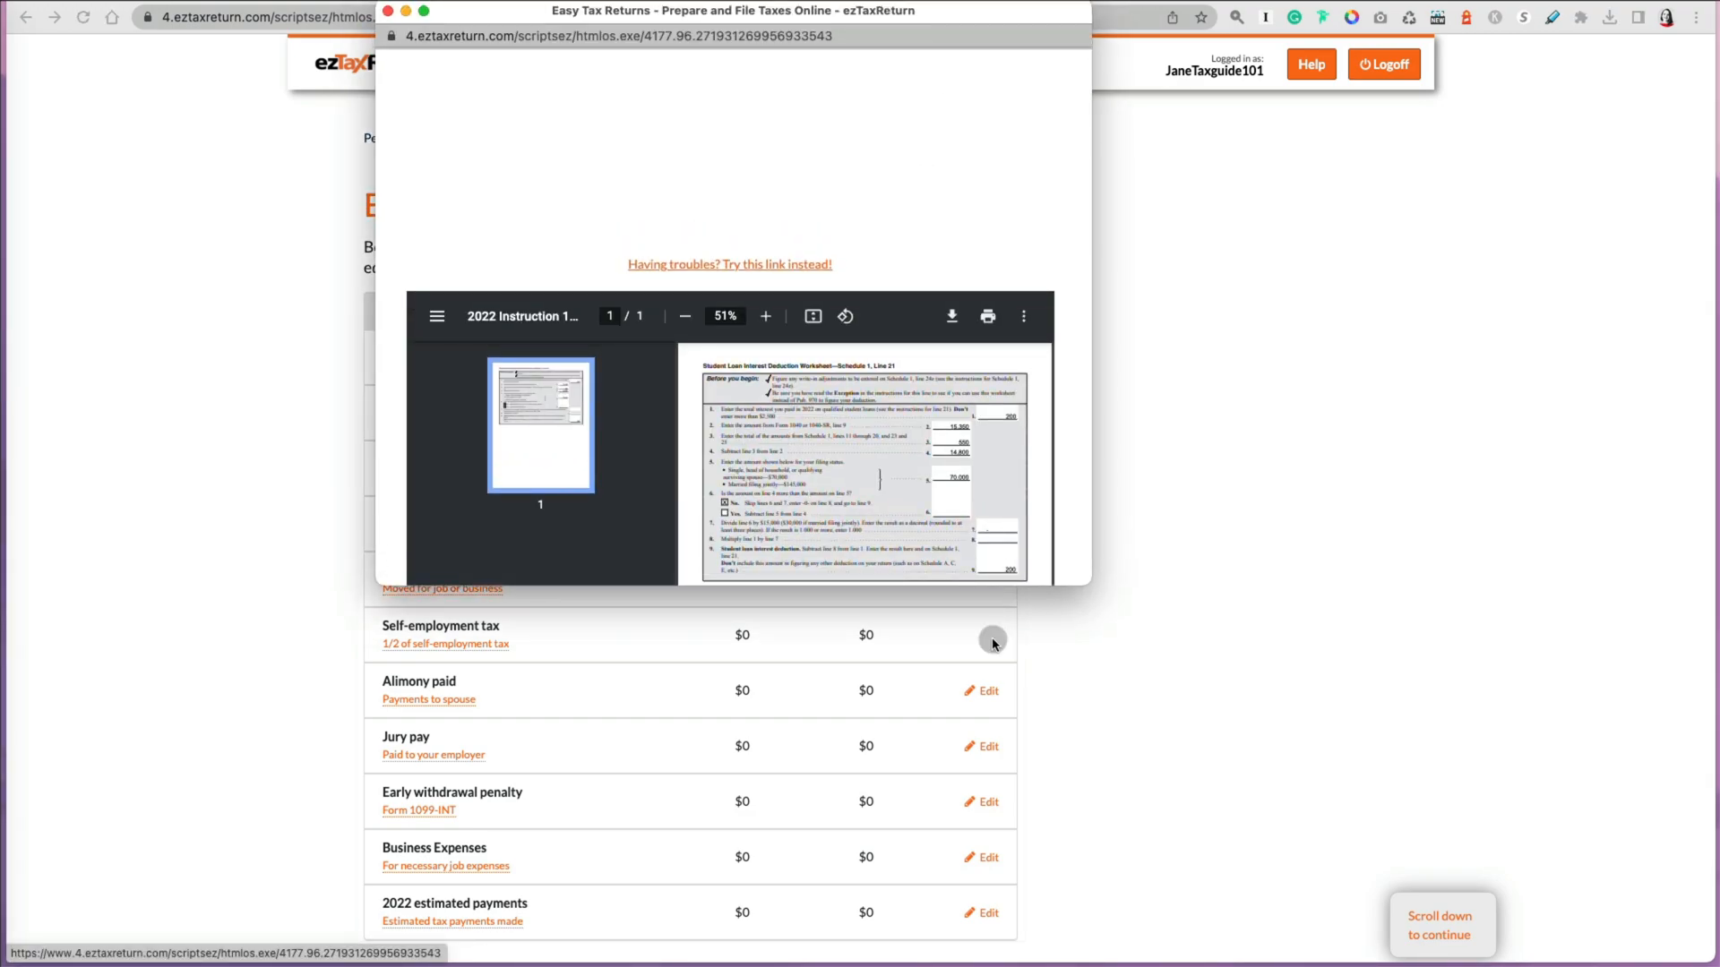
Step: Examine the student loan interest deduction worksheet, then close it
scroll(994, 537, down, 1)
click(765, 316)
click(765, 316)
scroll(891, 349, up, 1)
click(407, 14)
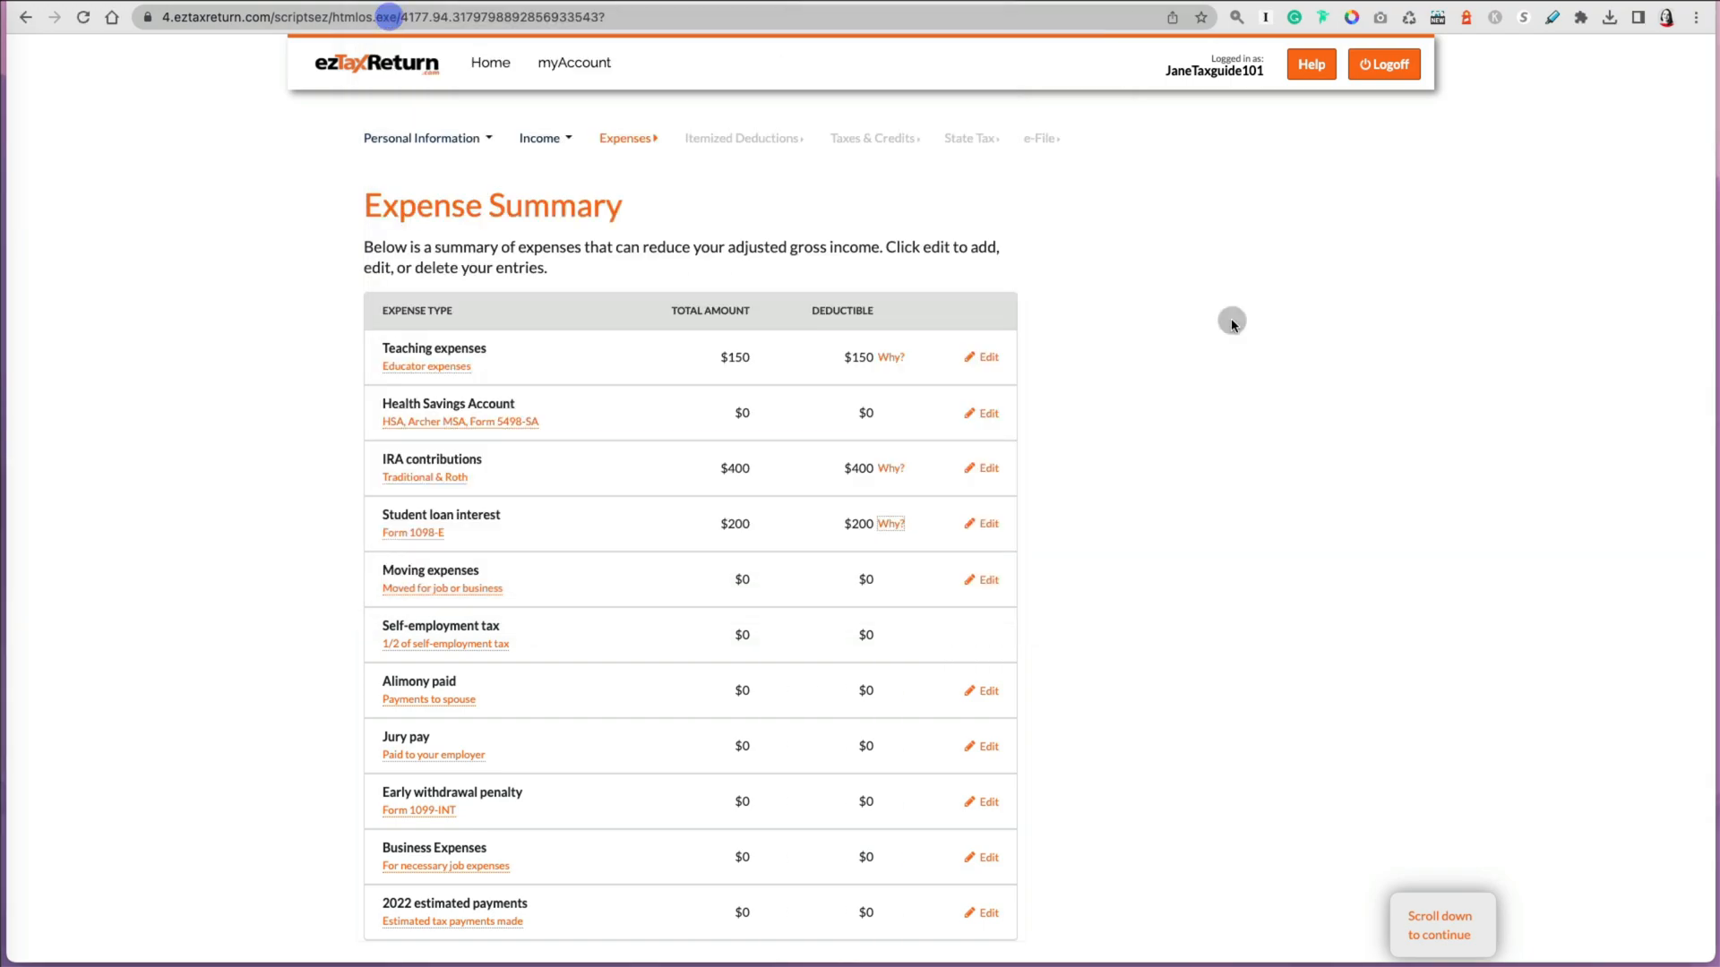
Step: Continue past the expense summary to the itemized deductions list
scroll(634, 829, down, 2)
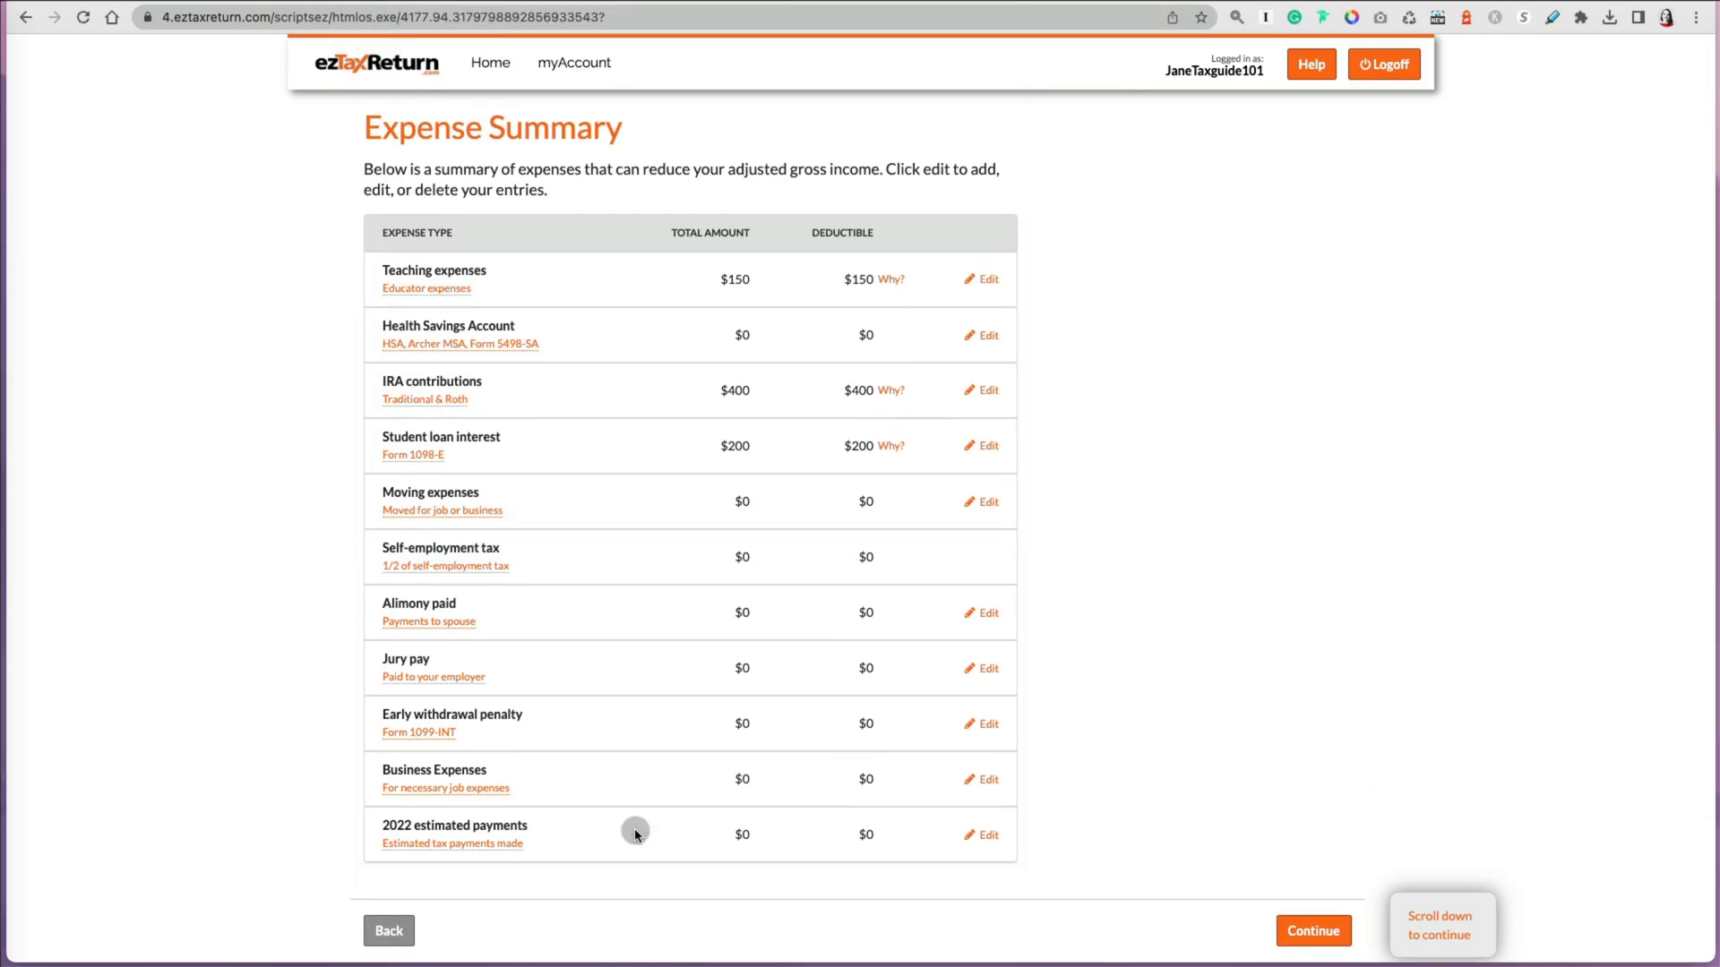
click(1290, 934)
scroll(1255, 749, down, 1)
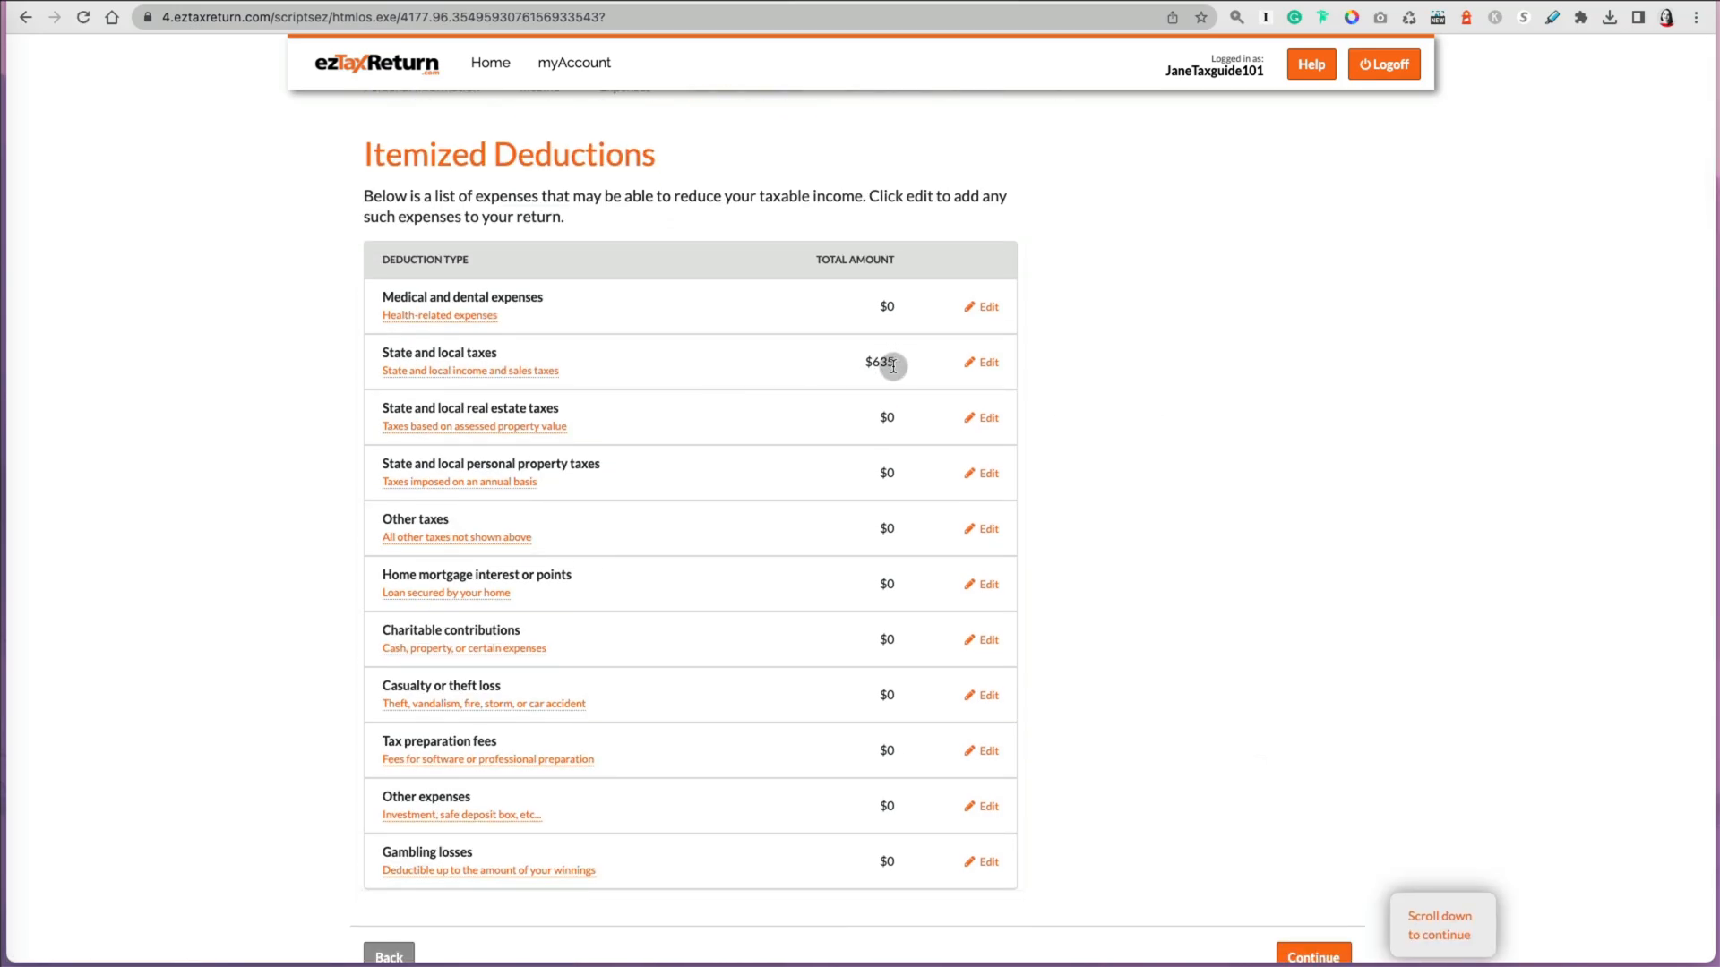
Step: Add Illinois real estate taxes of $875 for a property owned and occupied in 2022, and continue
click(986, 429)
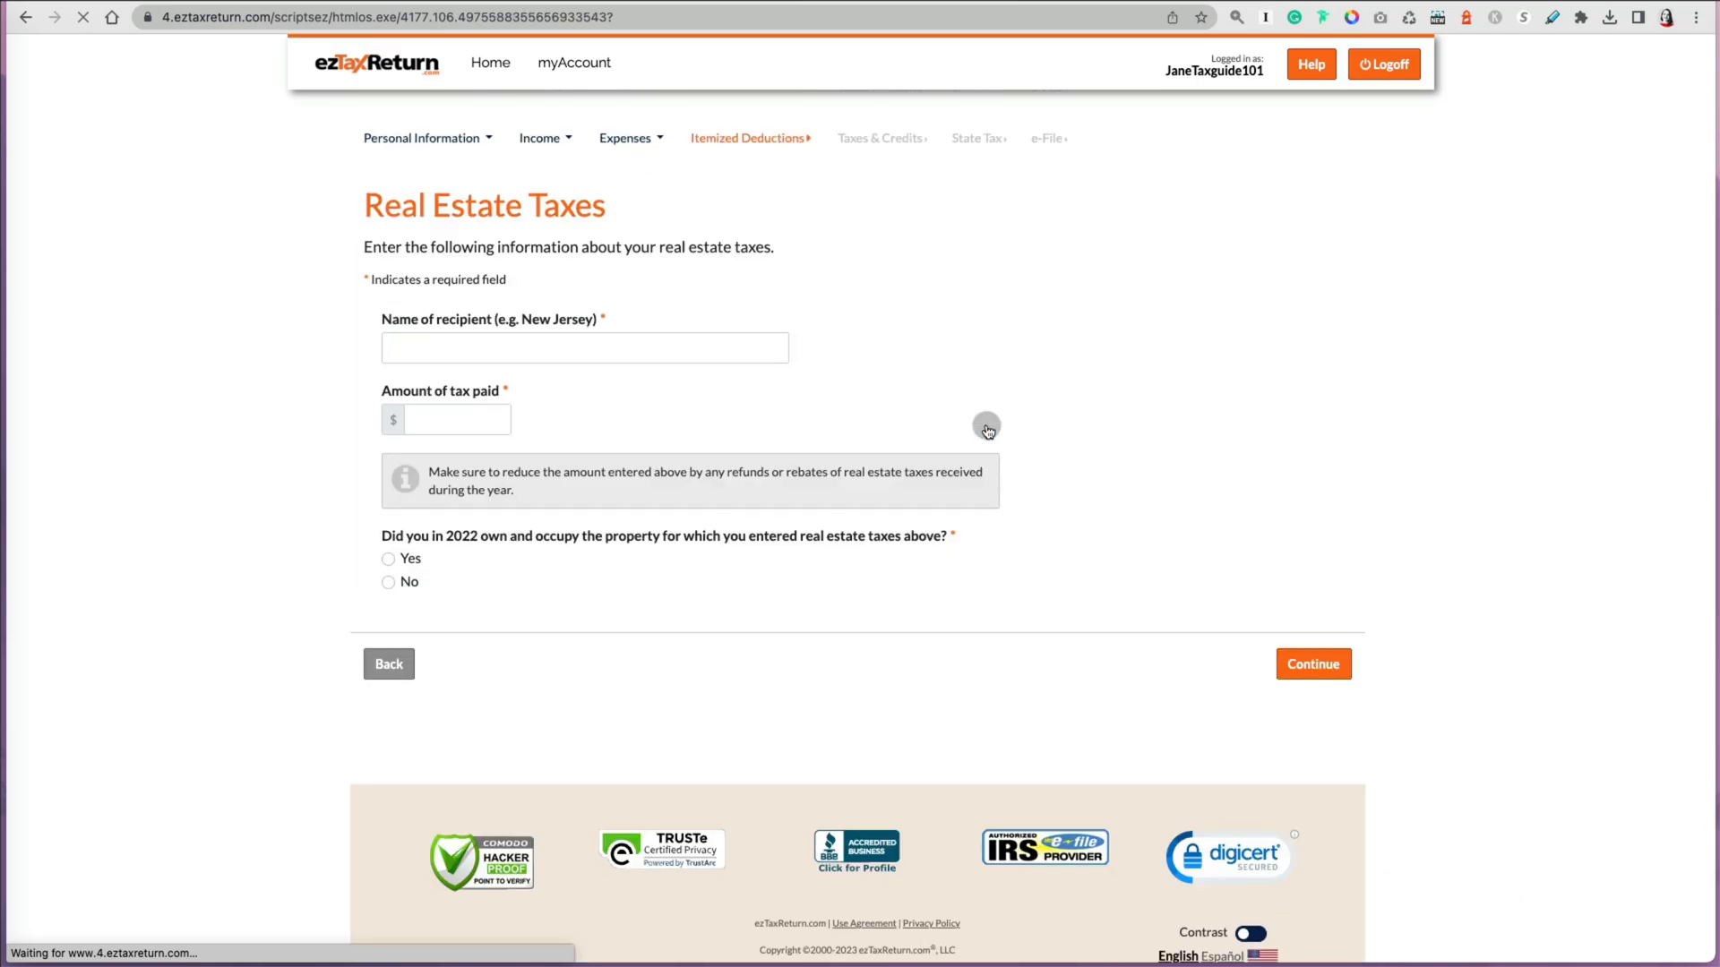
click(543, 355)
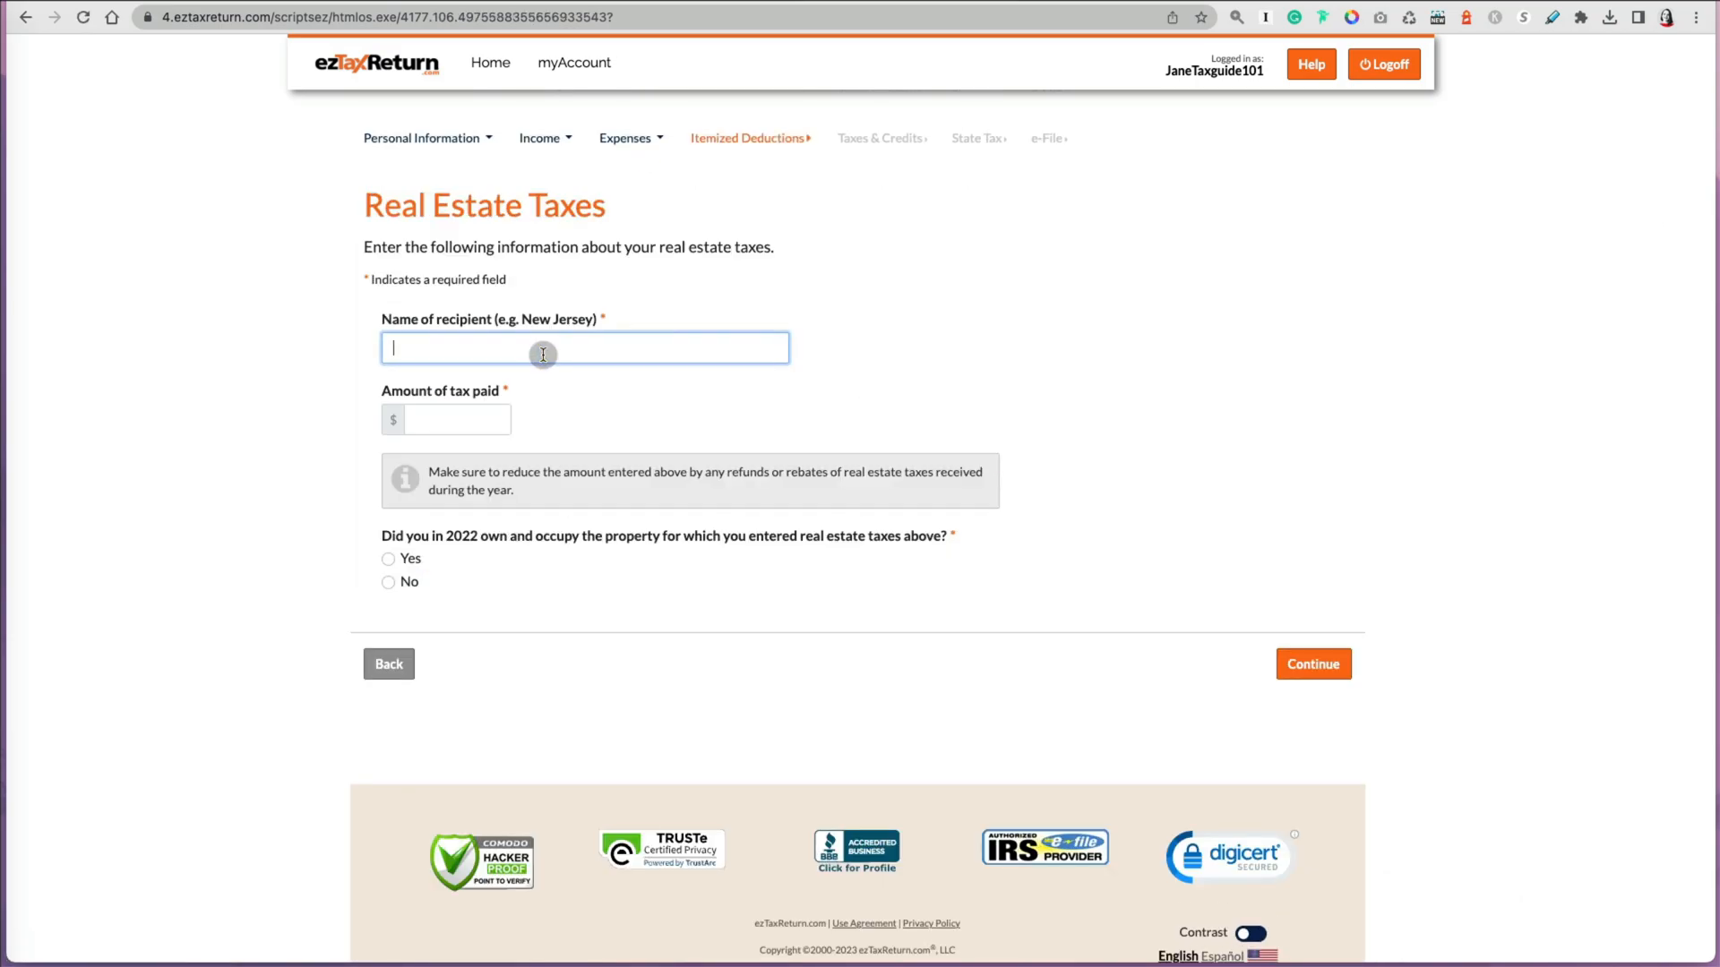
key(Tab)
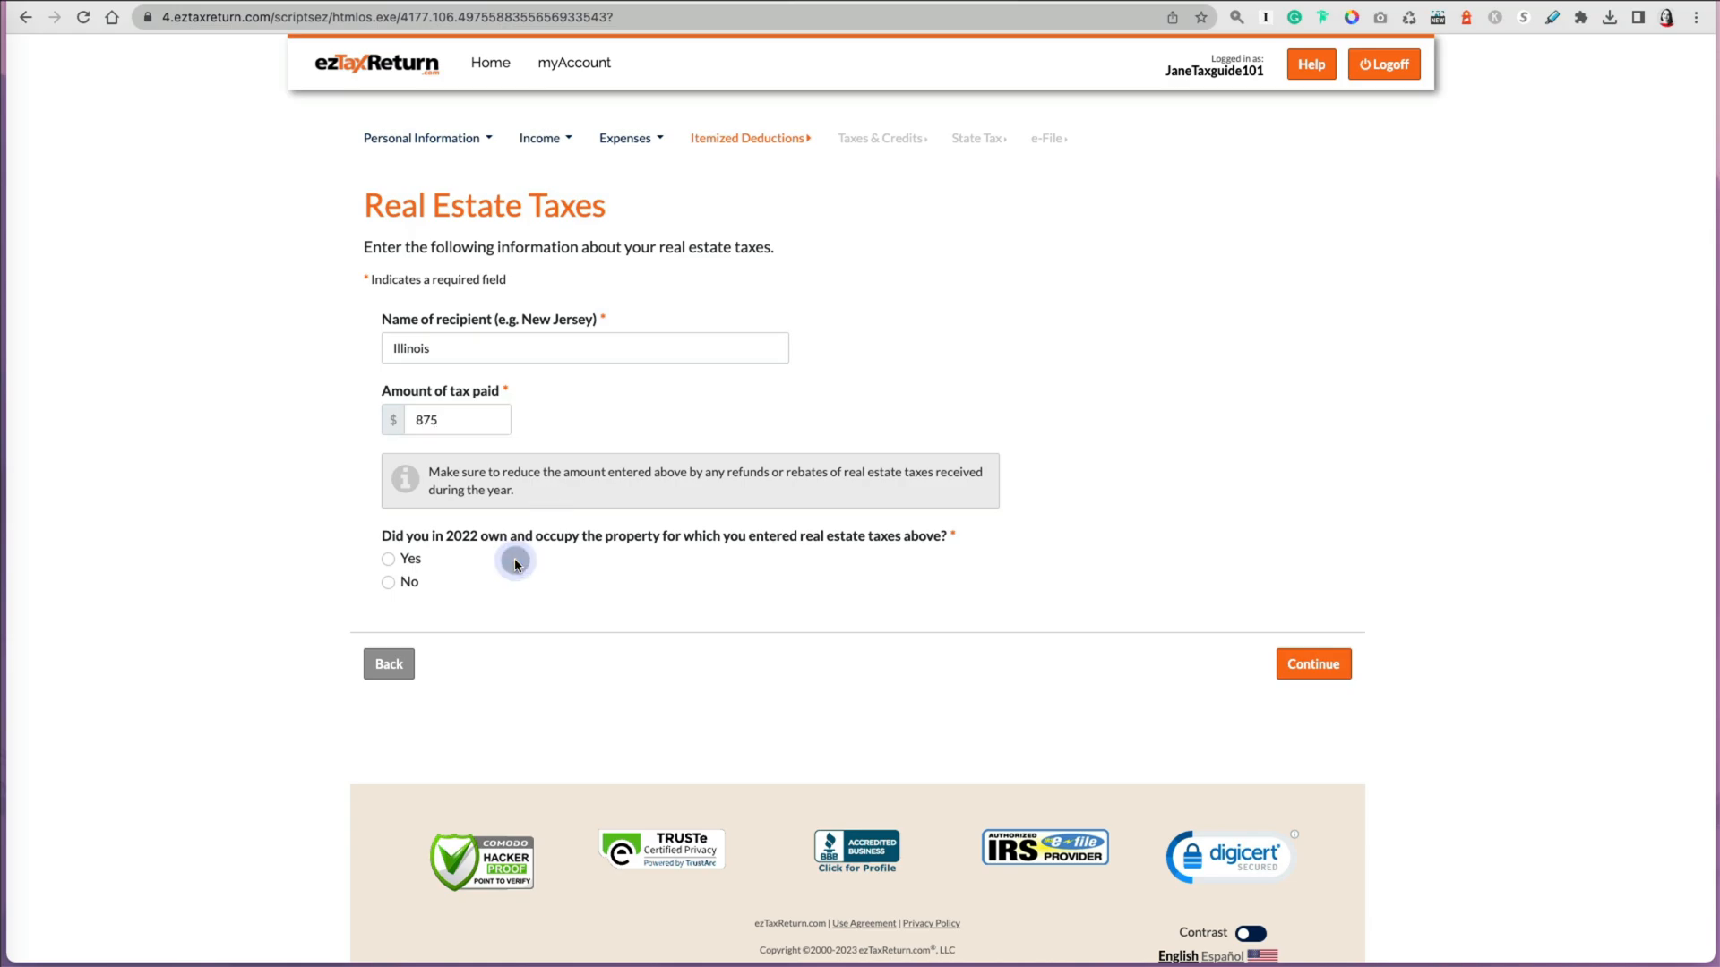
click(388, 559)
click(1313, 664)
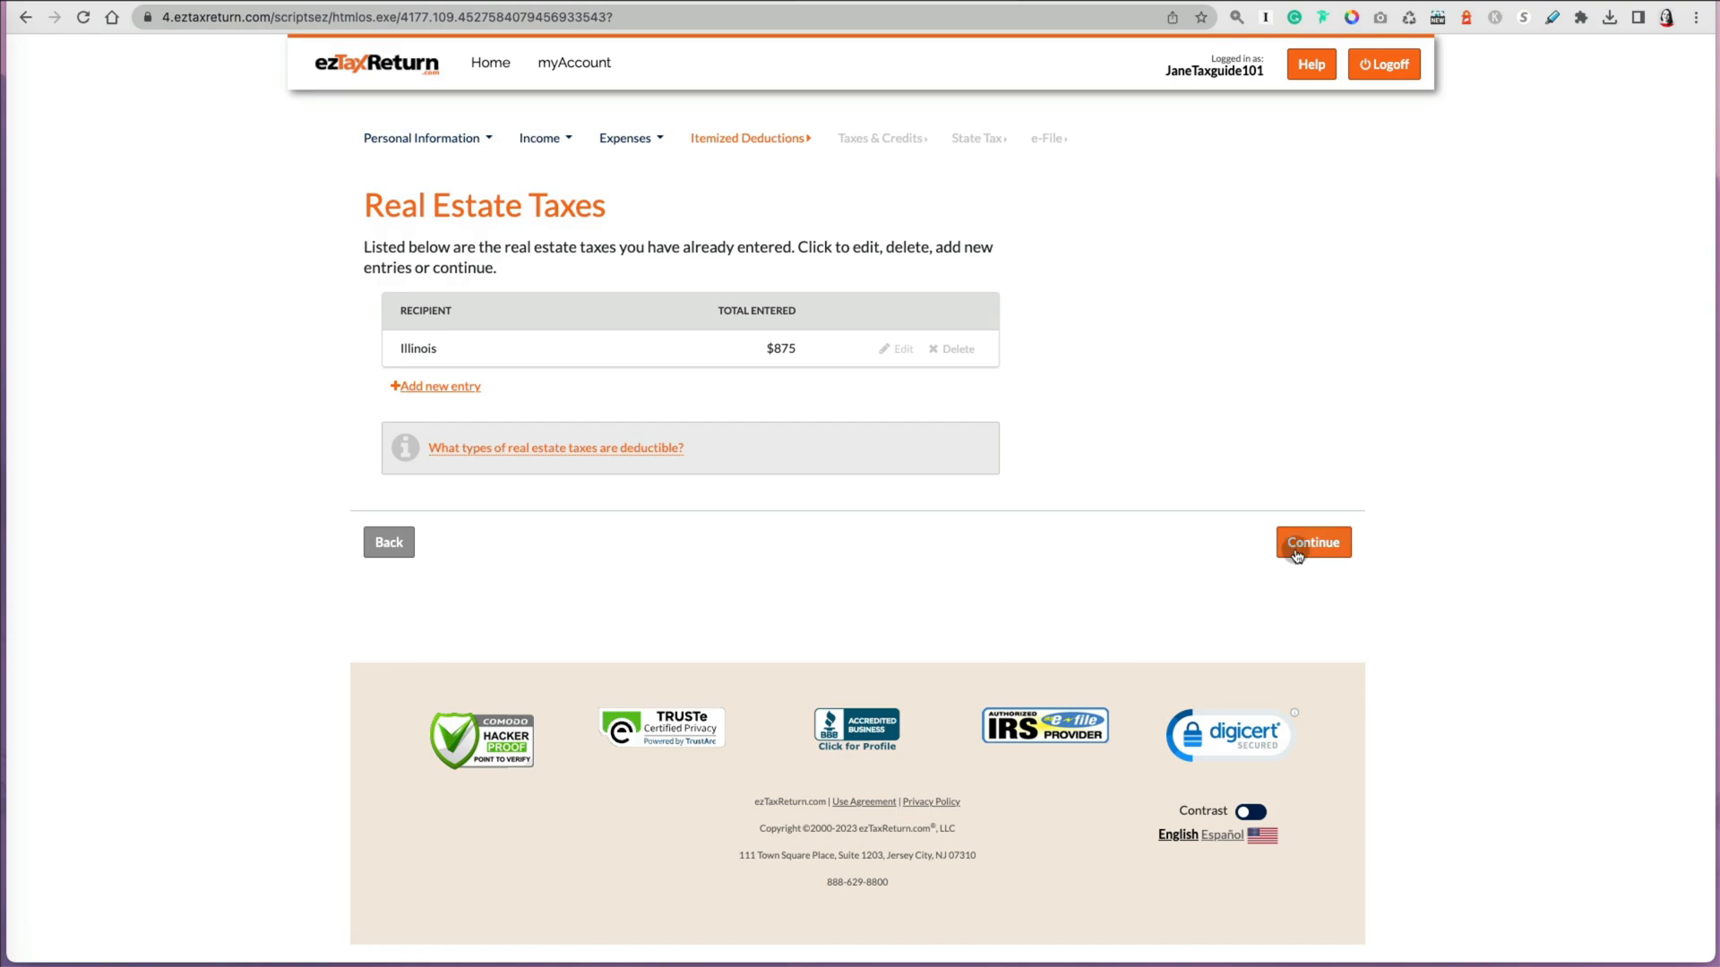
Step: Read the note on deductible real estate taxes, close it and continue to the itemized deductions list
click(576, 448)
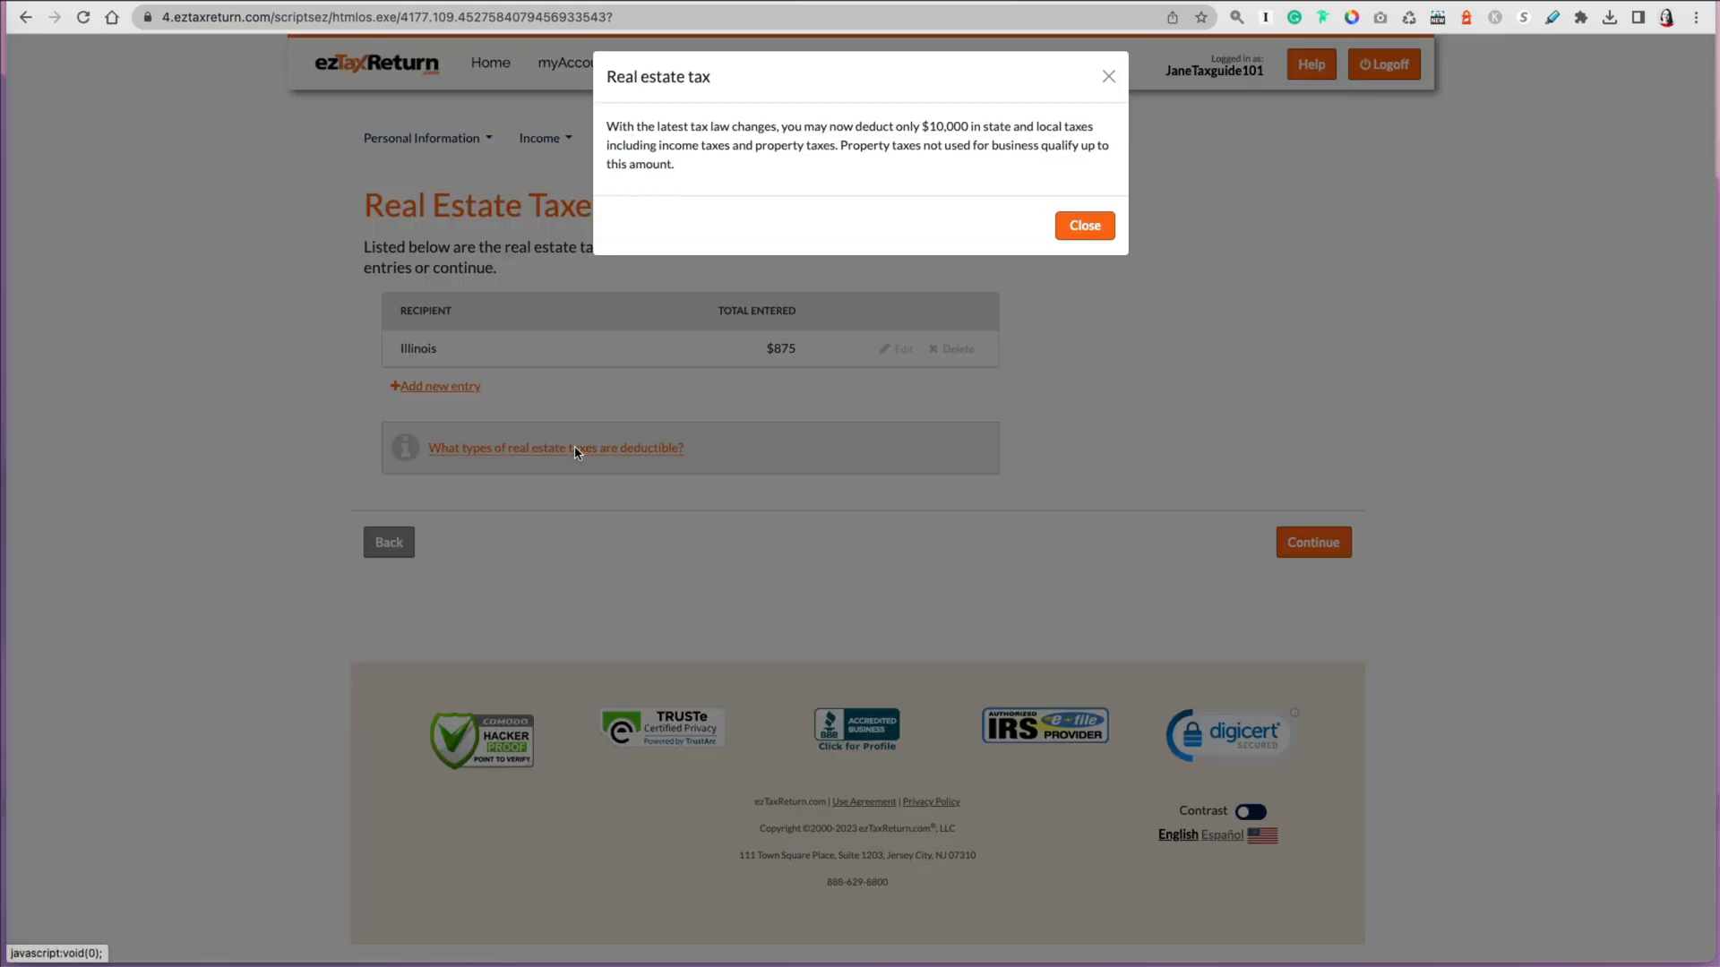
click(1101, 232)
click(1313, 542)
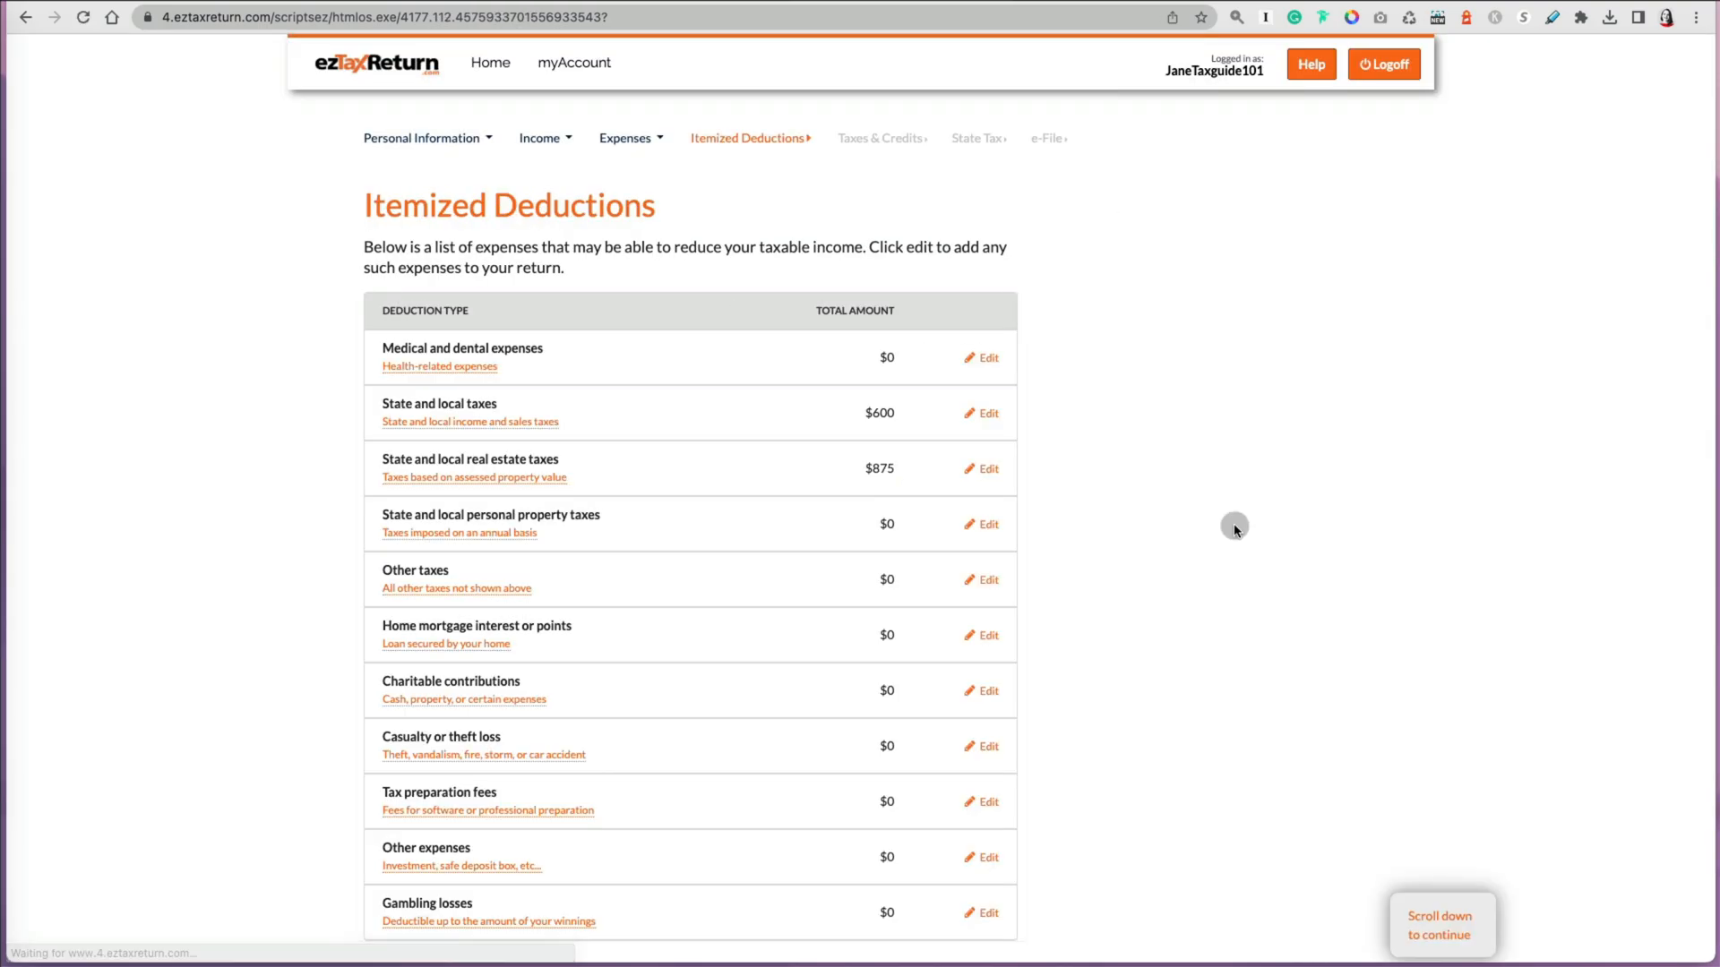
Step: Add mortgage interest for the Single Condo, answering Yes to both mortgage questions, with $980 interest paid
click(986, 635)
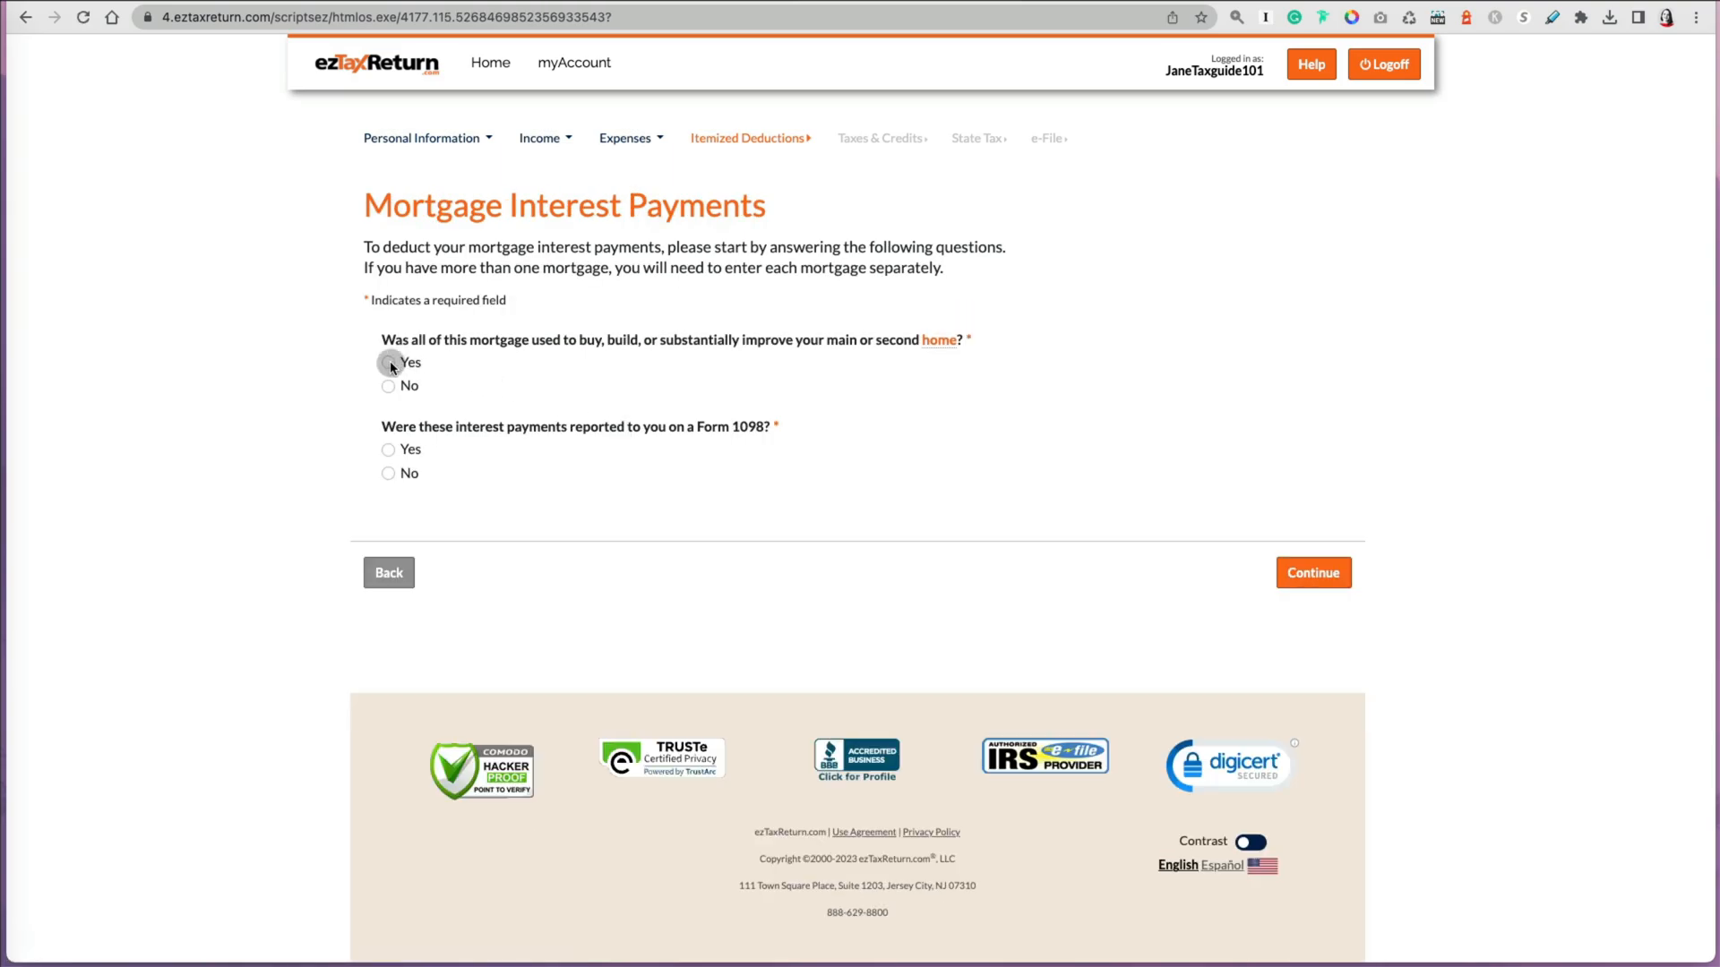
click(389, 362)
click(387, 449)
click(1313, 572)
click(540, 358)
text(Single Condo)
key(Tab)
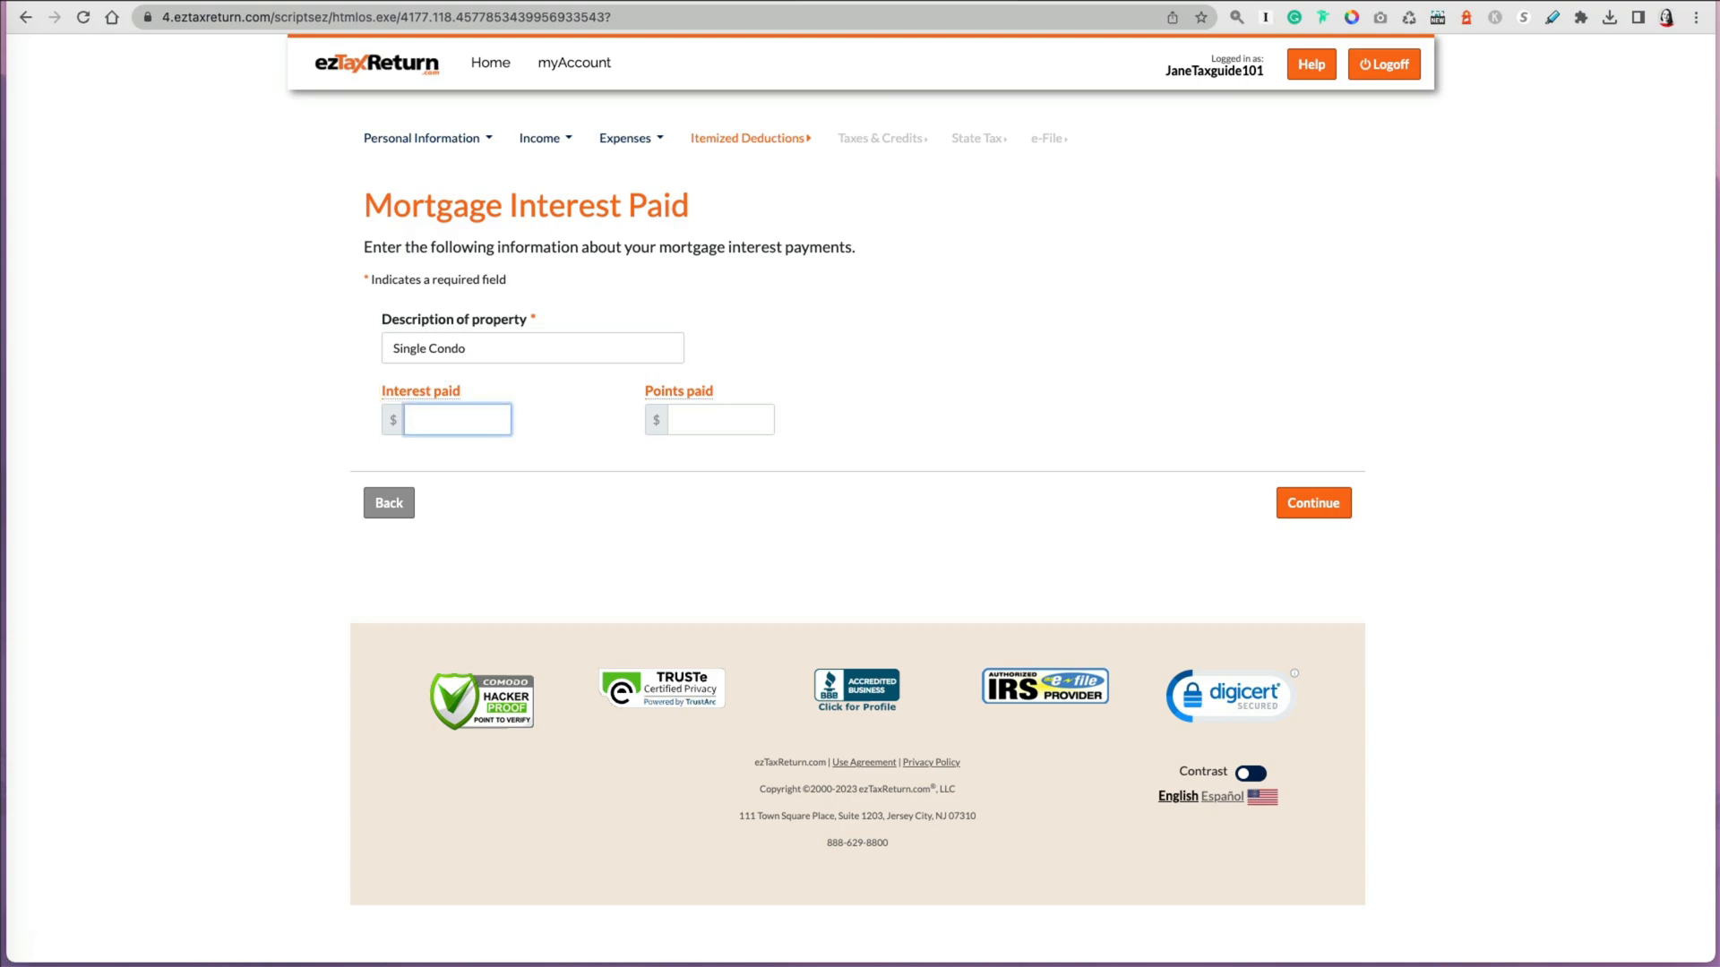
click(1316, 518)
Step: Add a cash charitable contribution to Church dated May 10, 2022 for $50
click(986, 693)
click(1313, 460)
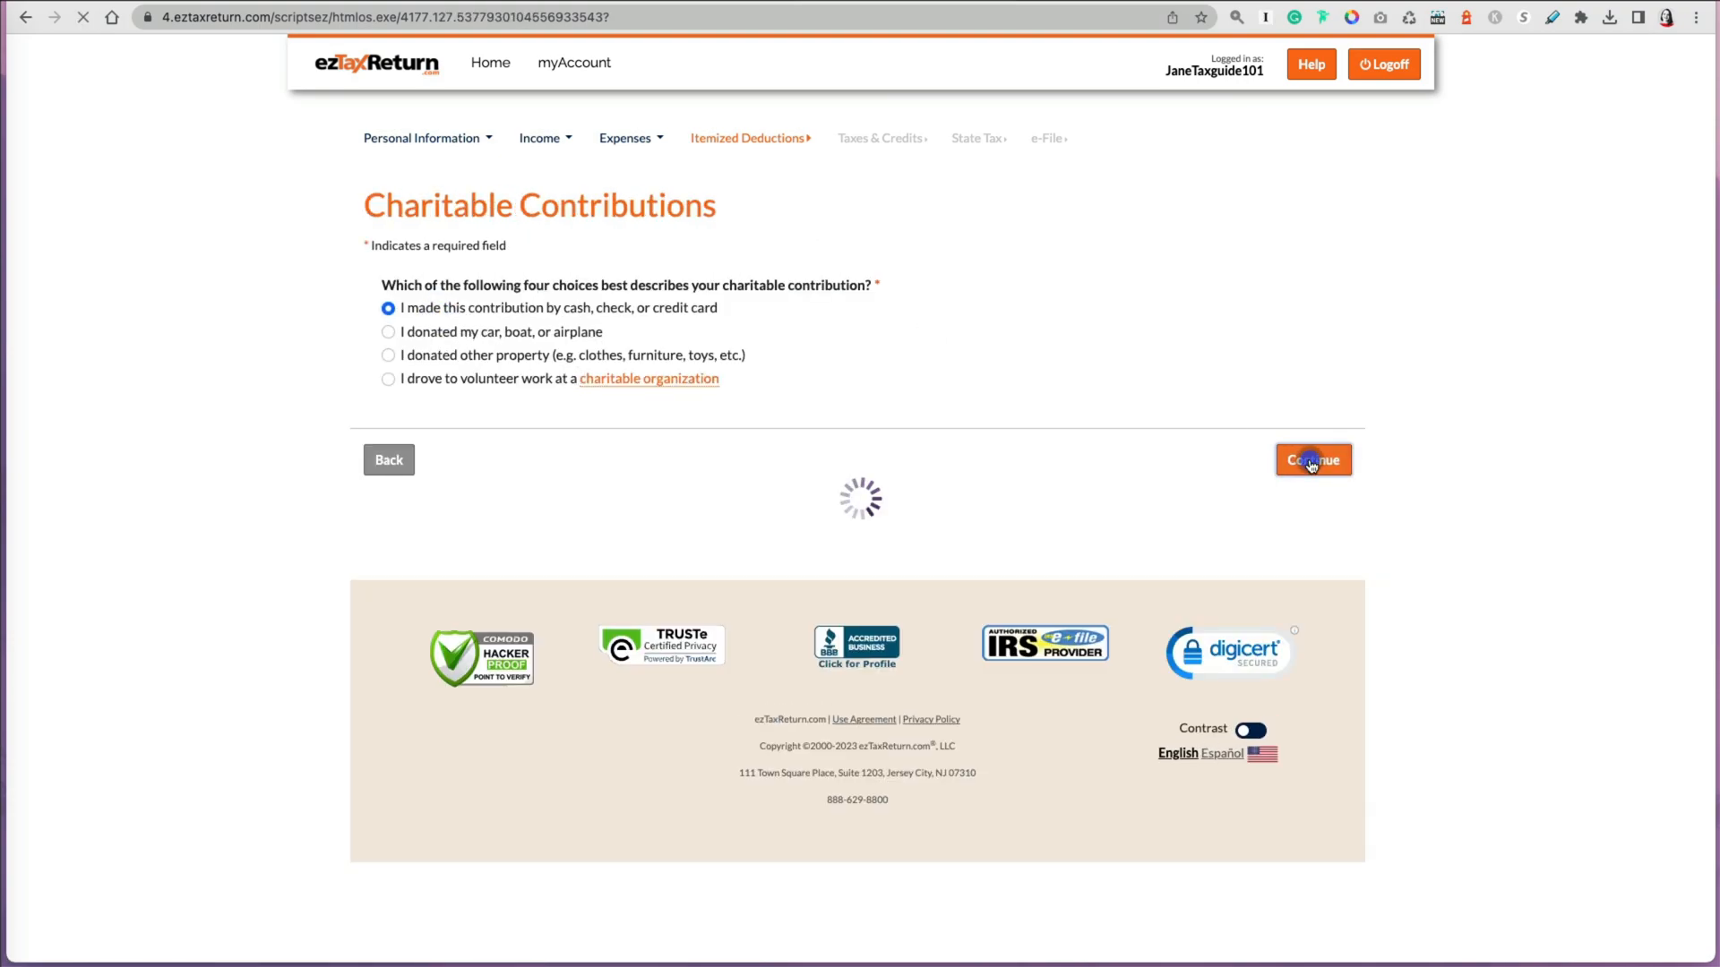
click(586, 351)
key(Tab)
click(517, 417)
click(421, 524)
click(567, 429)
click(605, 628)
click(481, 513)
text(50)
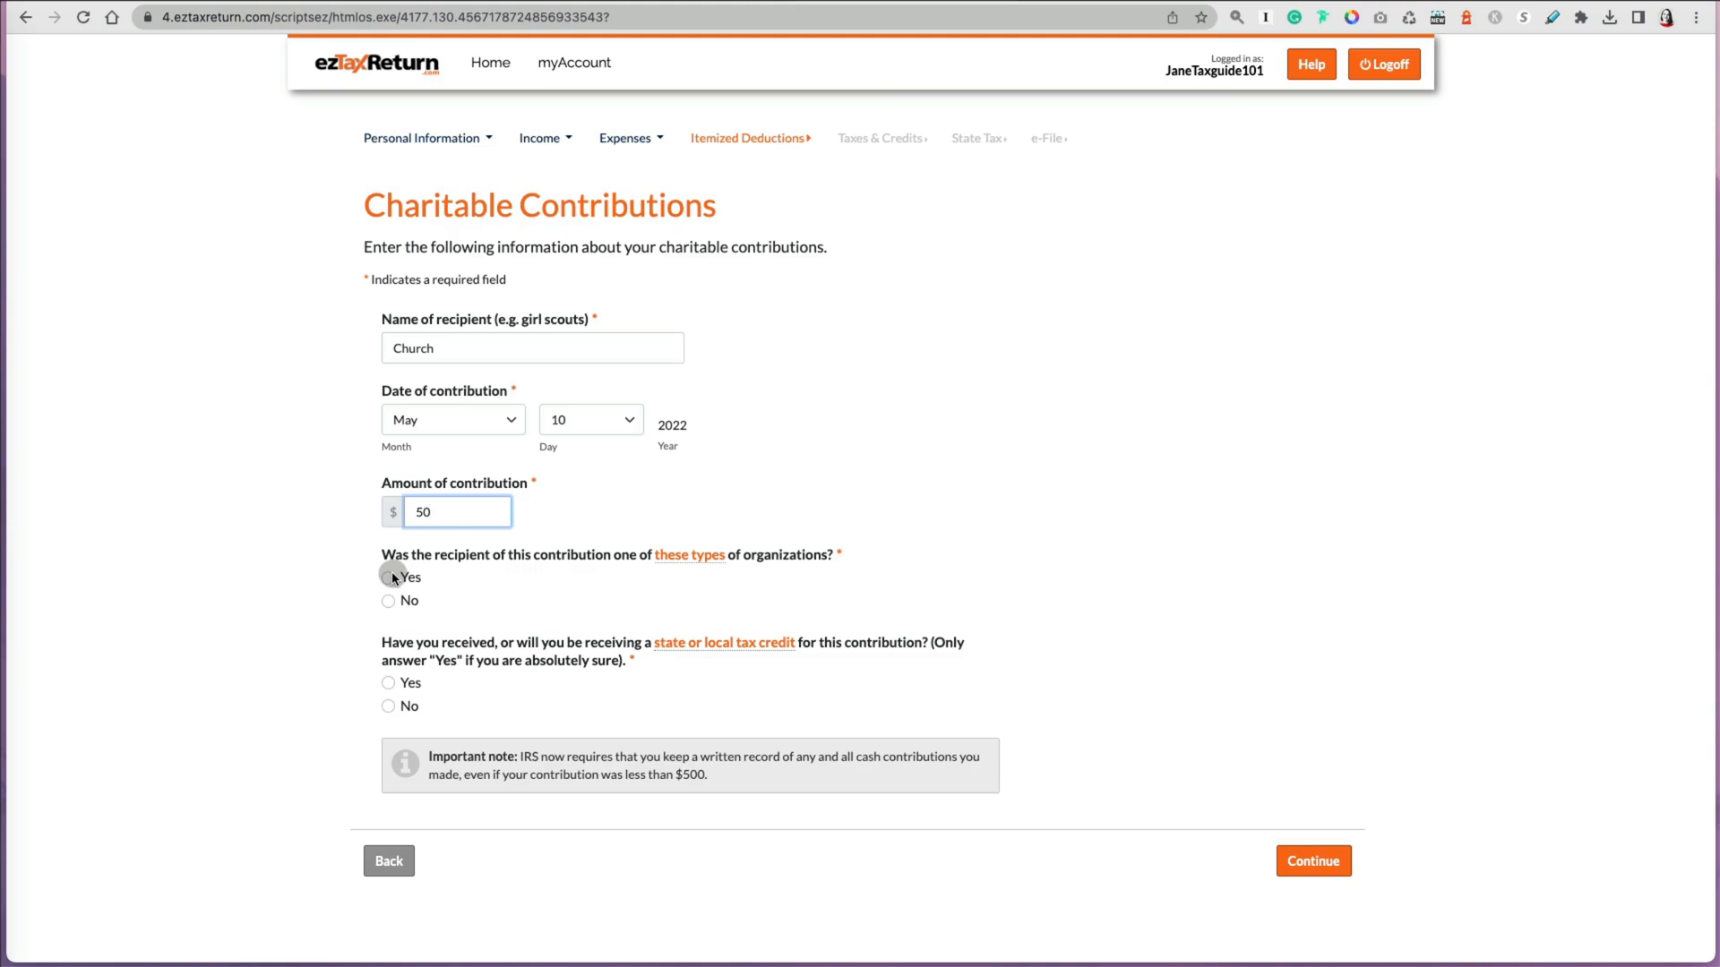
Step: Answer No to a state tax credit for the contribution, continue, and answer No to a prior-year carryover
click(388, 706)
click(1308, 864)
click(1308, 543)
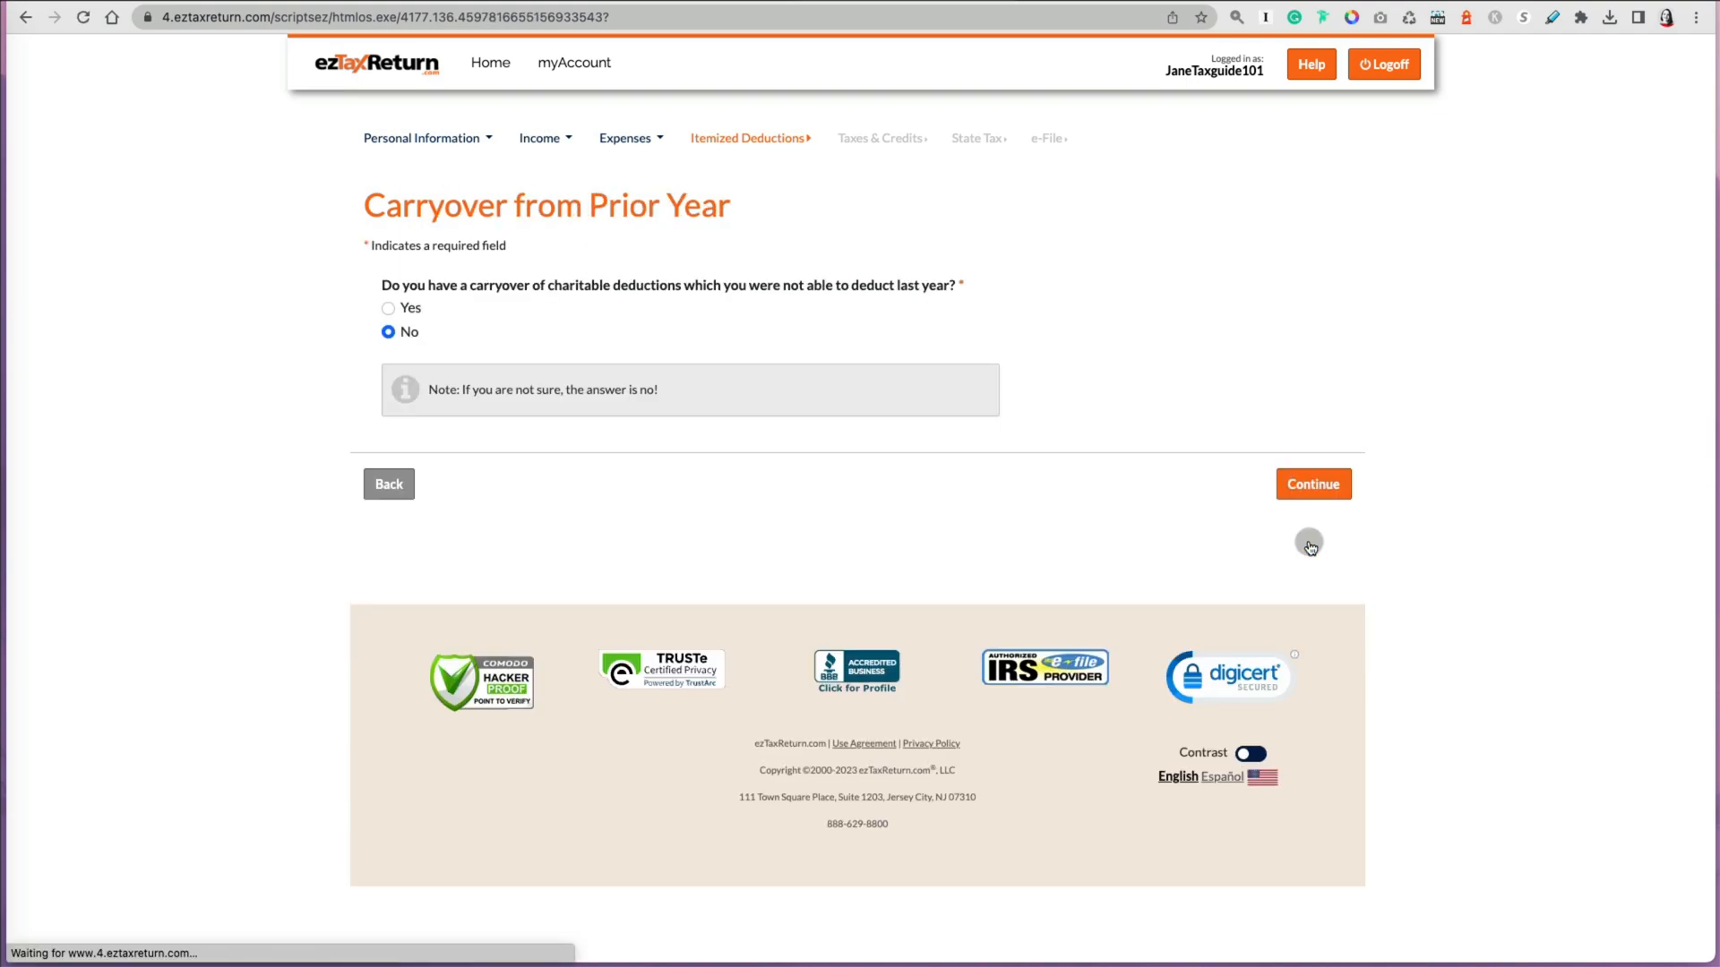
click(1308, 484)
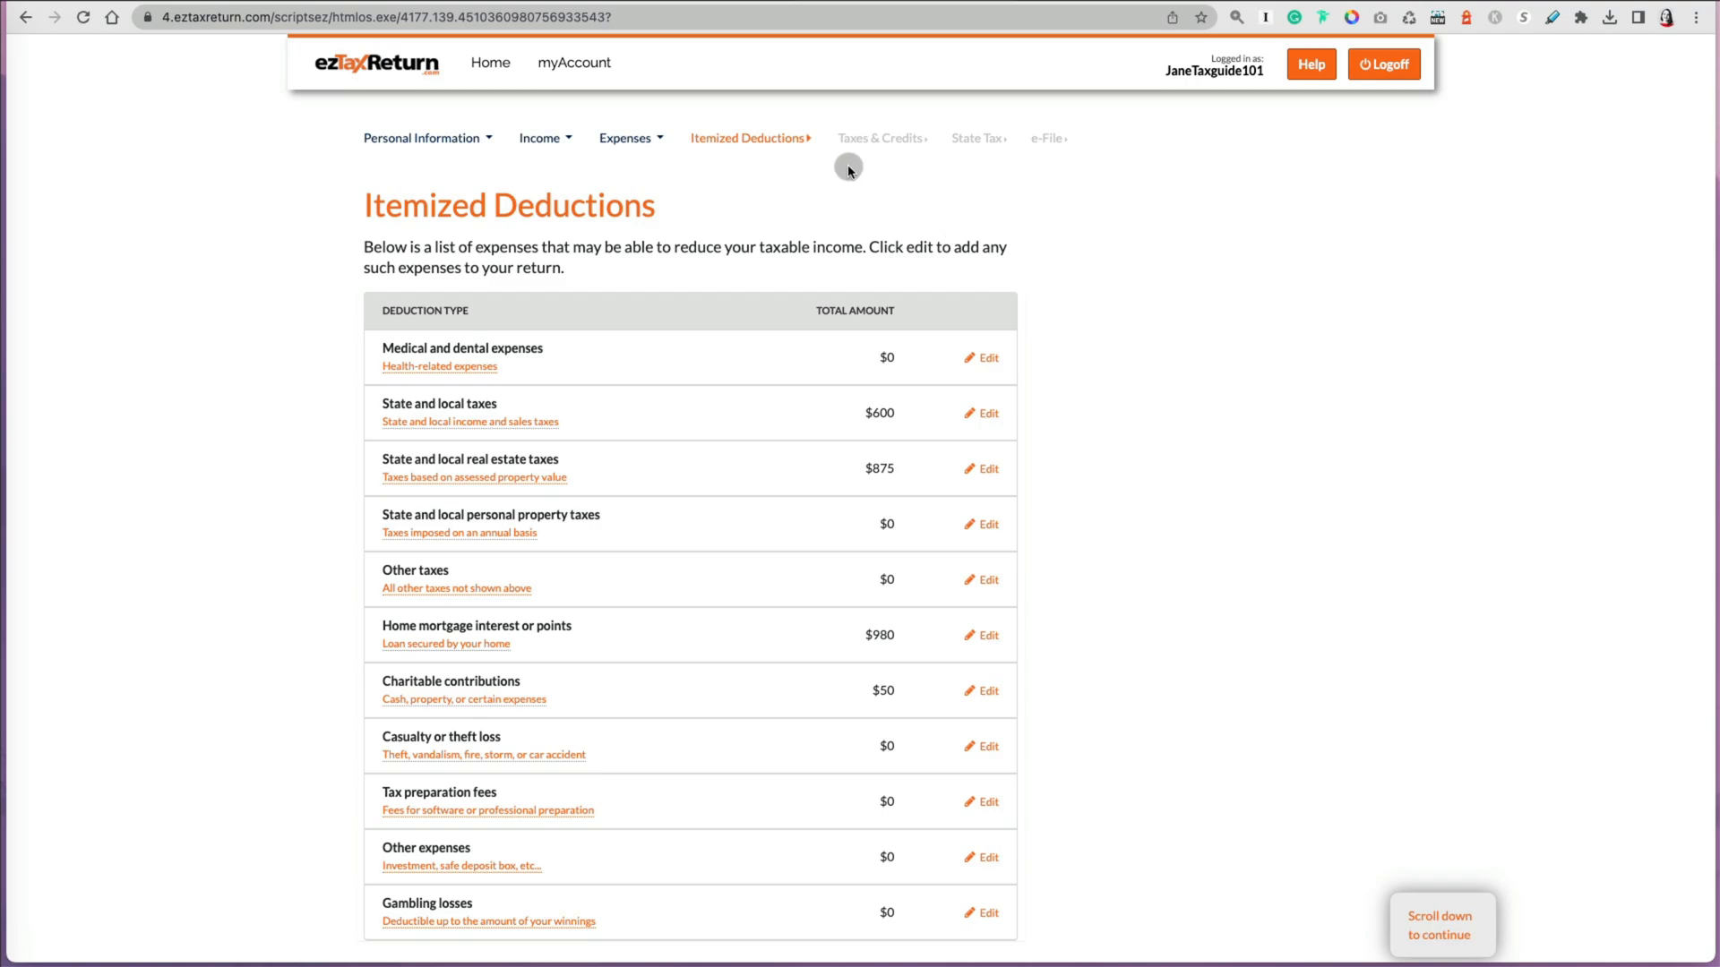
Step: Continue from the itemized deductions list to the itemized or standard deduction choice
click(800, 139)
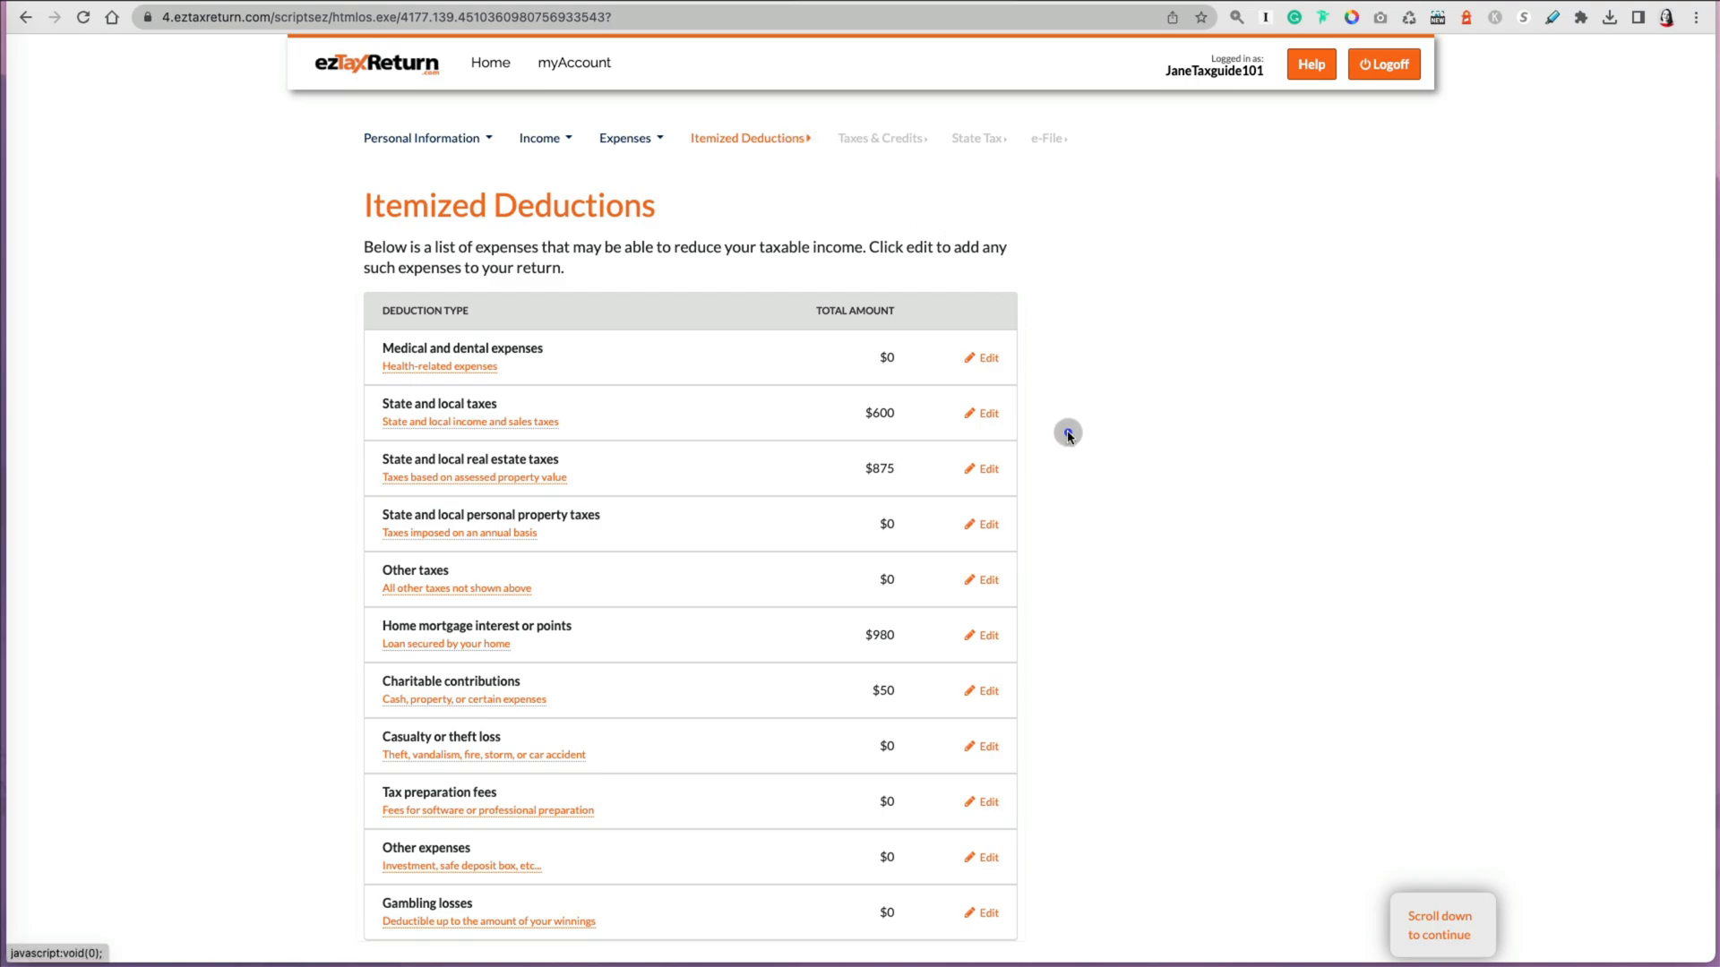
scroll(1101, 583, down, 1)
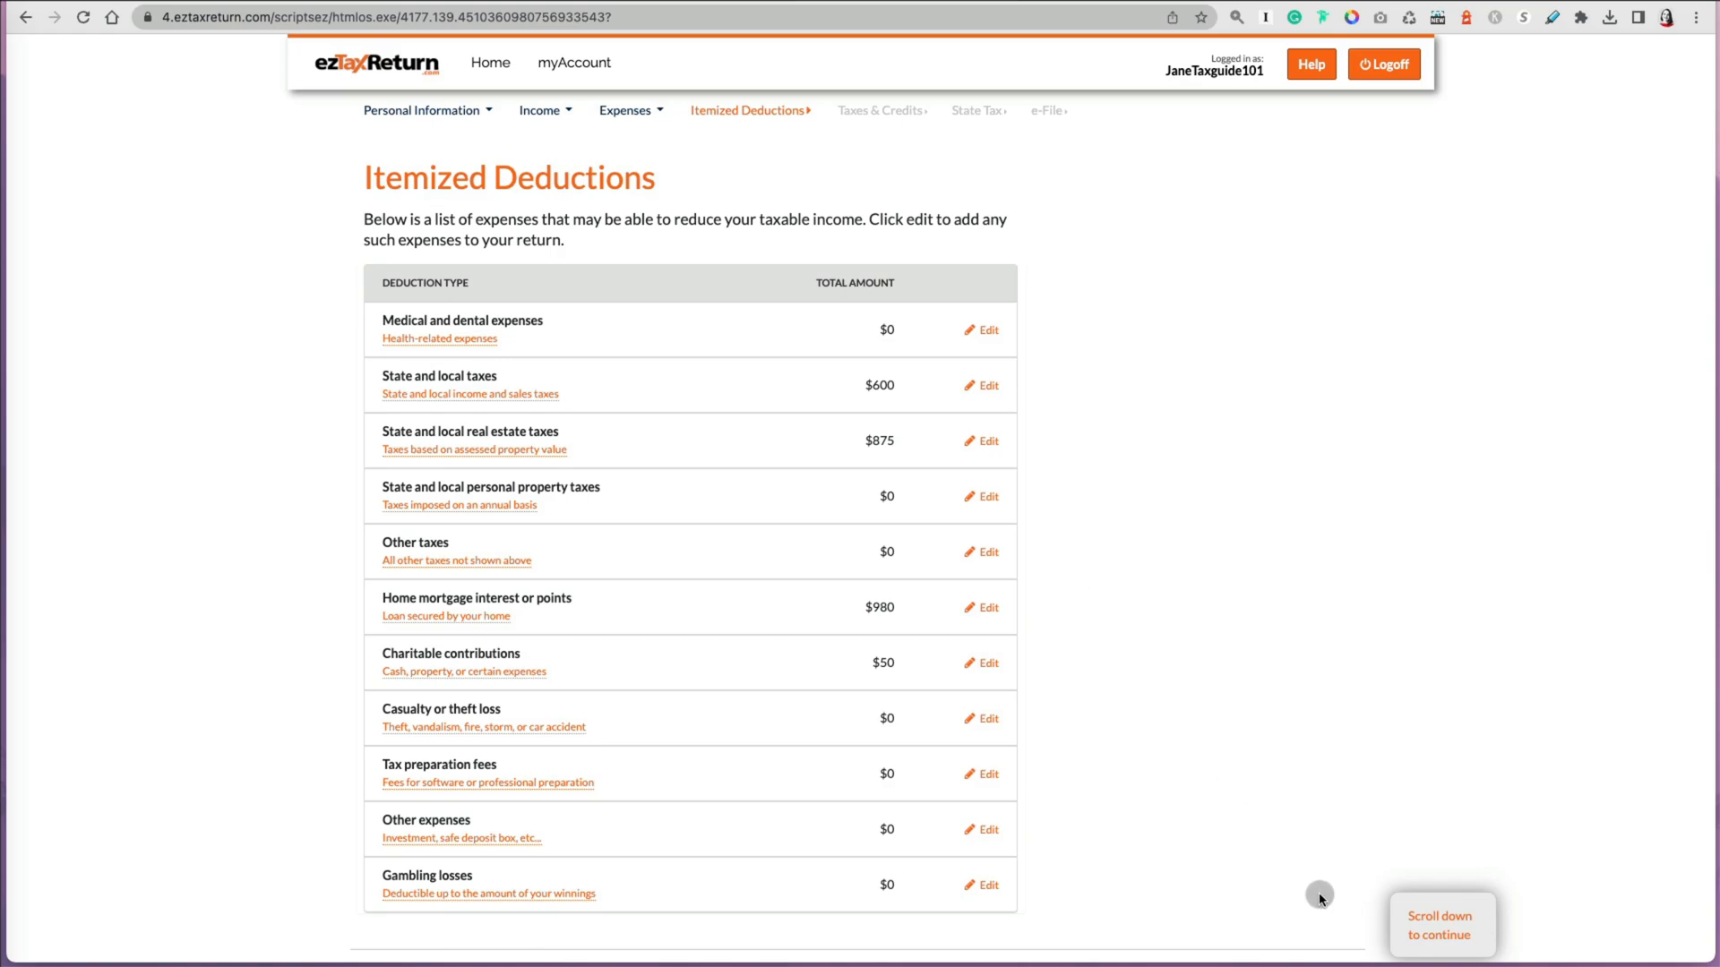
scroll(1219, 858, down, 5)
click(1317, 555)
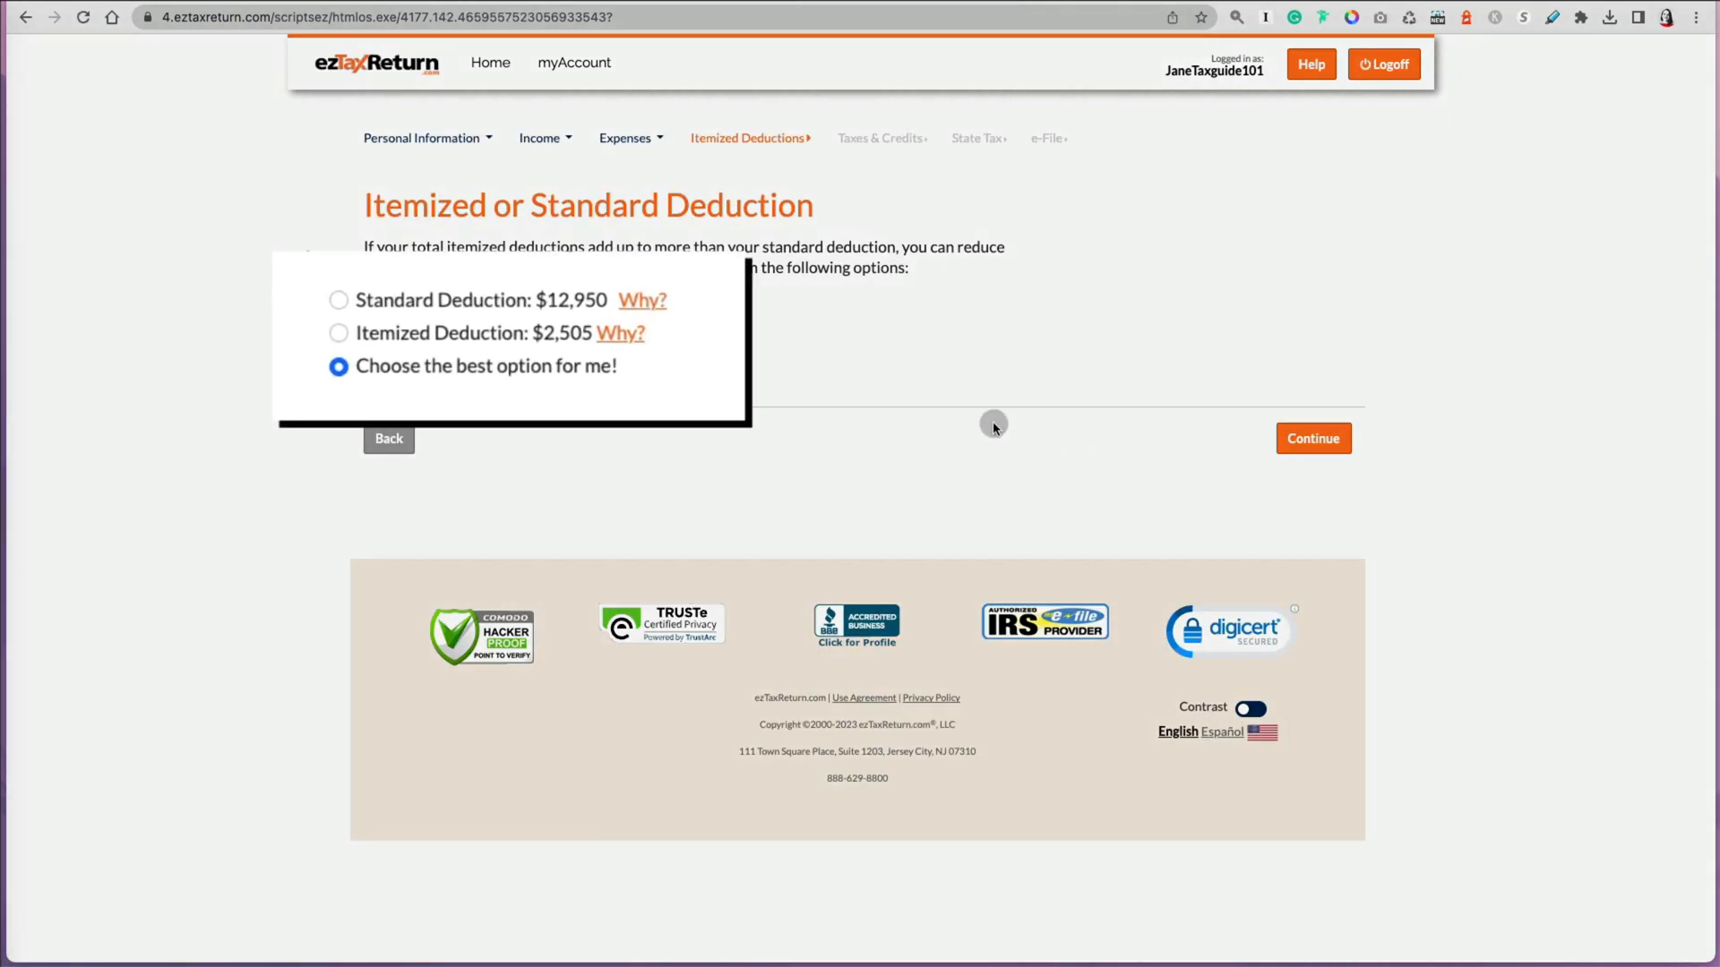
Step: Review the standard deduction and itemized deduction calculation worksheets
click(610, 316)
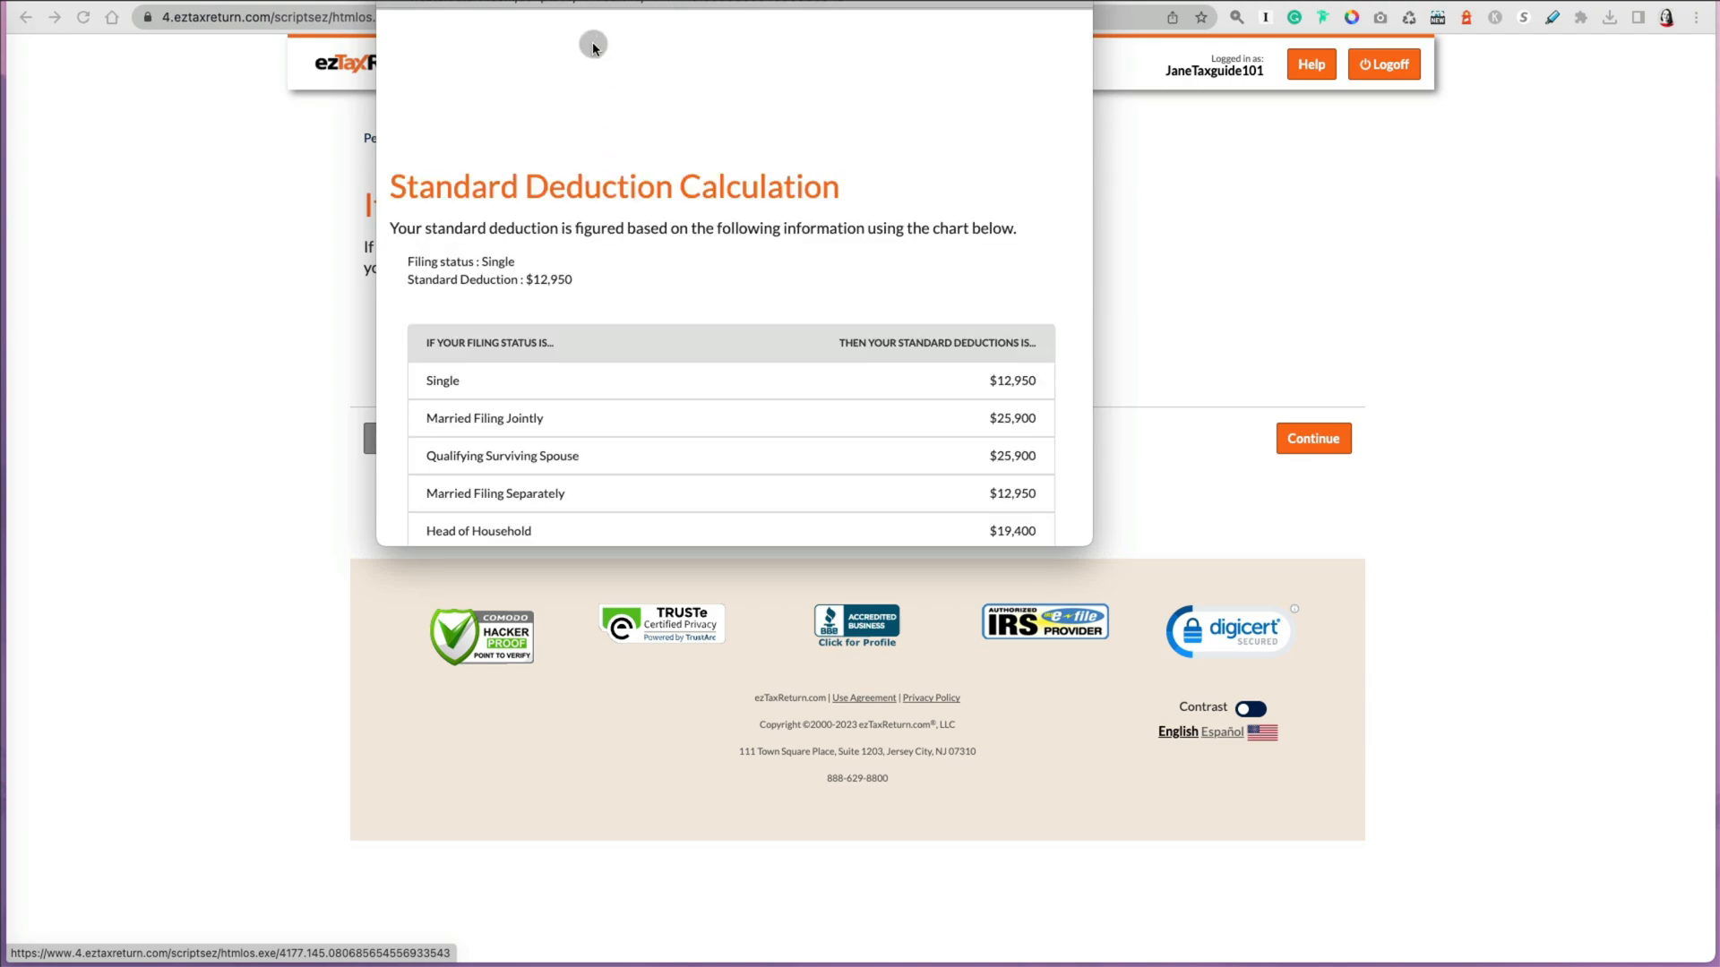
scroll(822, 412, down, 3)
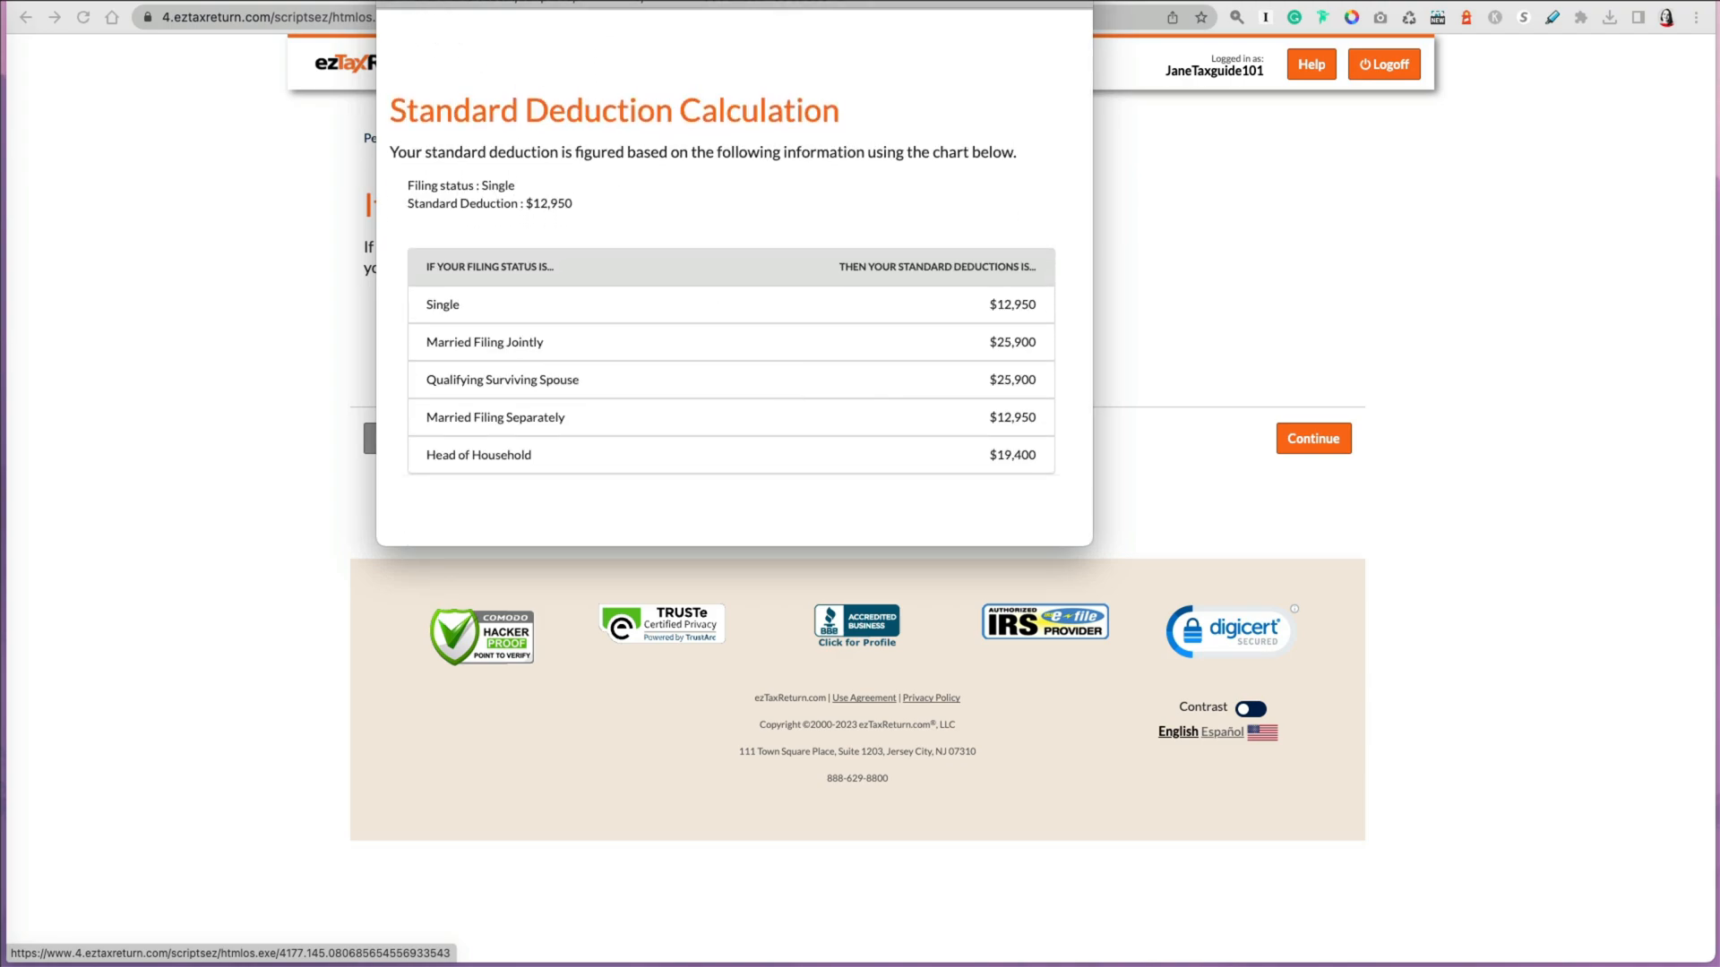
click(389, 0)
click(587, 339)
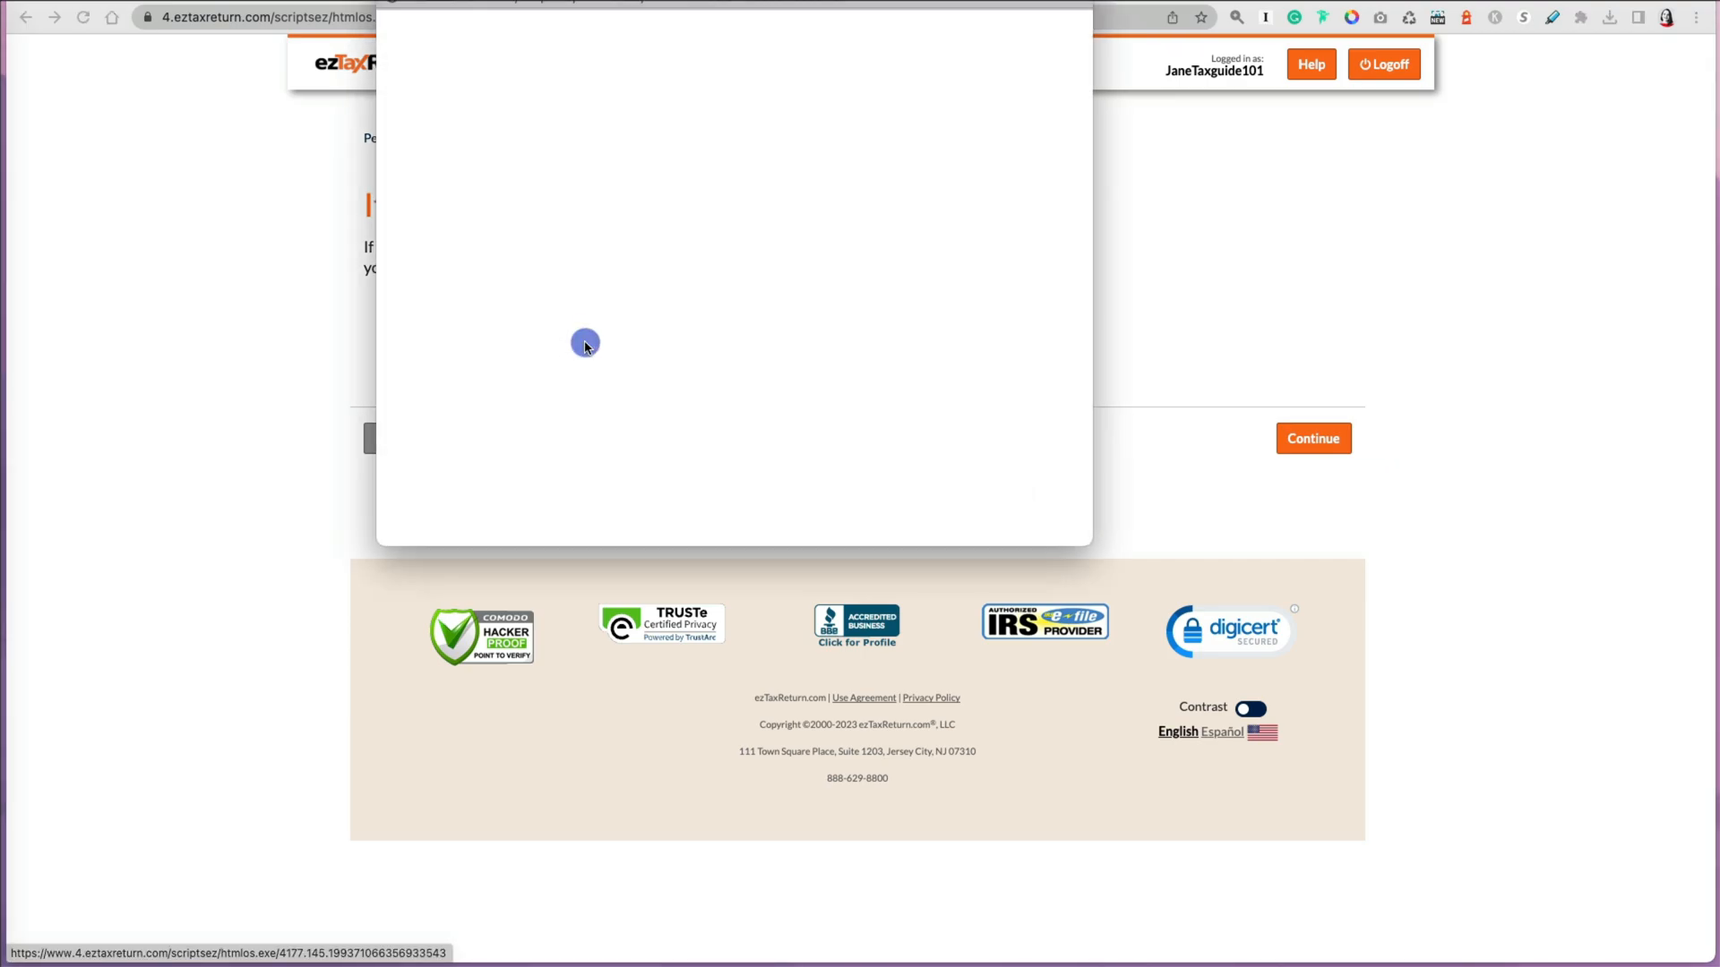
drag(1084, 542, 1258, 788)
scroll(1139, 690, down, 1)
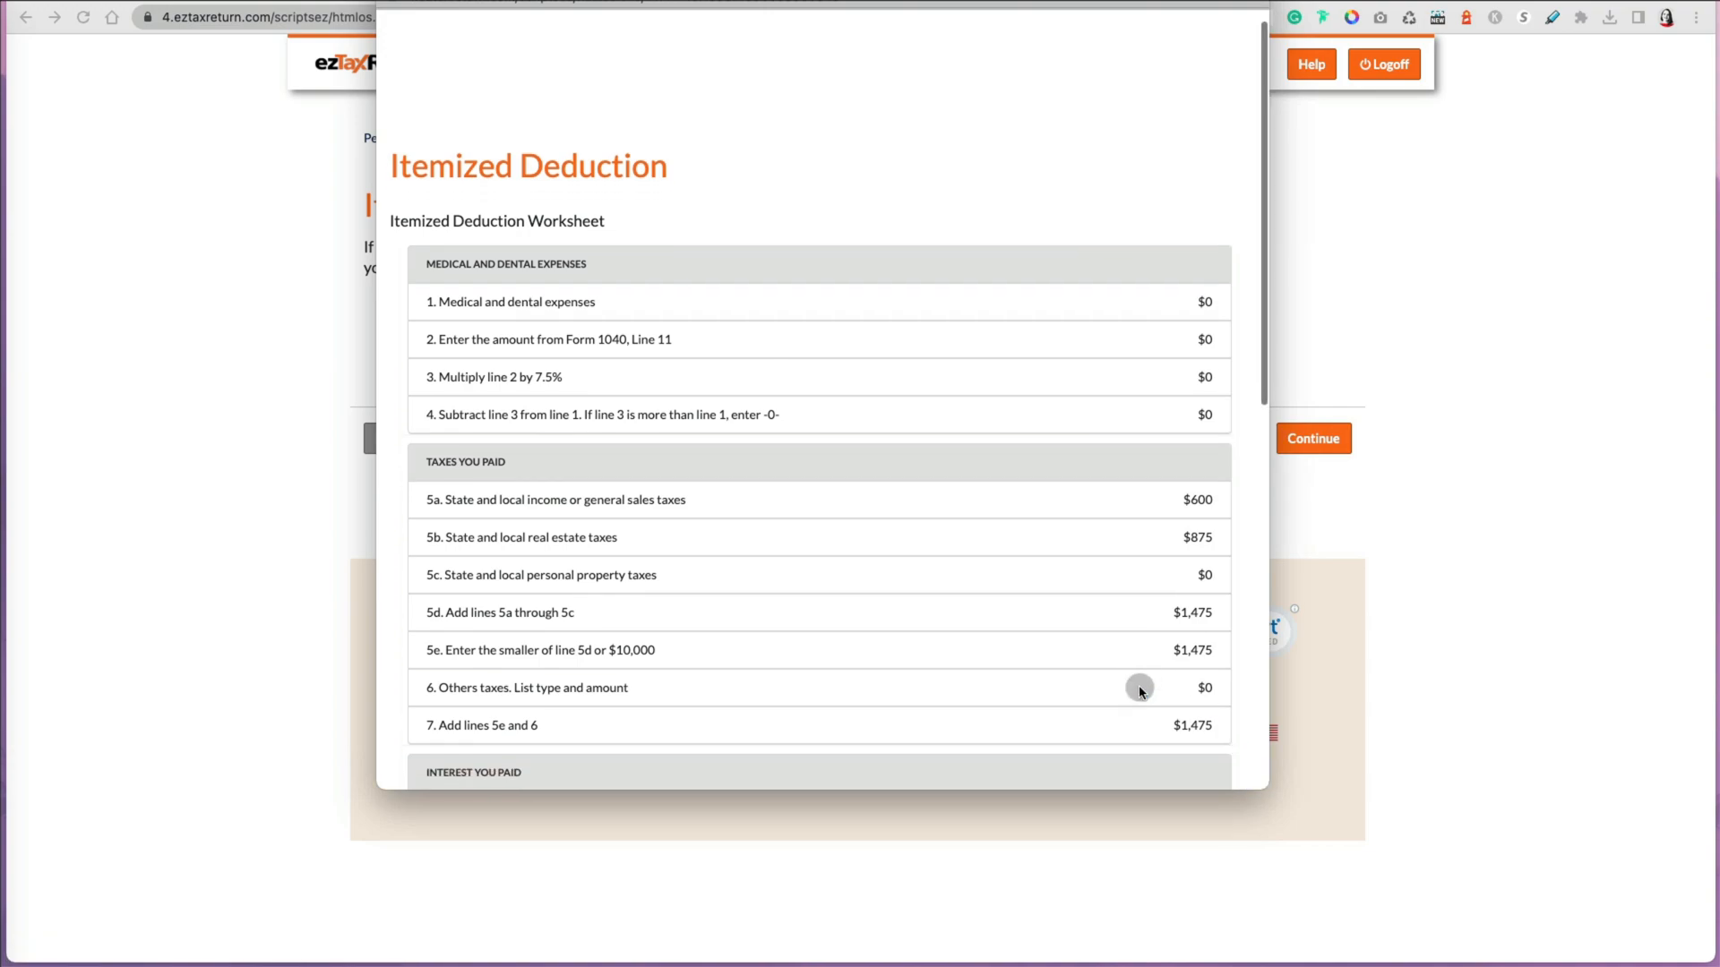
scroll(1139, 690, down, 5)
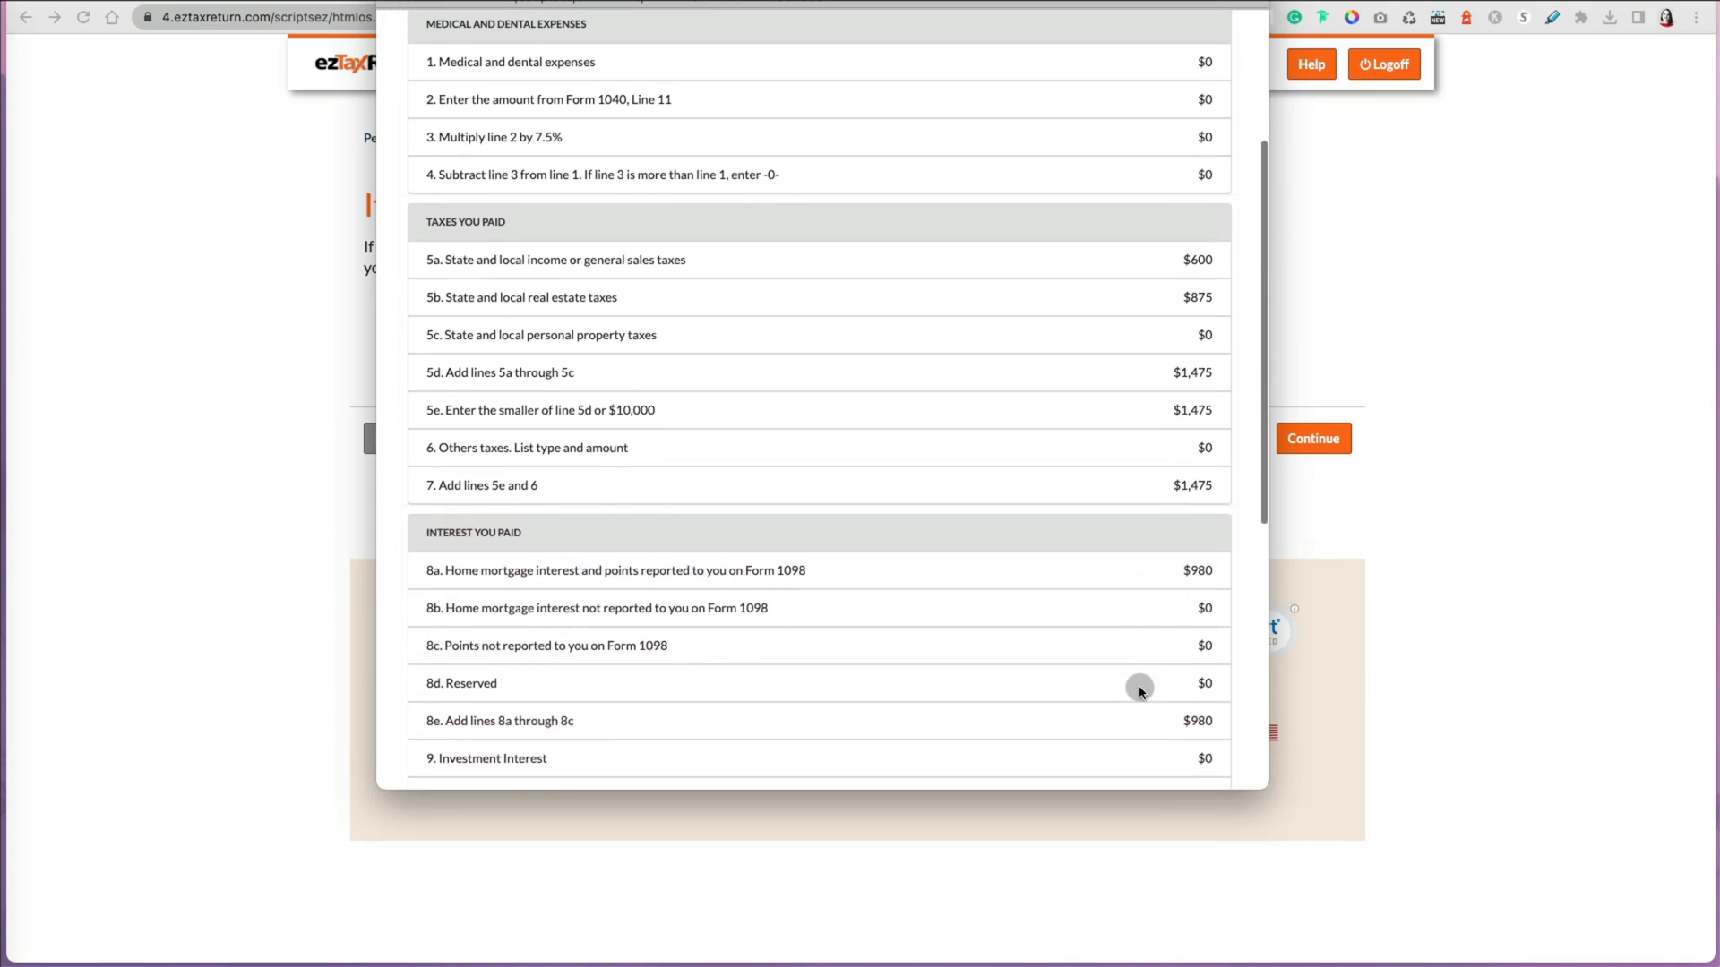
scroll(1139, 690, down, 10)
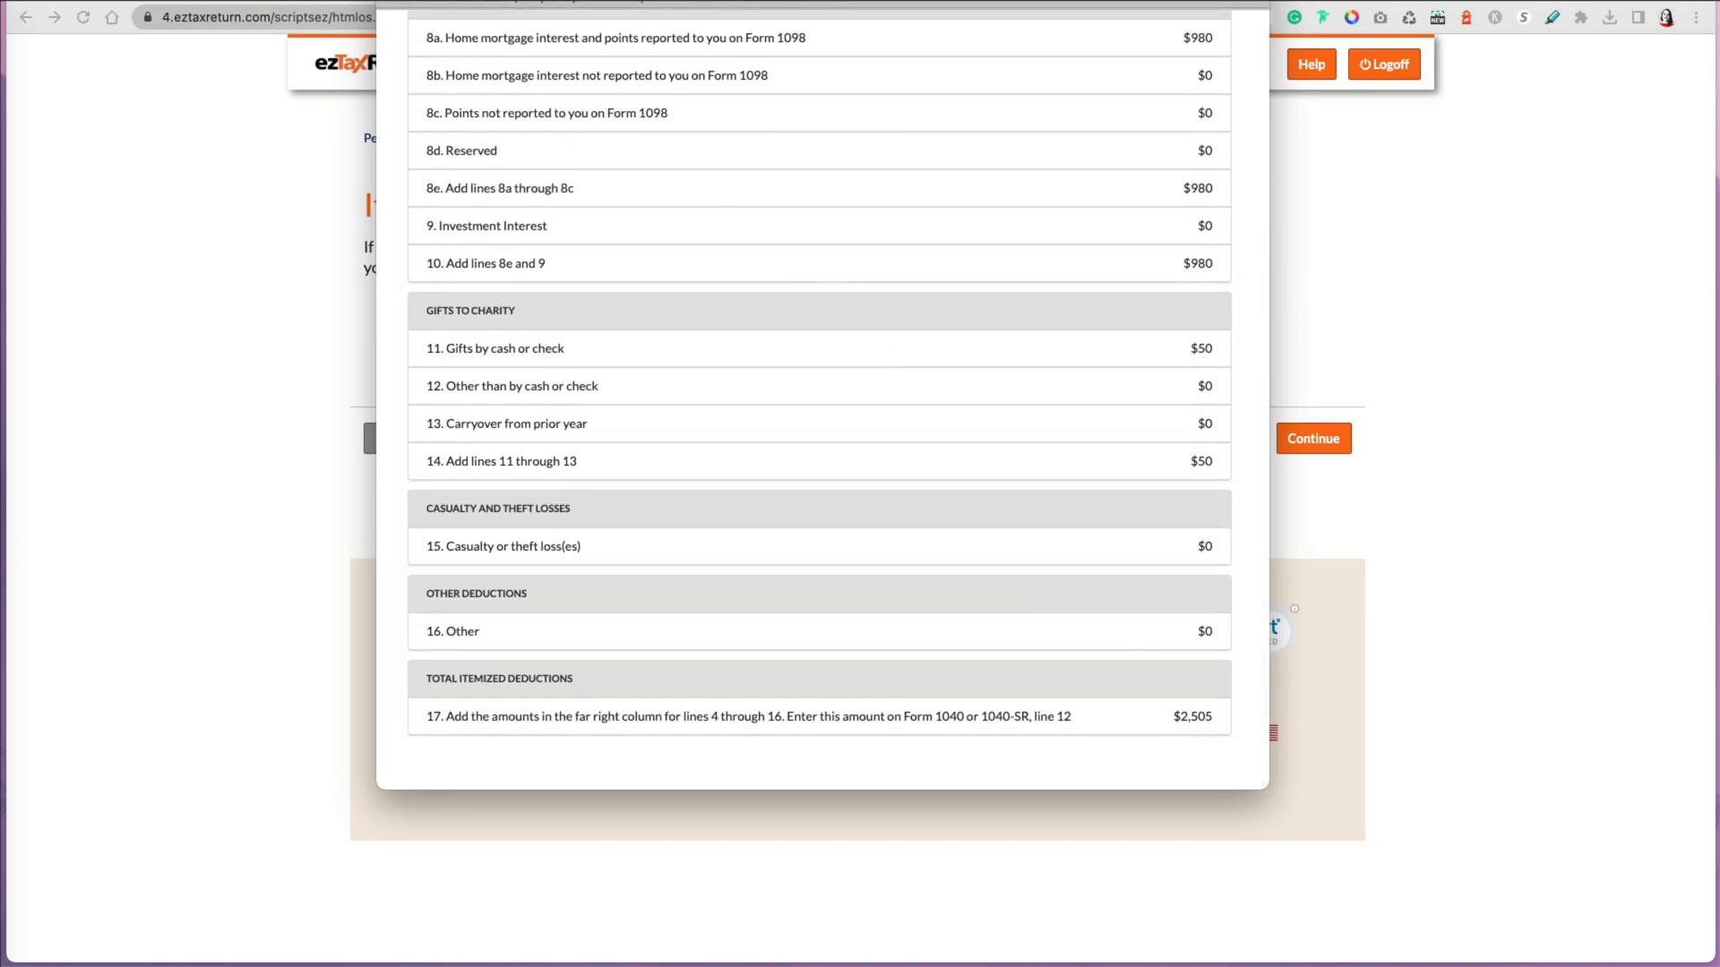
key(Escape)
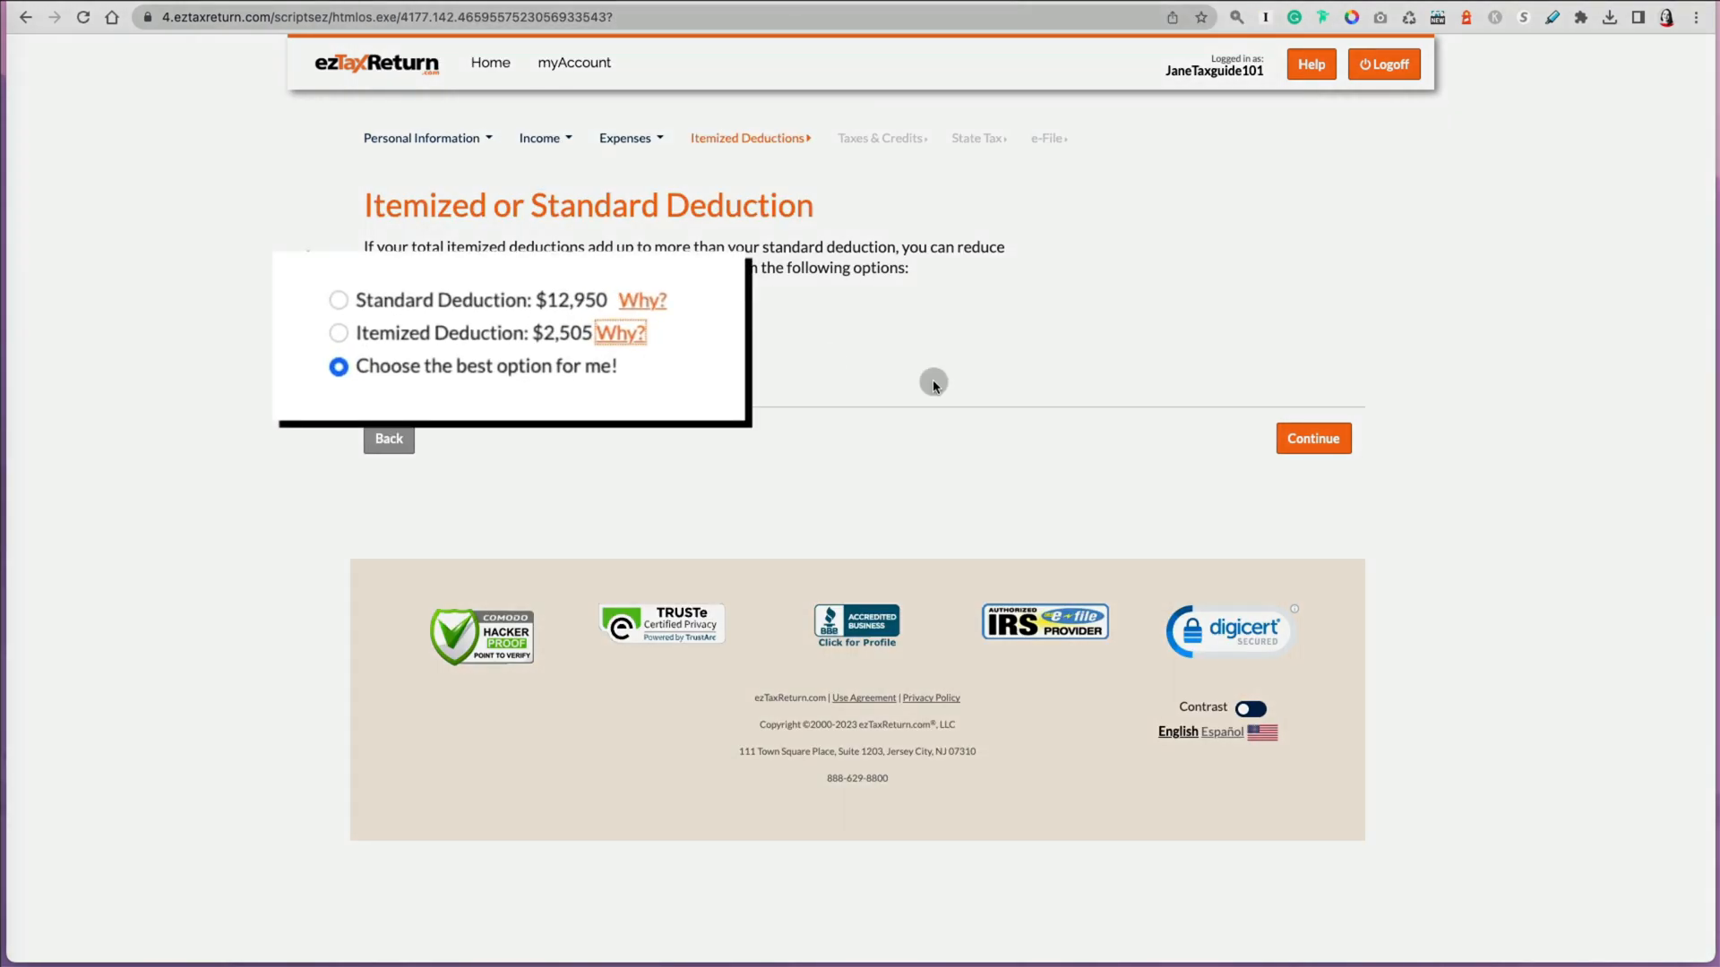
Step: Keep the best-option deduction choice and choose to enter credits by yourself
click(1319, 443)
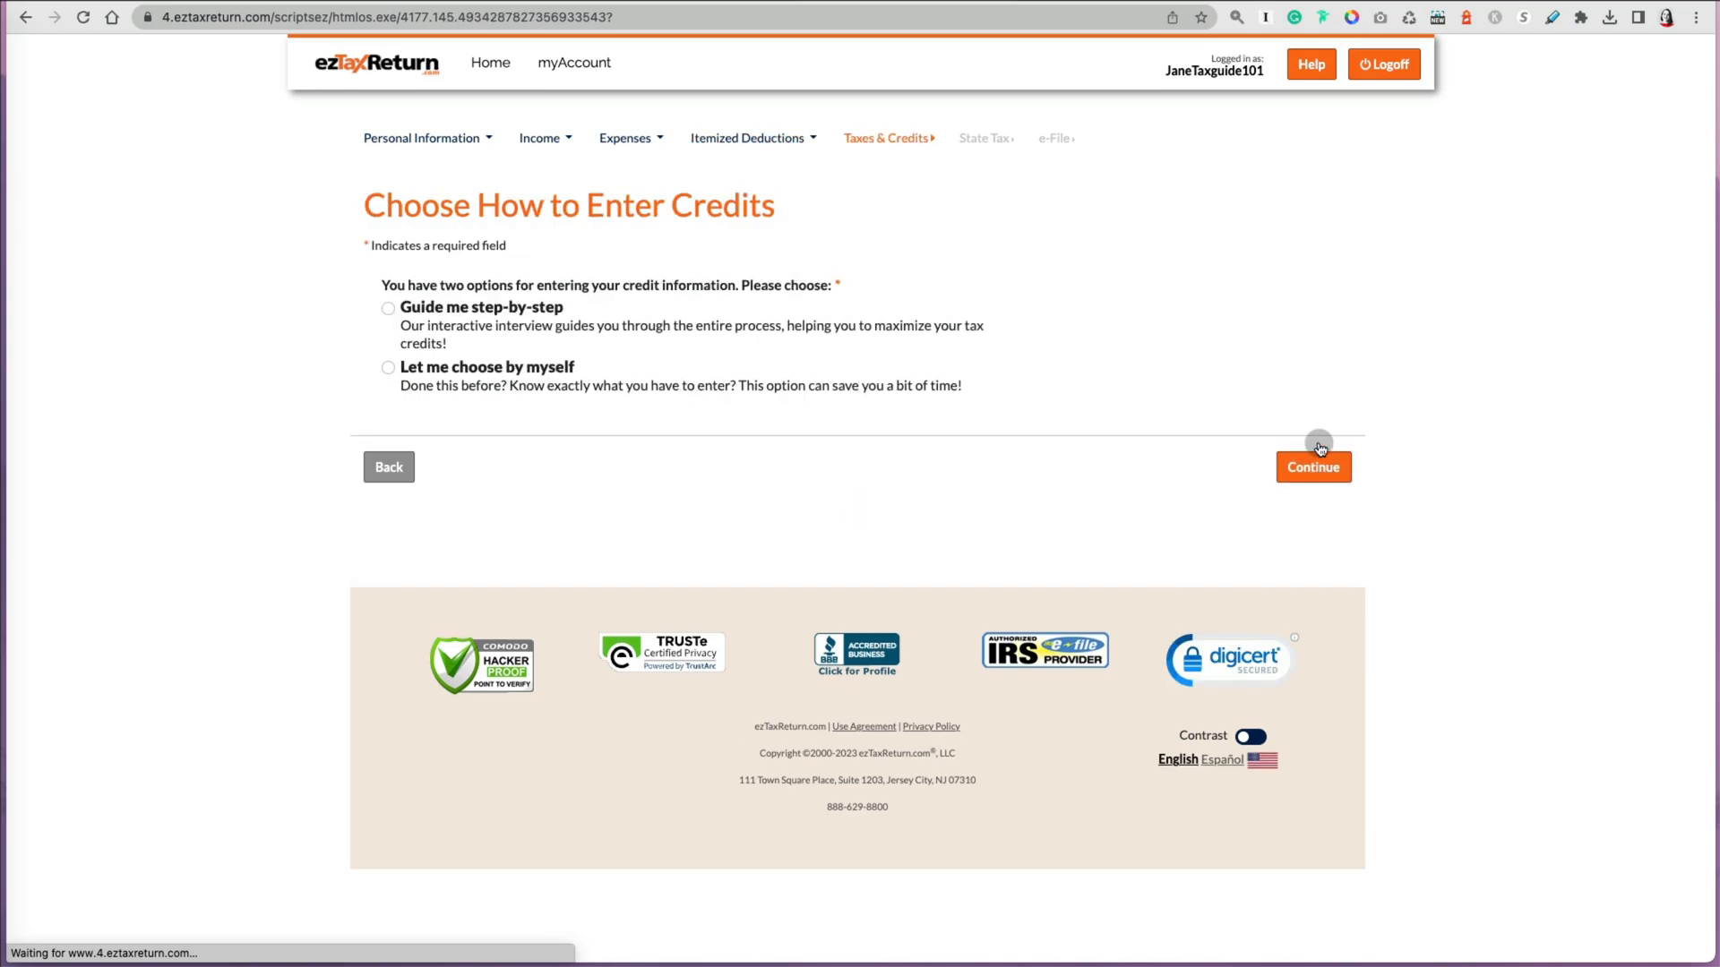
click(439, 369)
click(1317, 470)
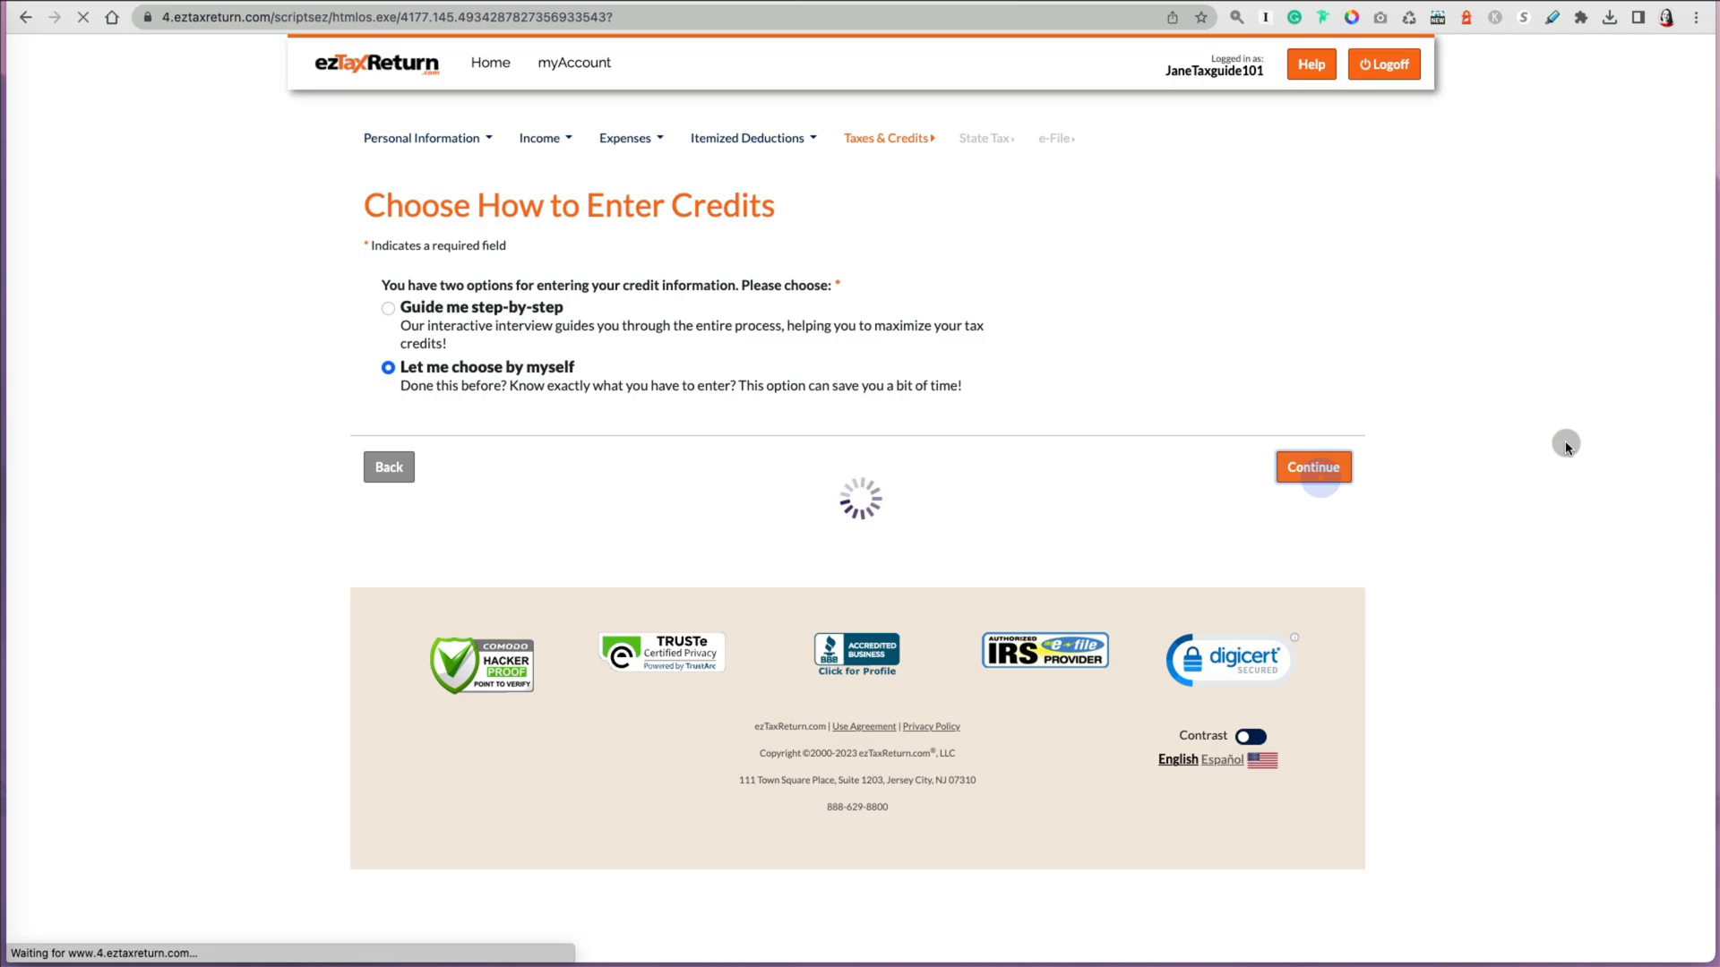
Step: Answer Yes to obtaining Health Insurance Marketplace coverage in 2022 and continue
click(405, 341)
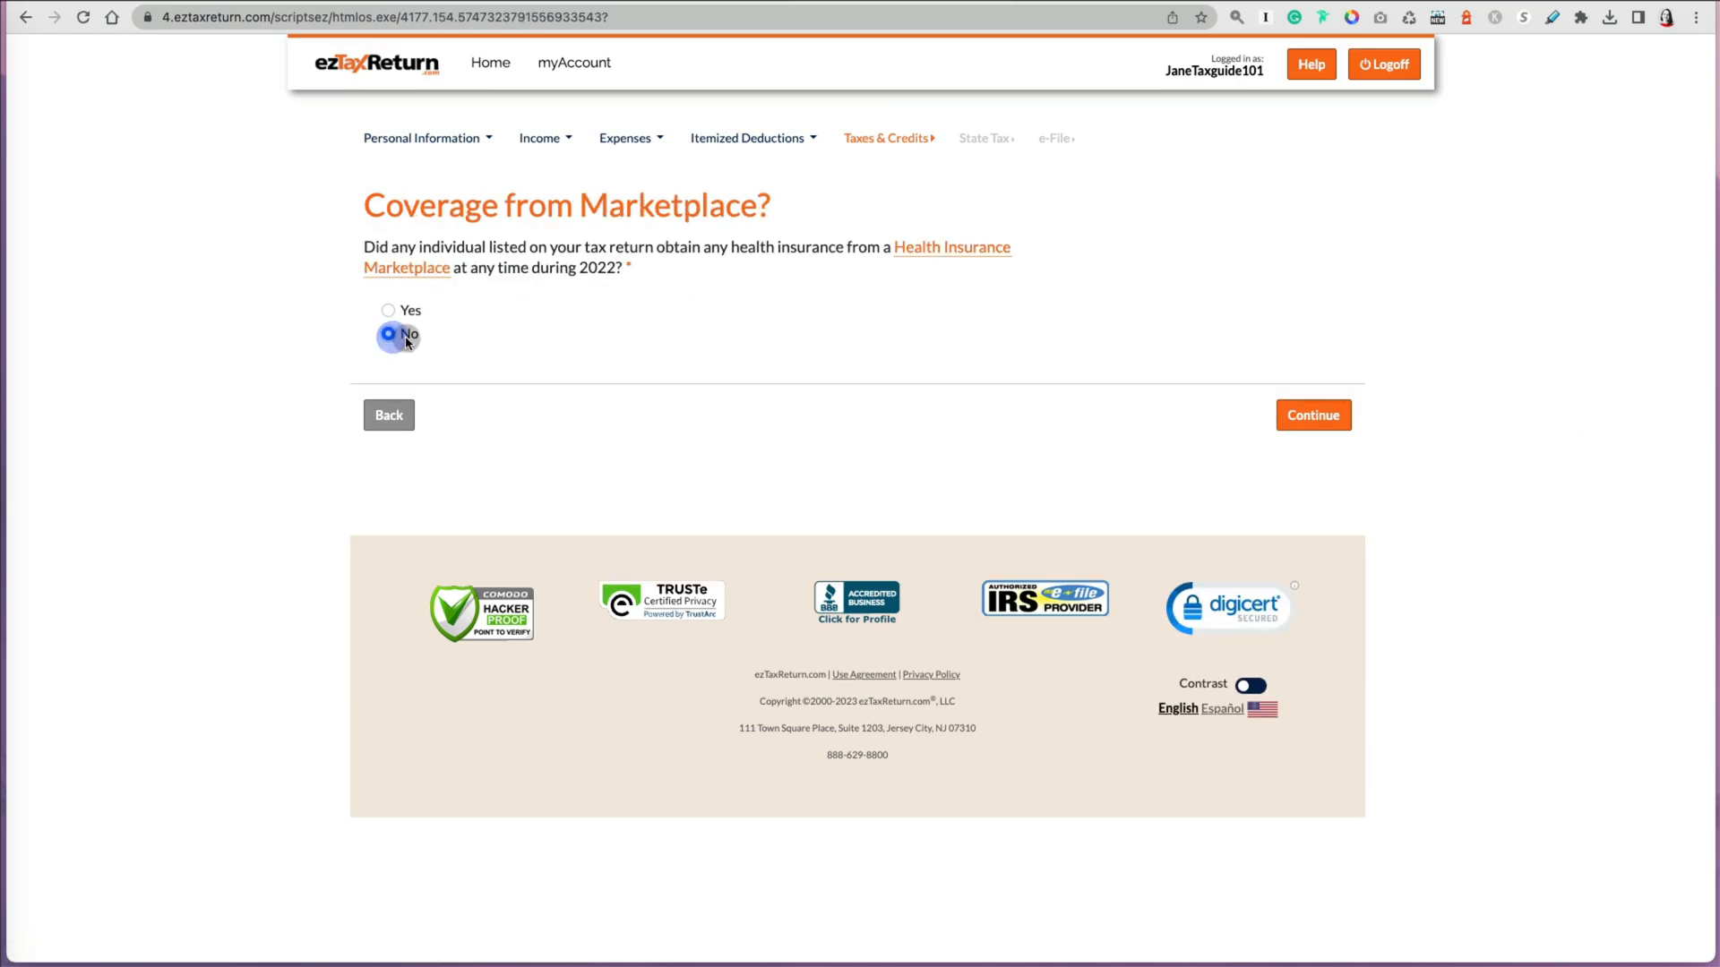
click(393, 318)
click(1313, 414)
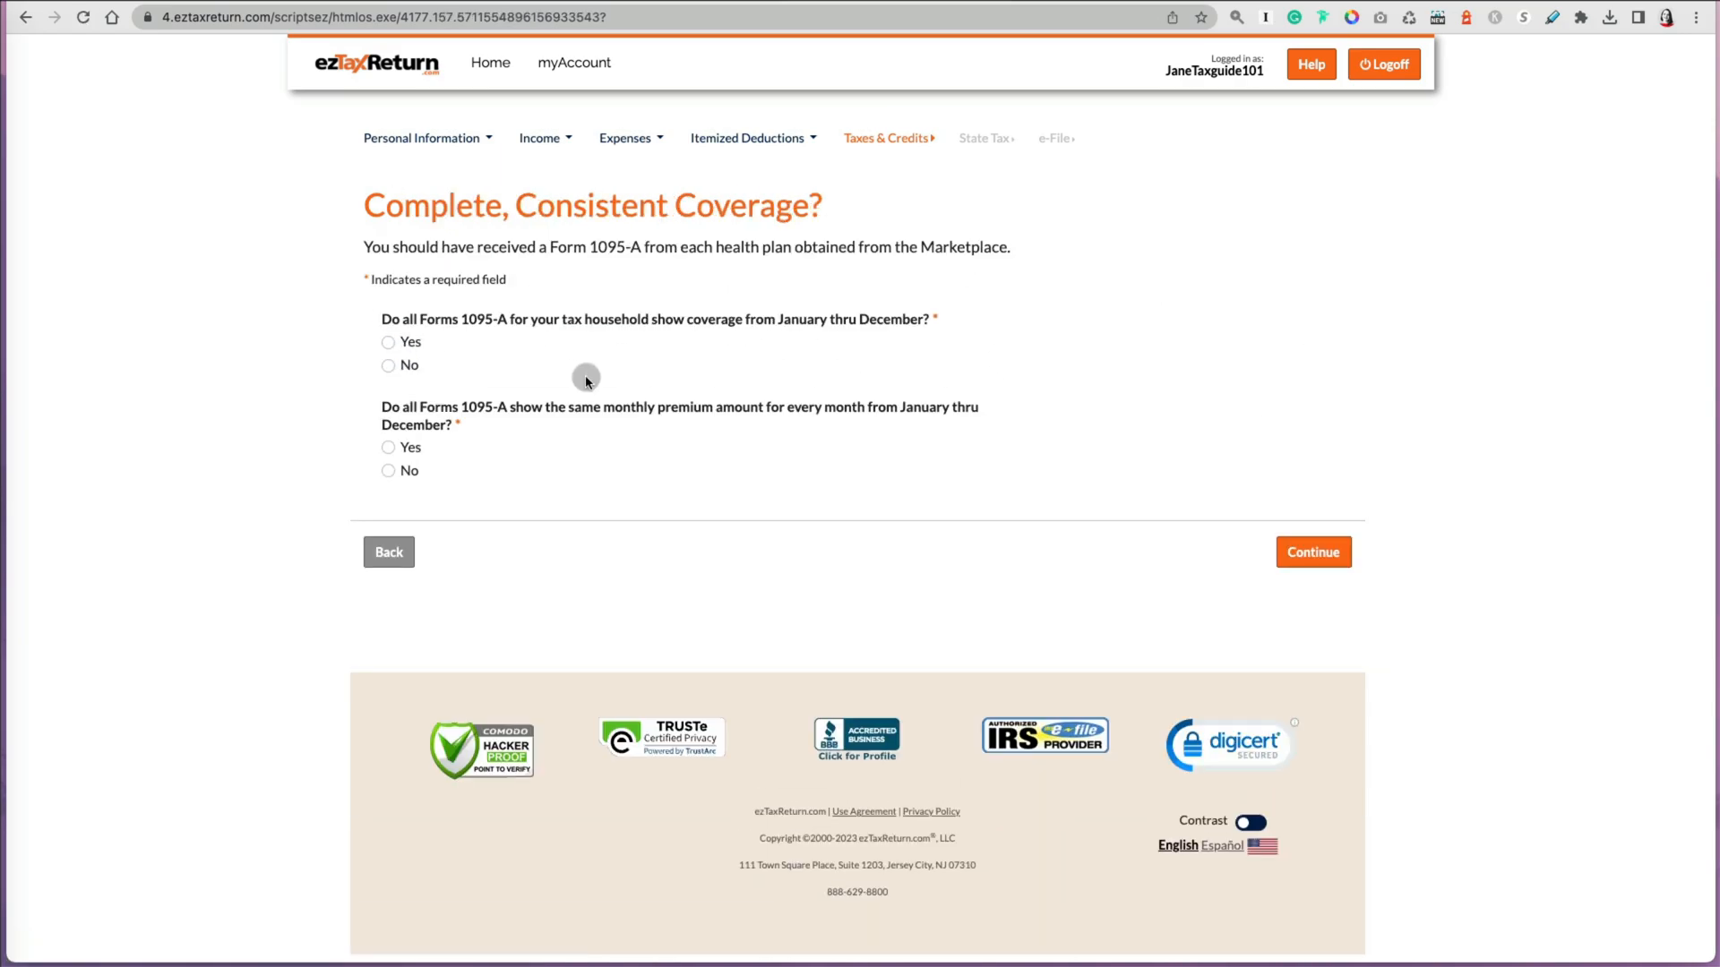
Step: Answer No to both Form 1095-A coverage consistency questions and continue
click(387, 365)
click(388, 471)
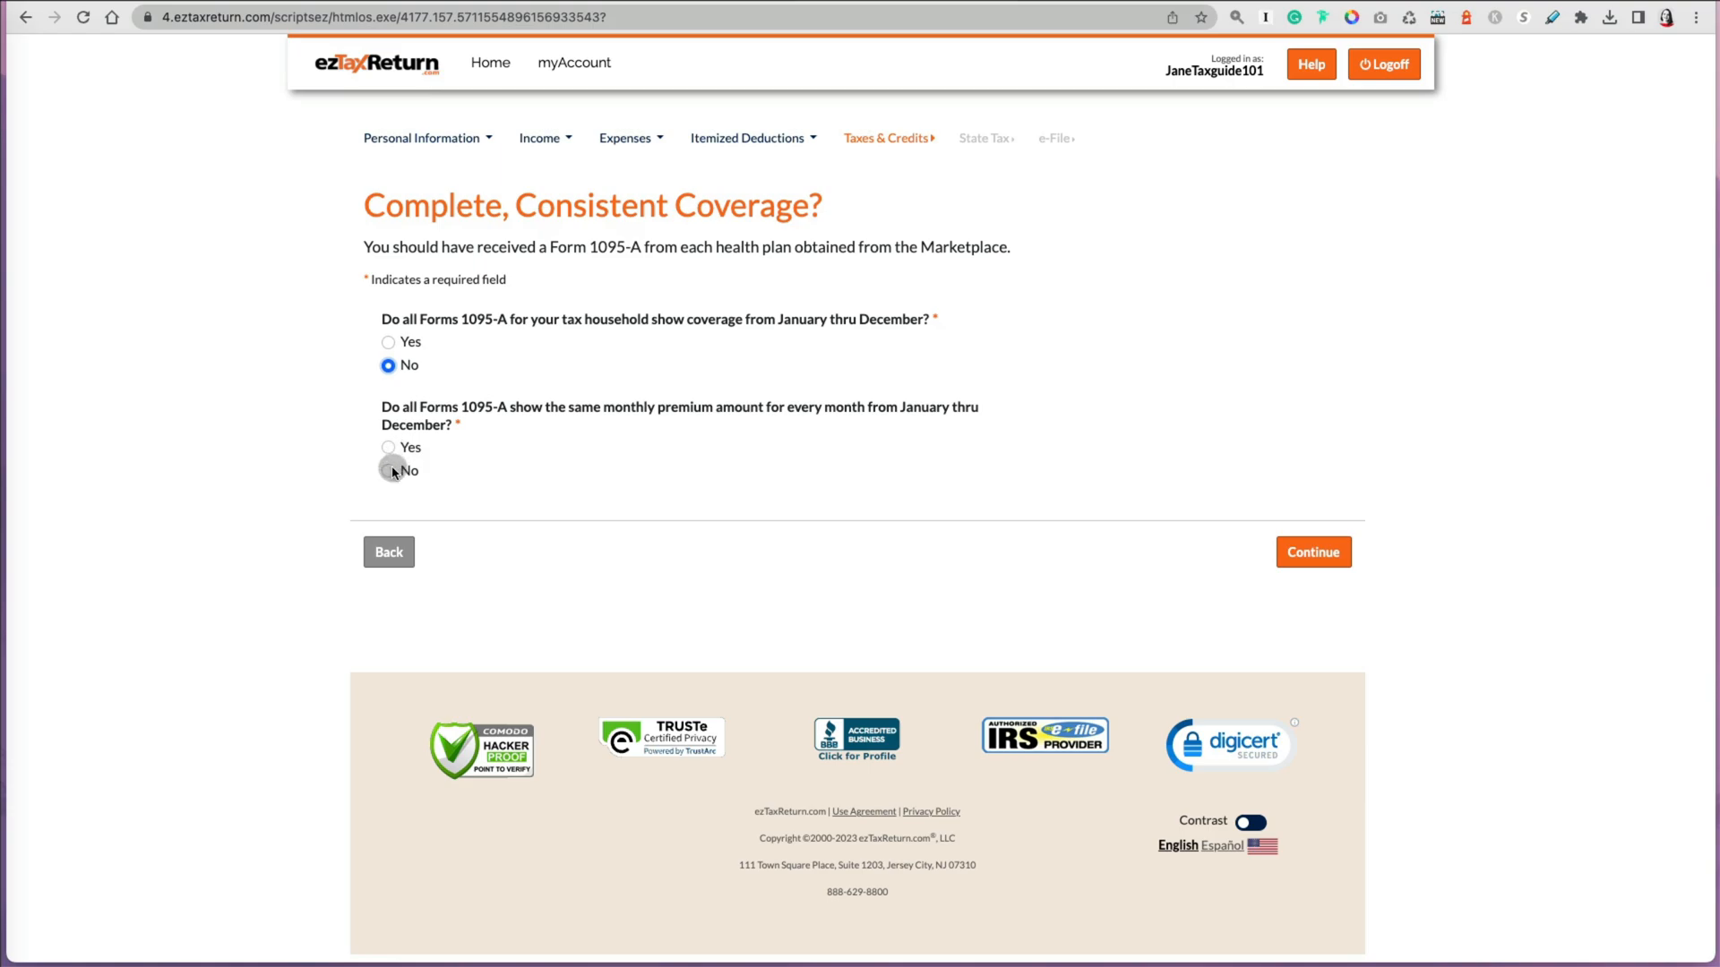
click(1313, 552)
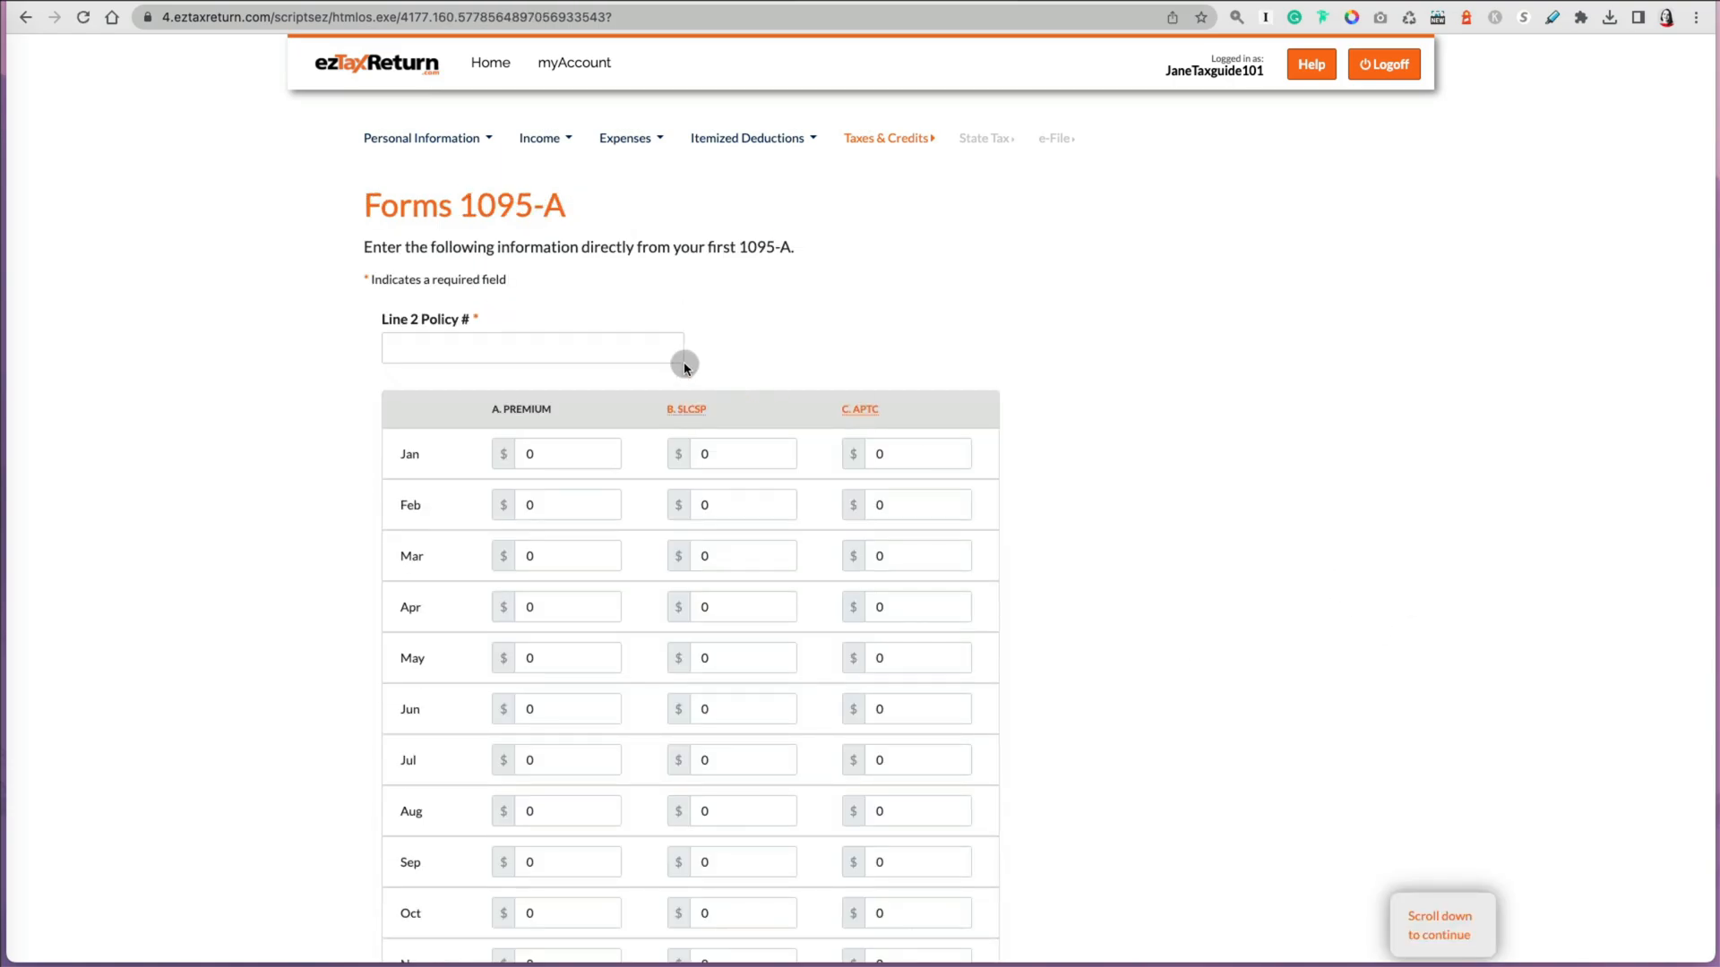
Step: Enter the 1095-A Line 2 policy number and January amounts: premium 300, SLCSP 340, APTC 142
click(663, 353)
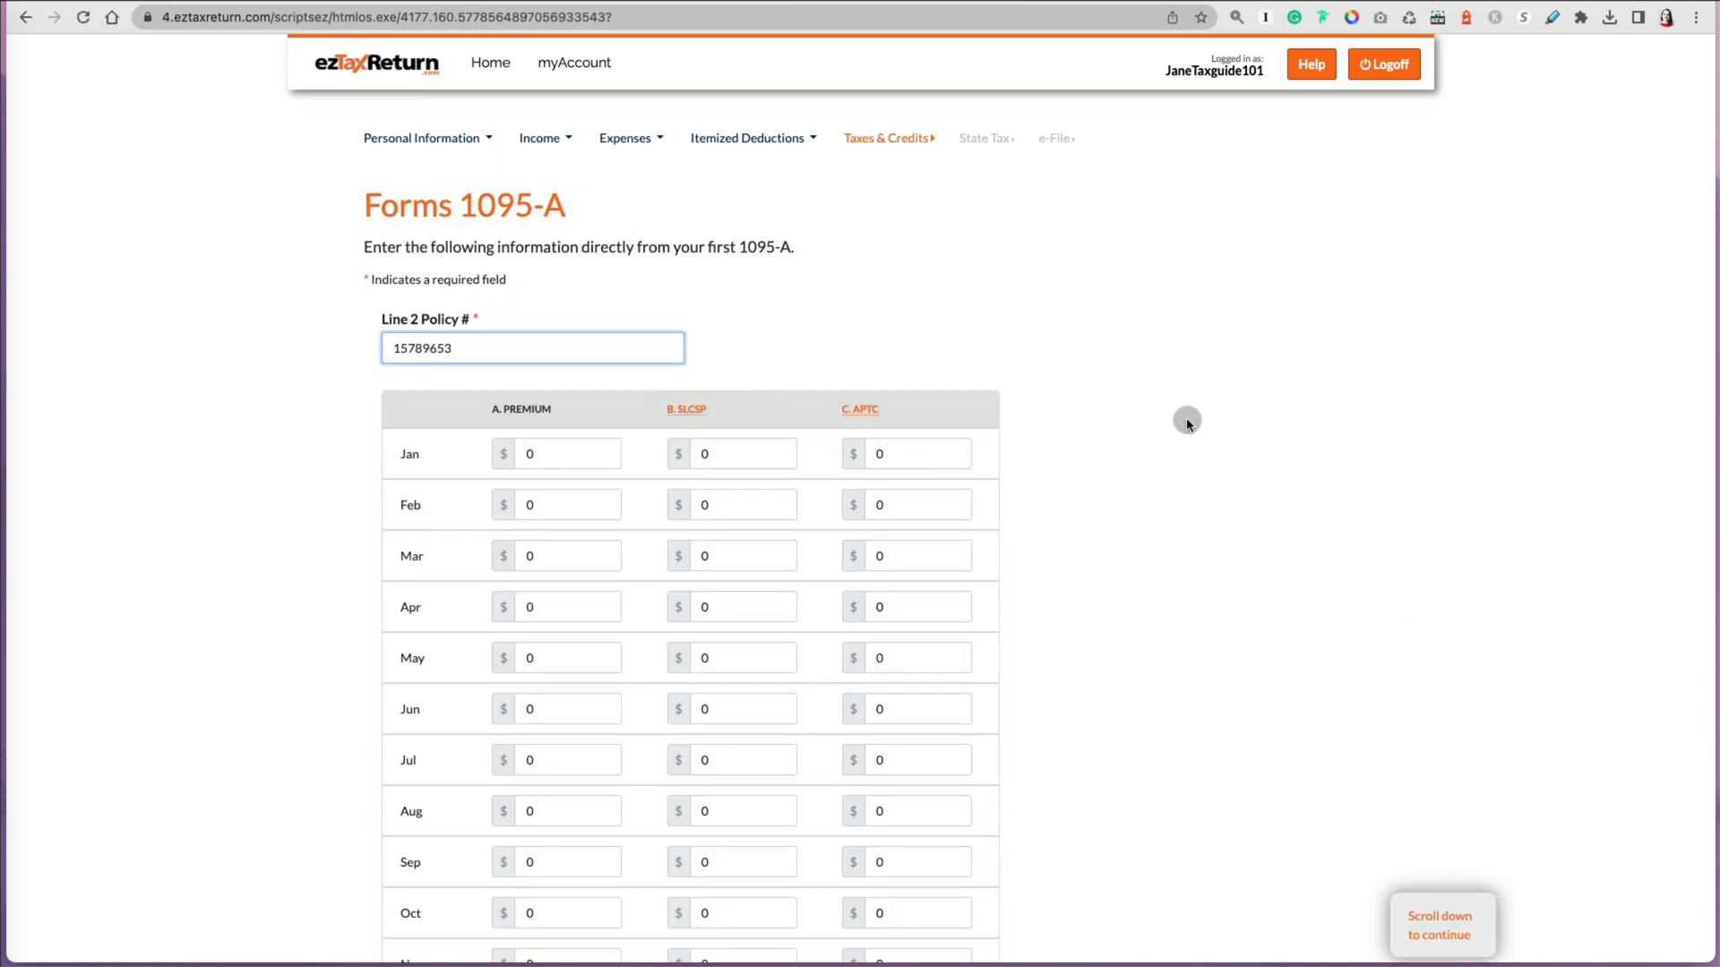
click(1168, 439)
scroll(1168, 442, down, 3)
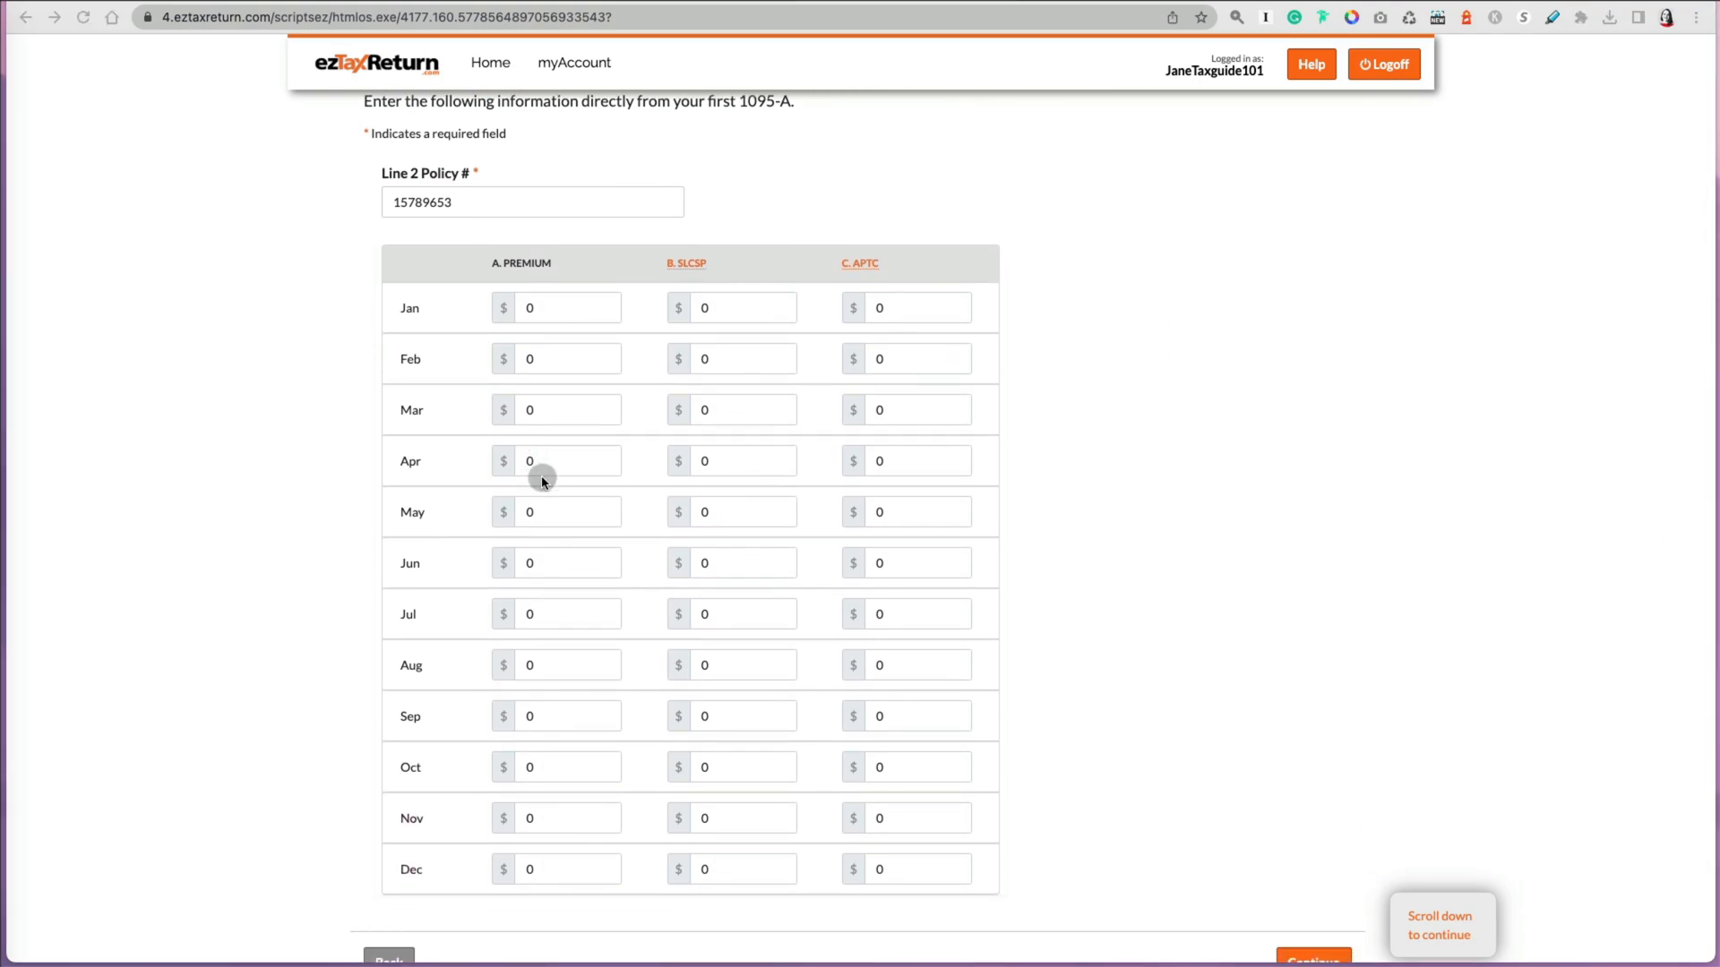
click(547, 411)
text(300)
click(735, 412)
key(BackSpace)
text(340)
click(905, 421)
key(BackSpace)
text(142)
Step: Continue, answer No to sharing the policy with anyone not claimed, and continue
scroll(1138, 485, down, 4)
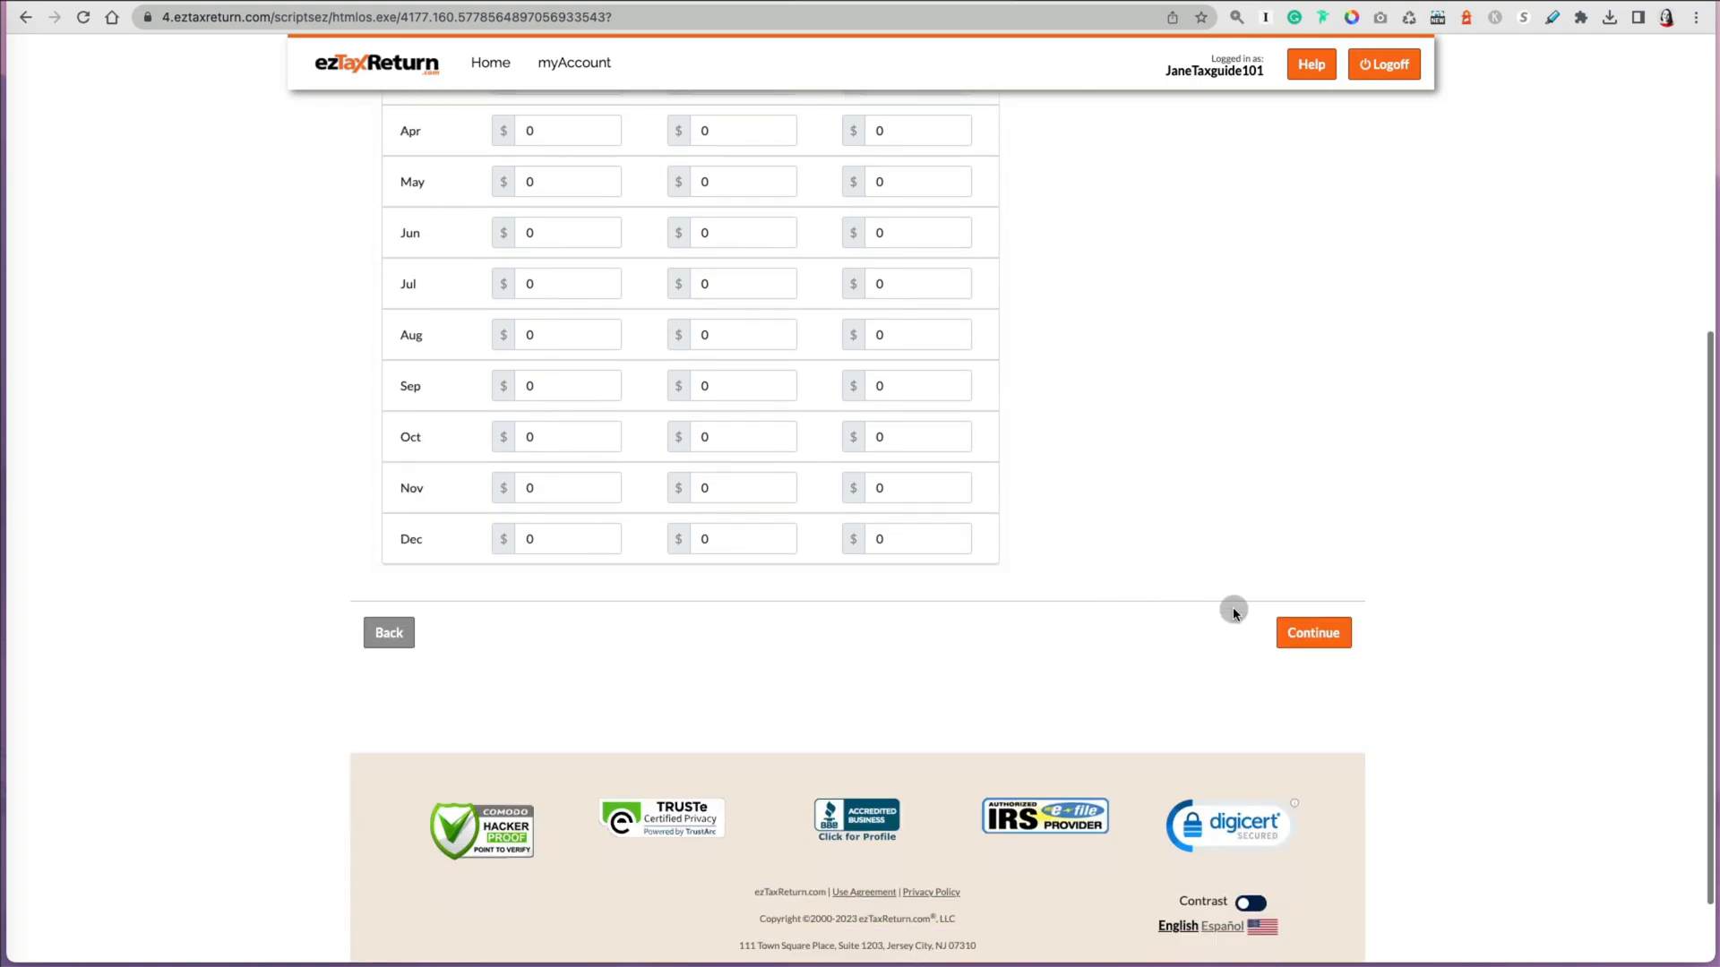
click(1311, 626)
click(388, 331)
click(1290, 421)
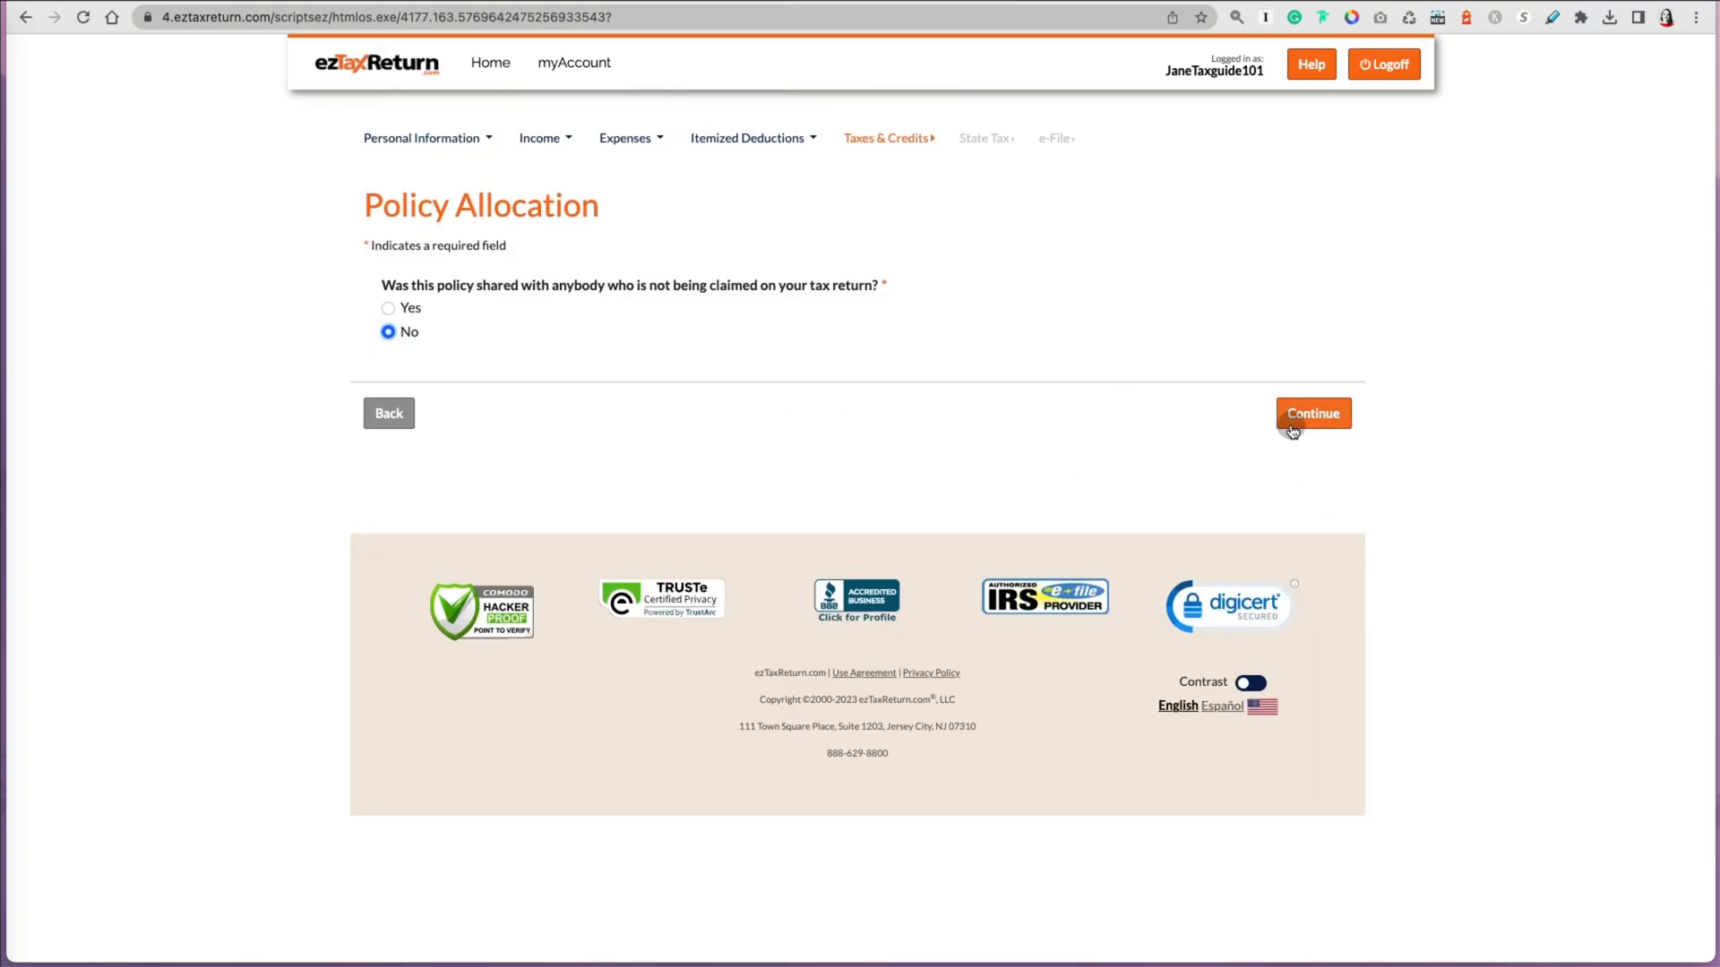
Step: Continue, then answer No to the employer individual coverage HRA question and continue
click(1324, 461)
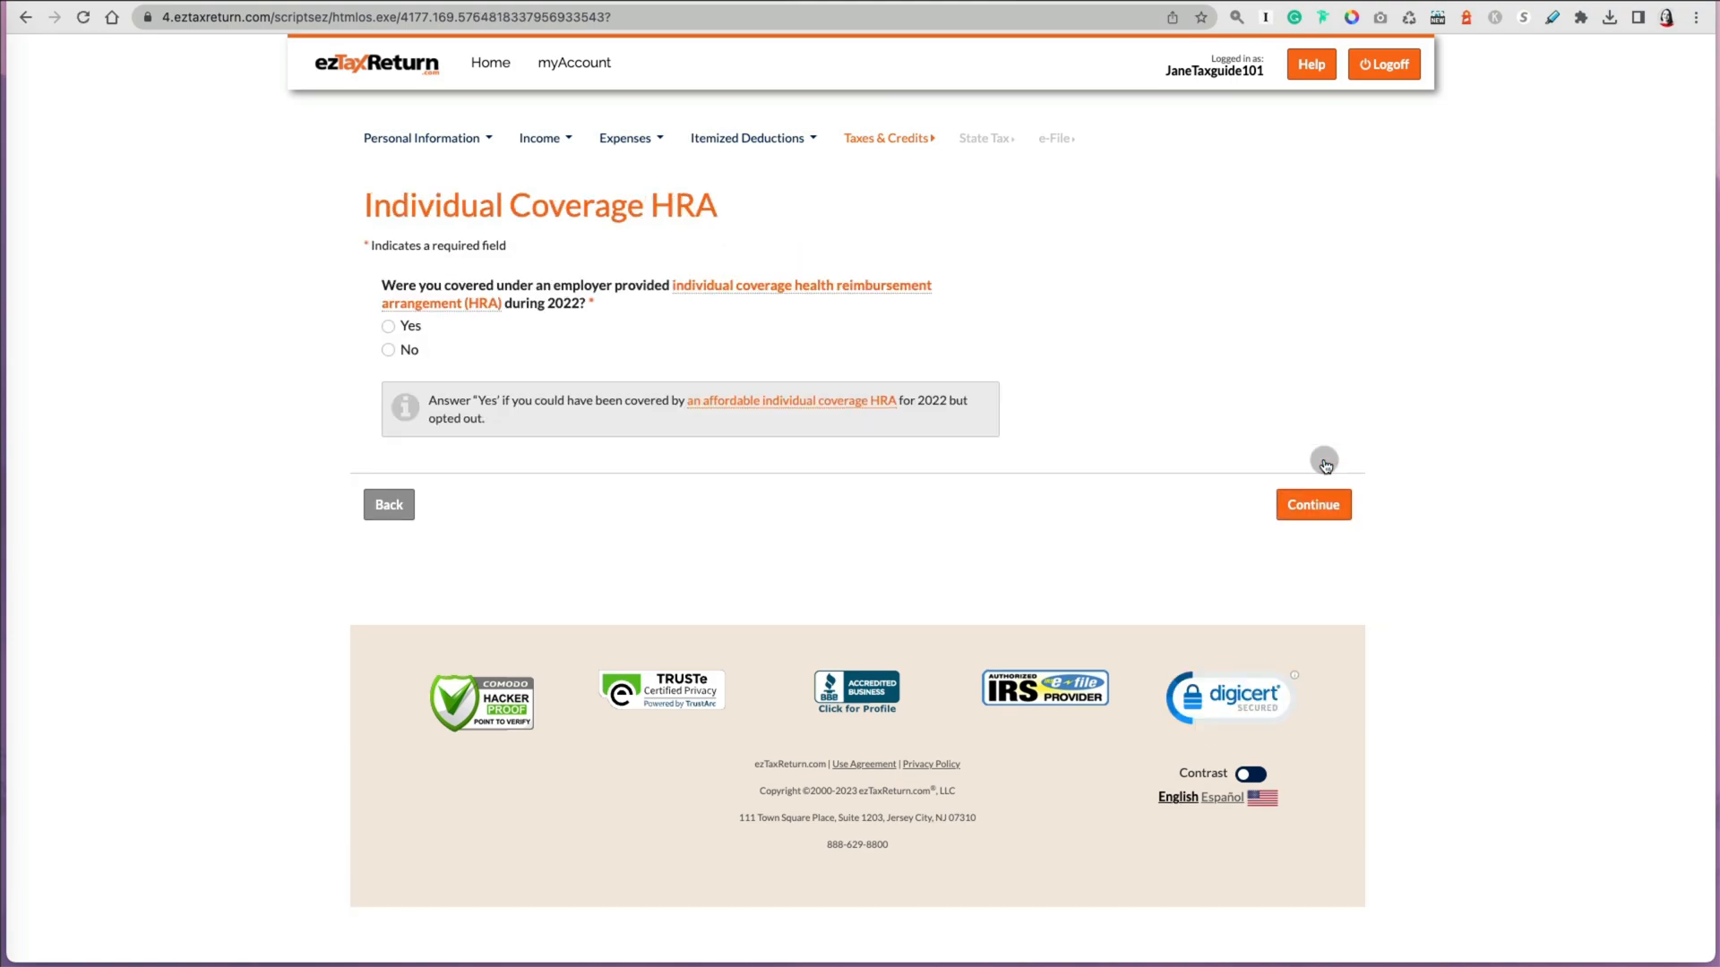
click(388, 350)
click(1308, 506)
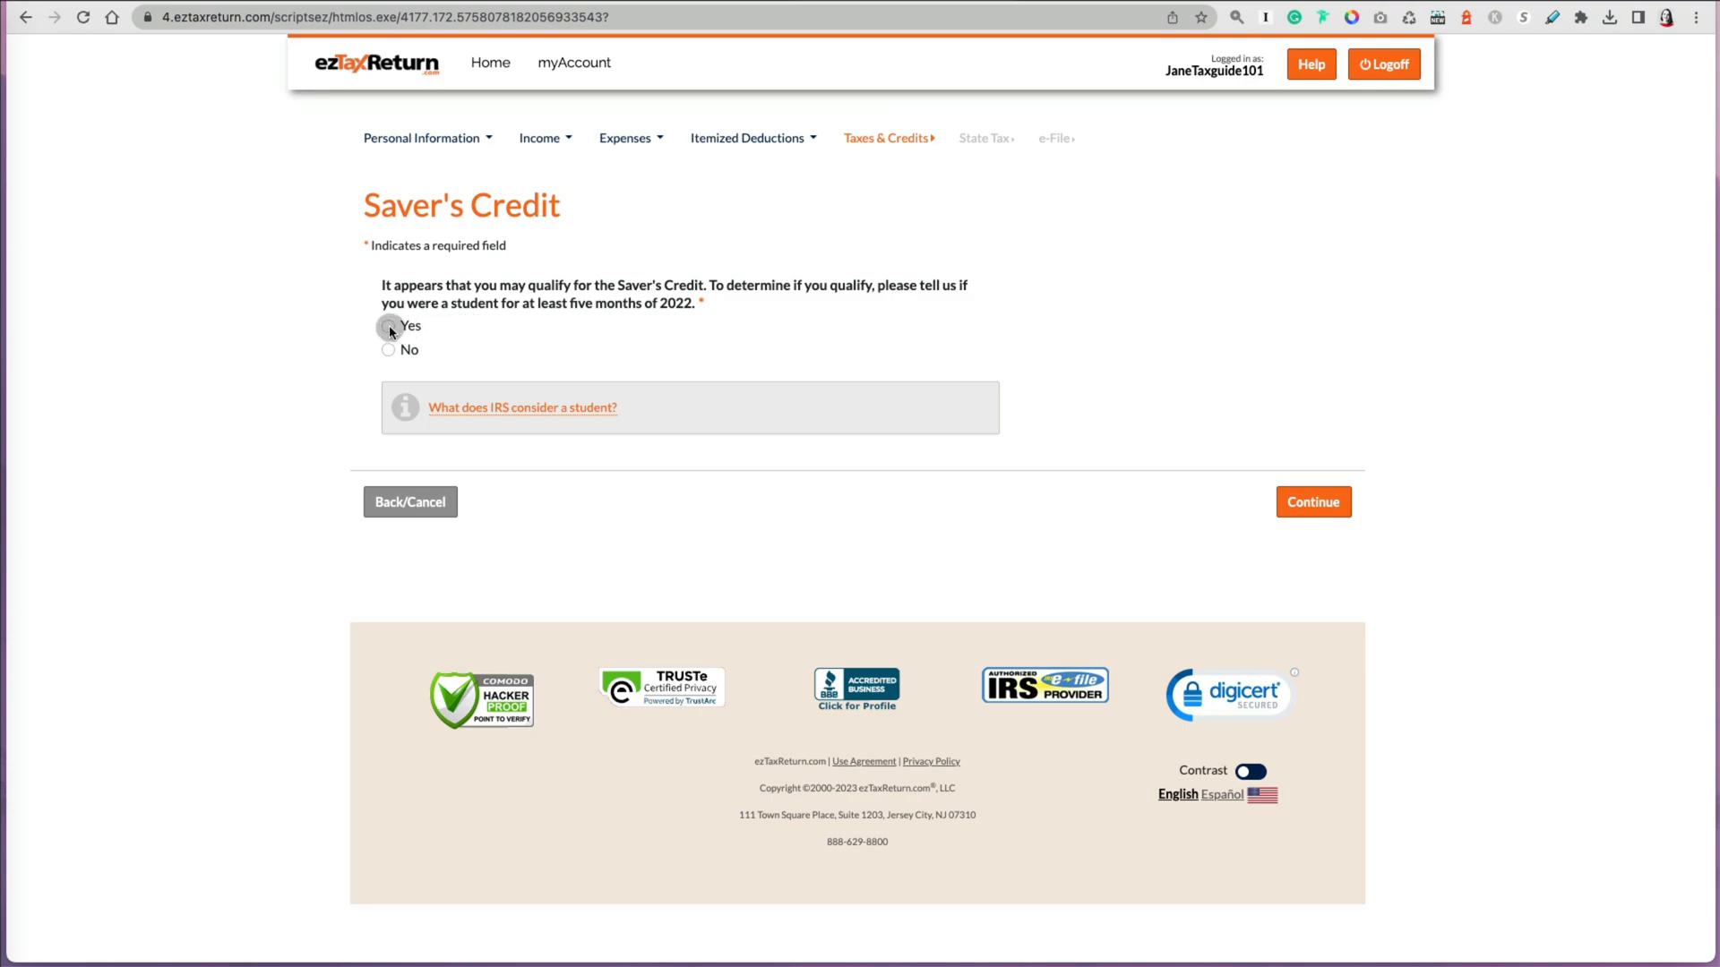
Step: Answer No to the Saver's Credit student question and continue past the prior retirement distributions without entries
click(387, 349)
click(1333, 503)
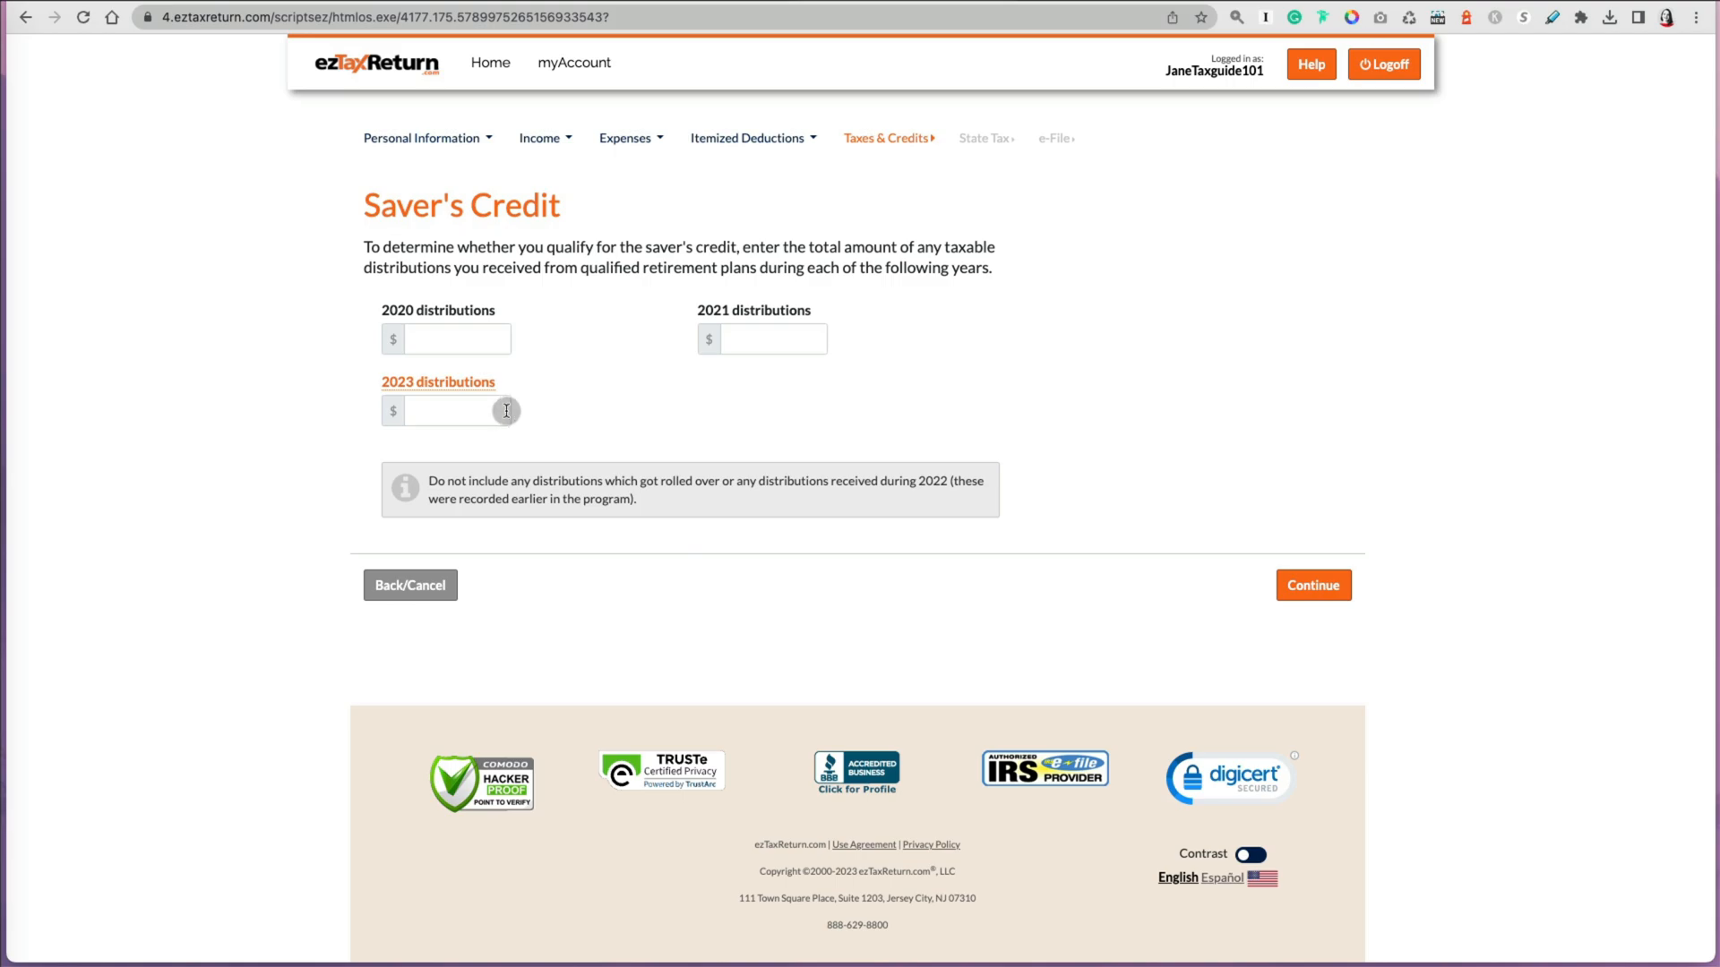
click(1300, 587)
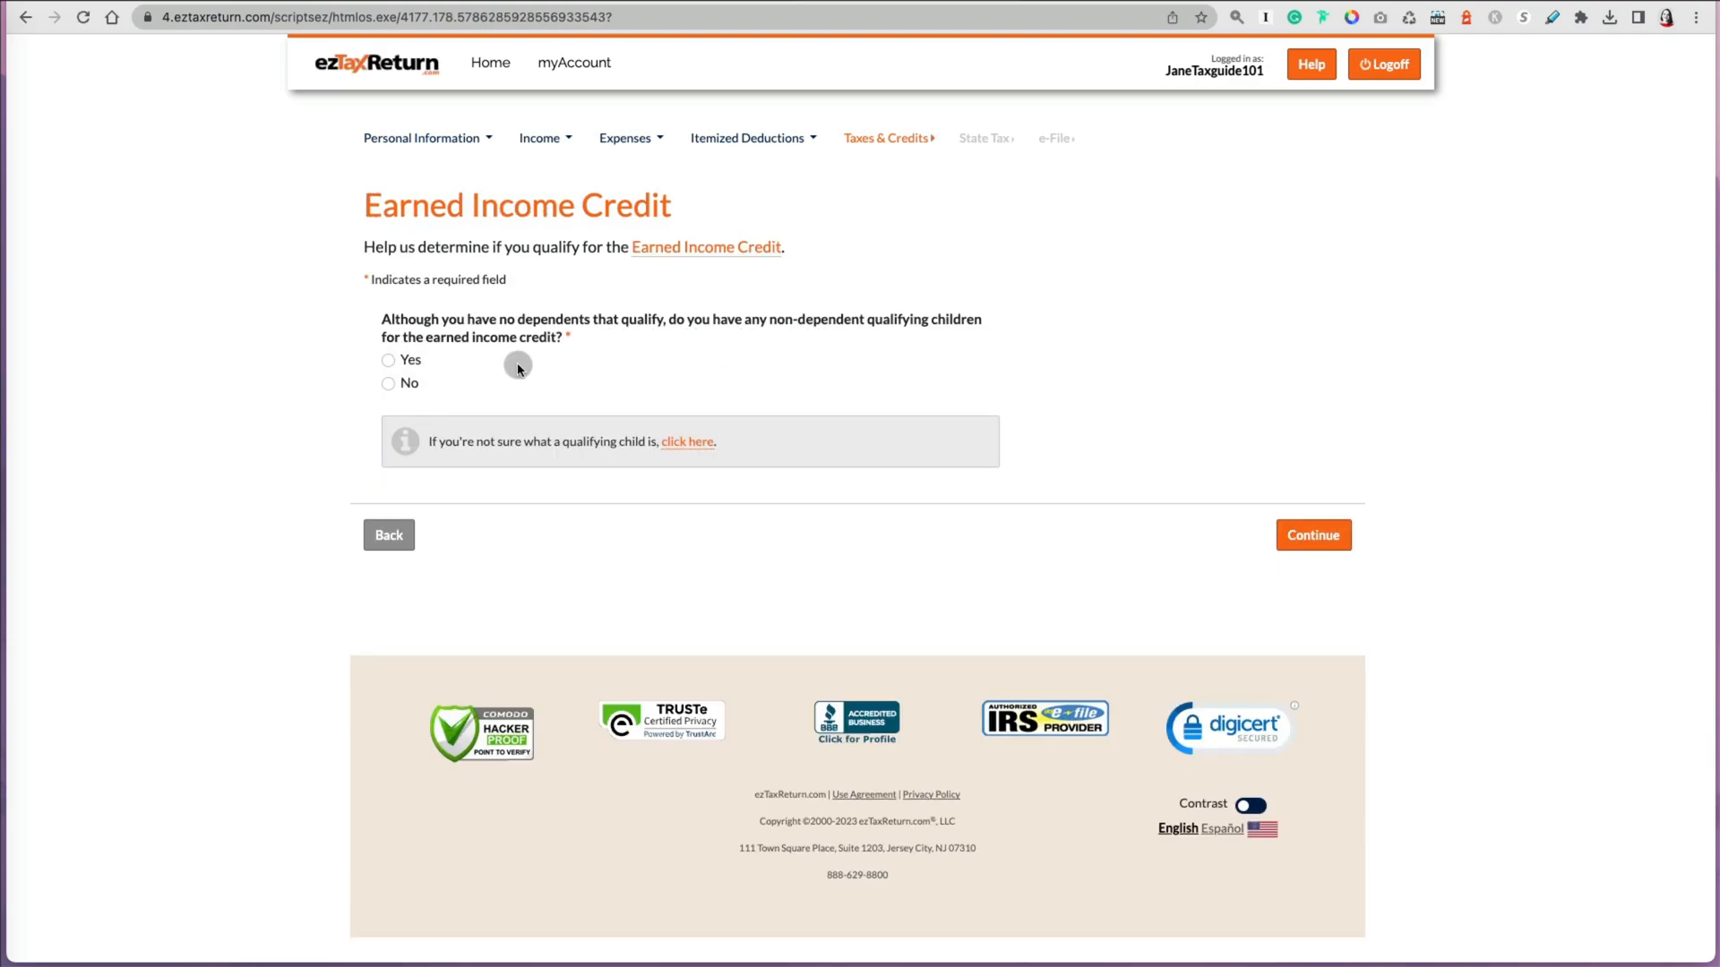
Step: Answer No to the earned income credit questions on non-dependent qualifying children and prior disallowance, continuing each
click(388, 385)
click(1313, 538)
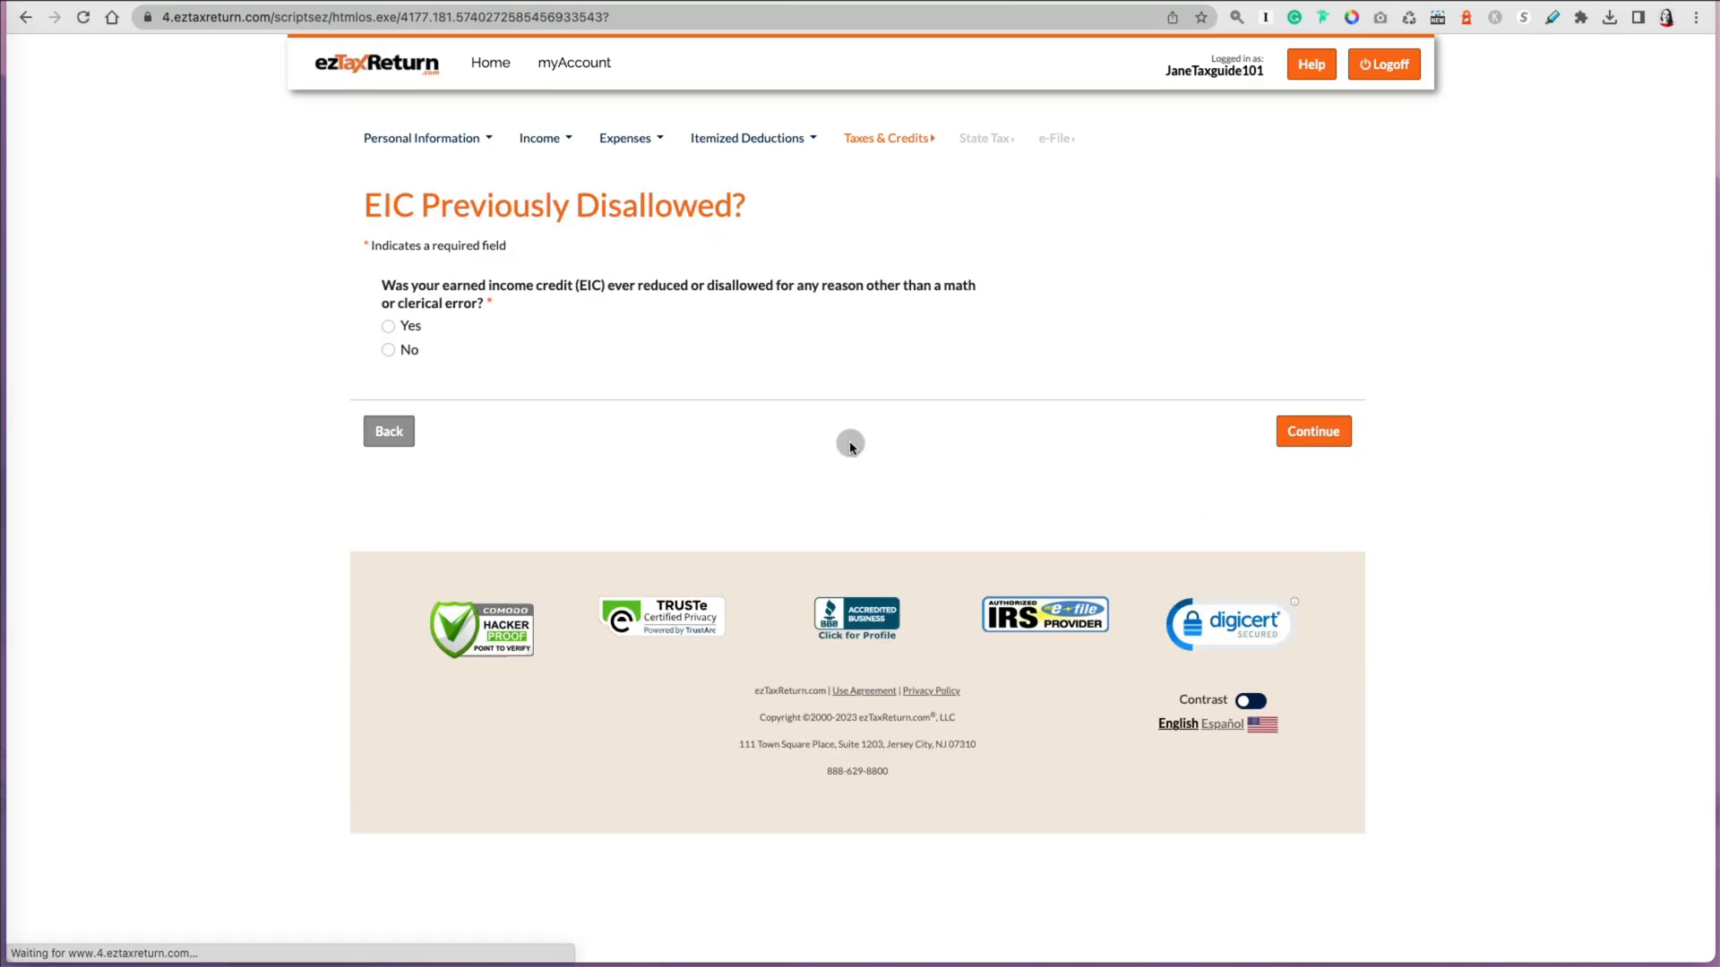
click(388, 350)
click(1329, 441)
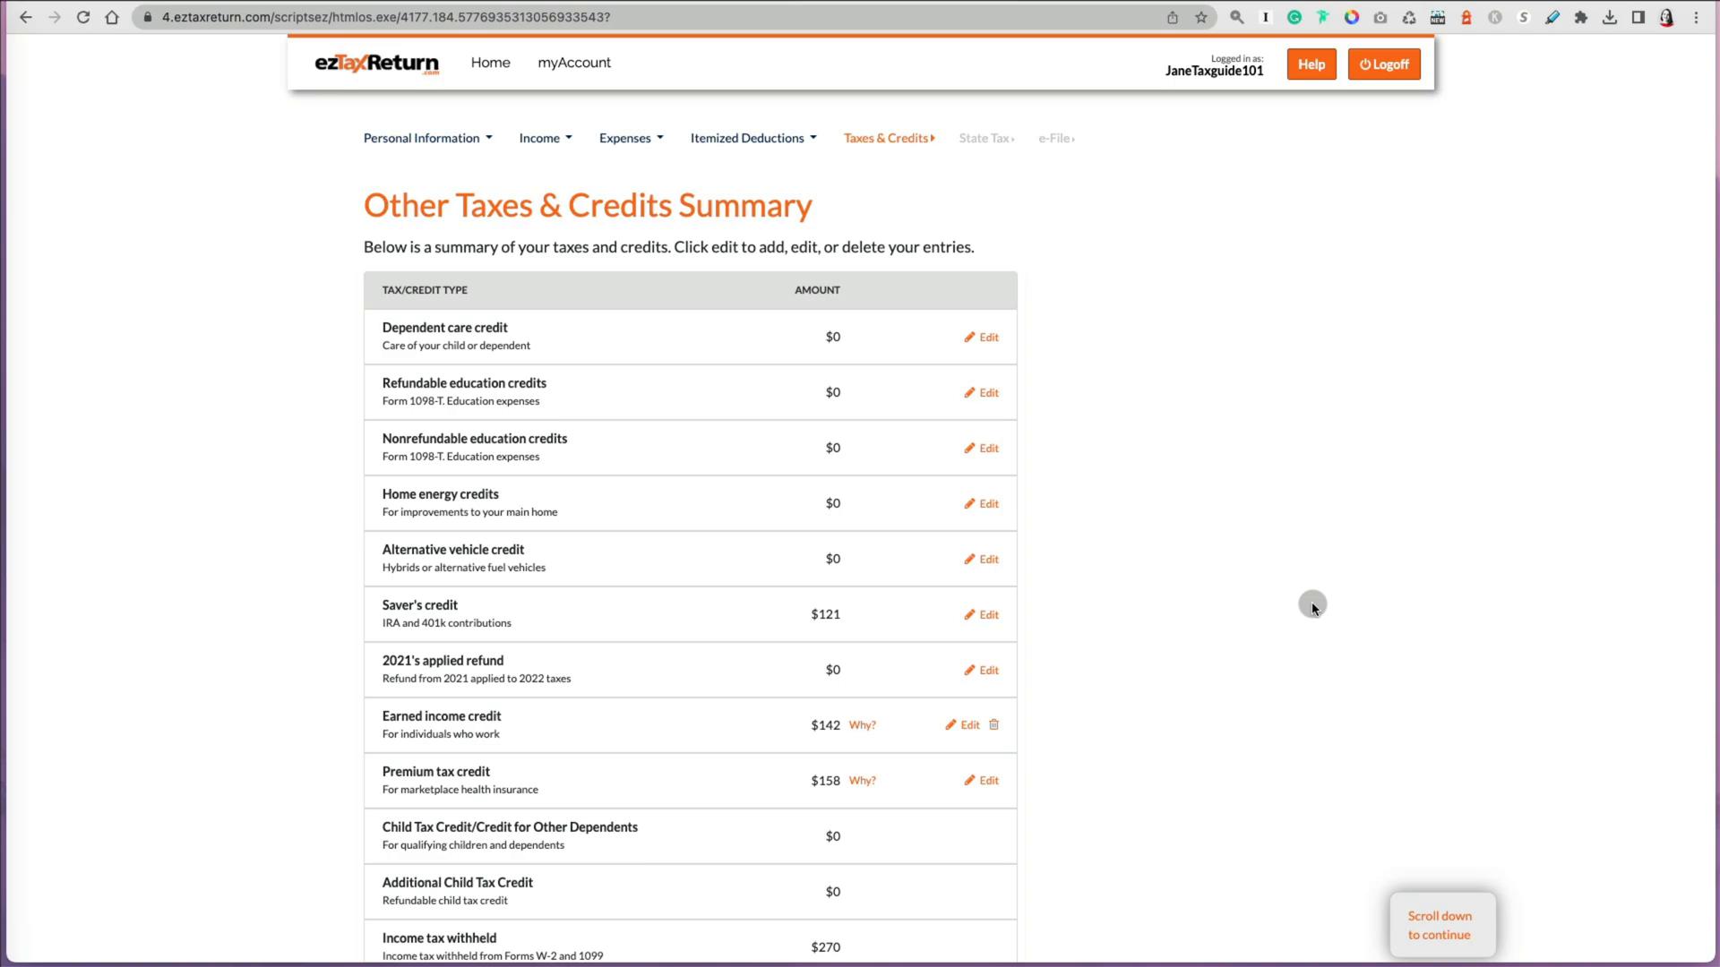
Step: Open the refundable education credits entry and answer its qualification questions, continuing through each page
click(993, 397)
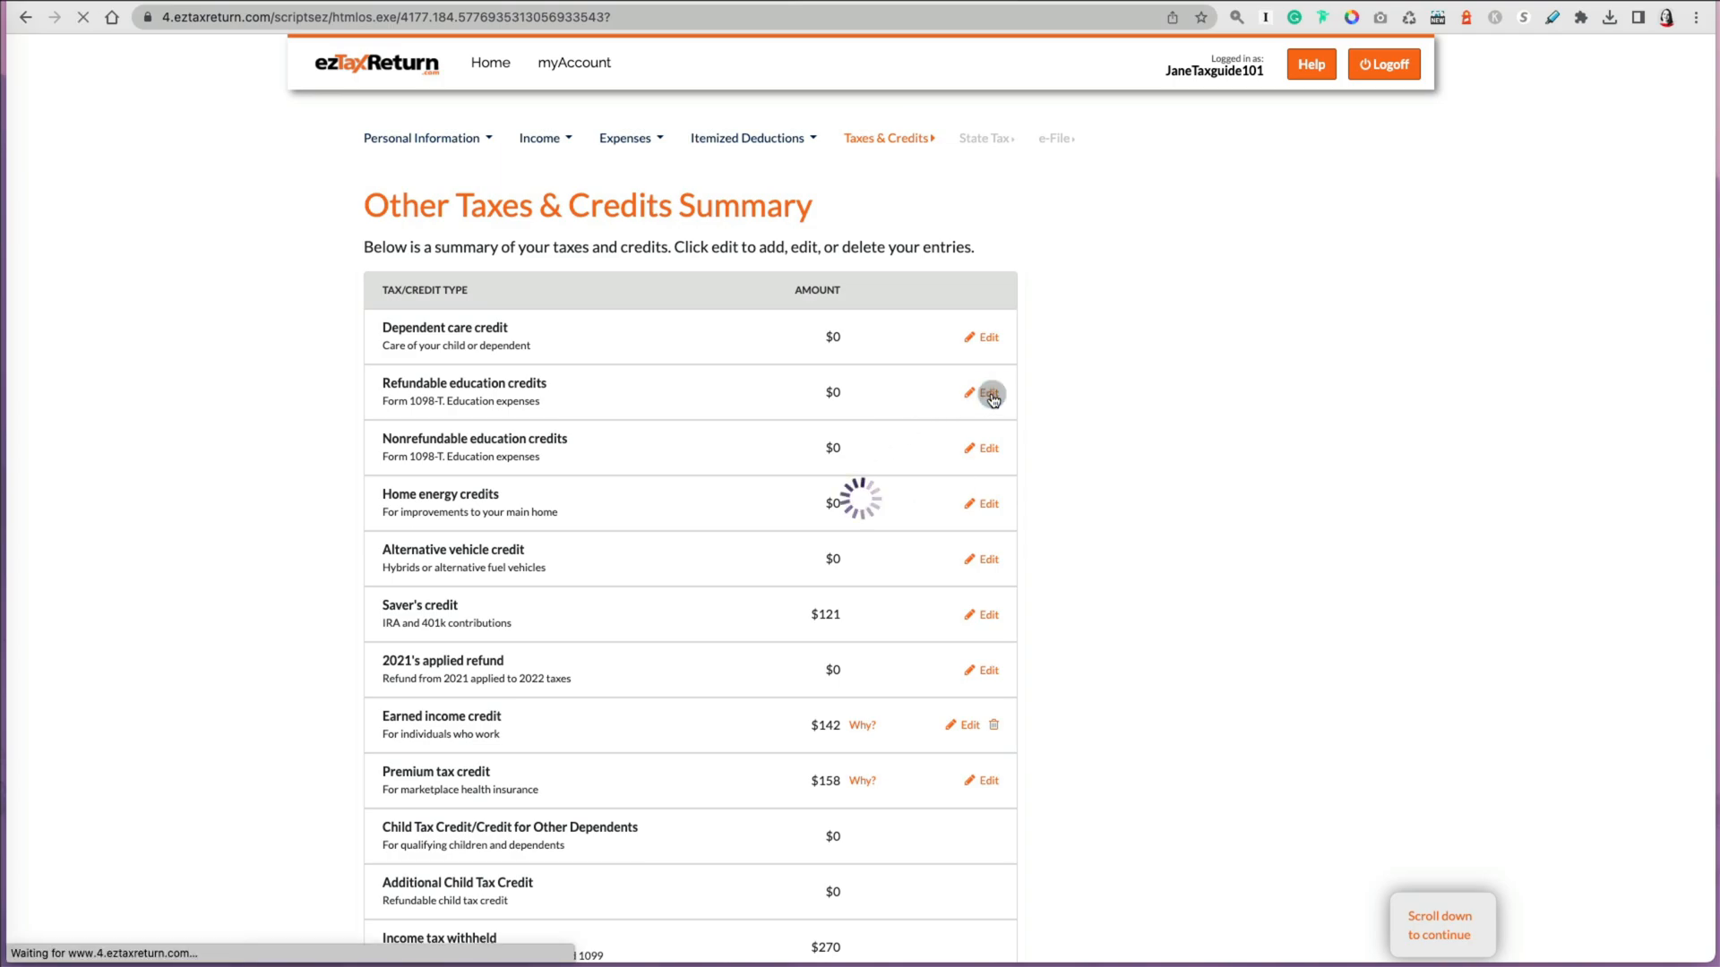
click(388, 310)
click(1313, 489)
click(388, 338)
click(1313, 422)
click(388, 383)
click(388, 470)
click(388, 575)
click(1313, 658)
click(388, 365)
click(388, 470)
click(388, 558)
click(1290, 651)
Step: Enter the institution as College A, 743 College Ave, Chicago, IL 60060, plus its federal ID number
click(640, 360)
text(College A)
key(Tab)
text(743 College Ave)
key(Tab)
key(Tab)
text(Chicago)
key(Tab)
key(i)
key(l)
key(Tab)
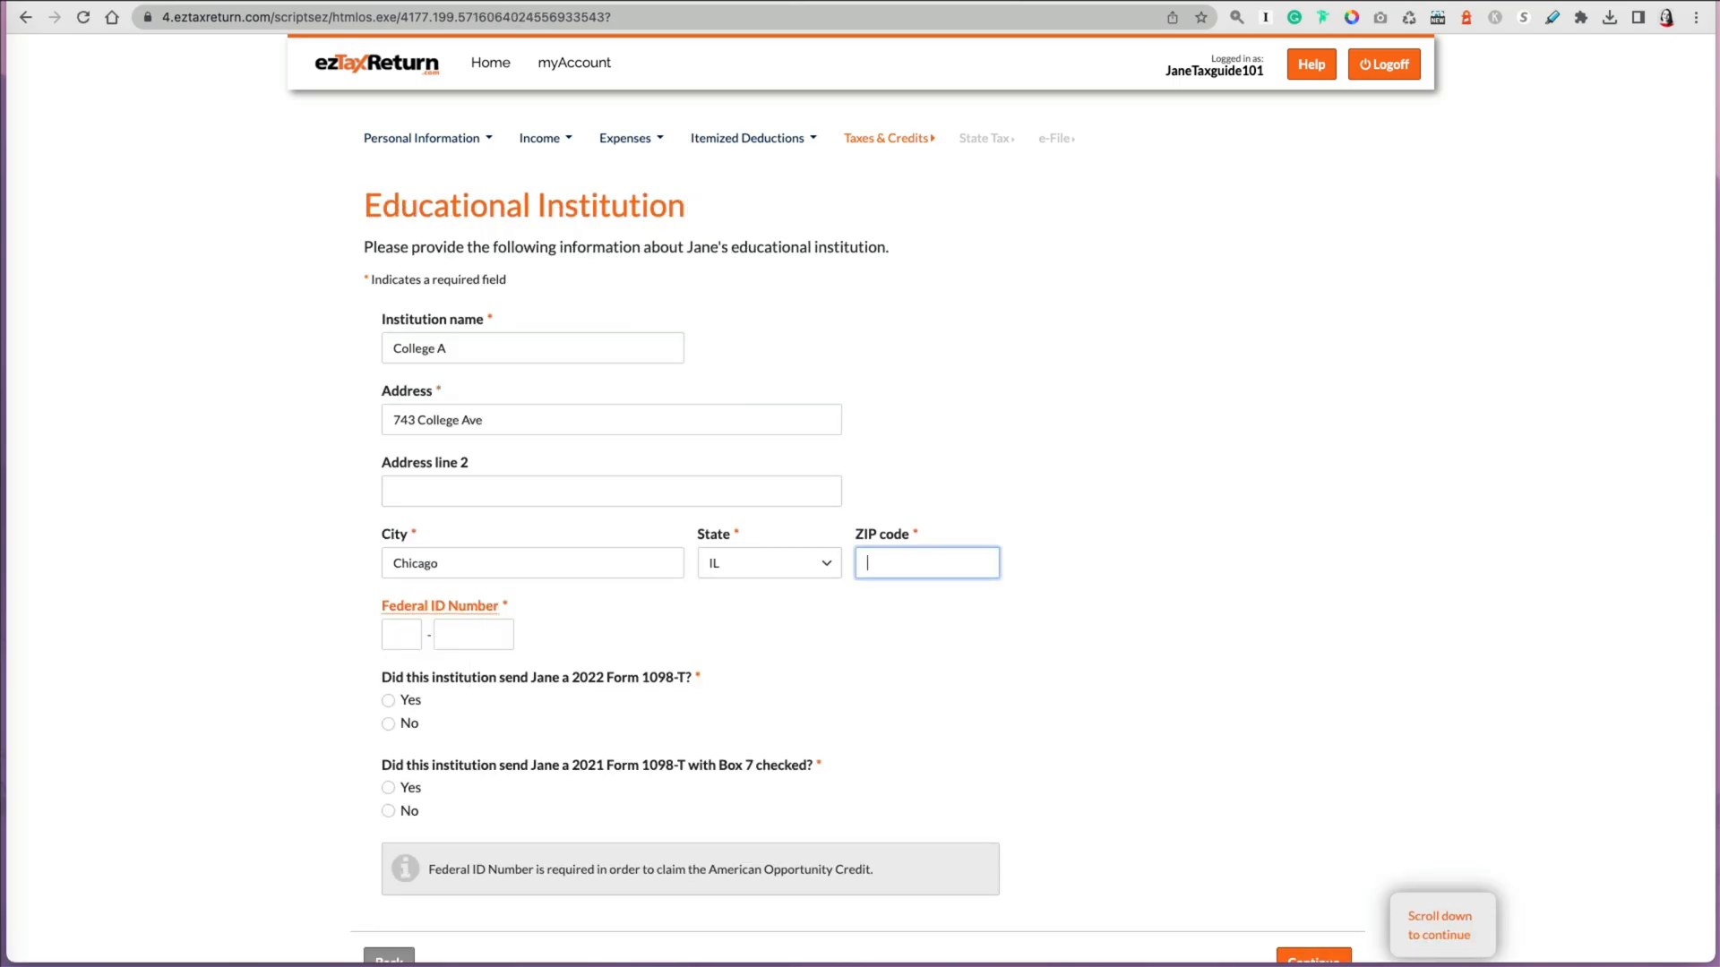
text(60060)
key(Tab)
click(400, 637)
text(1155115)
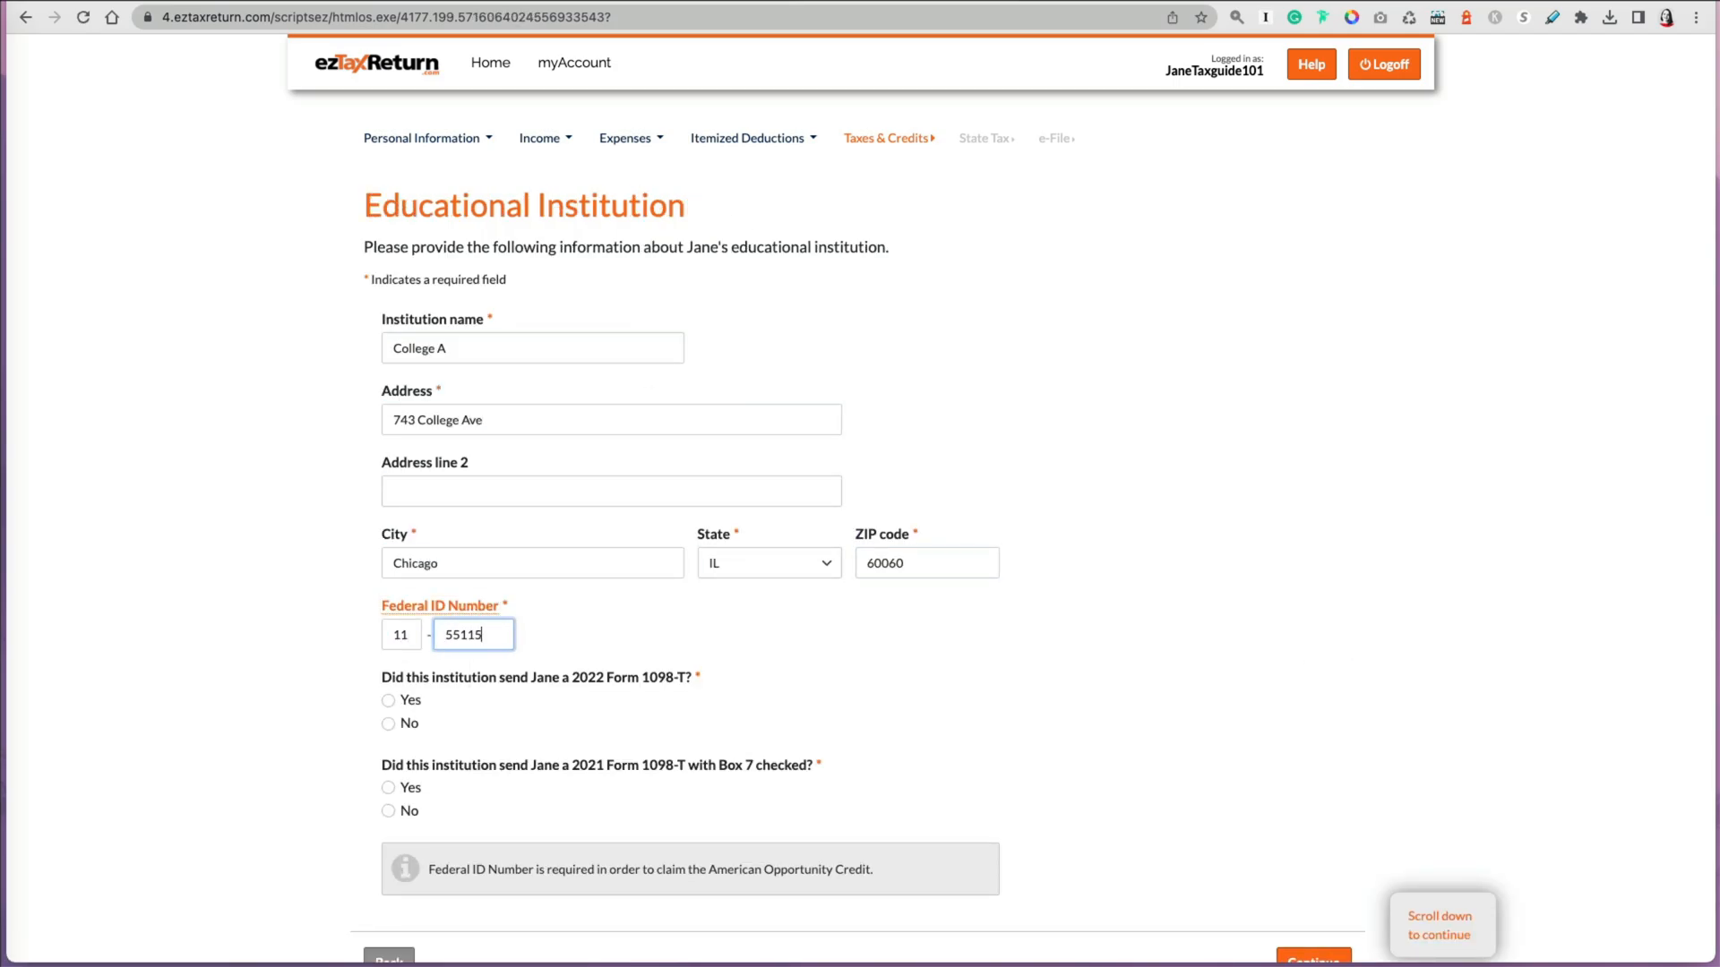
Step: Indicate a 2022 Form 1098-T was received but no 2021 one with Box 7 checked, then continue
click(785, 682)
click(388, 701)
click(388, 810)
scroll(950, 778, down, 1)
scroll(950, 778, down, 4)
click(1313, 590)
Step: Set tuition and fees to 1000, answer No to refunds and tax-free educational assistance, and continue
drag(484, 363, 395, 359)
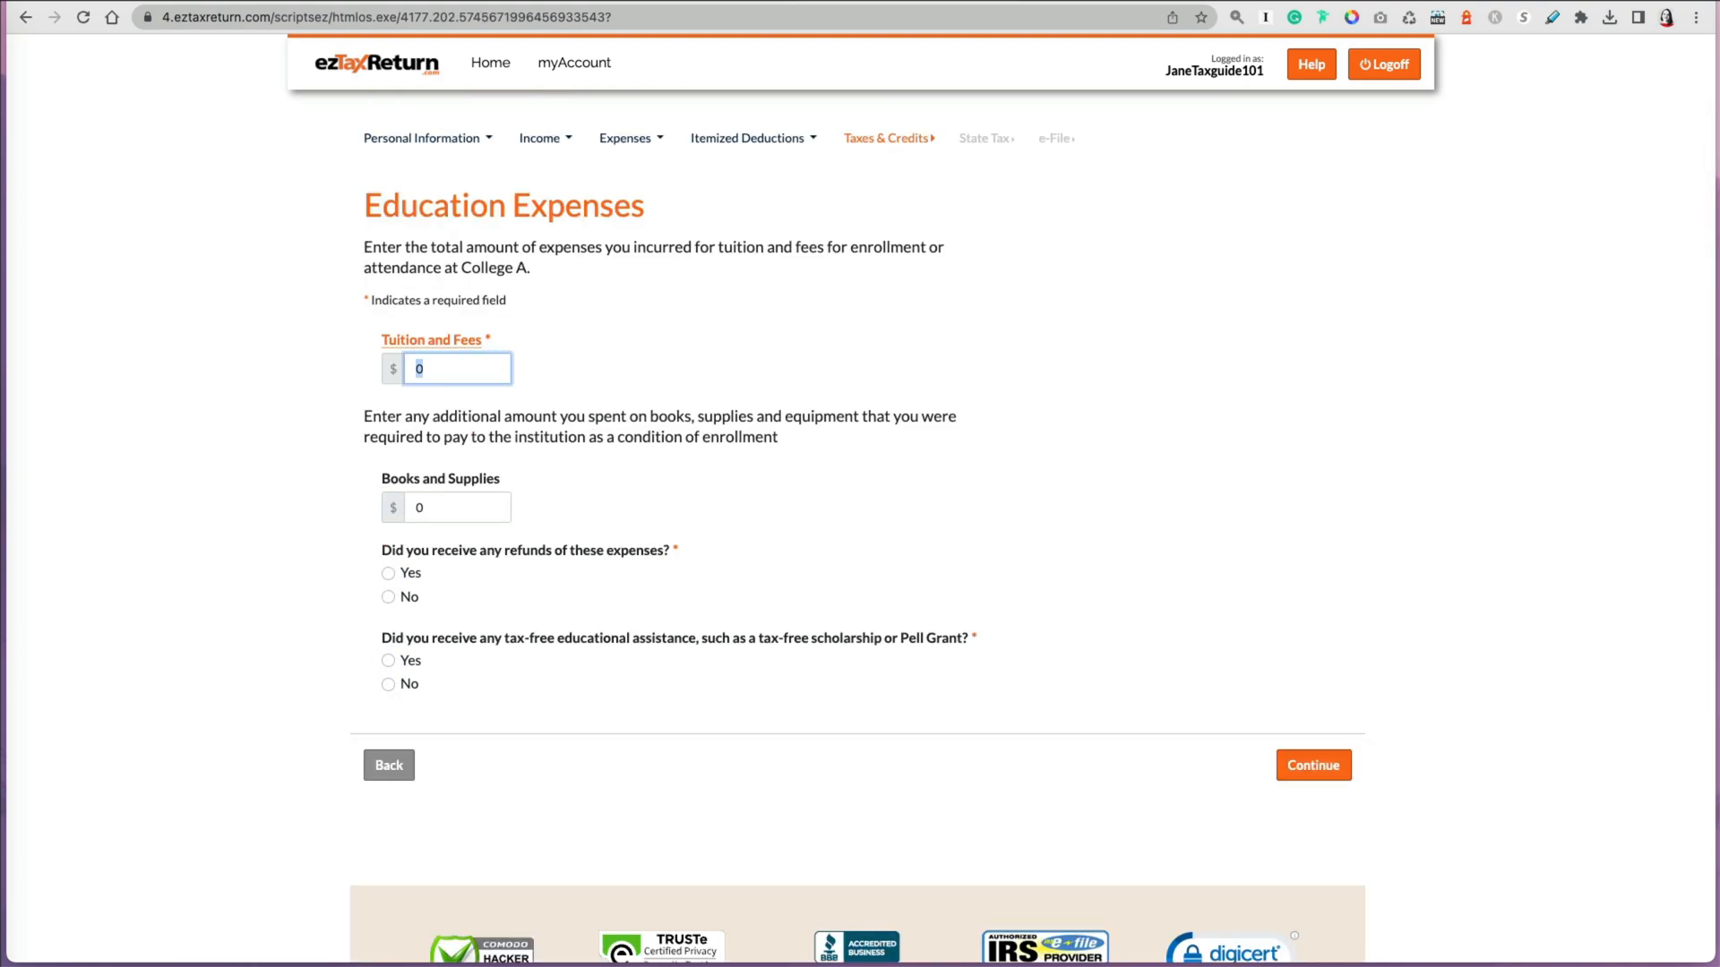
text(1000)
key(Tab)
click(387, 597)
click(388, 682)
click(1313, 765)
Step: Examine the explanations behind the premium tax credit and earned income credit amounts
scroll(1240, 674, down, 2)
click(860, 658)
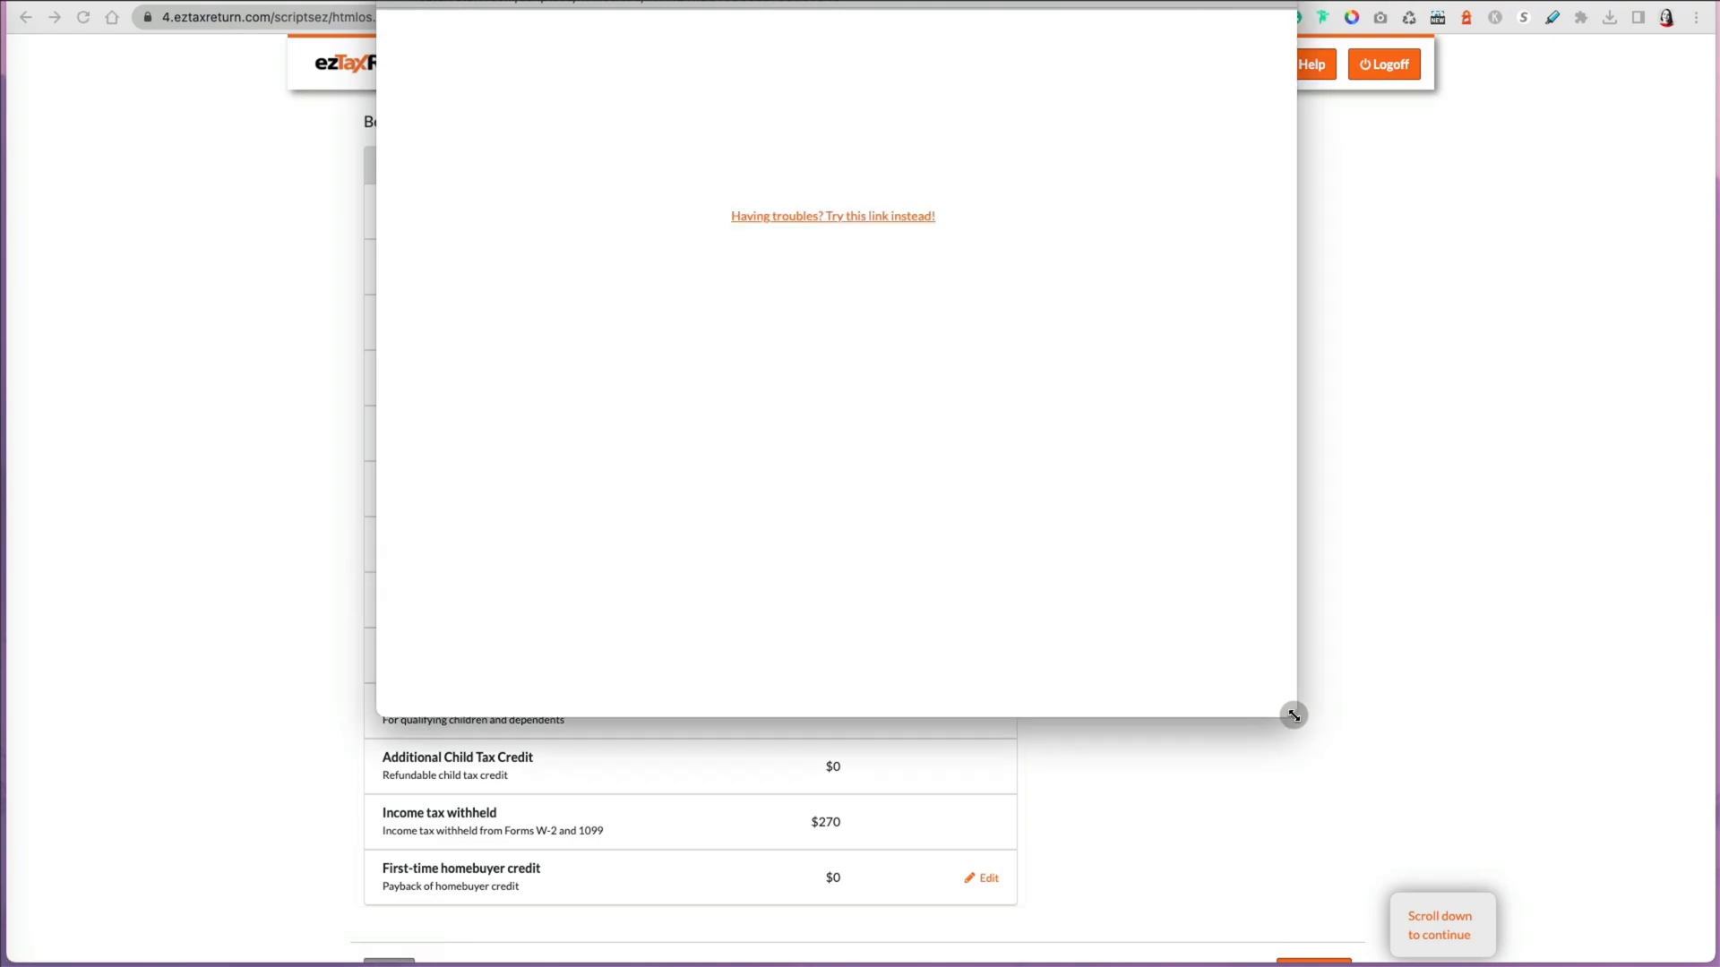
scroll(1074, 560, down, 5)
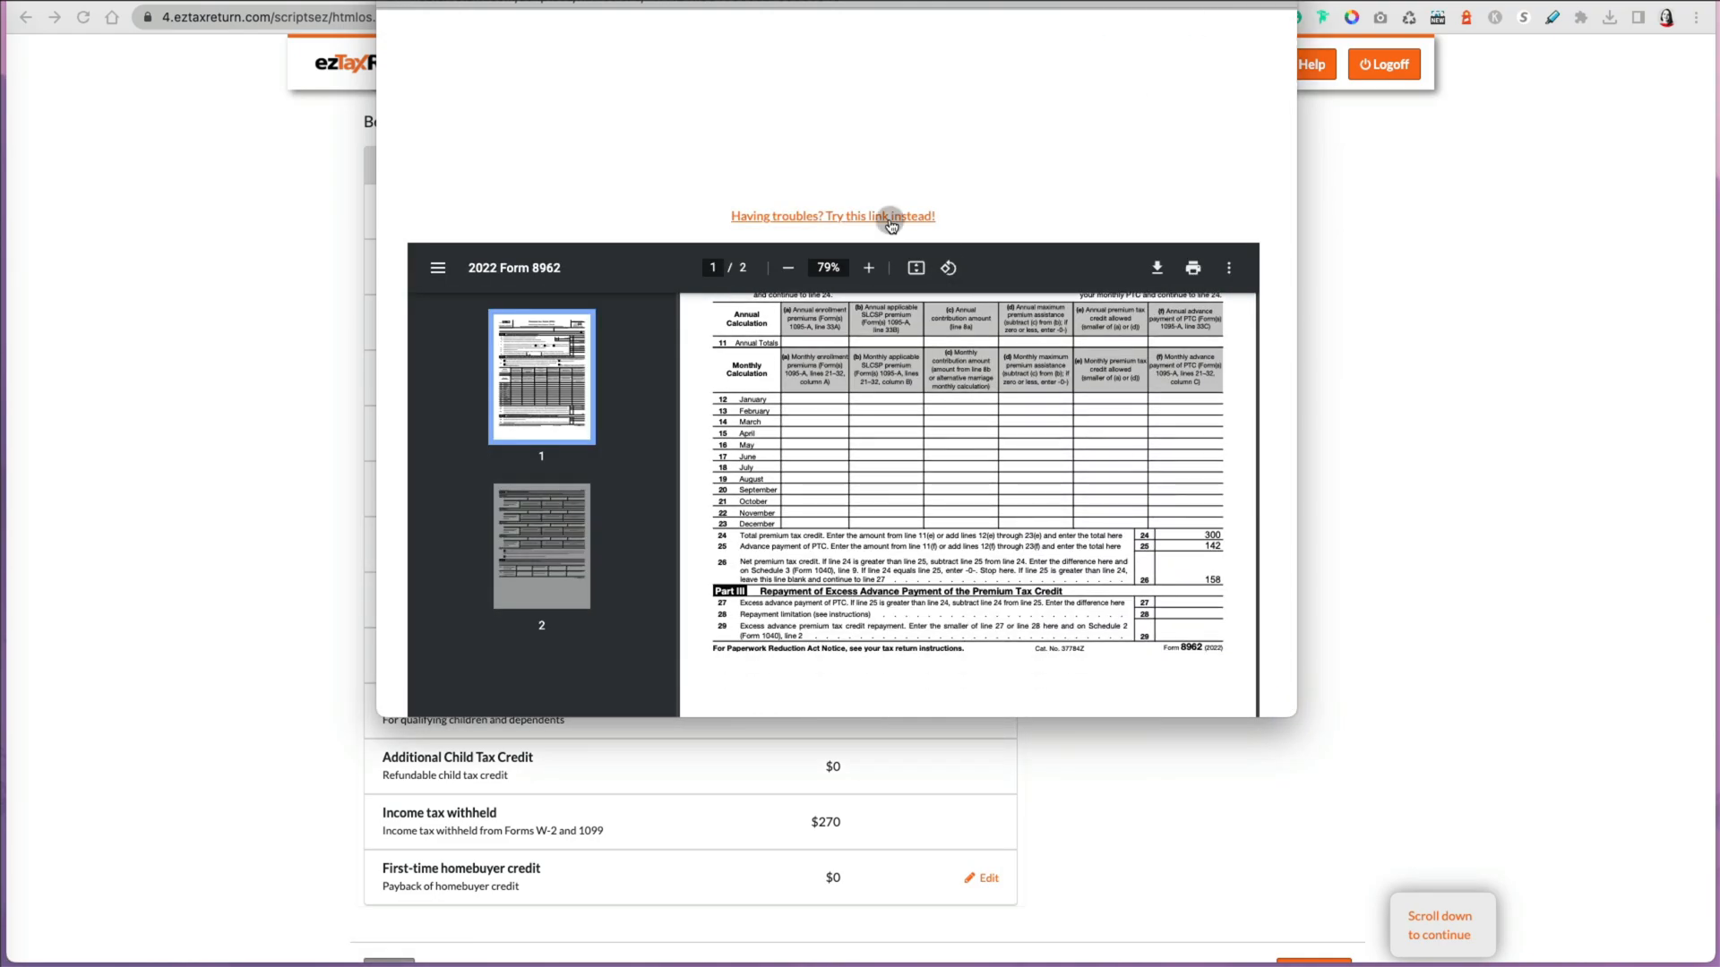
click(392, 1)
click(865, 599)
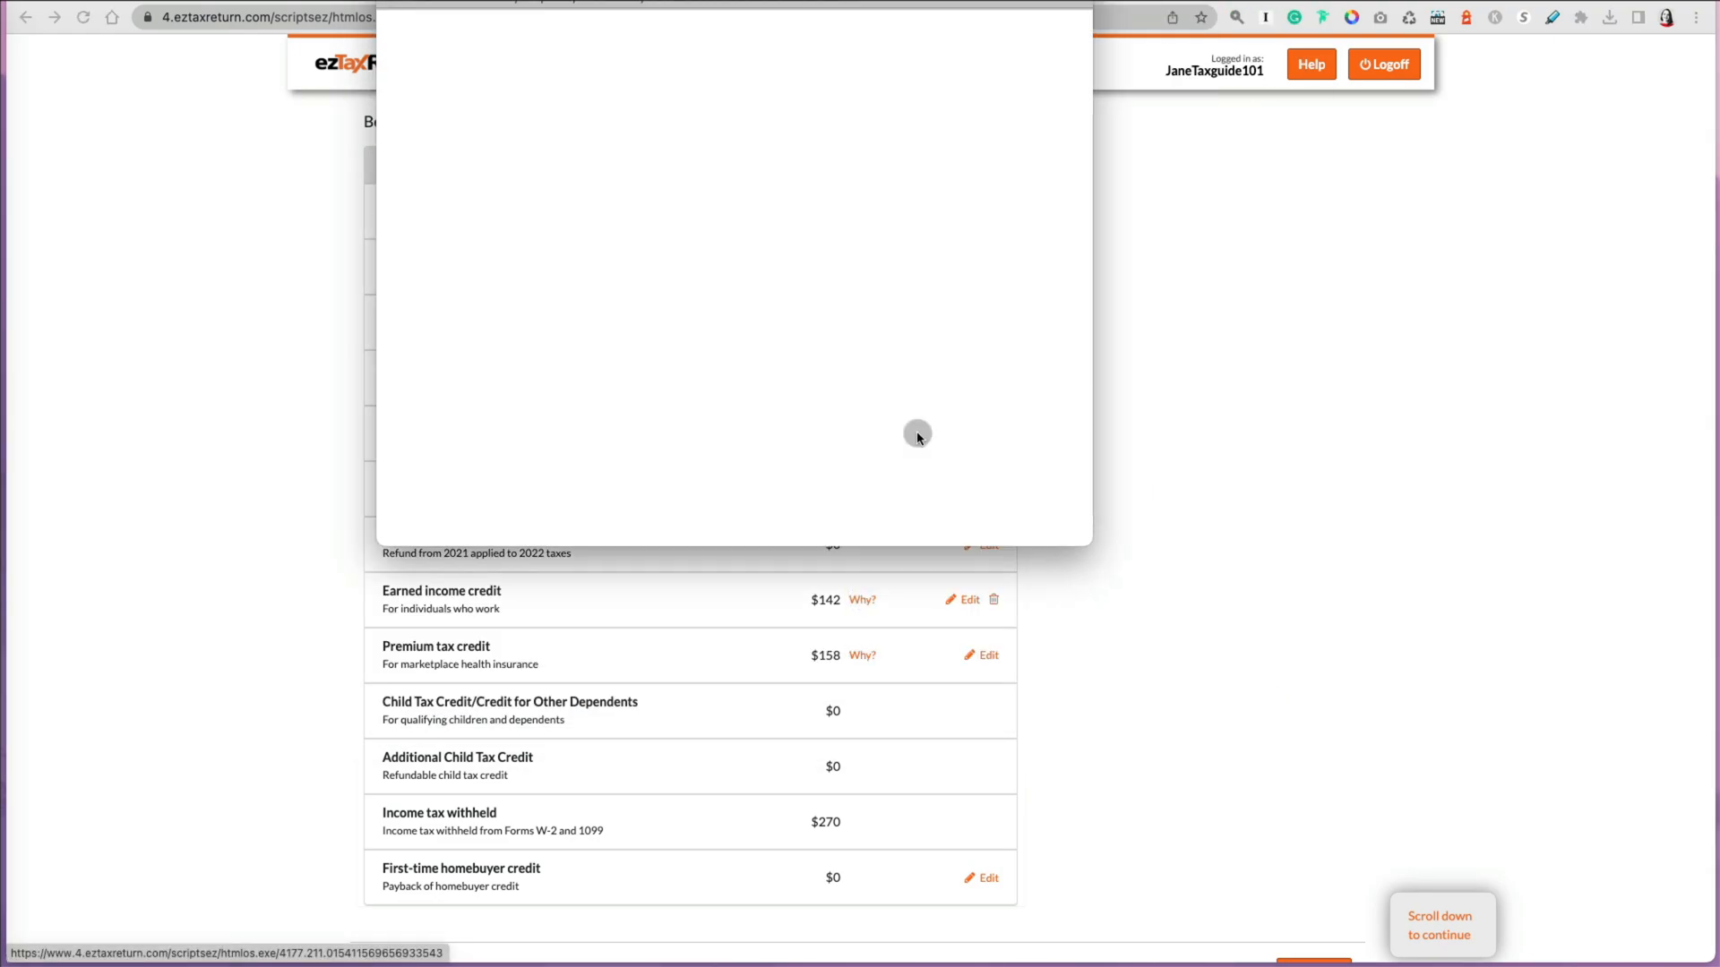
drag(1094, 542, 1258, 654)
scroll(1152, 522, down, 4)
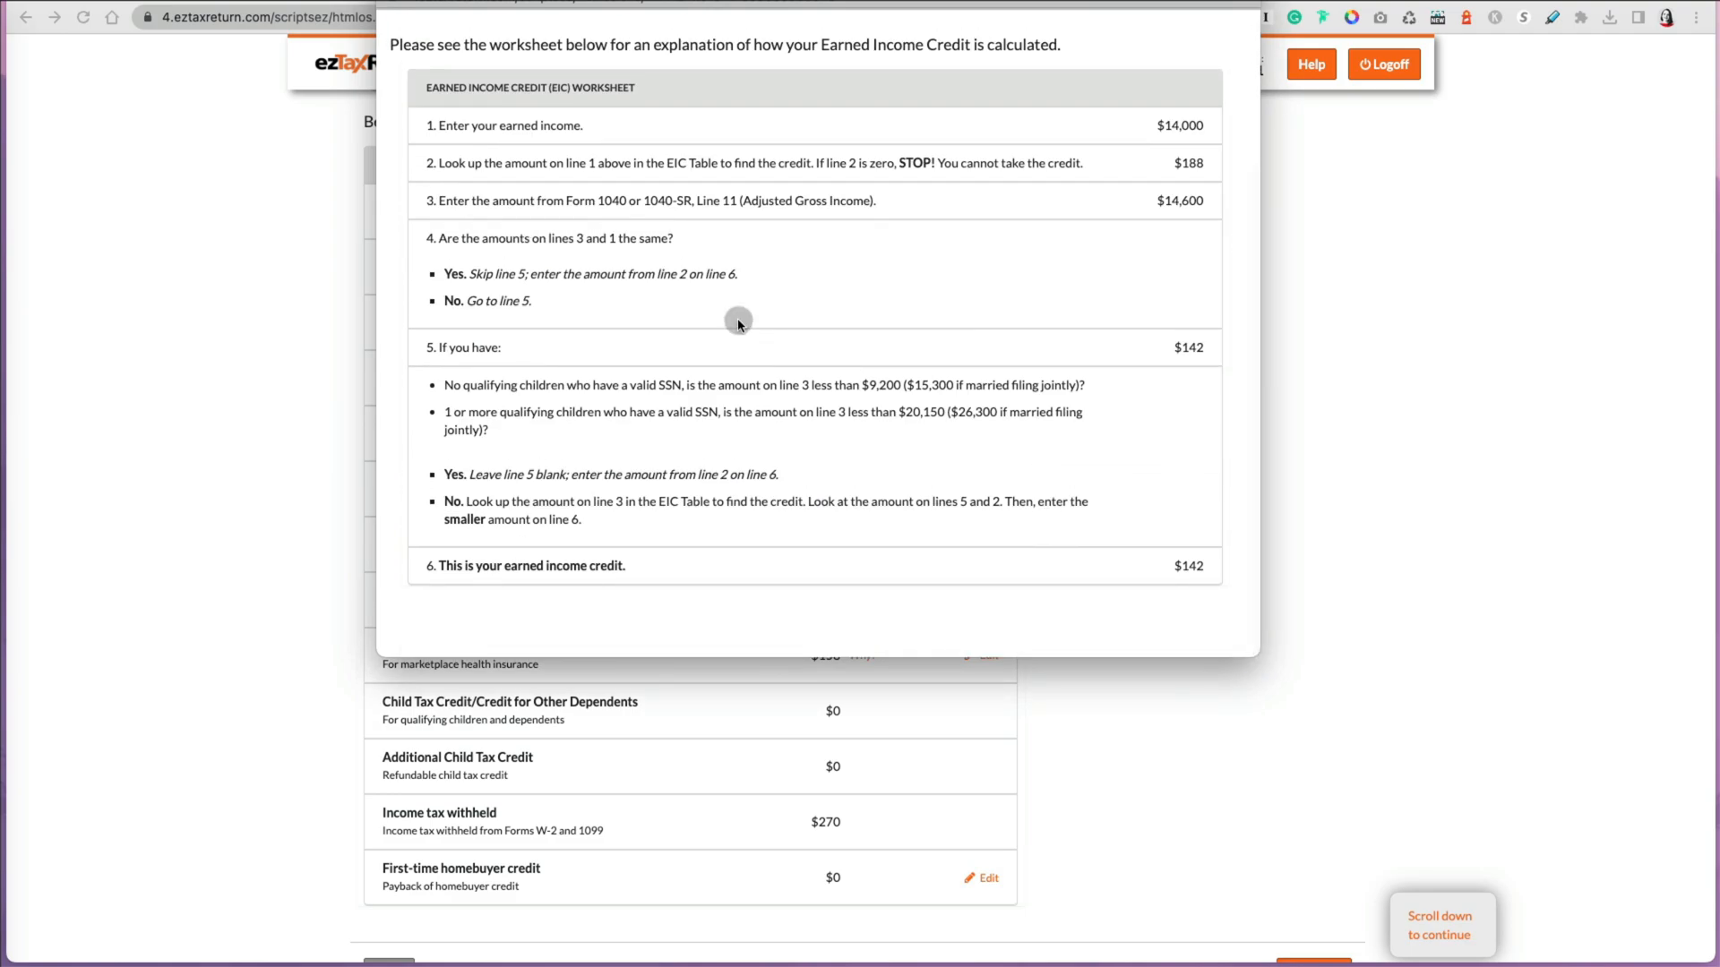
click(1076, 885)
scroll(1077, 885, down, 3)
Step: Continue to the federal bottom line and examine the explanation of taxes before credits
click(1313, 725)
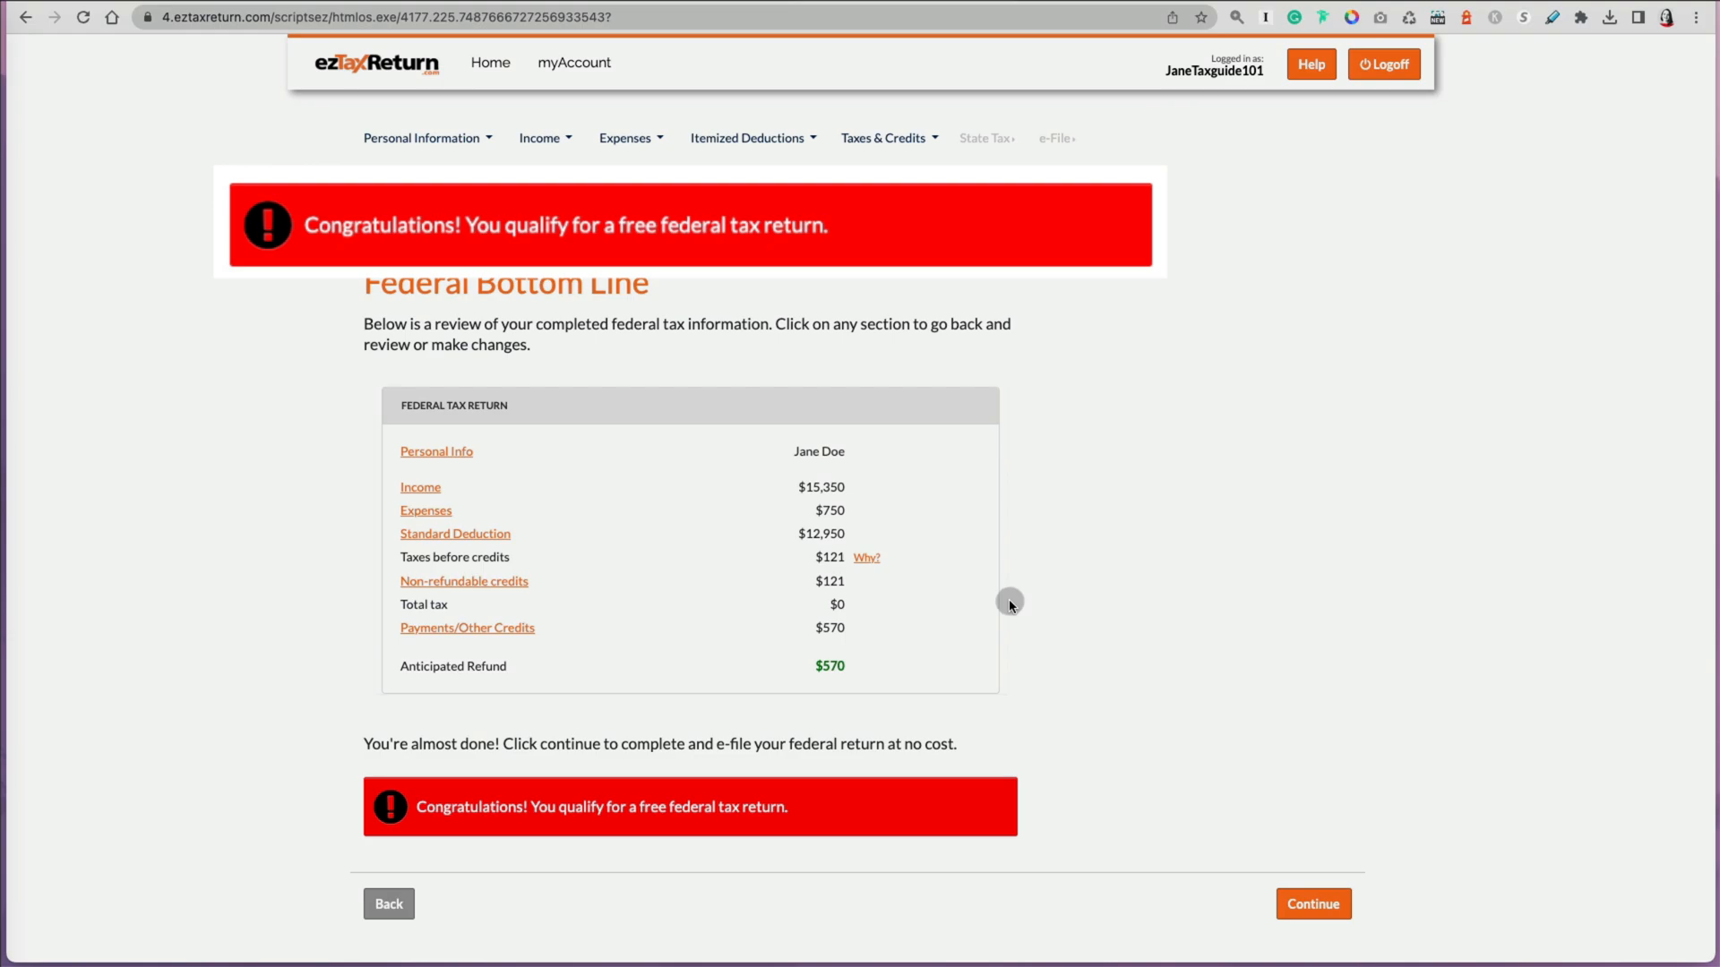
click(867, 559)
drag(1064, 539, 1319, 771)
scroll(823, 535, down, 5)
scroll(822, 535, up, 5)
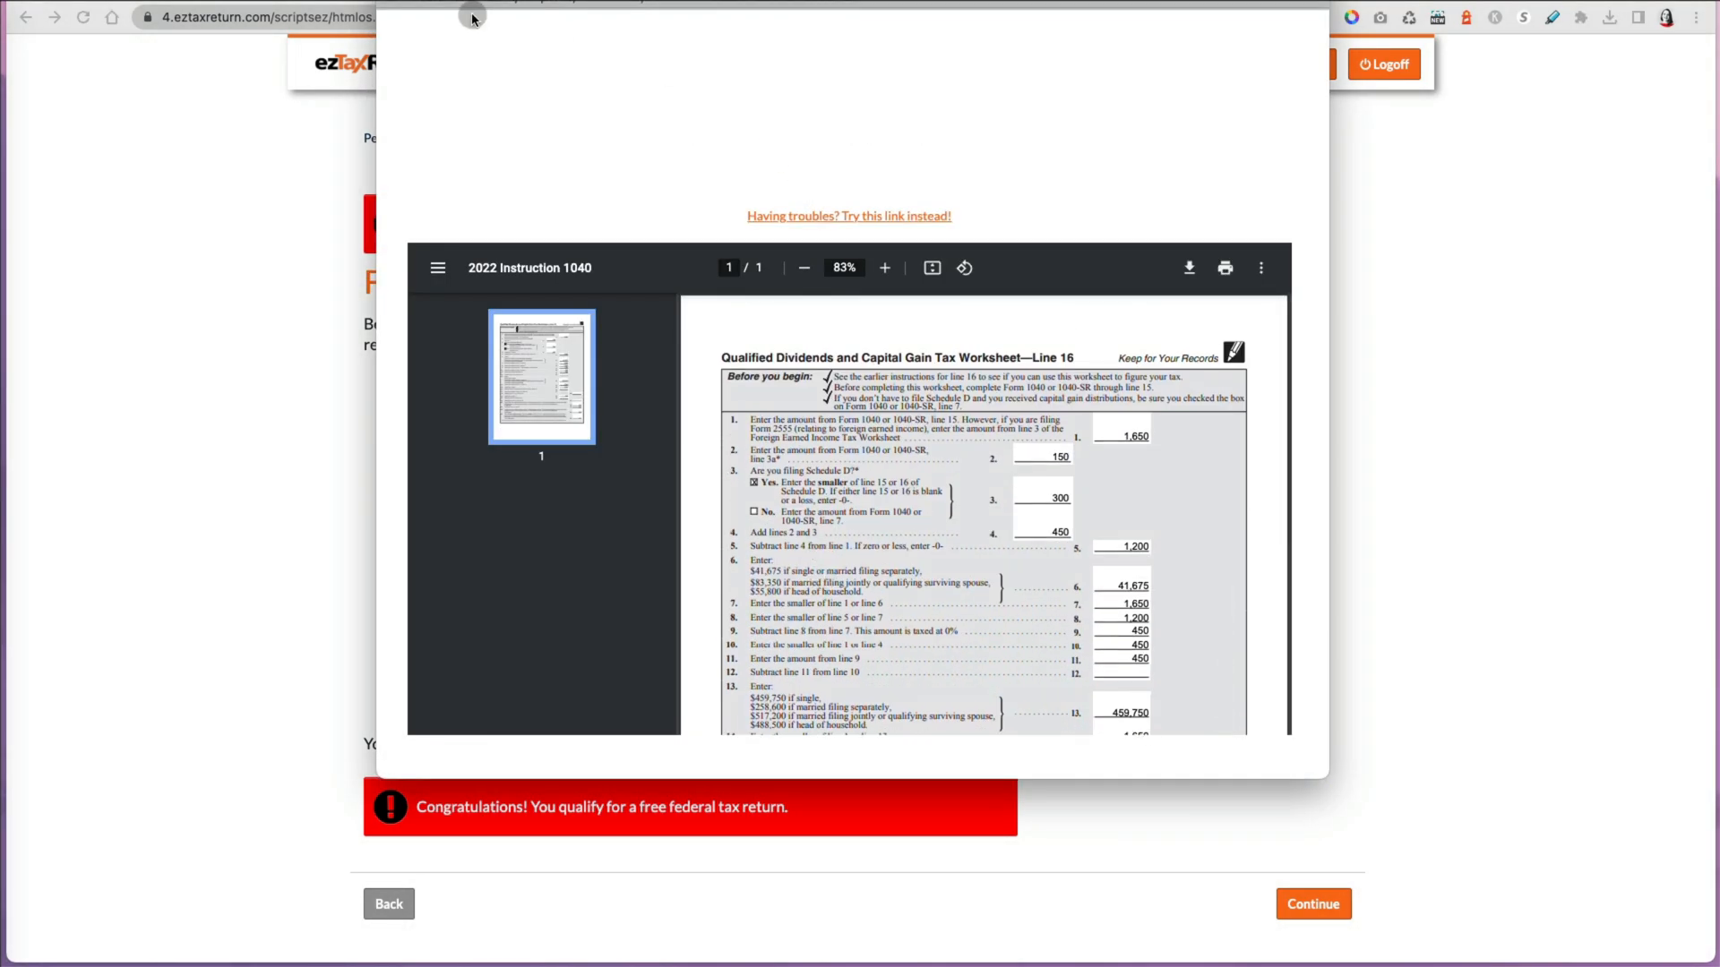
click(393, 0)
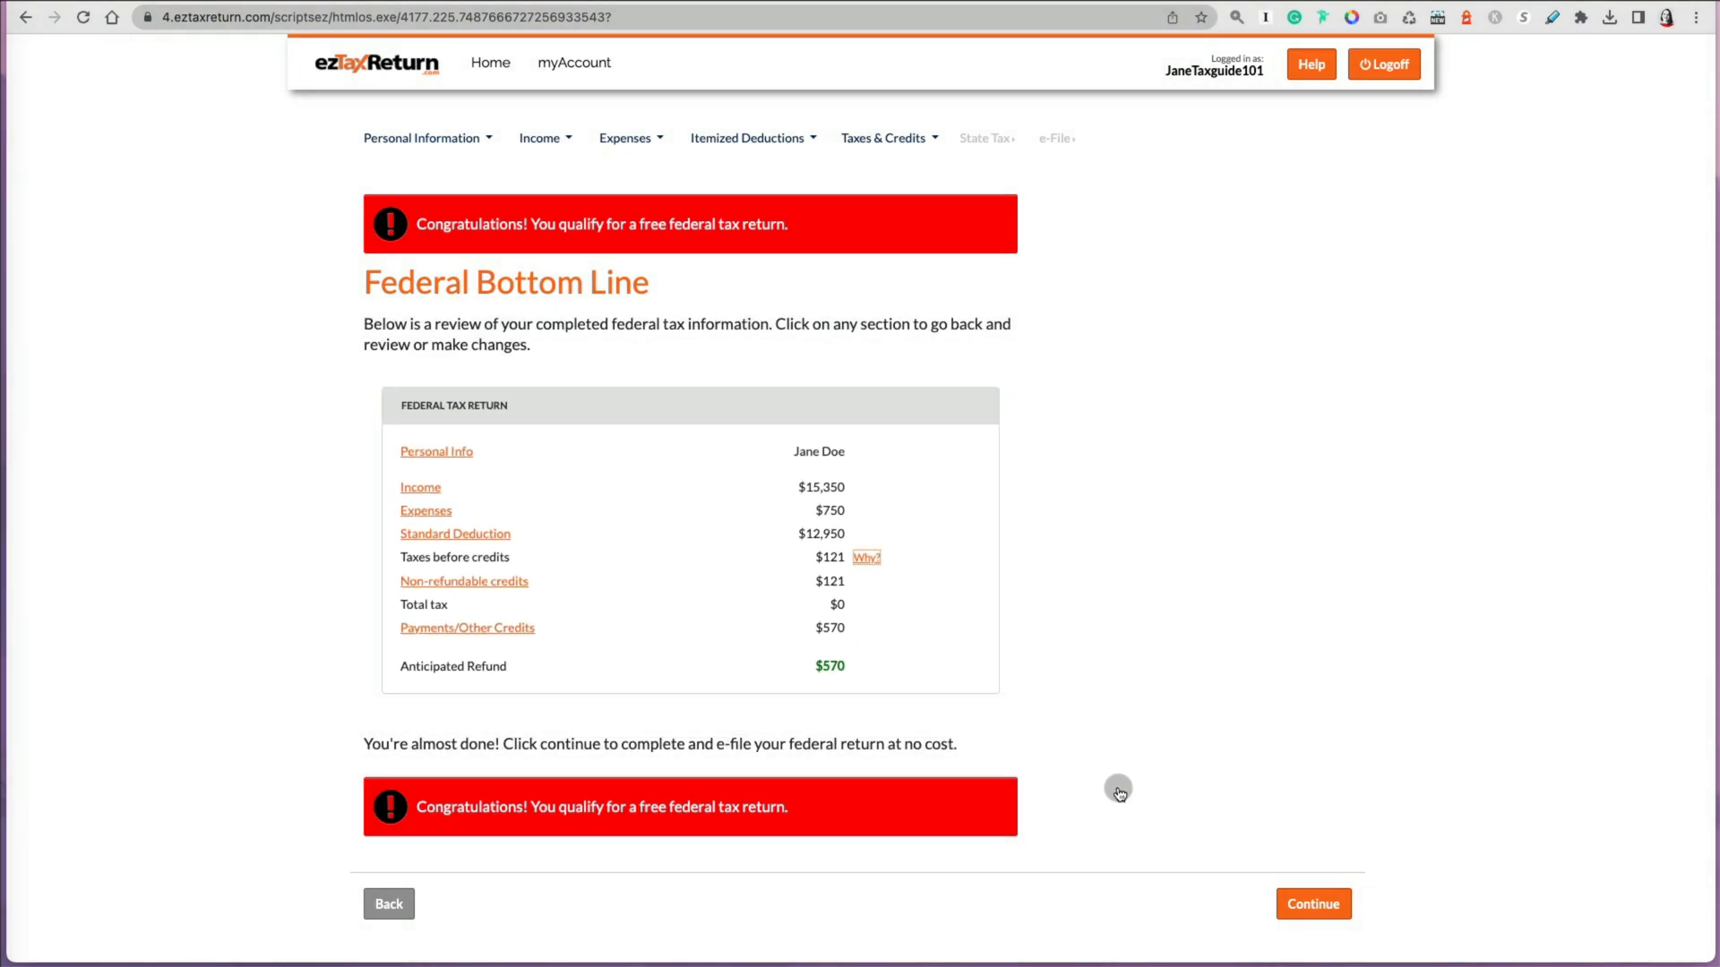
Step: Continue from the federal summary into state filing, keeping Illinois and the option to prepare the state return
click(1311, 905)
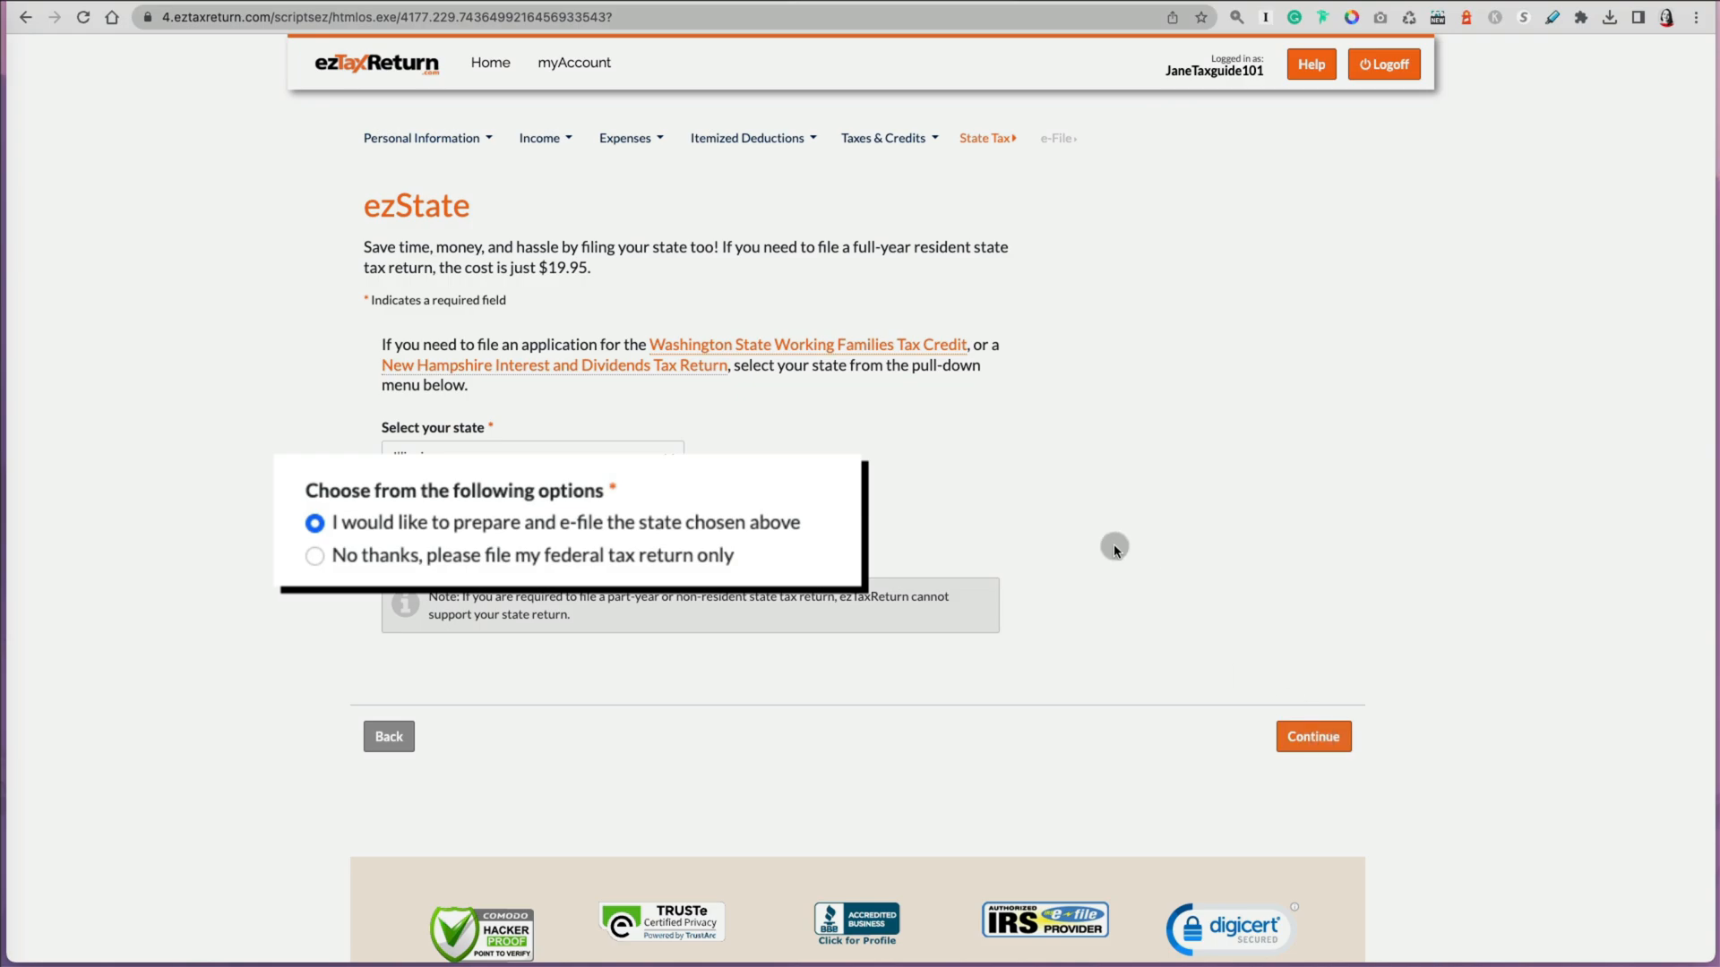
drag(481, 268, 590, 270)
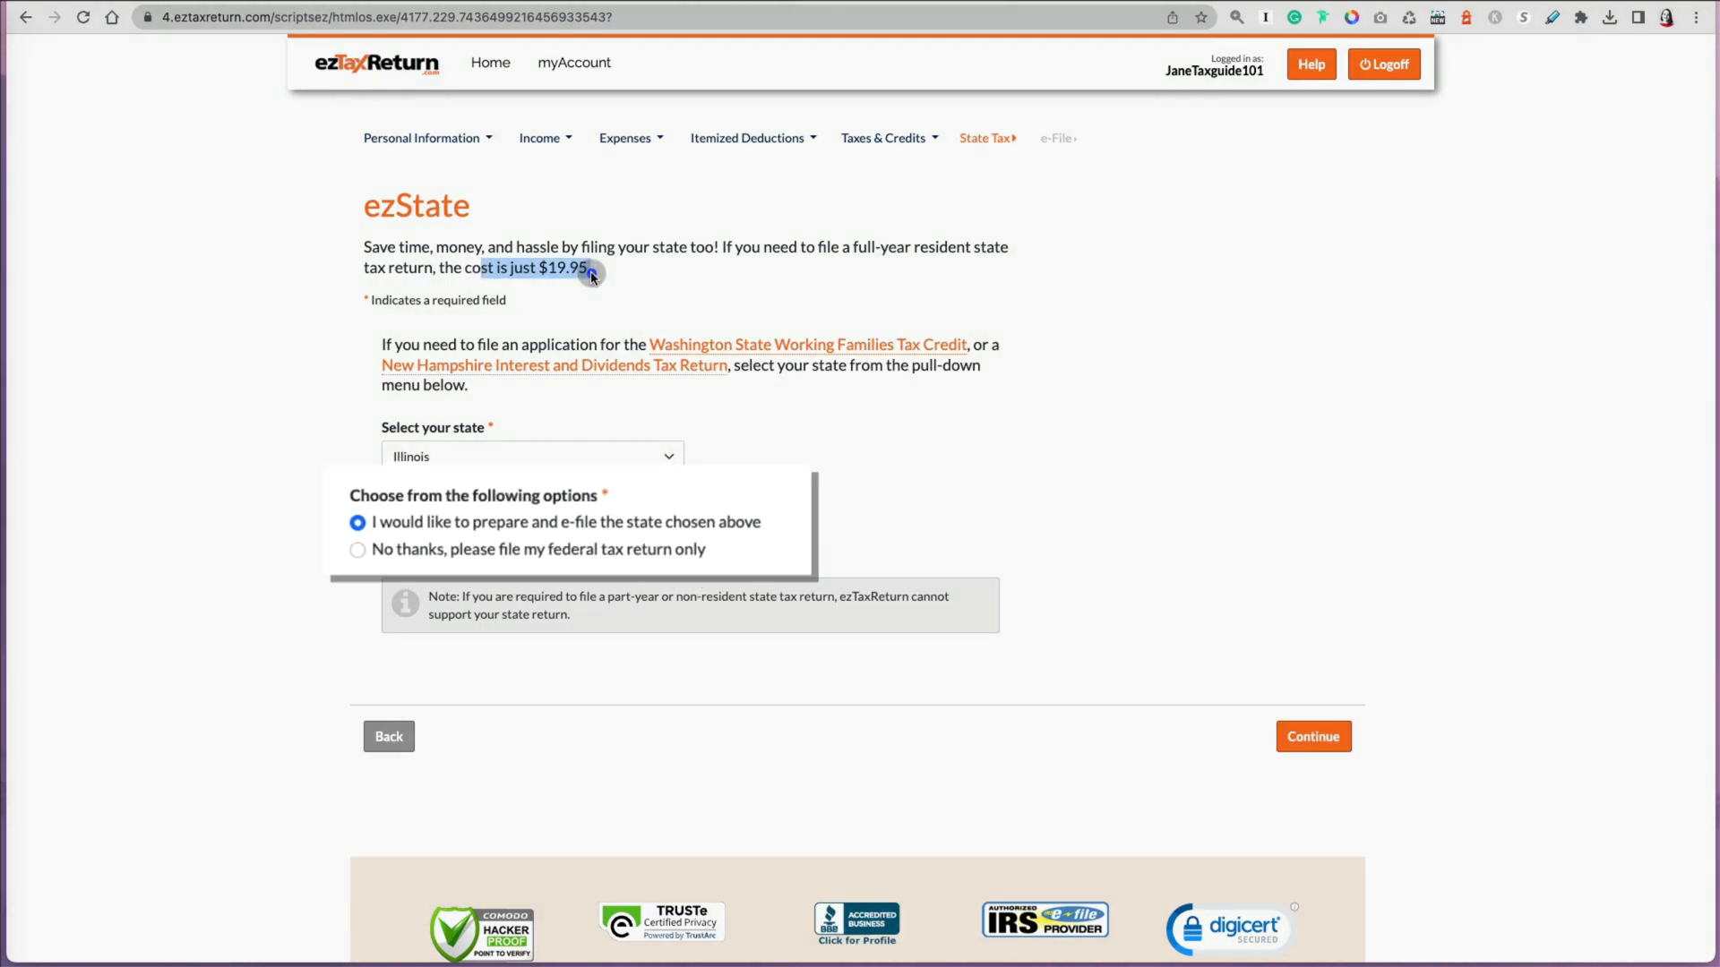
click(1315, 737)
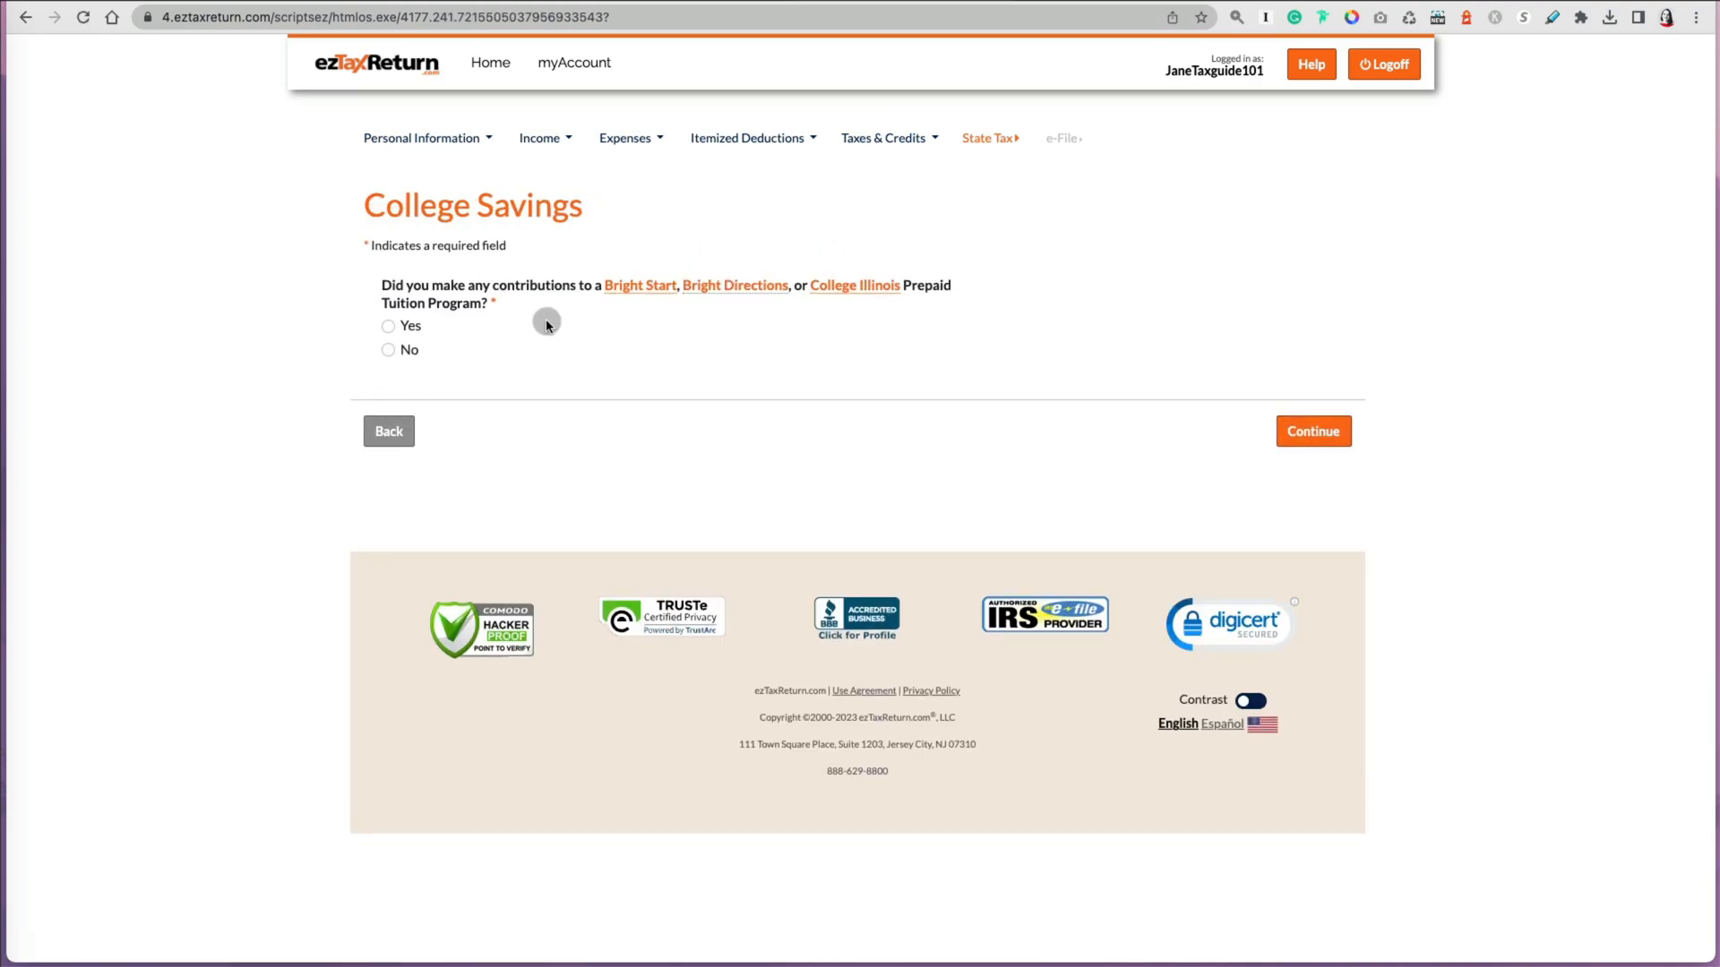
Step: Select Cook as the county, answer the following state questions, and decline the Illinois Retirement Income Subtraction
click(391, 349)
click(1285, 444)
click(1313, 413)
click(388, 332)
click(1313, 413)
click(783, 291)
click(1075, 361)
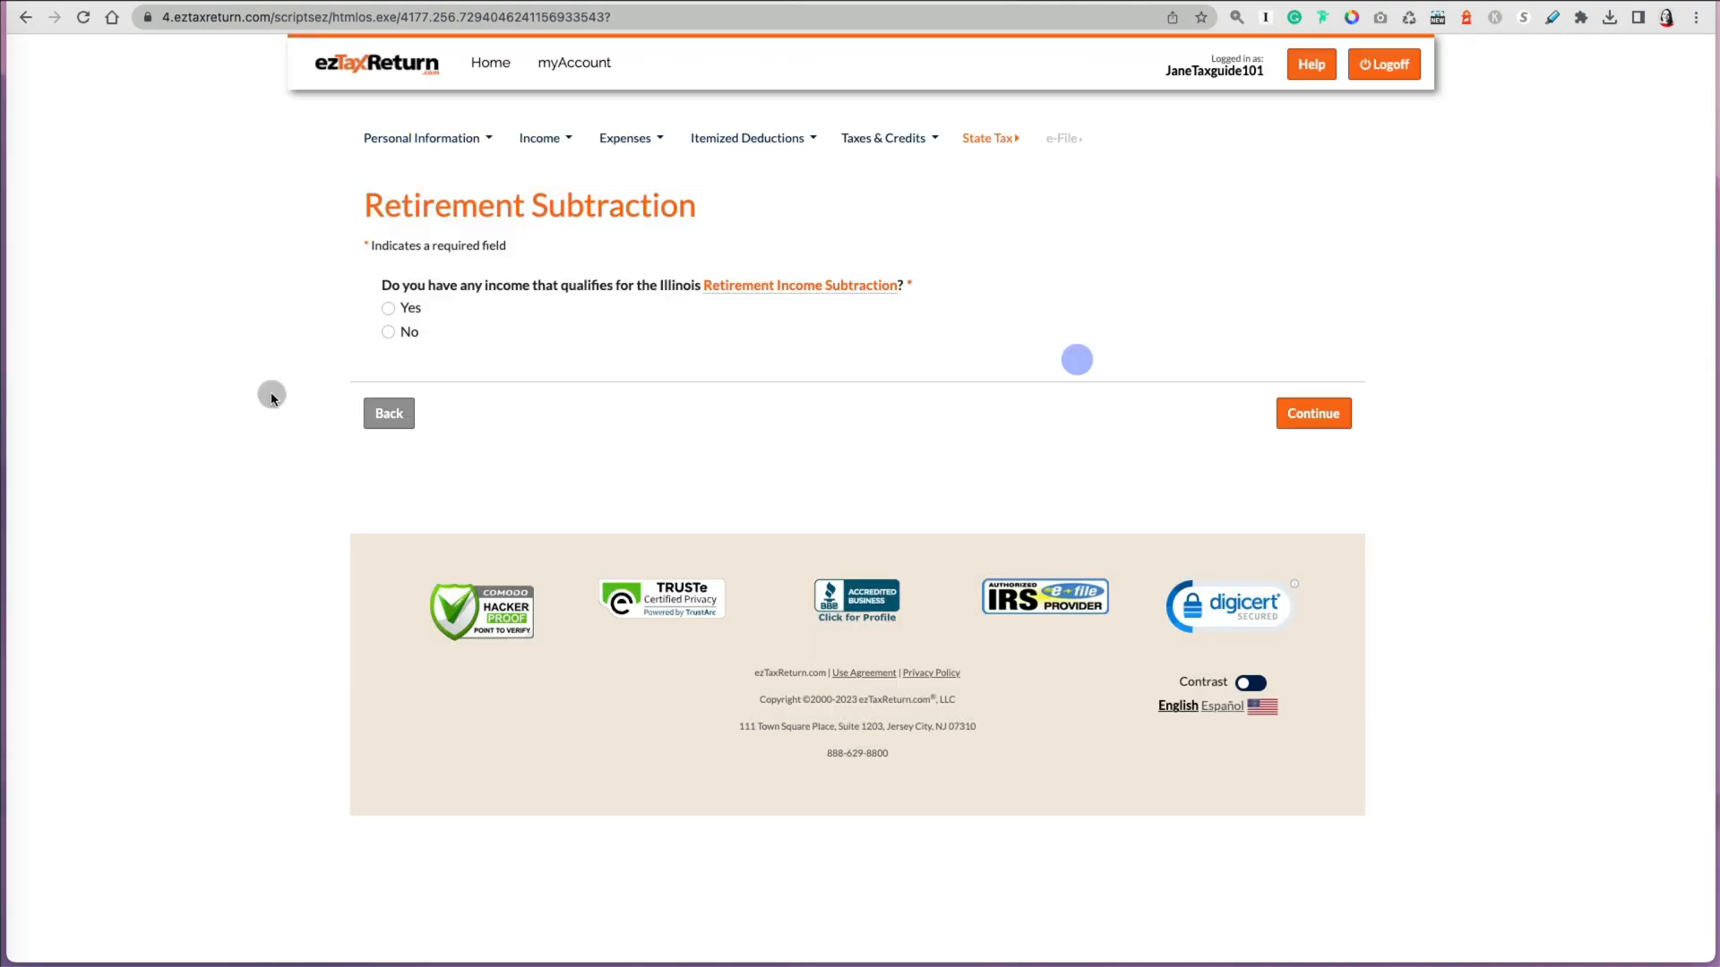
click(388, 332)
click(1318, 415)
Step: Answer the next state question and enter 470 as property tax paid along with the property index number
click(390, 328)
click(1314, 500)
click(466, 358)
text(470)
key(Return)
click(533, 371)
click(864, 371)
click(744, 695)
click(1295, 495)
Step: Answer No to the next state question and continue past voluntary contributions without donating
click(389, 332)
click(1297, 419)
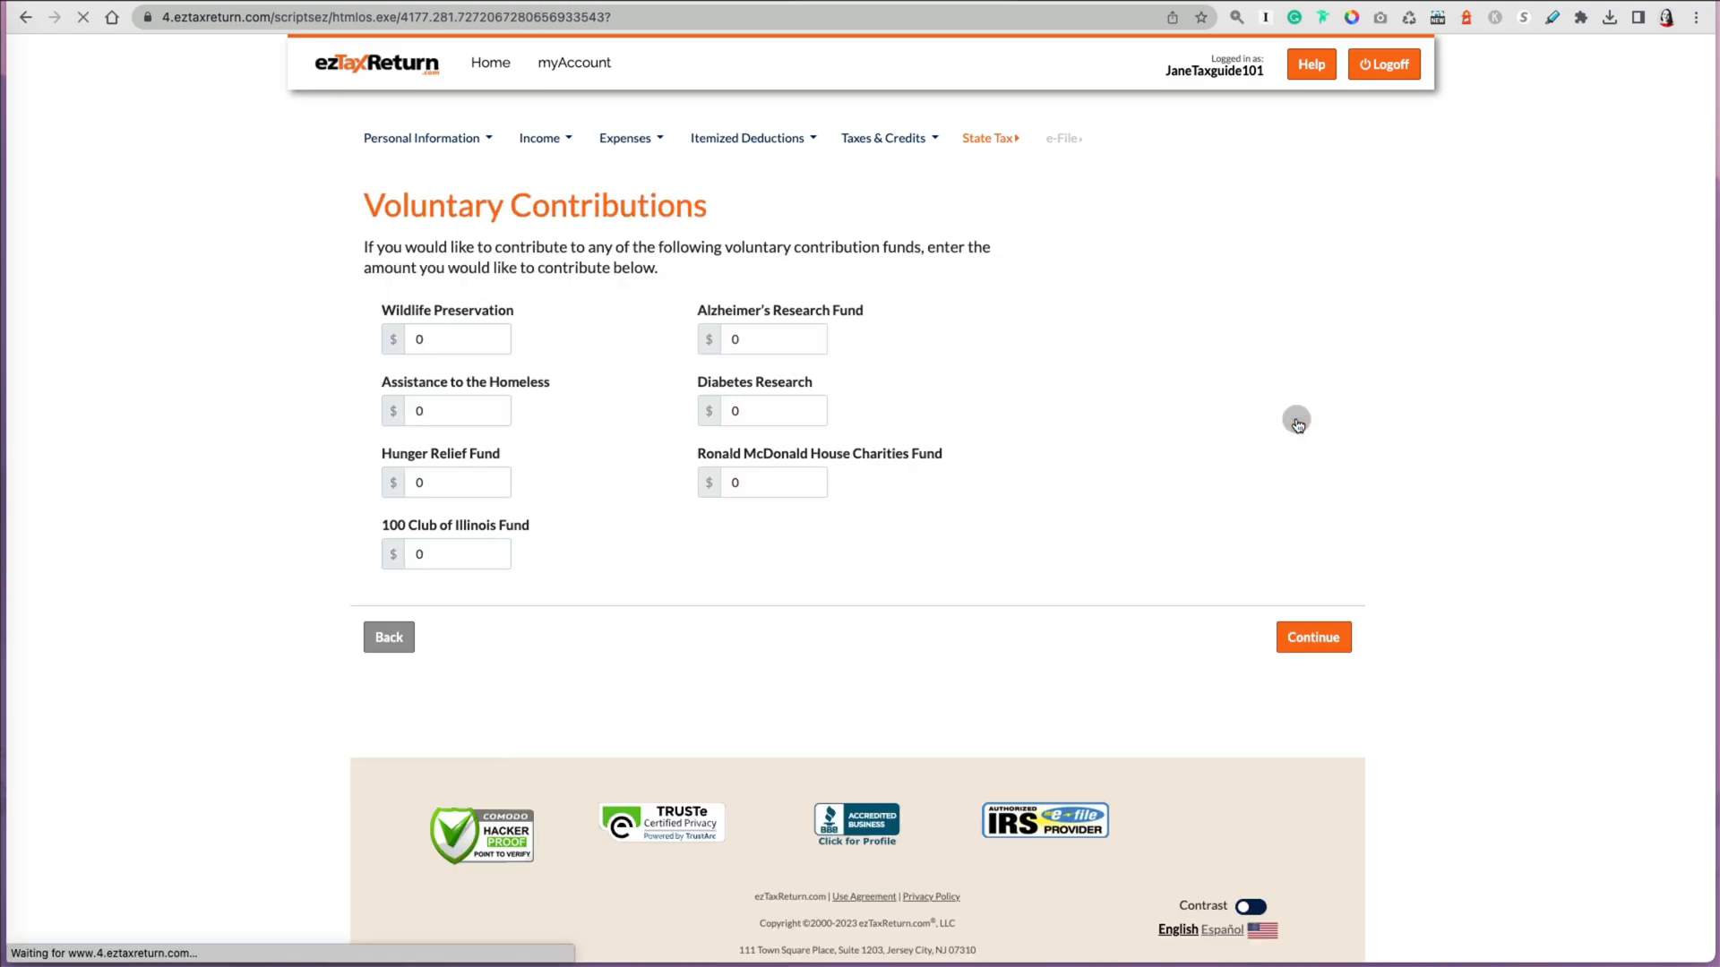
click(1313, 636)
Step: Decline the remaining state question and refund carryforward, then choose to e-file federal and state returns together
click(388, 368)
click(1306, 452)
click(388, 365)
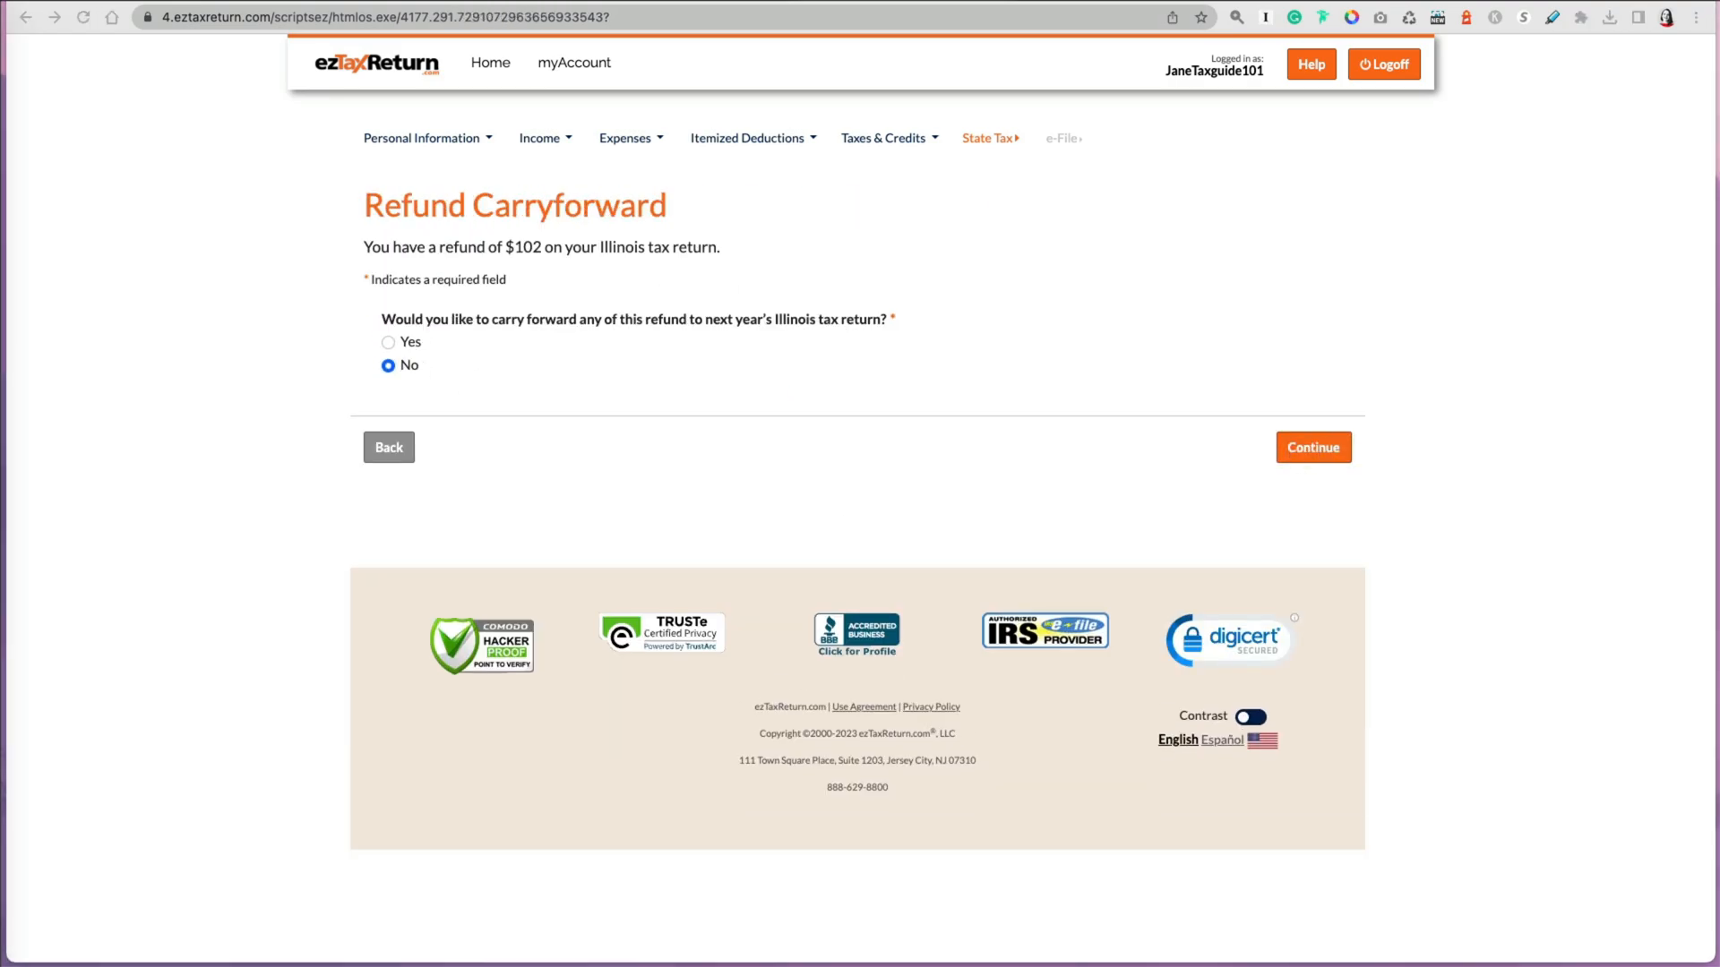
click(1313, 447)
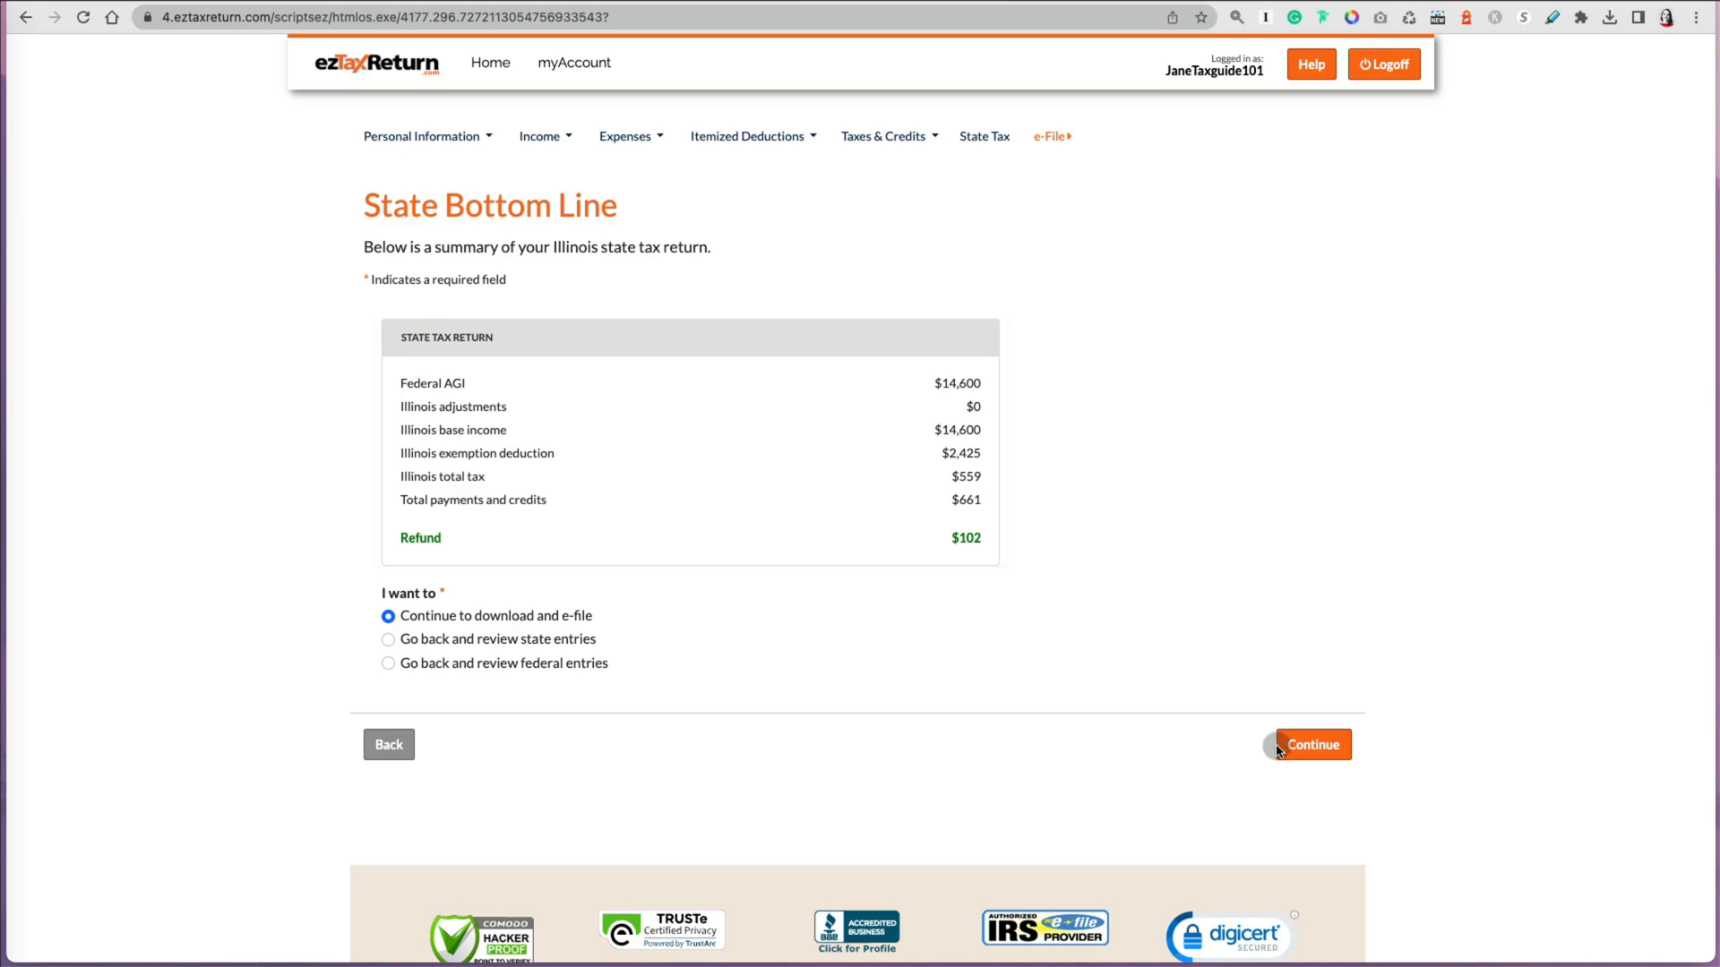
click(1313, 745)
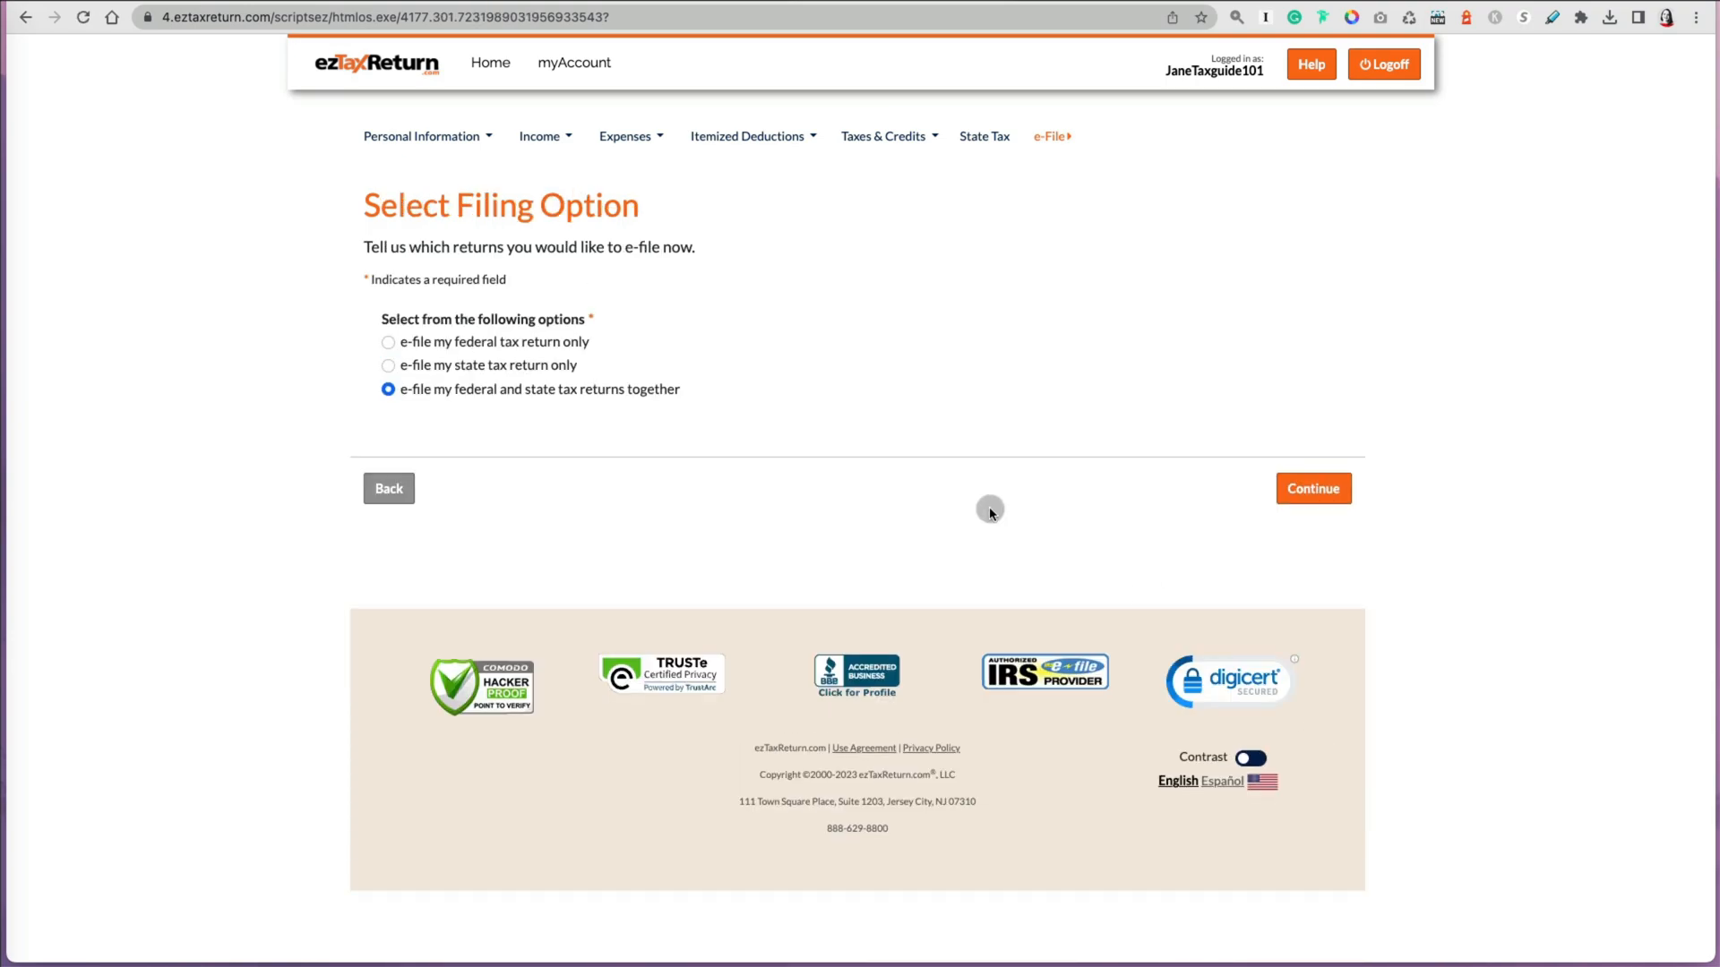
click(1294, 491)
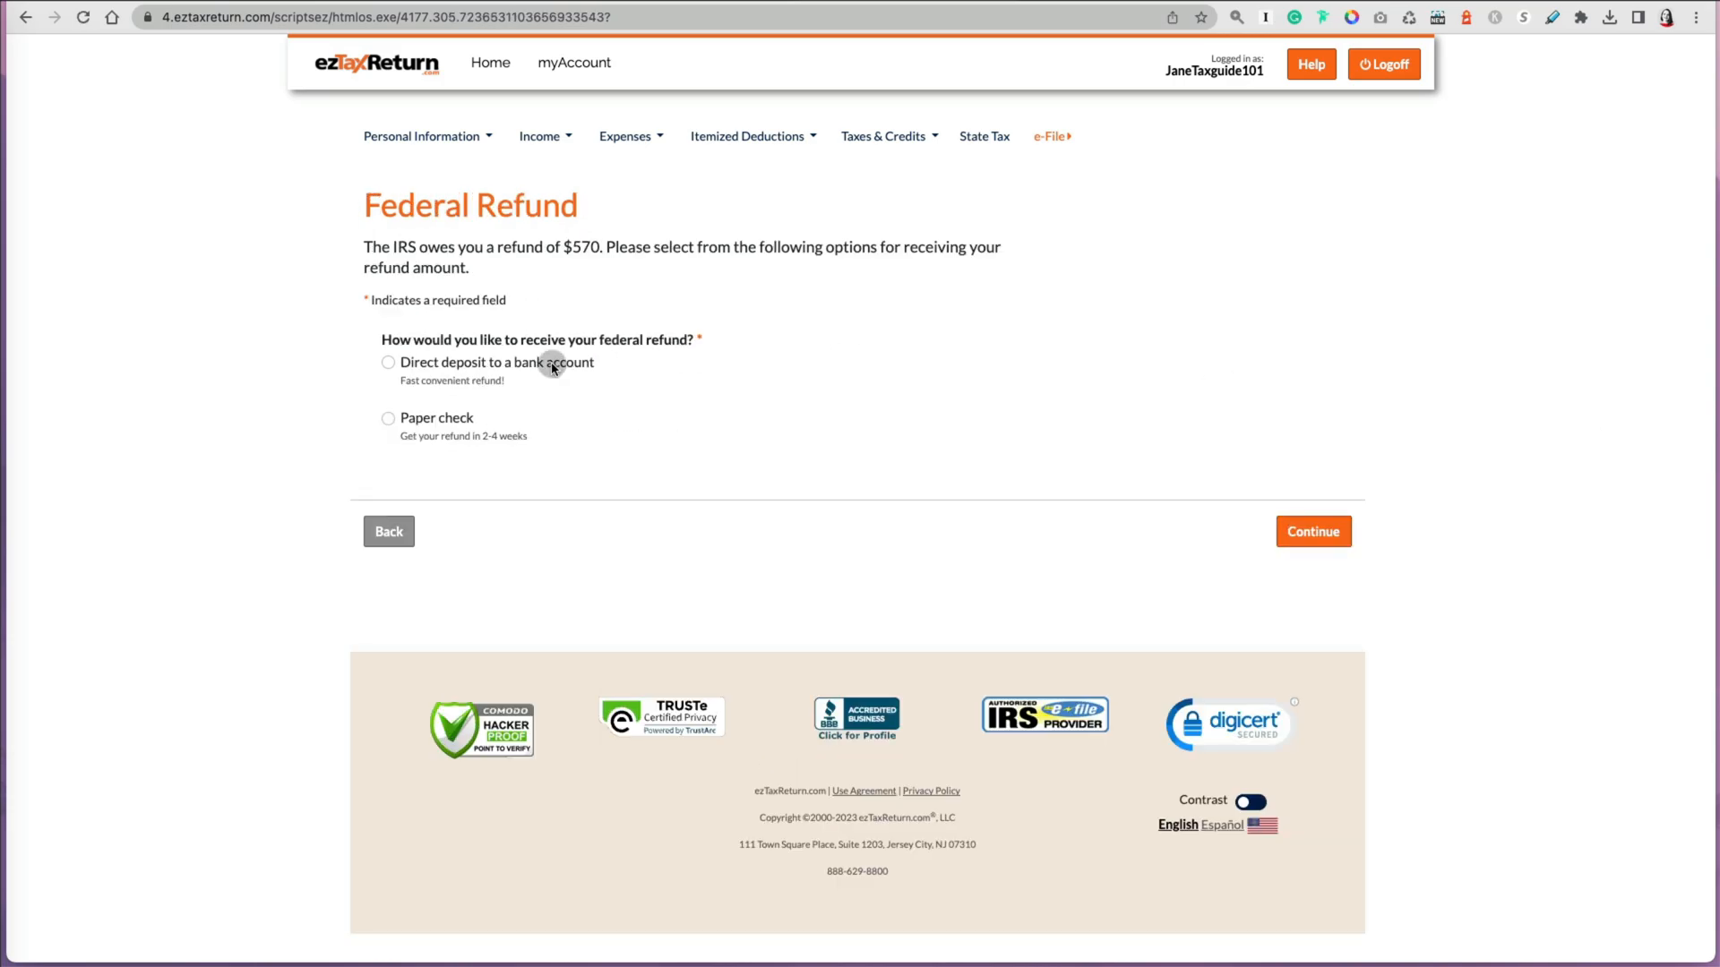
click(1314, 536)
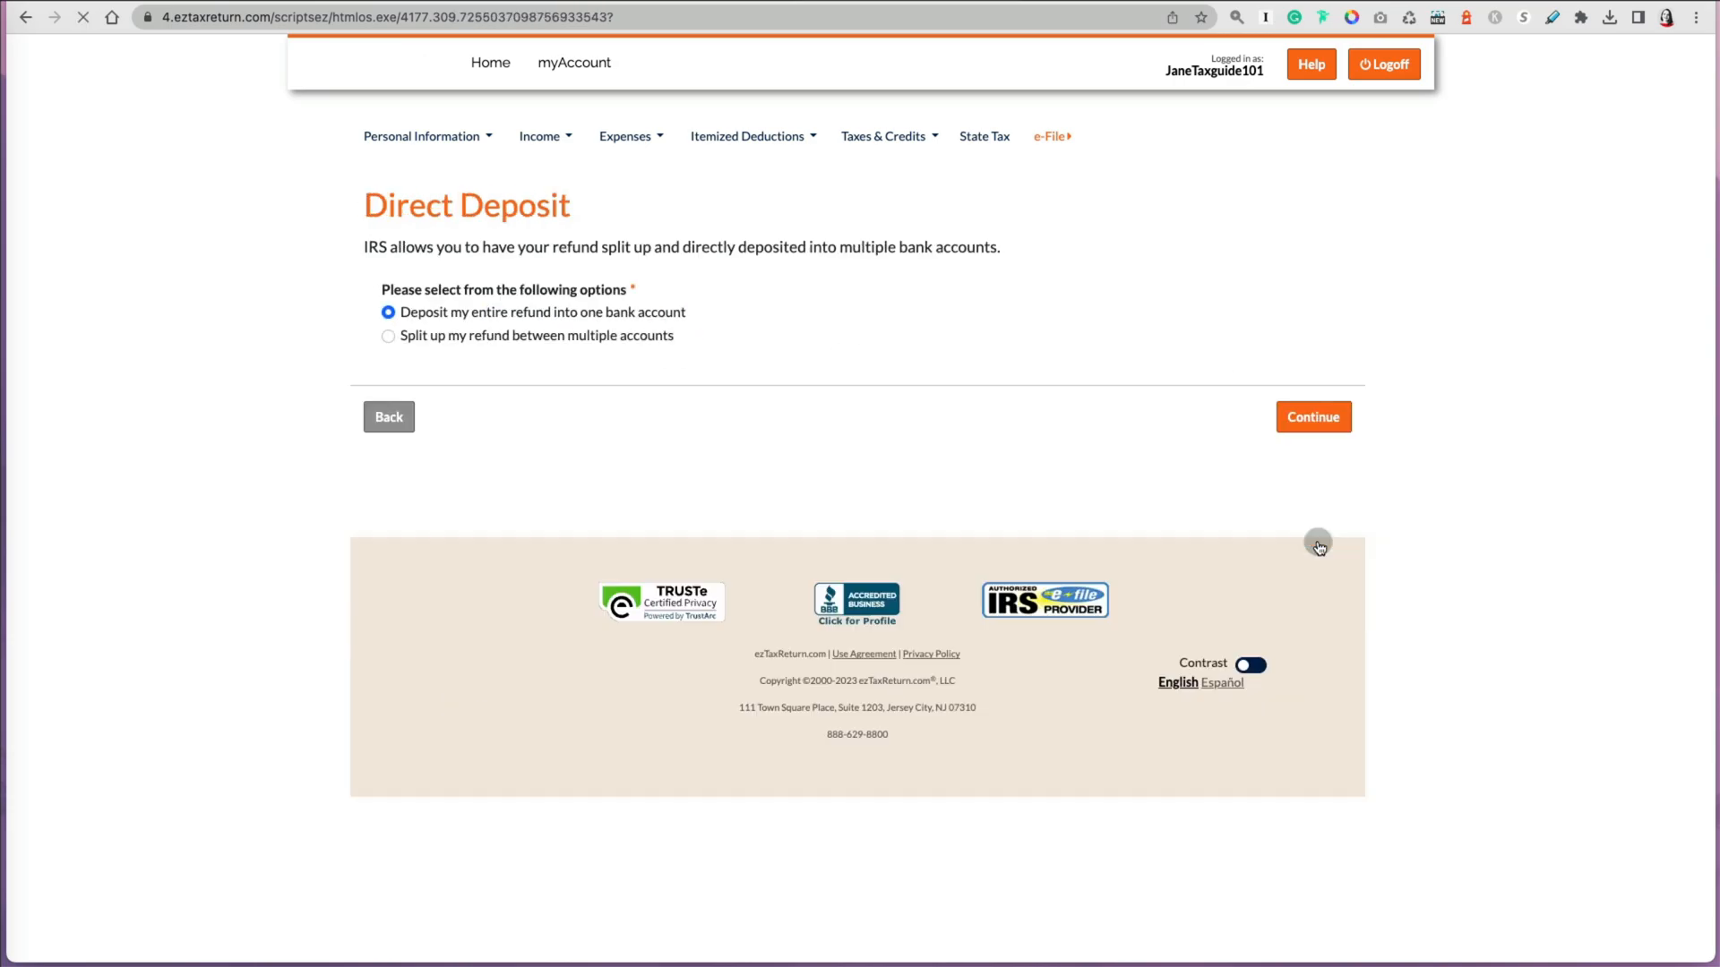
click(1317, 453)
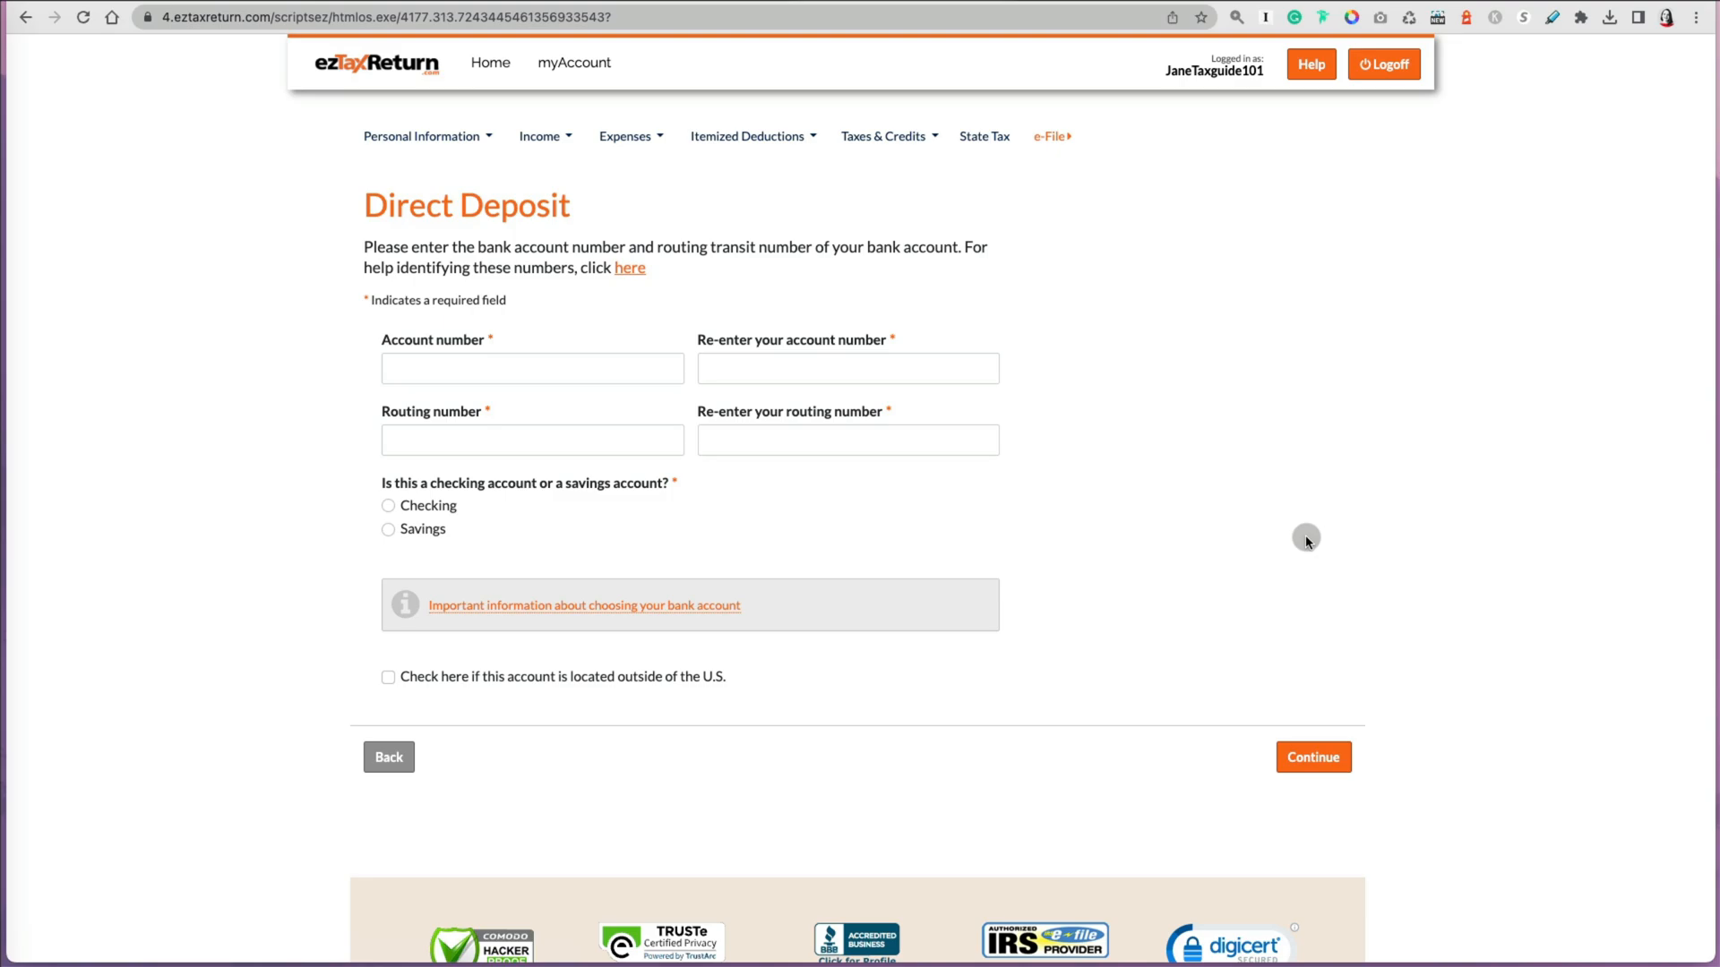
click(360, 775)
click(383, 452)
Step: Choose a paper check for the federal refund and continue
click(386, 427)
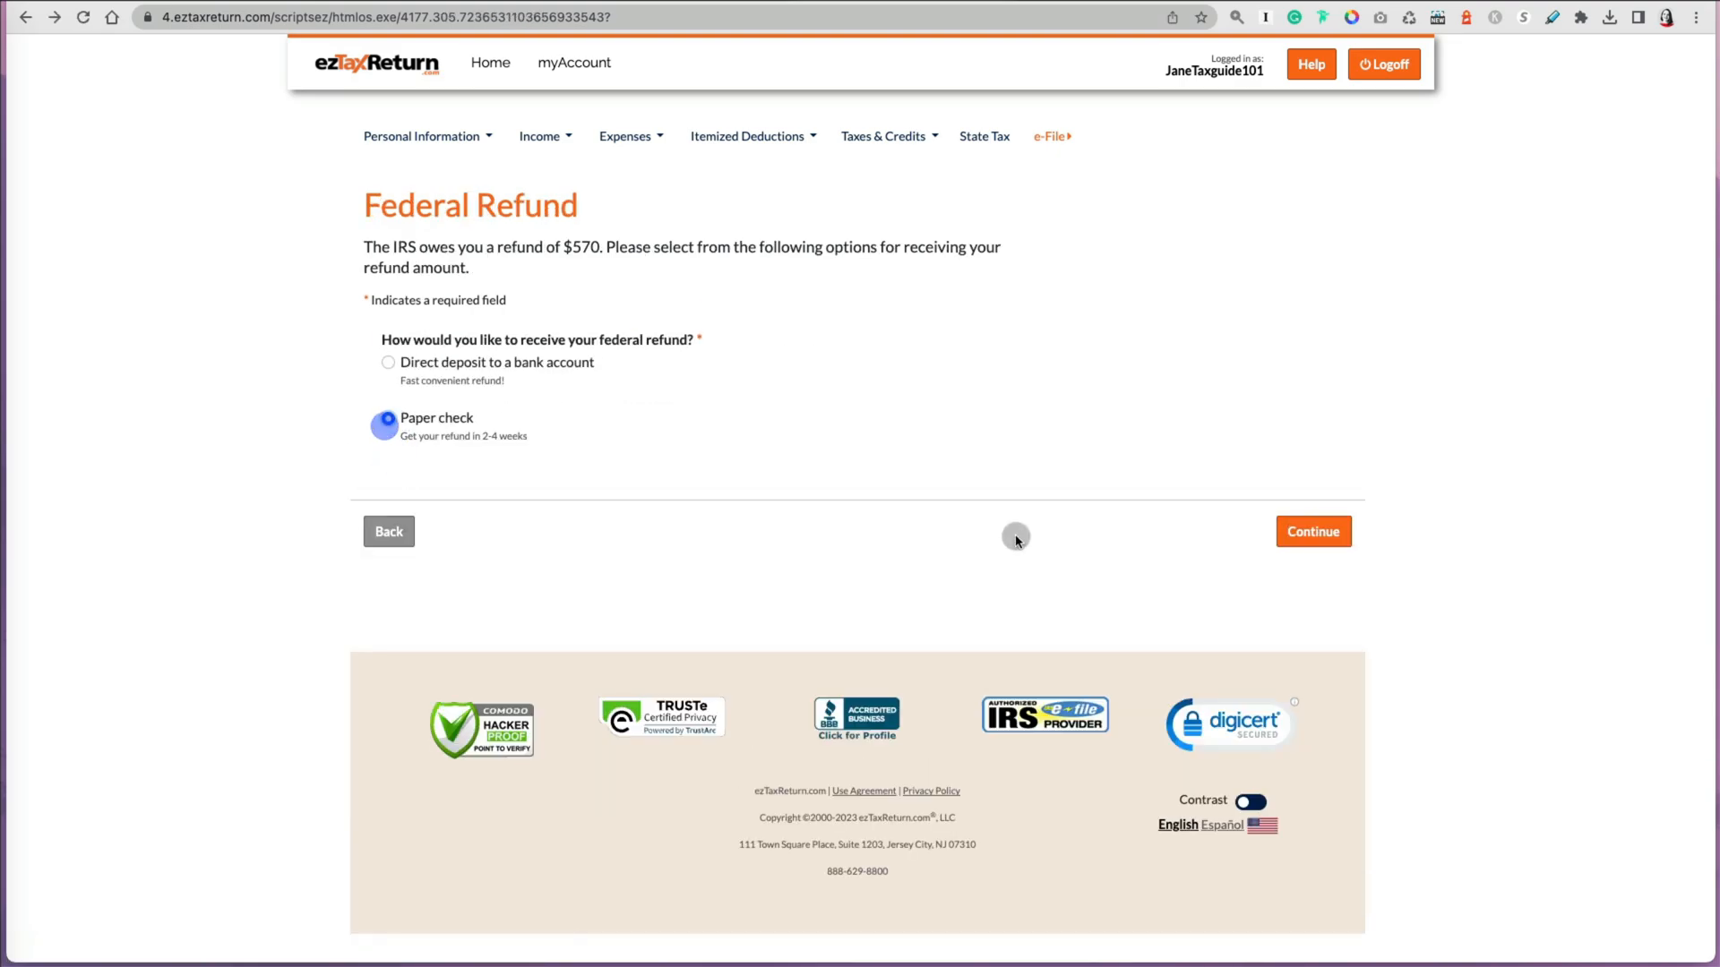
click(1300, 536)
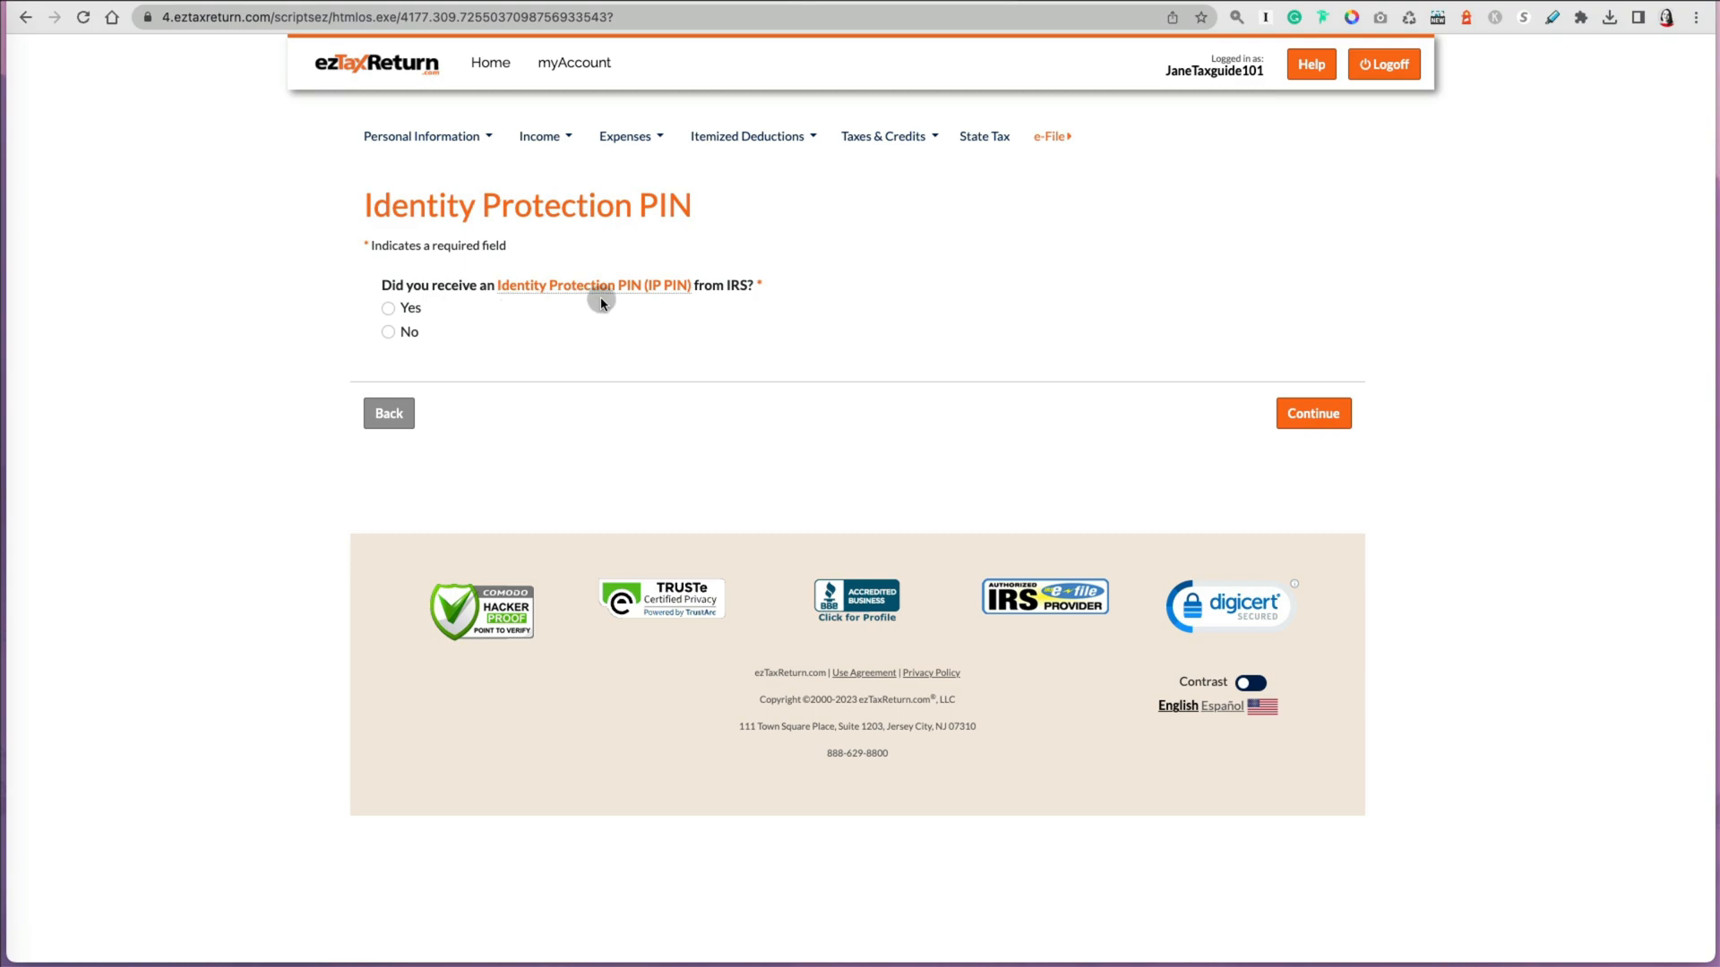
Step: Answer No to receiving an IRS Identity Protection PIN and to filing a return last year
click(388, 334)
click(1314, 413)
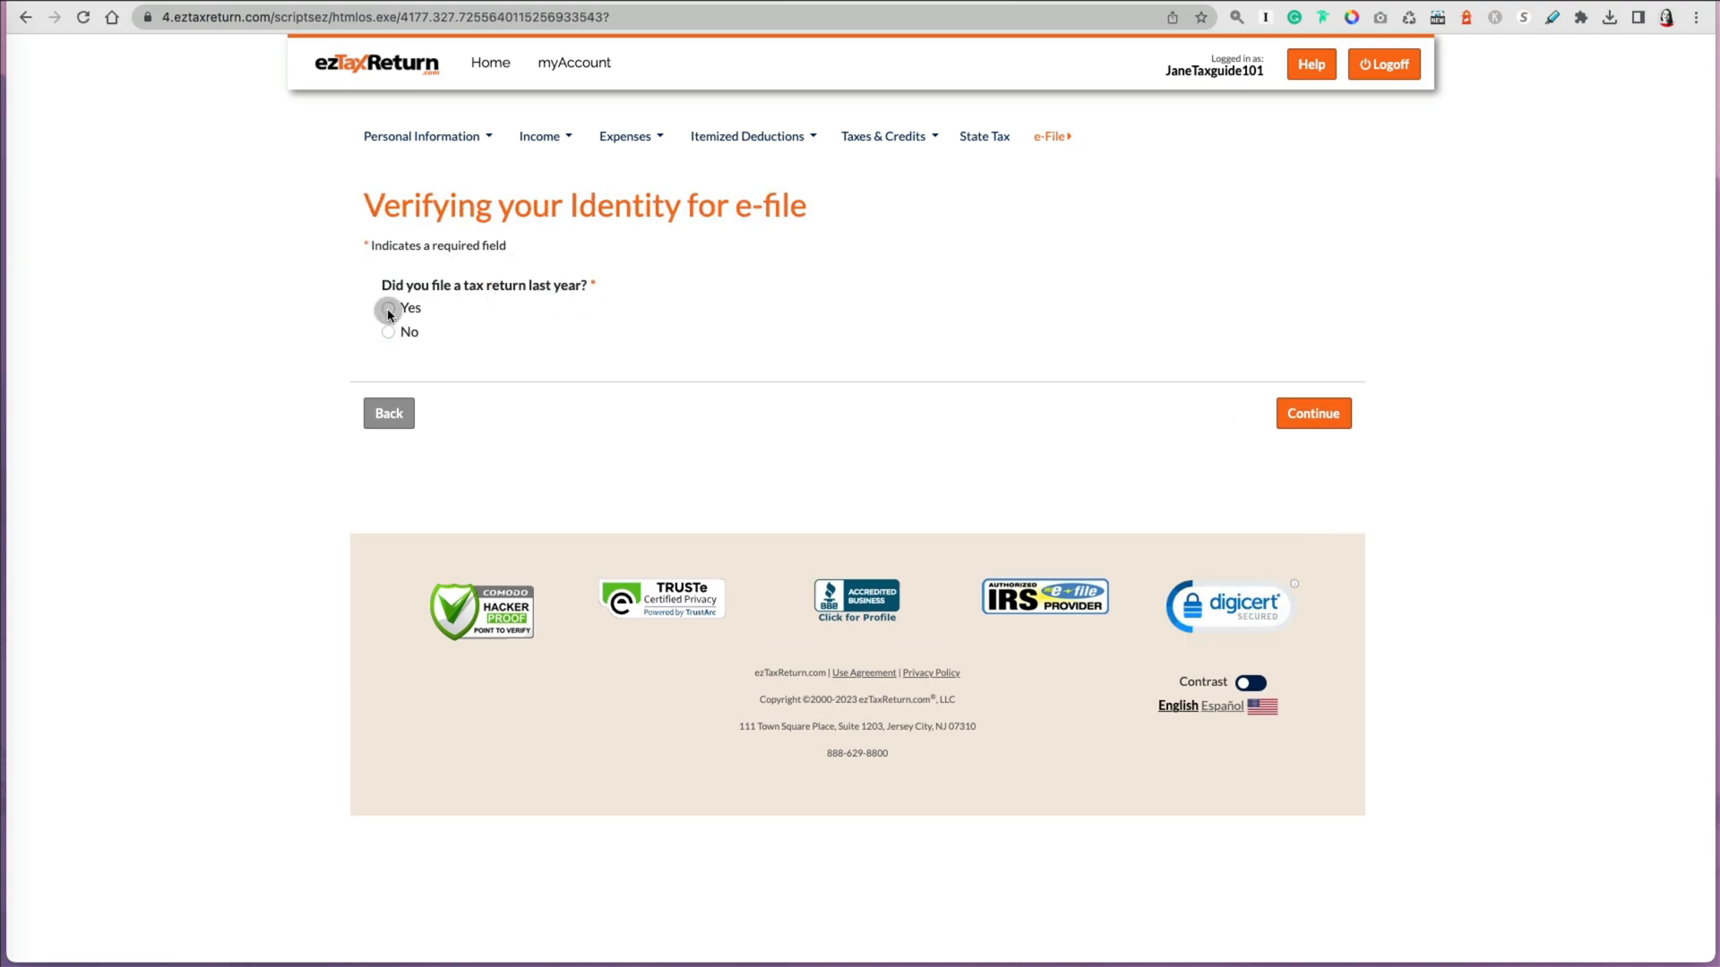
click(388, 332)
click(1313, 413)
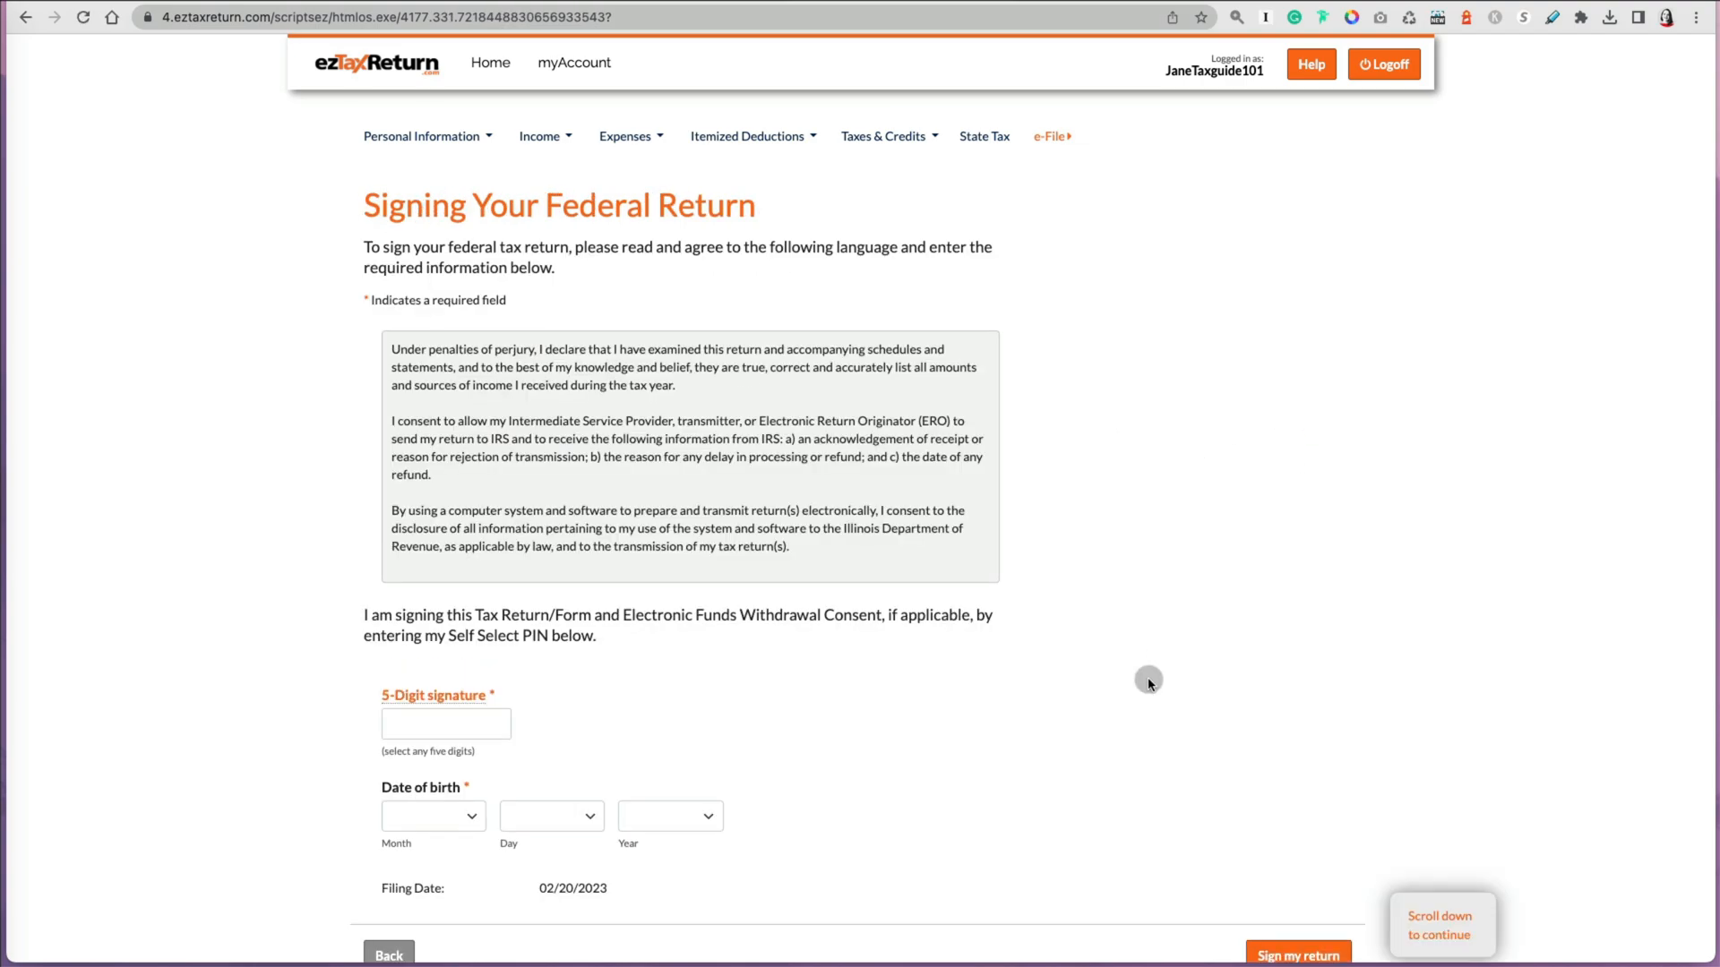
Step: Enter a five-digit self-select PIN signature and the taxpayer's date of birth, then sign the return
scroll(1149, 682, down, 1)
scroll(1148, 677, down, 4)
click(483, 344)
text(15)
click(470, 439)
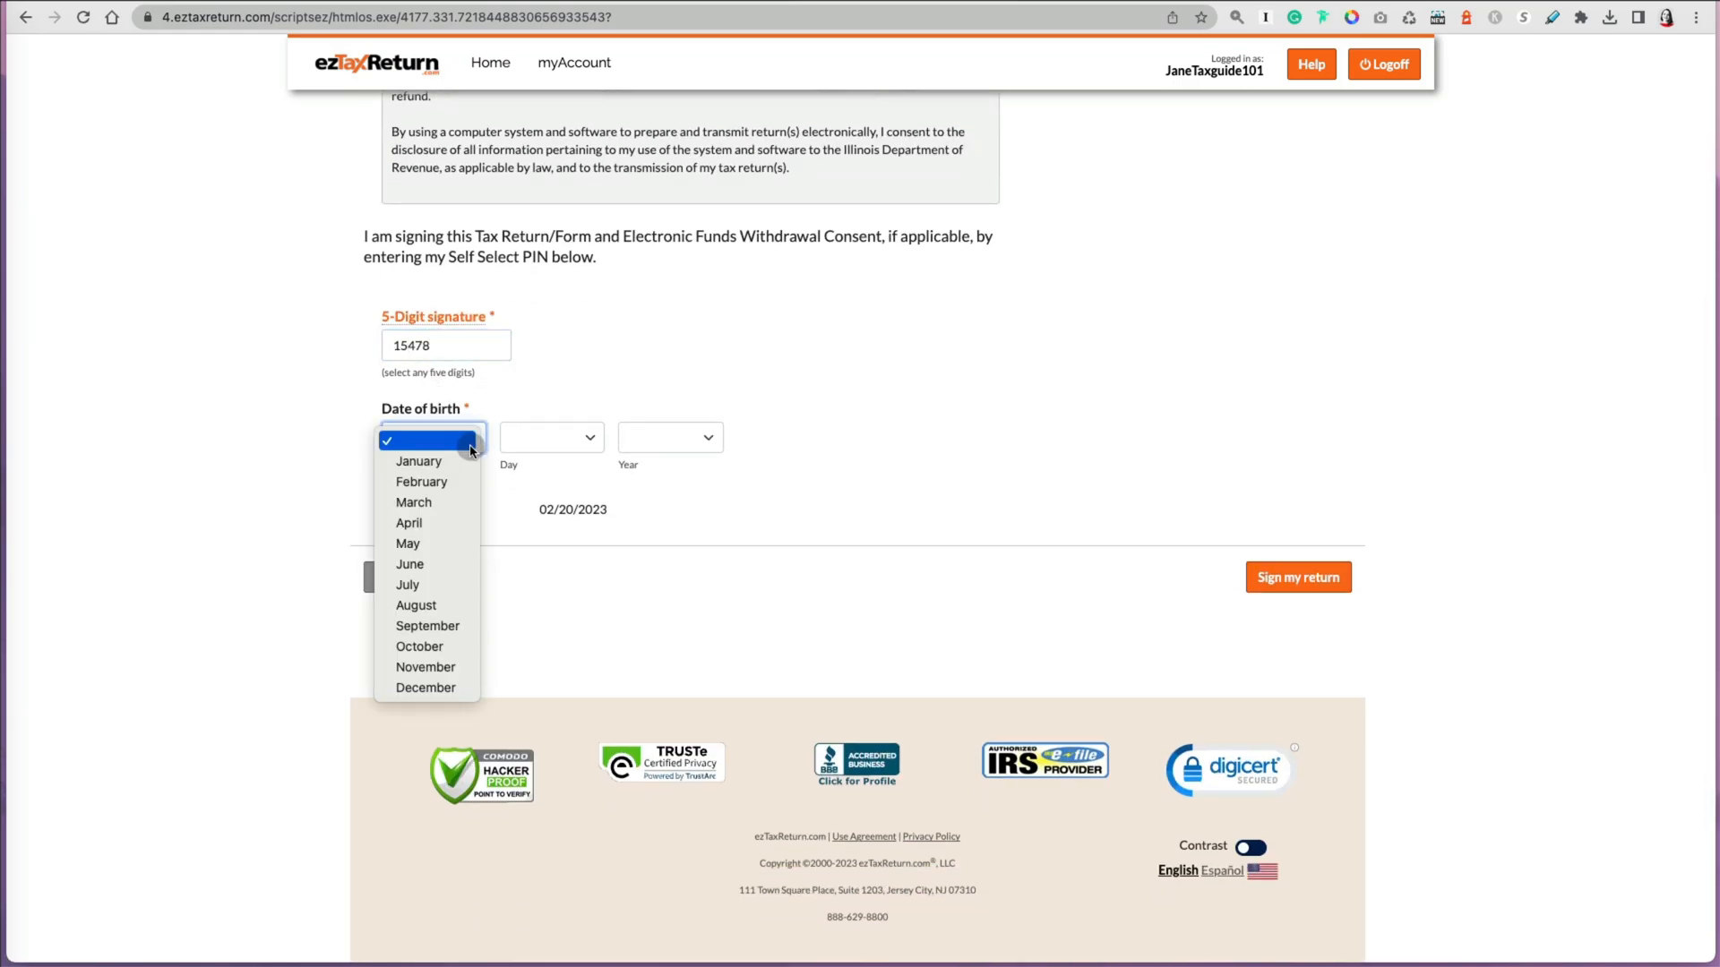
click(421, 563)
click(573, 437)
click(538, 710)
click(705, 445)
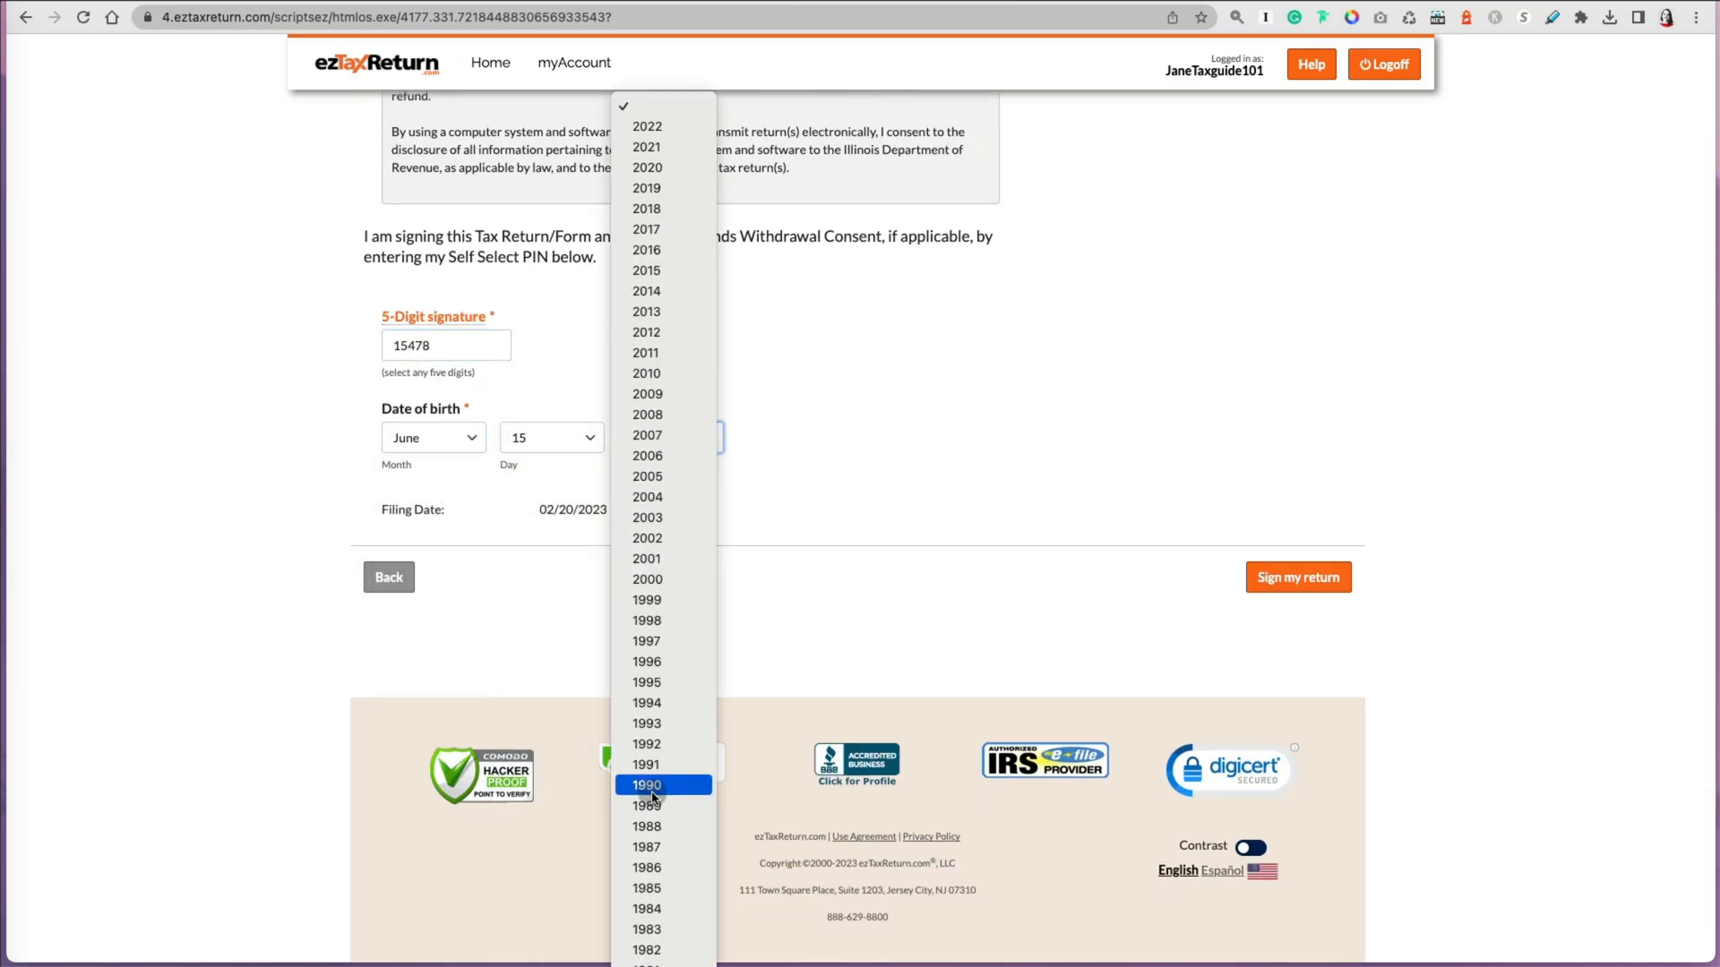
click(658, 745)
click(1289, 595)
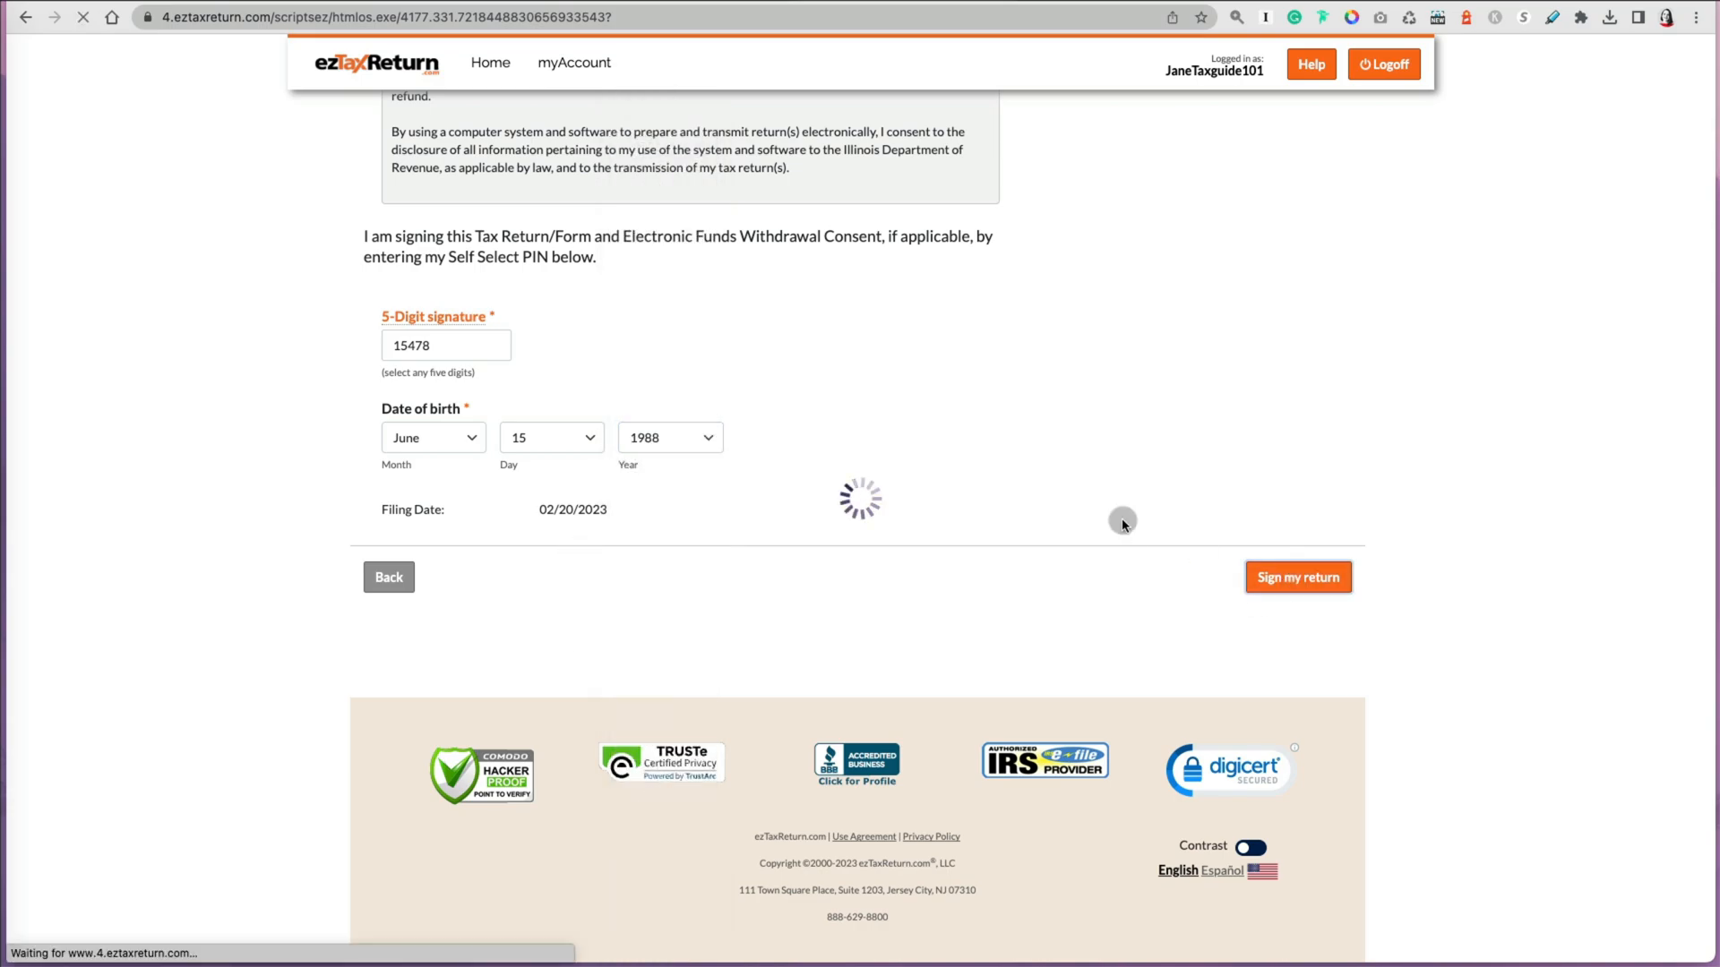
Step: Answer Yes to having filed an Illinois state return in the last three years and continue
click(468, 390)
click(1315, 483)
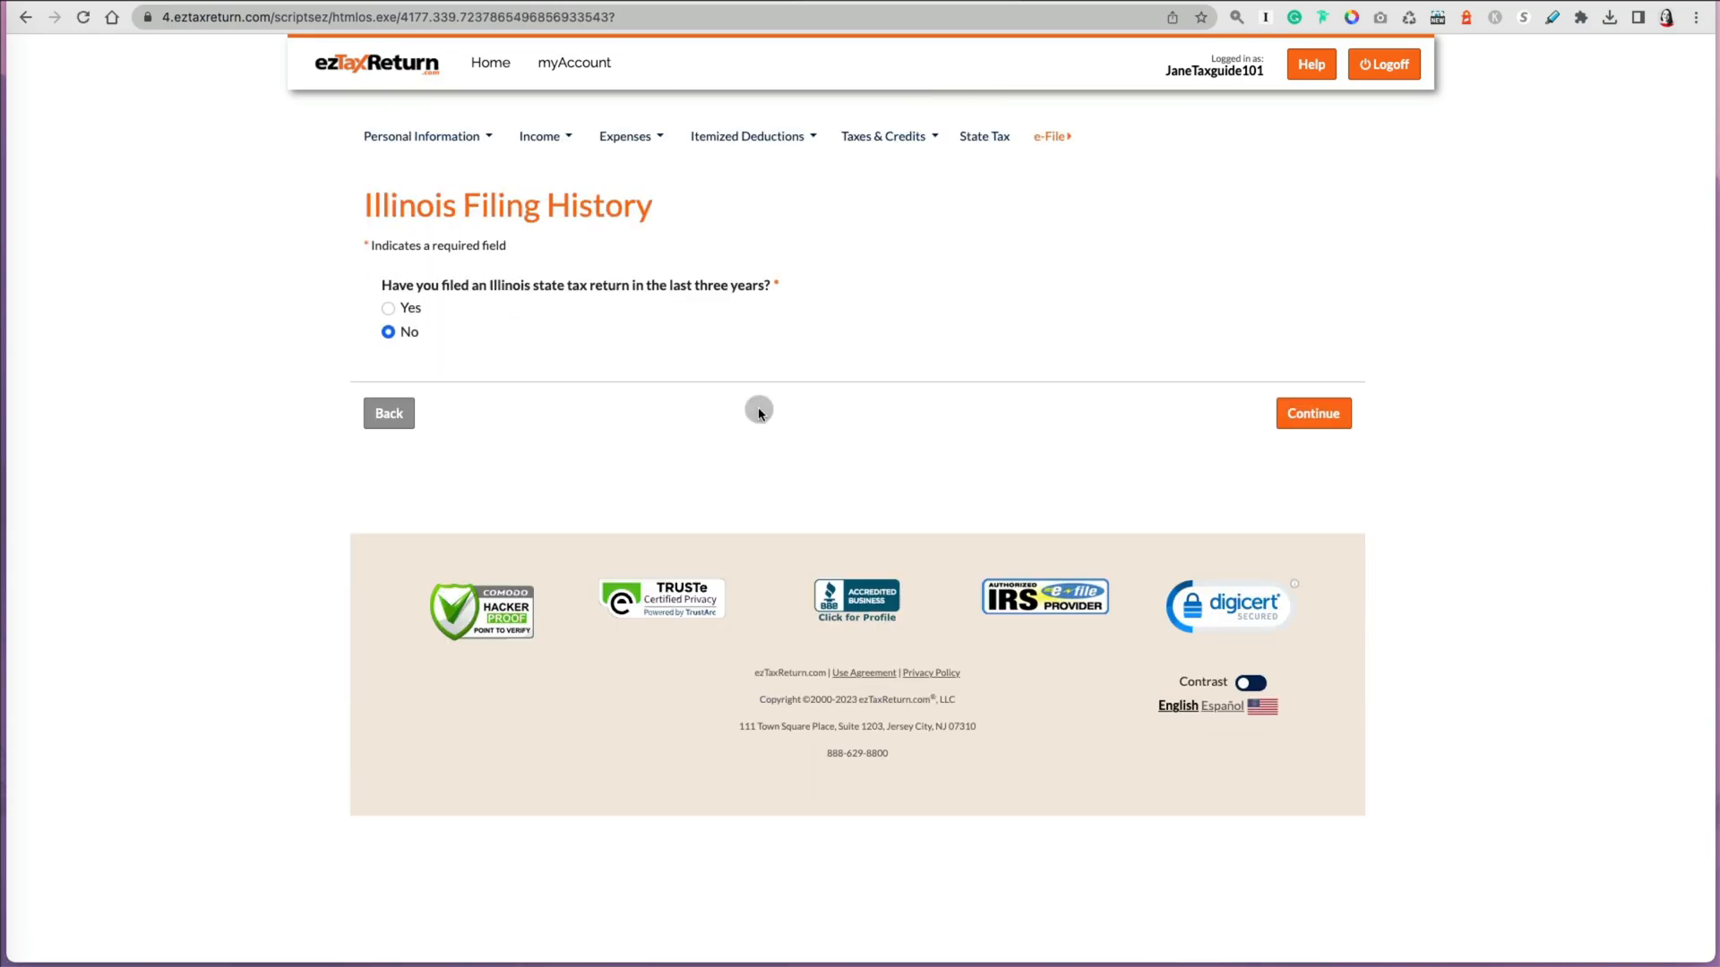
click(1318, 421)
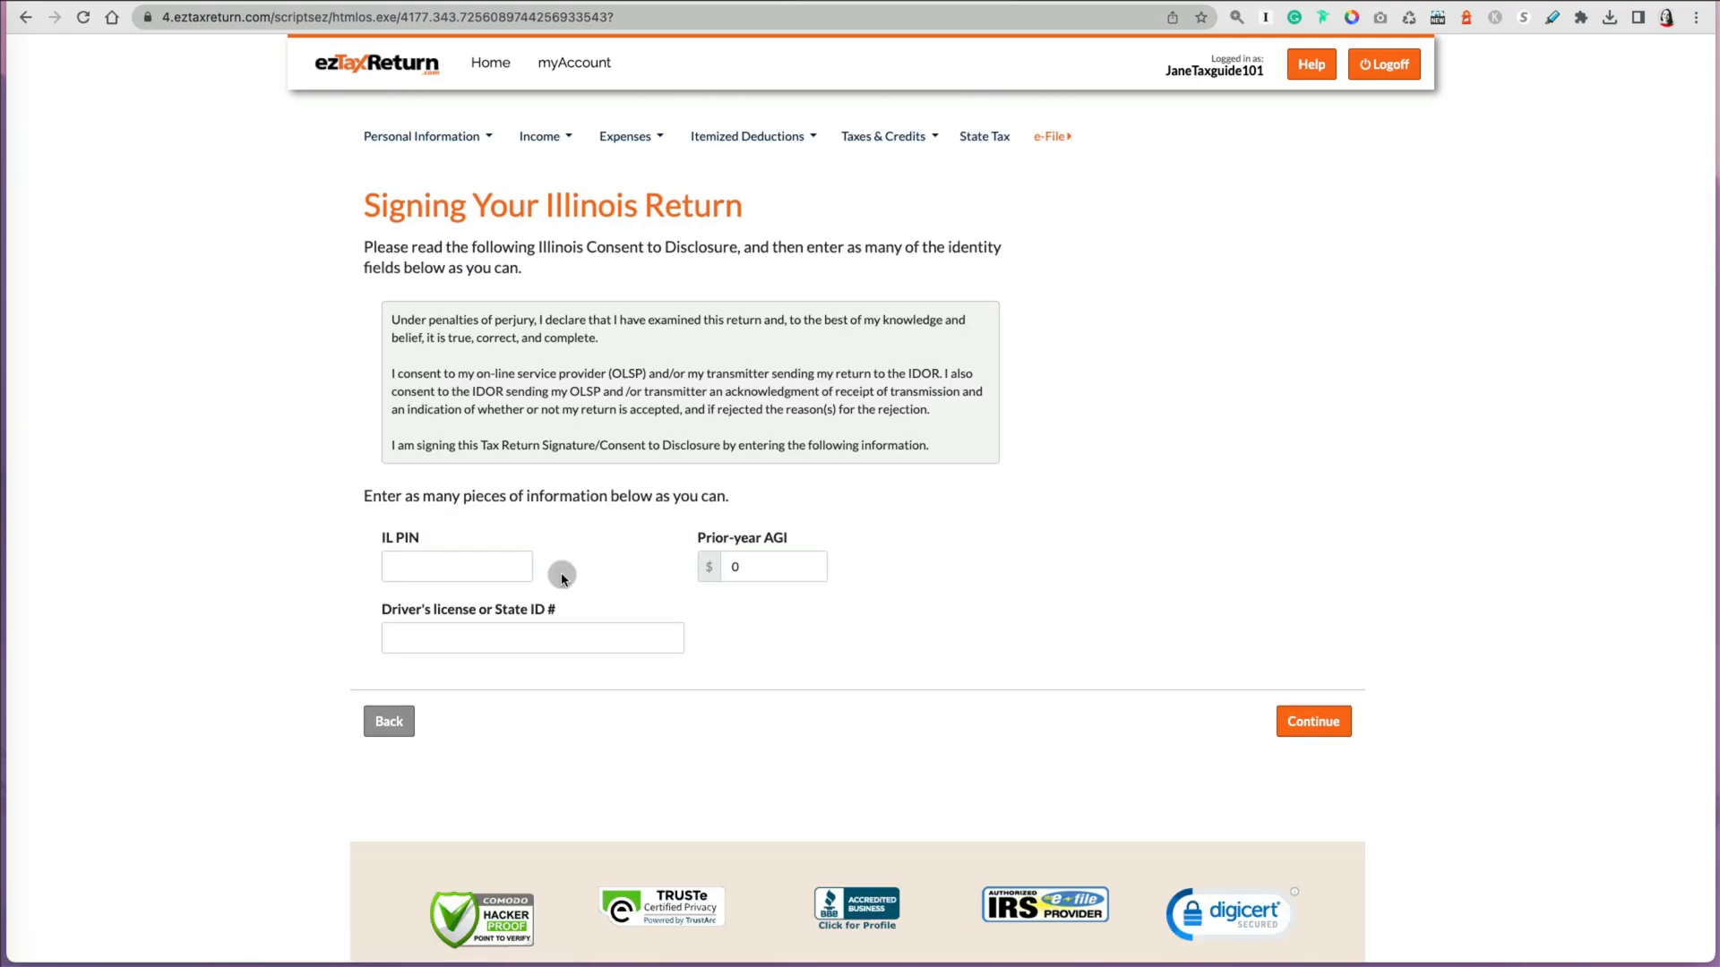
Step: Enter the requested prior-year Illinois filing verification detail and continue
click(462, 573)
click(789, 567)
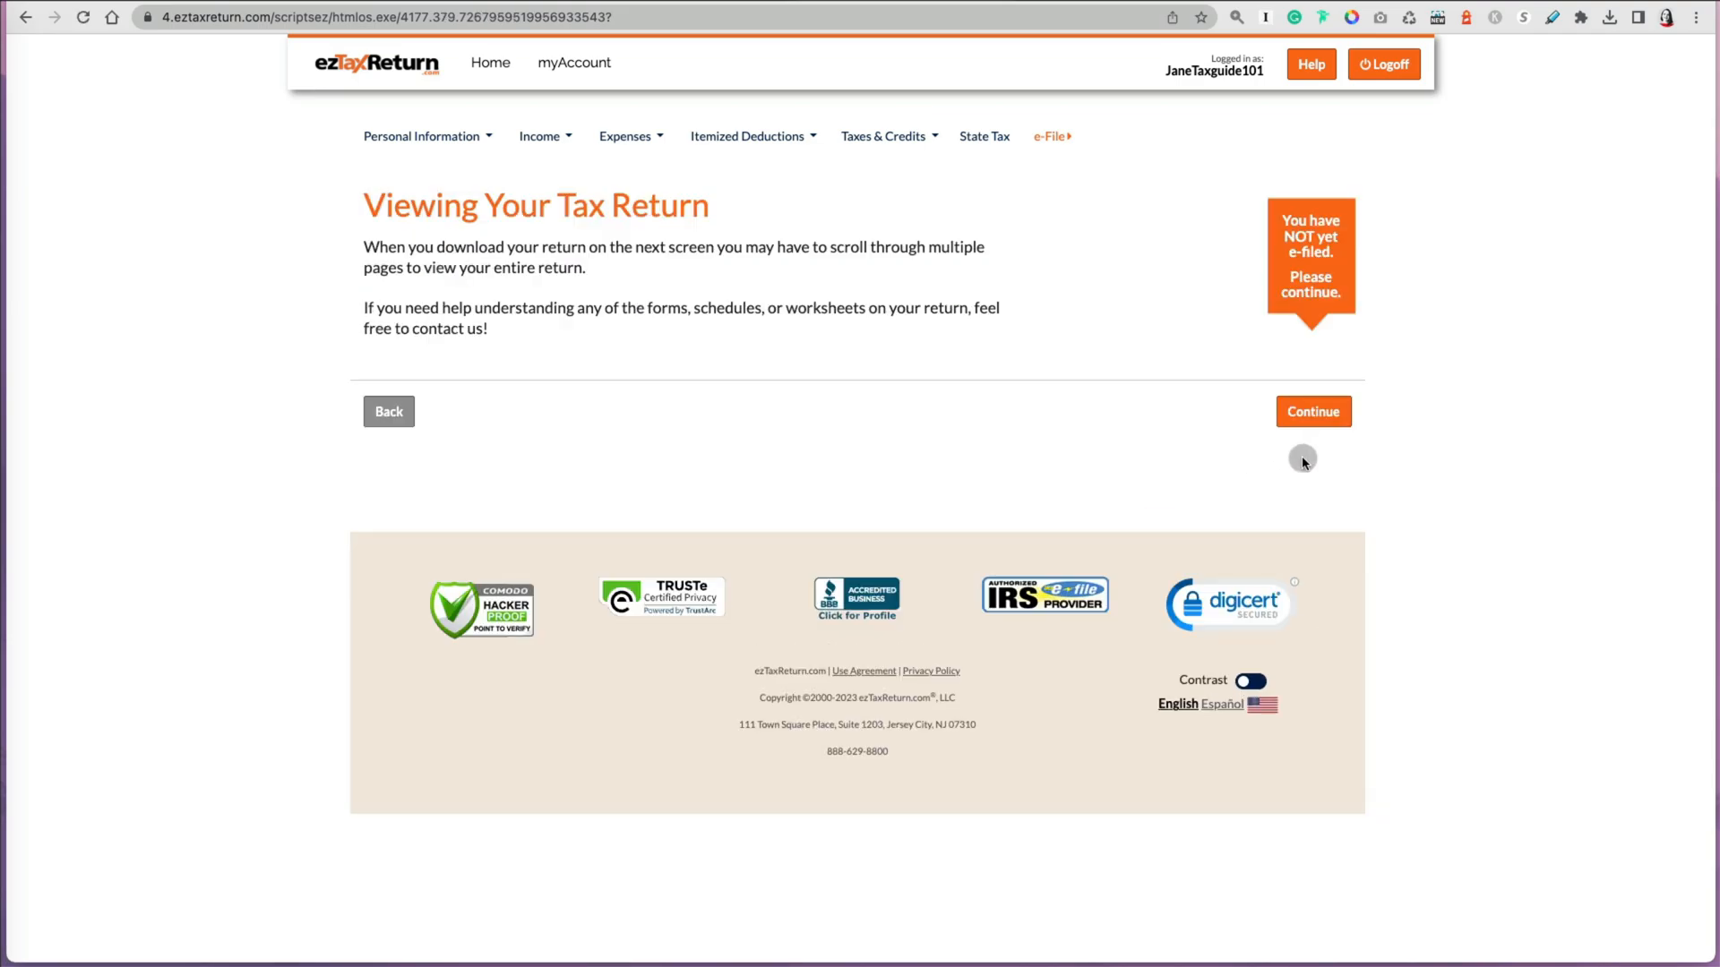
Step: Open the downloadable federal tax return PDF, page through its forms and schedules, then close the viewer
click(1312, 417)
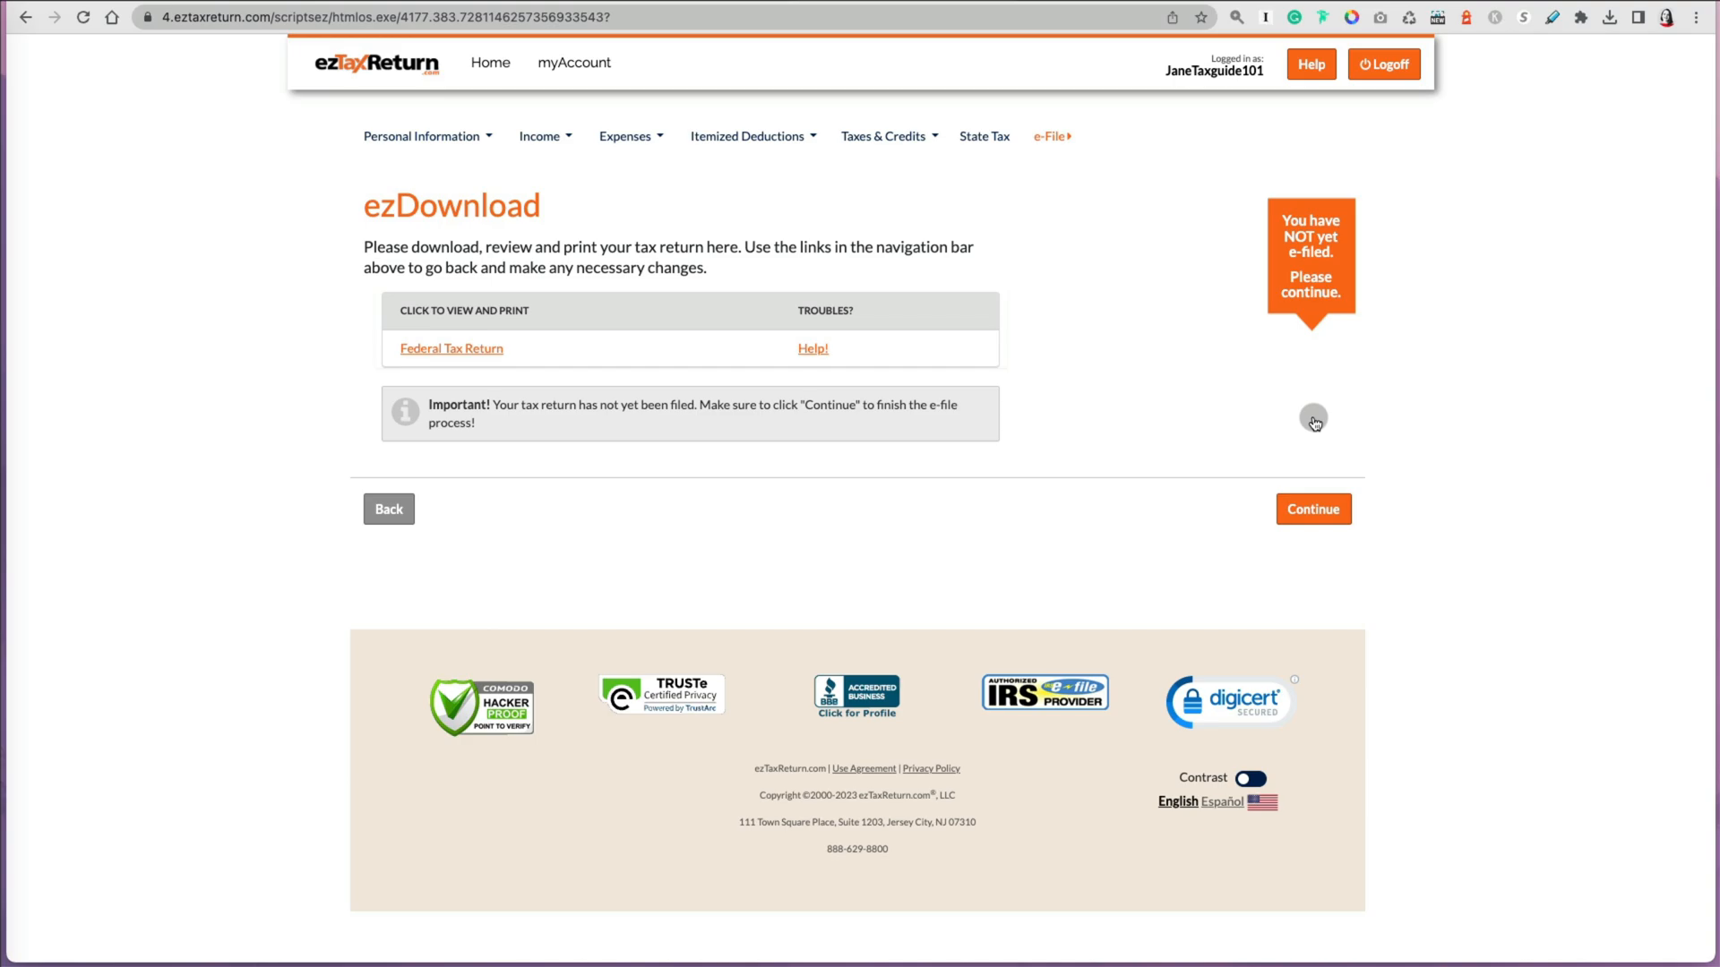
click(507, 351)
drag(1069, 515, 1516, 936)
scroll(1137, 627, down, 10)
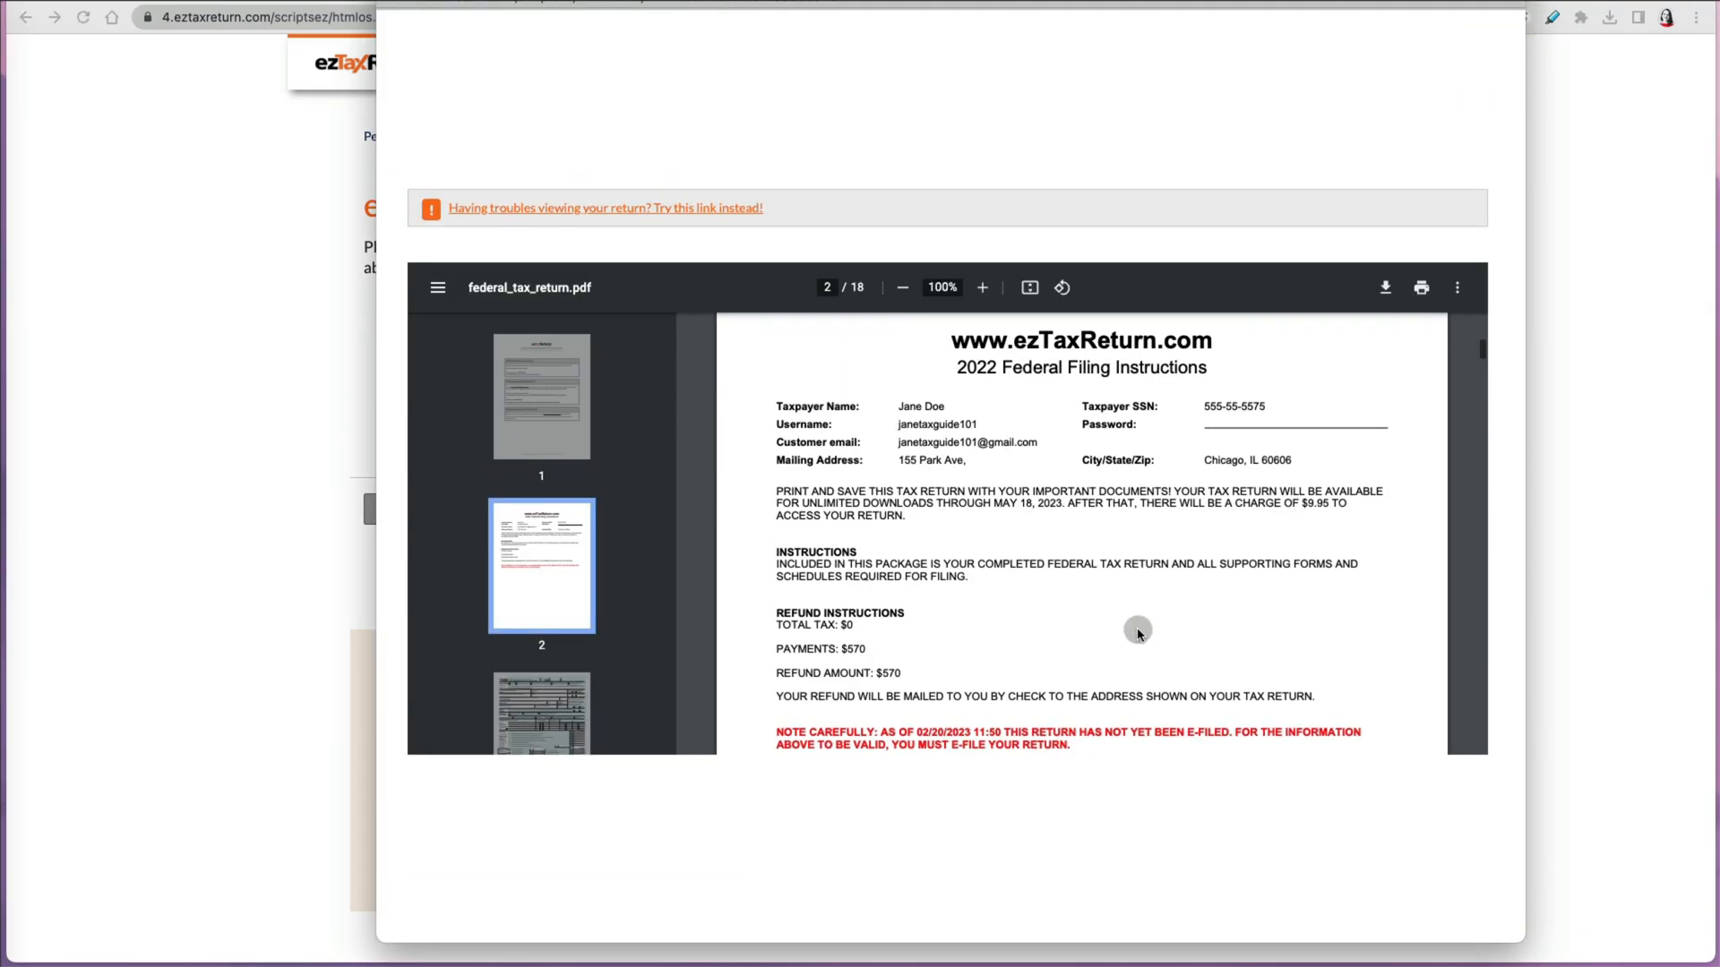
scroll(1137, 632, down, 10)
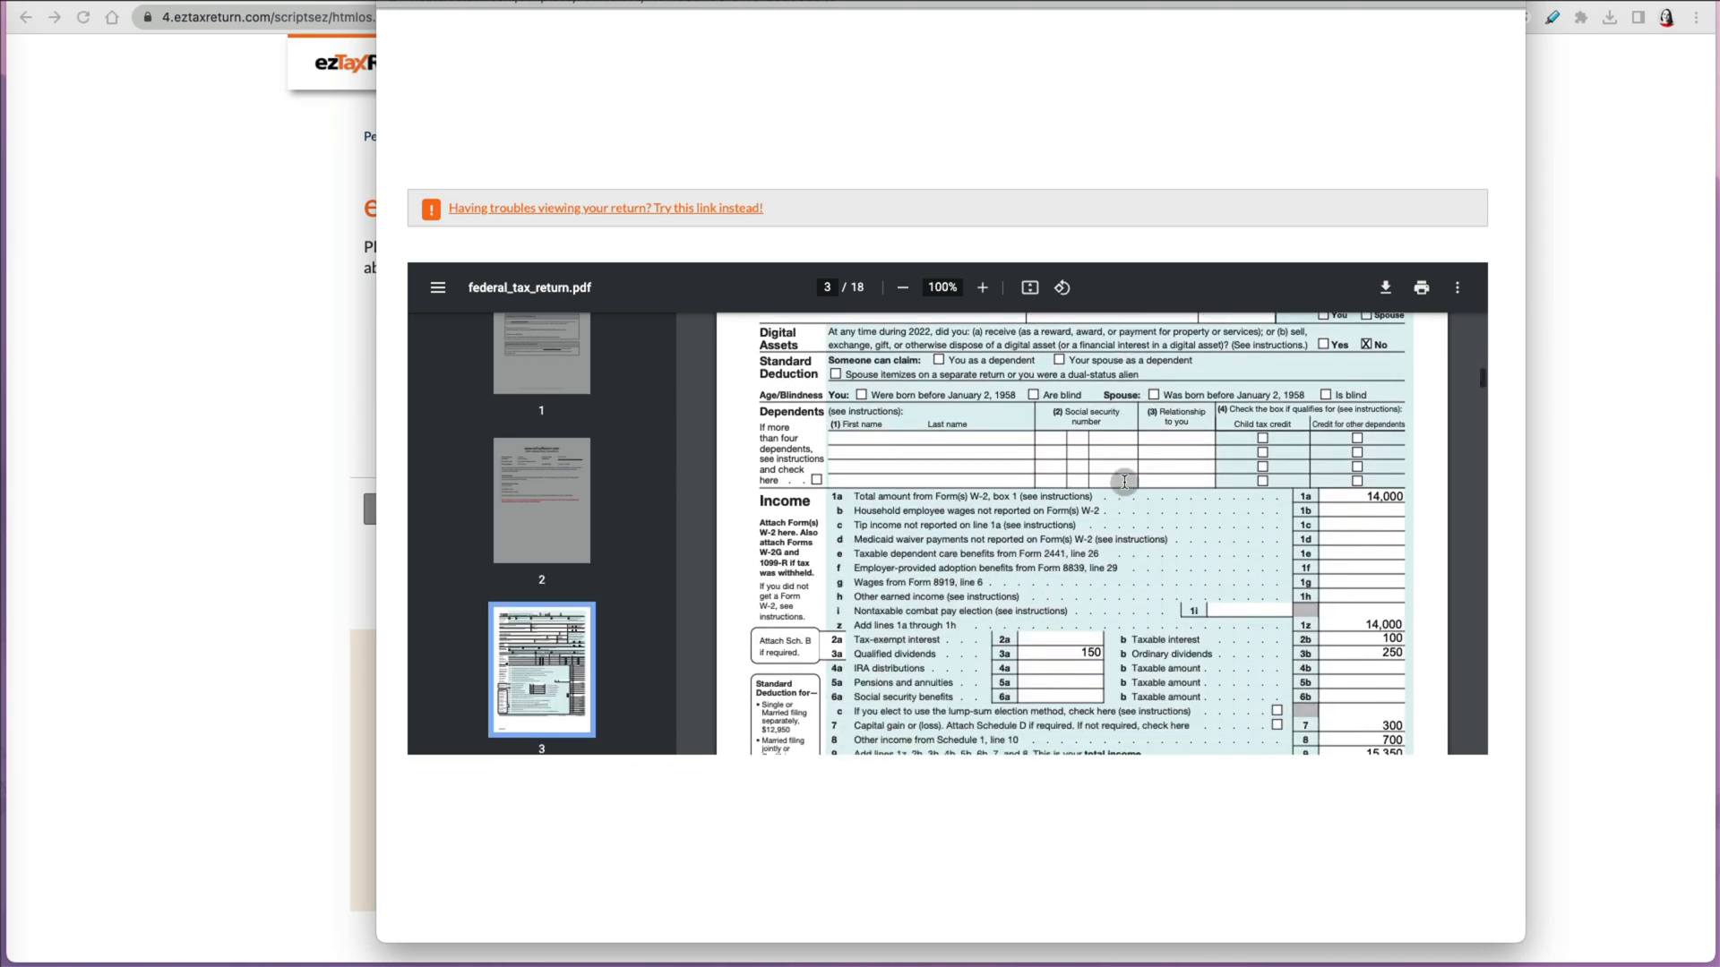
scroll(1124, 482, down, 12)
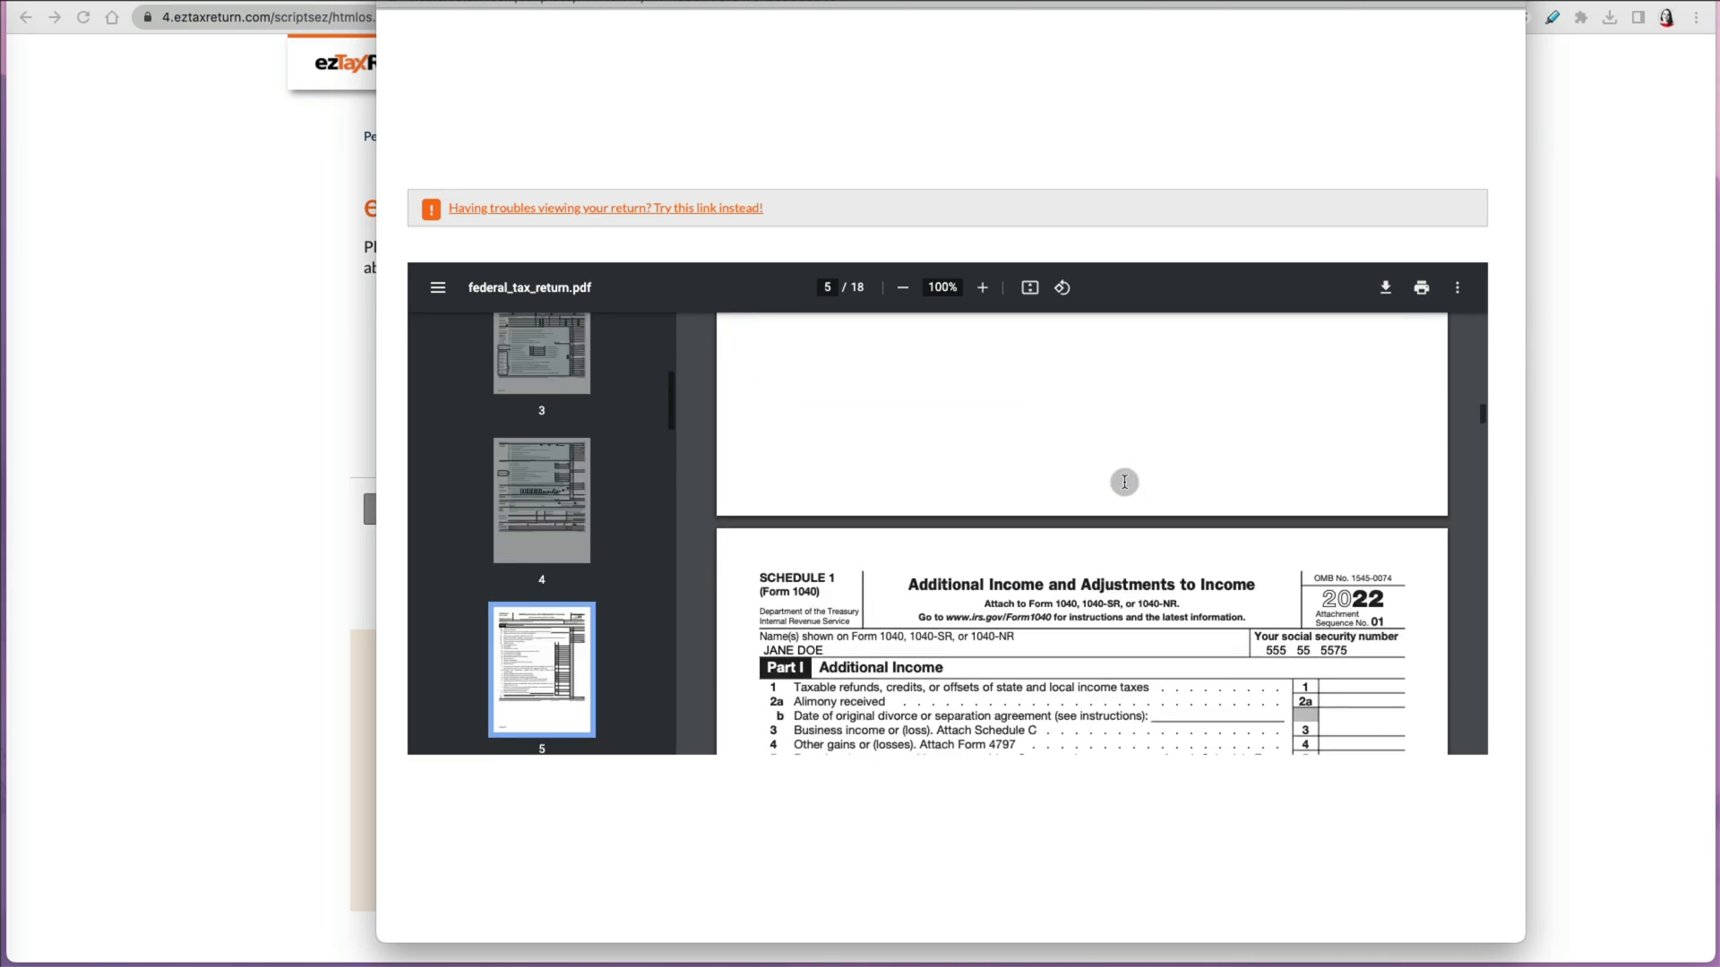
scroll(1124, 482, down, 10)
scroll(542, 556, down, 15)
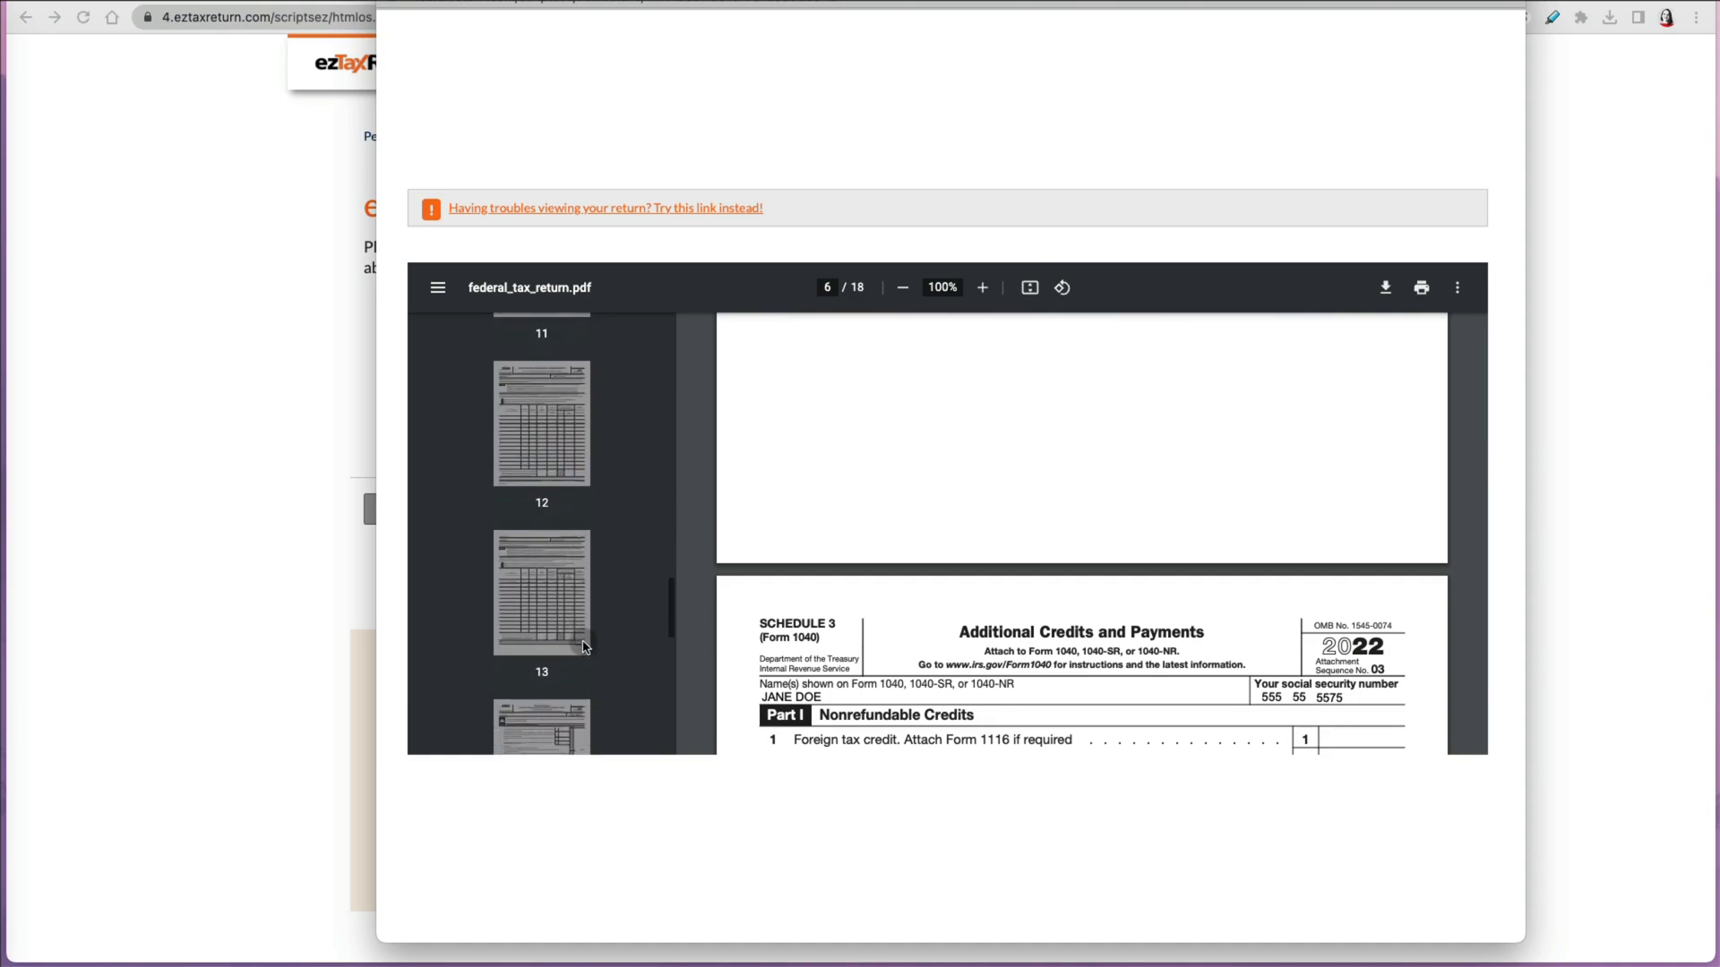
click(542, 597)
click(430, 30)
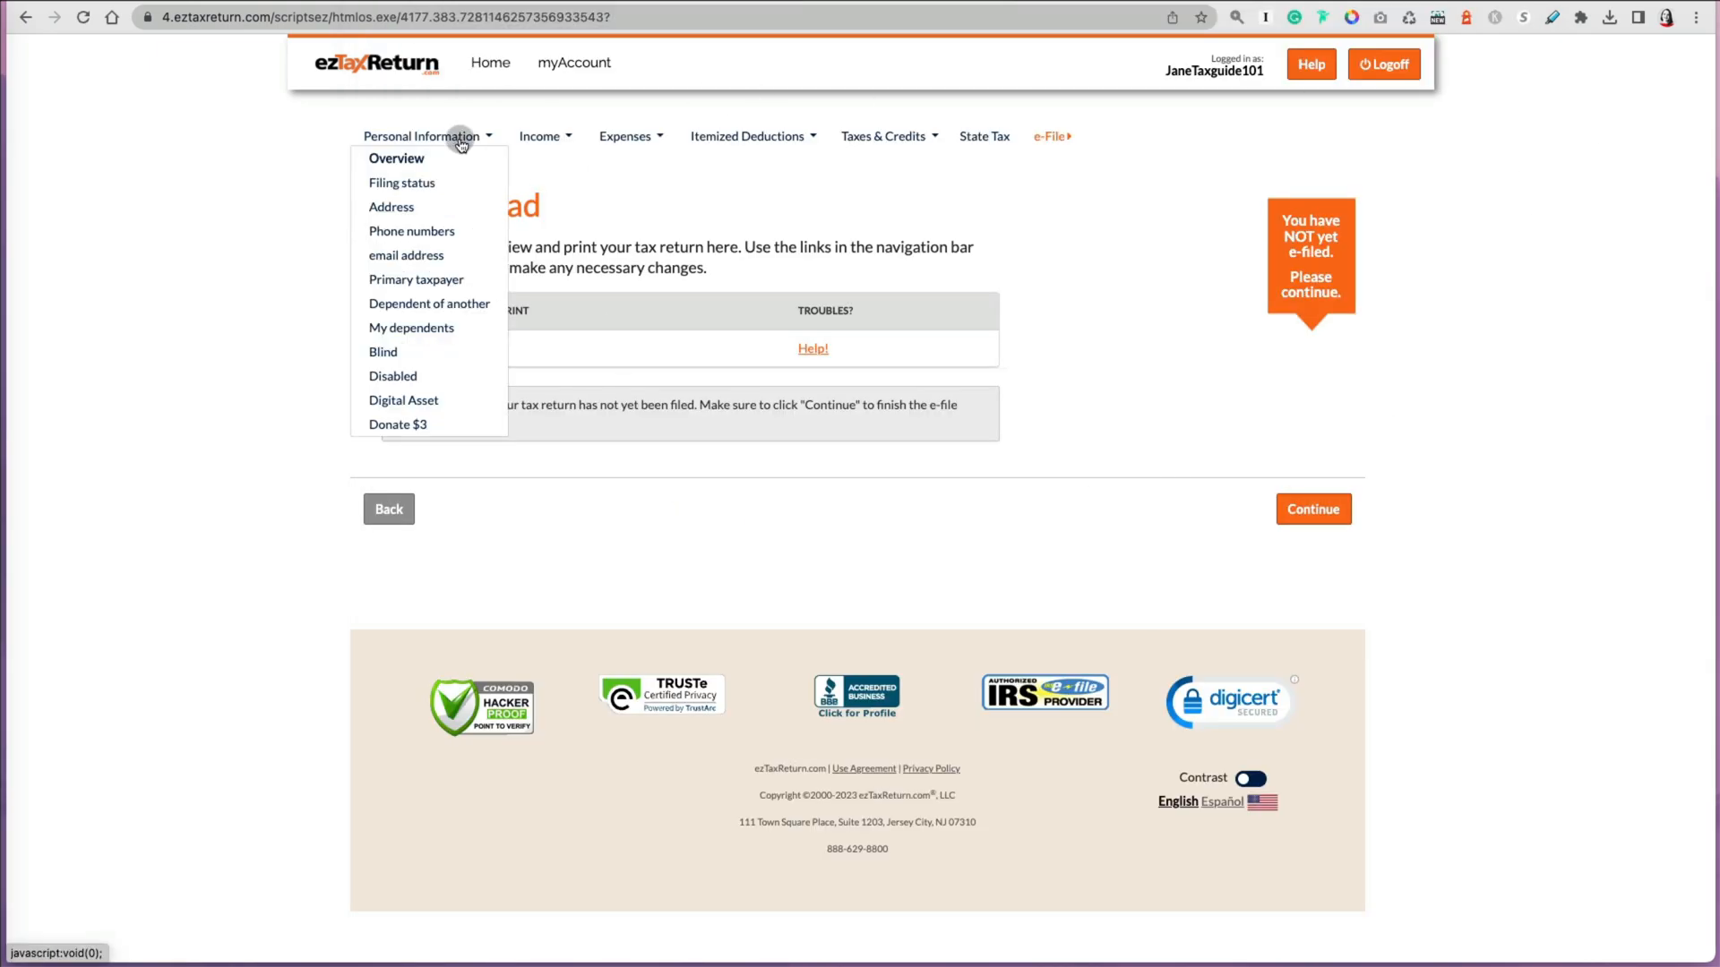
Step: Log off from the ezTaxReturn account
click(643, 139)
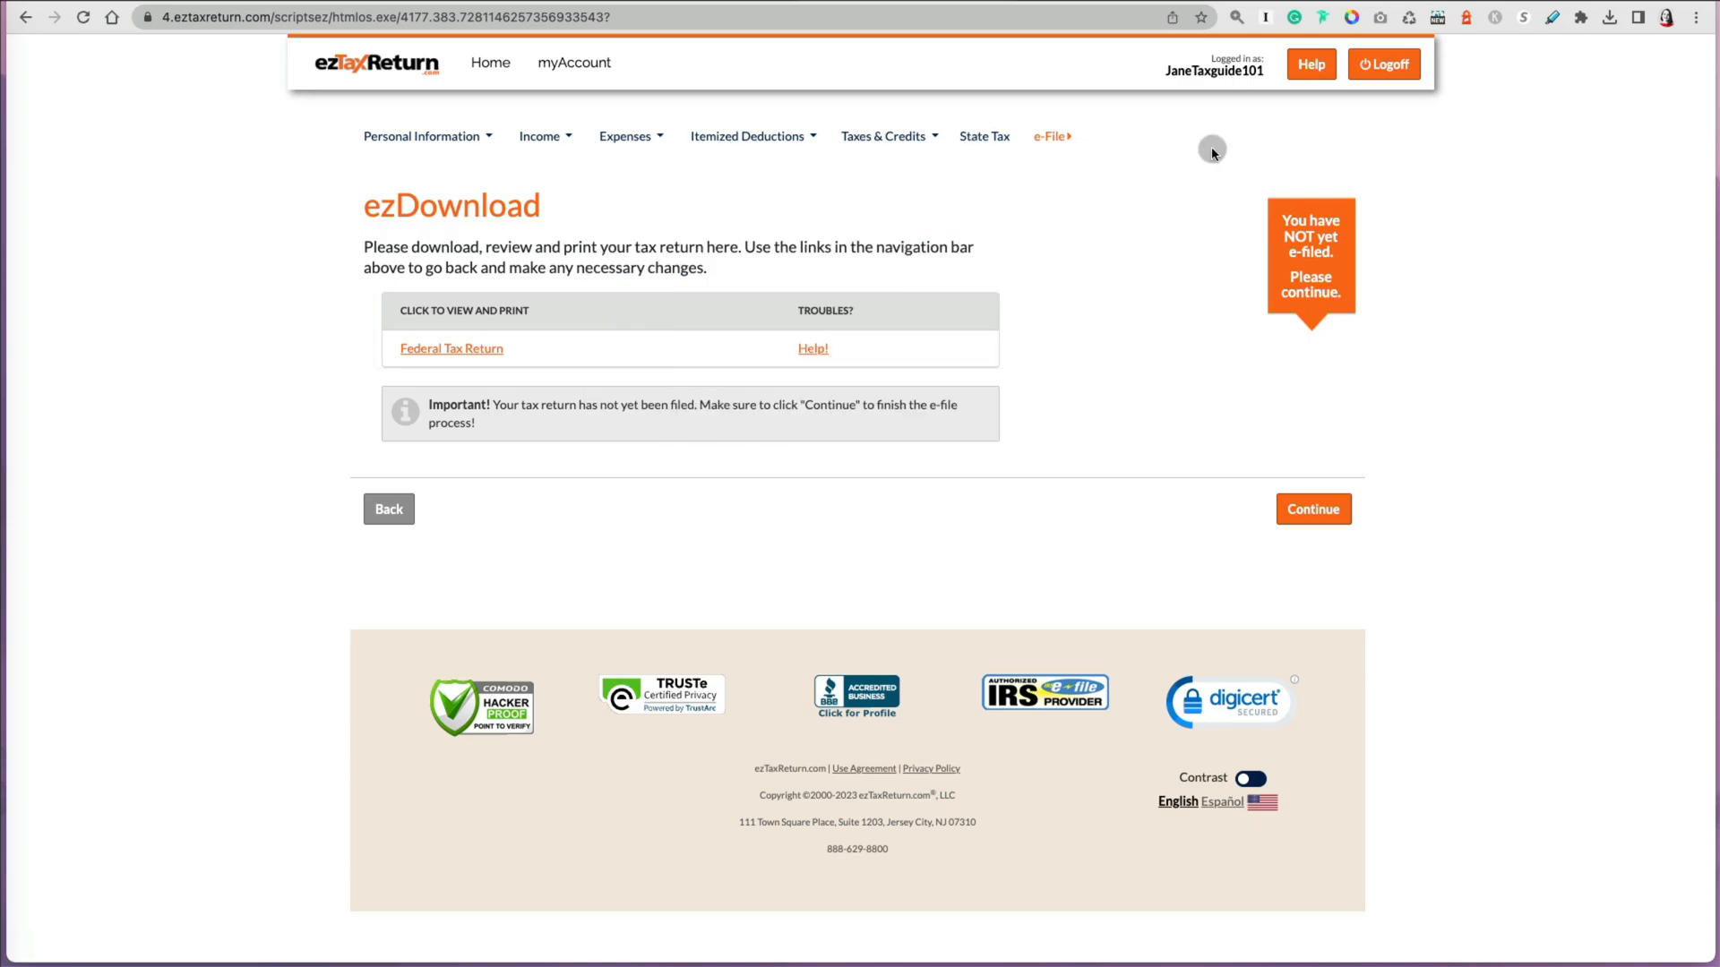
click(1403, 72)
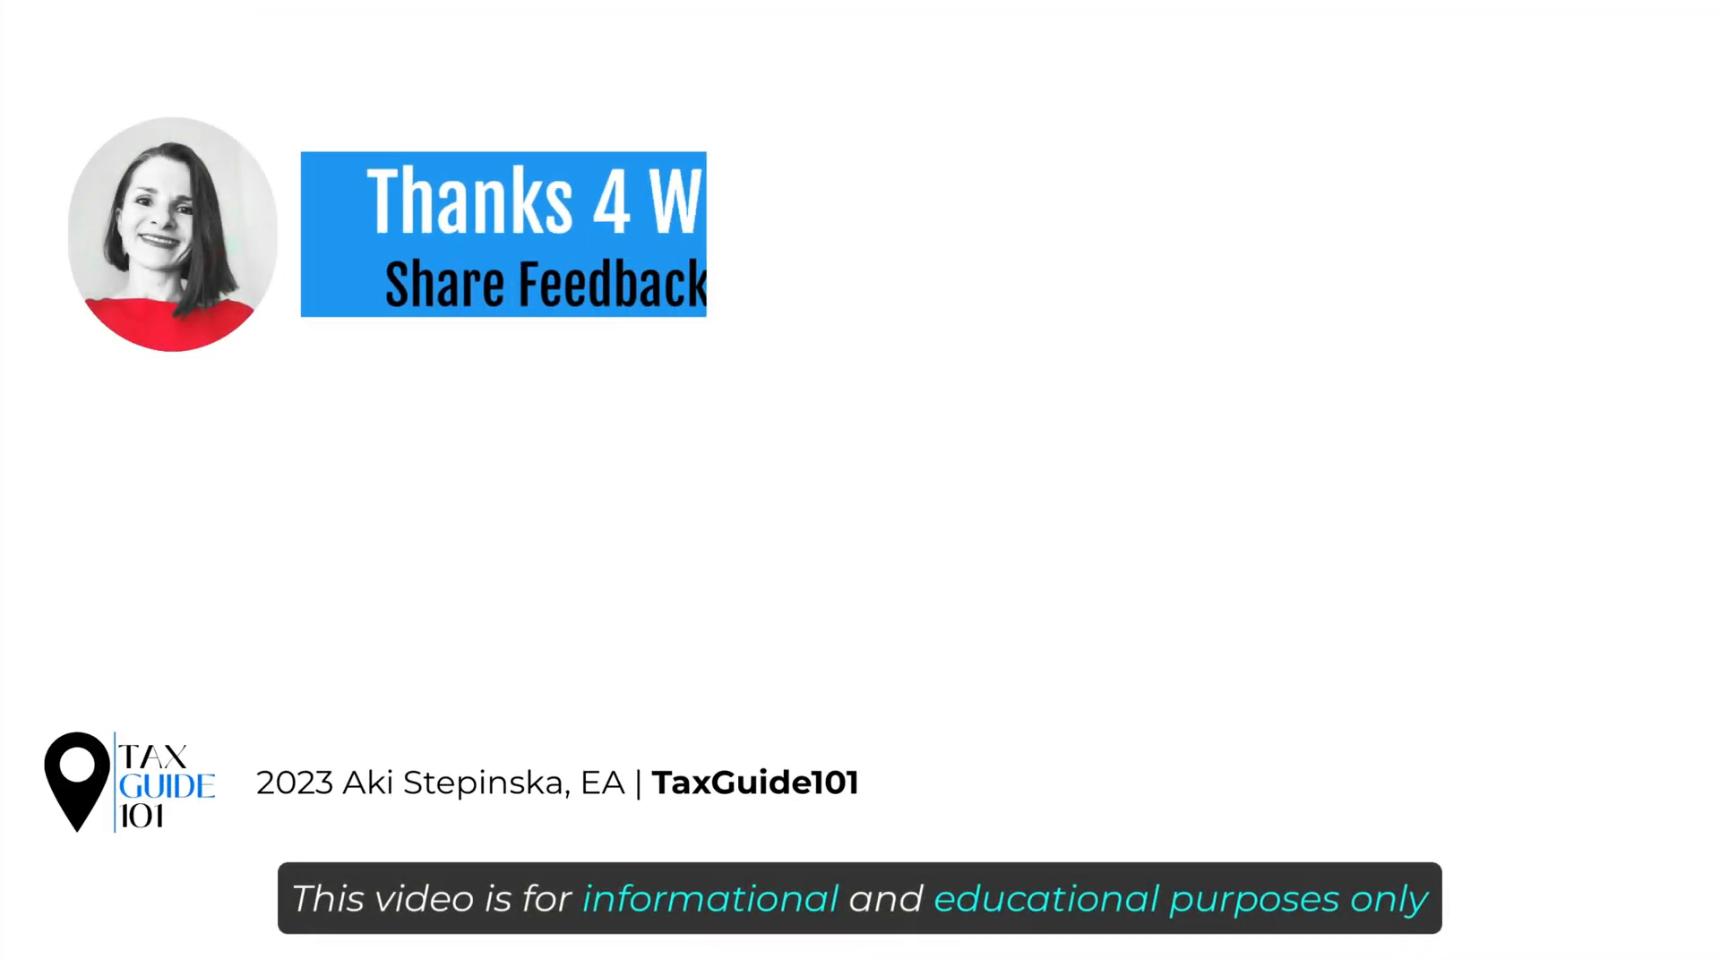